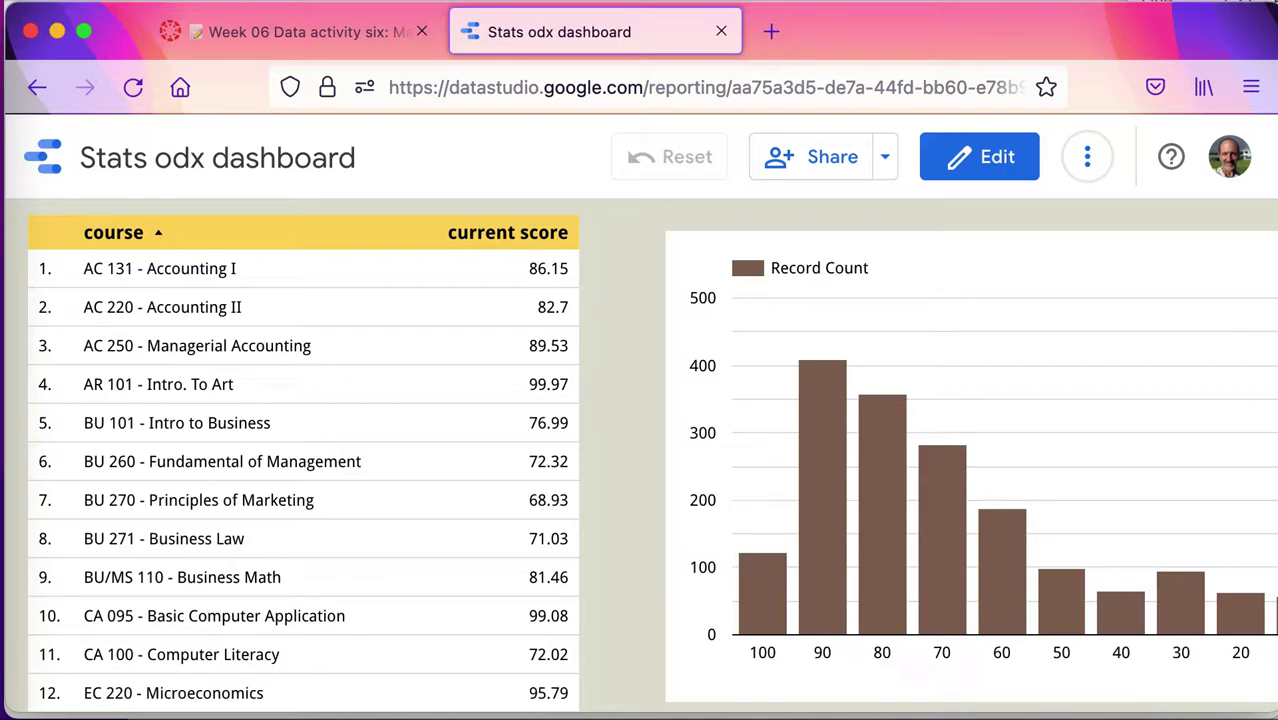
# Step: Filter the dashboard to AC 131 - Accounting I, then clear the filter to show all courses
pyautogui.click(548, 279)
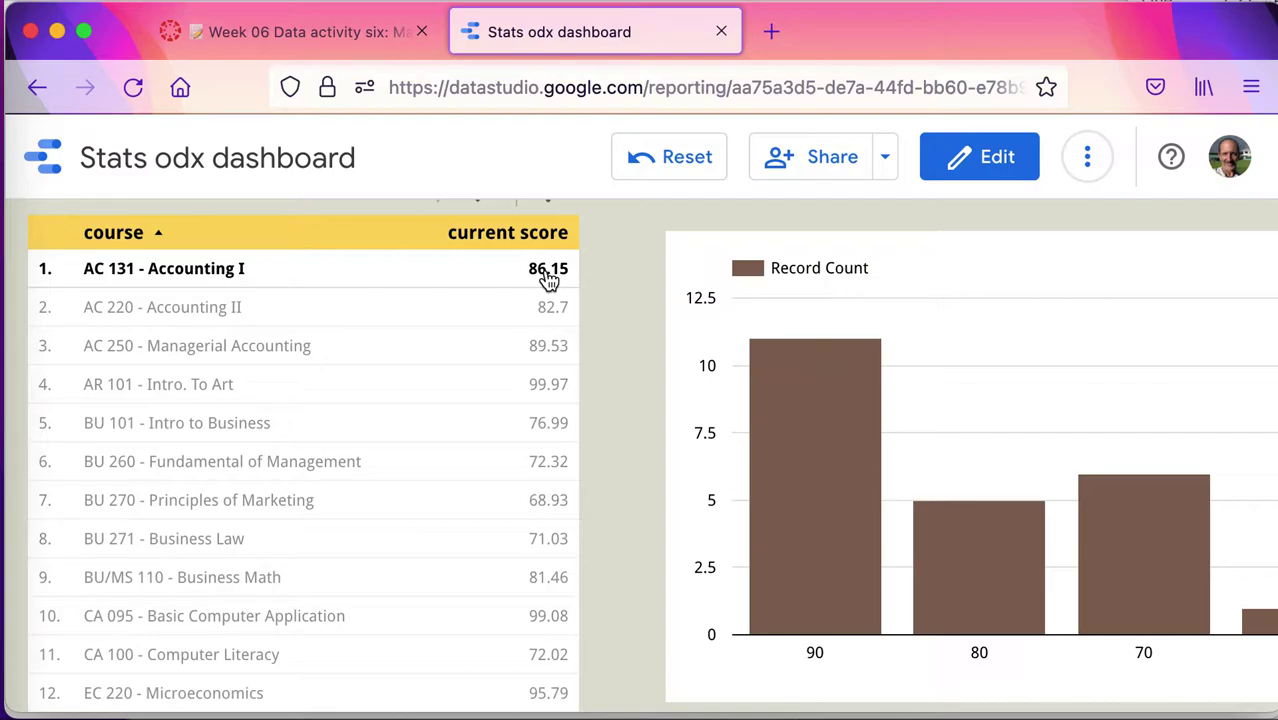
pyautogui.click(548, 279)
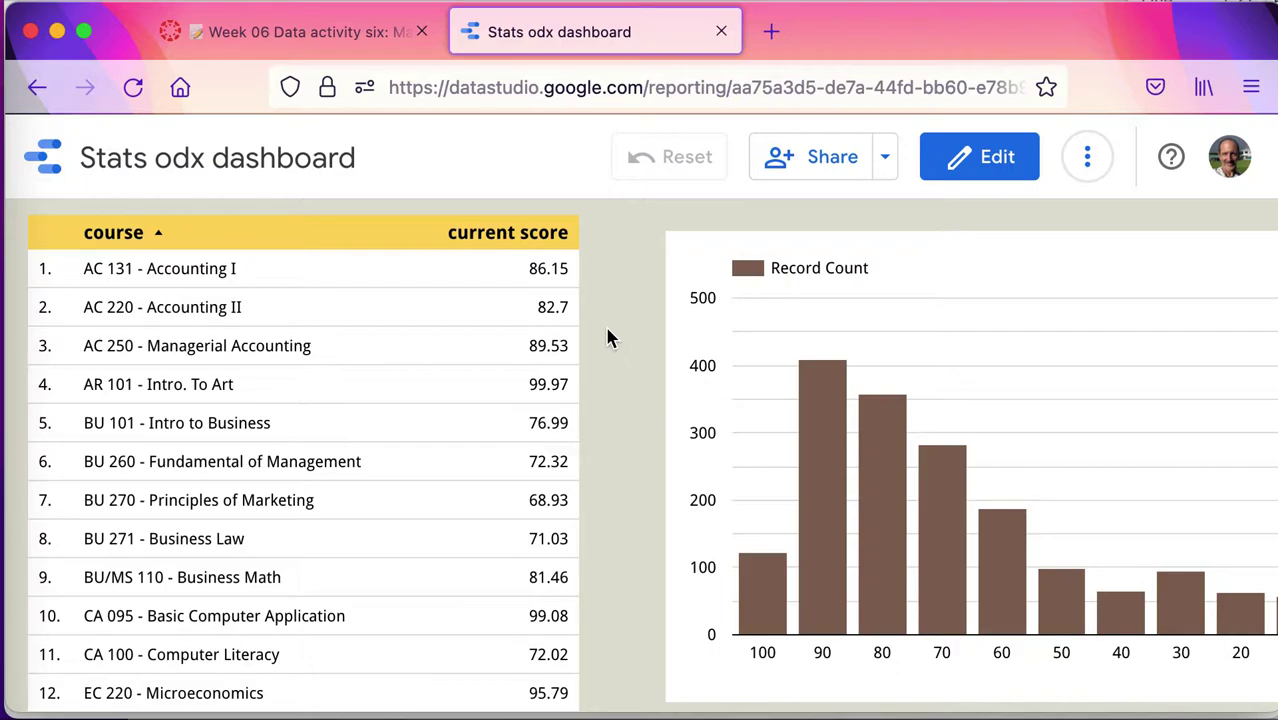
pyautogui.scroll(3, 618, 287)
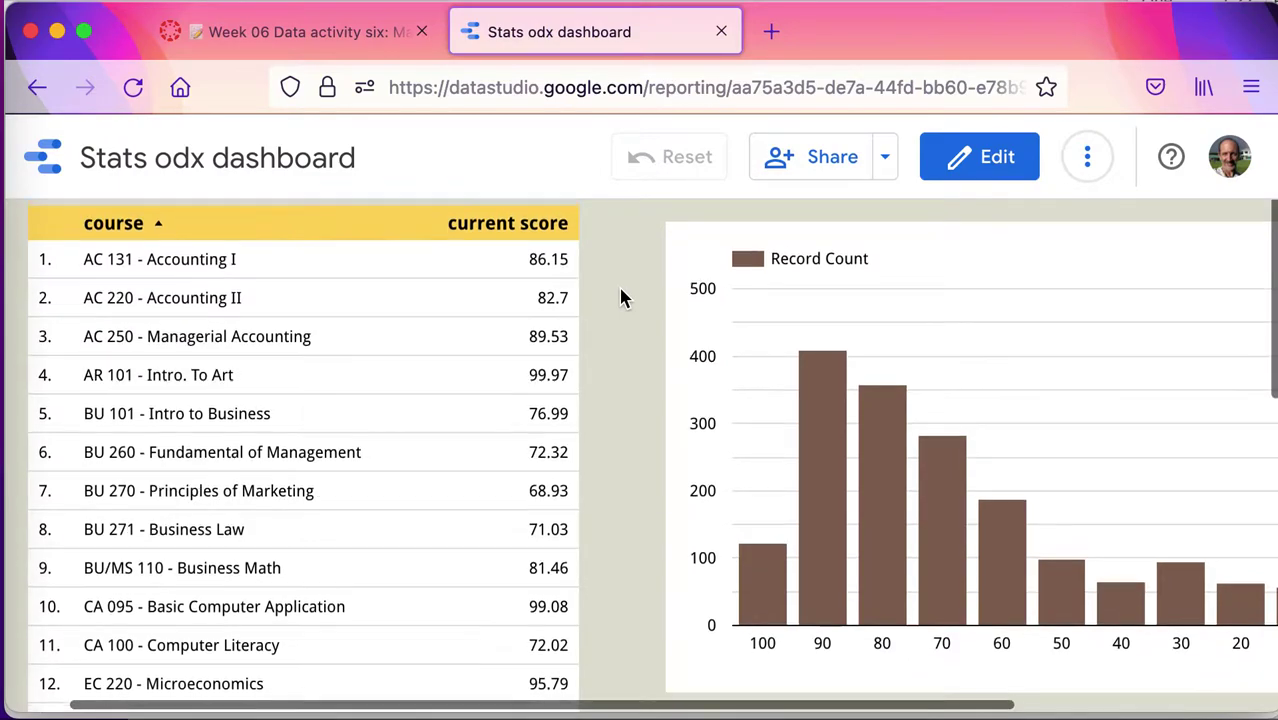
pyautogui.scroll(2, 620, 297)
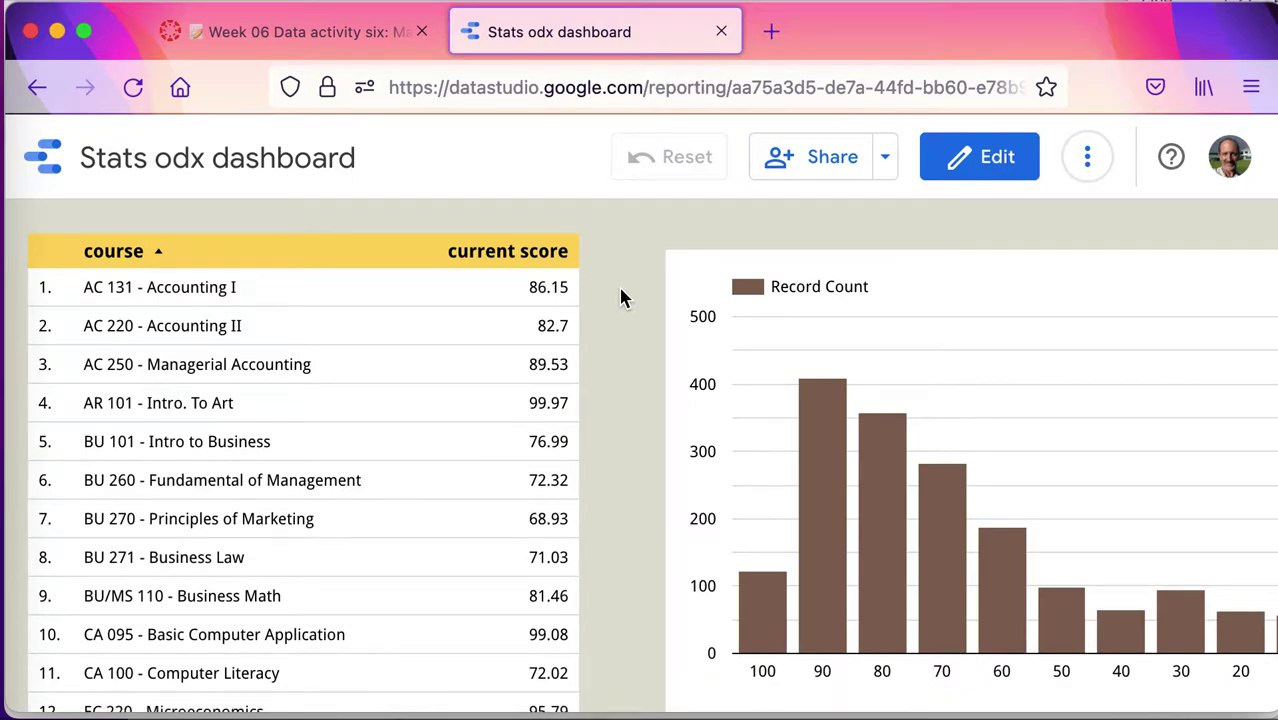
# Step: Open the dashboard data spreadsheet link from the Week 06 assignment page
pyautogui.scroll(-2, 620, 297)
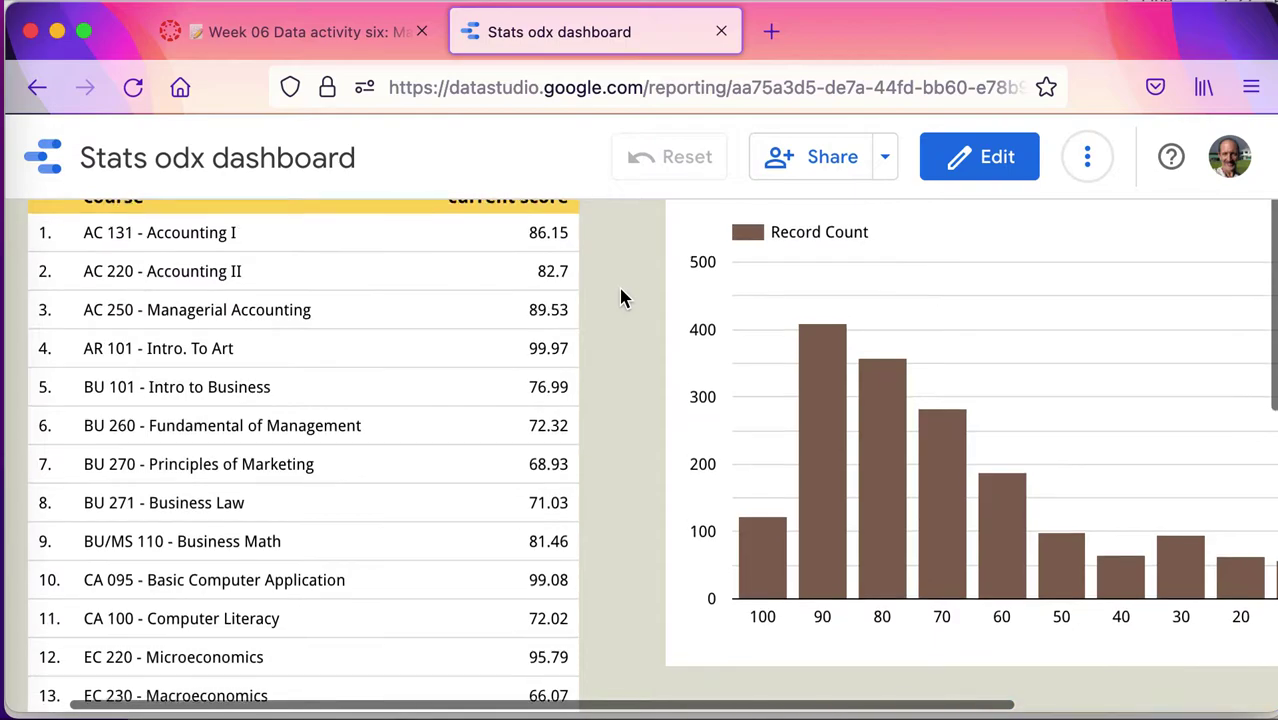
pyautogui.scroll(2, 620, 297)
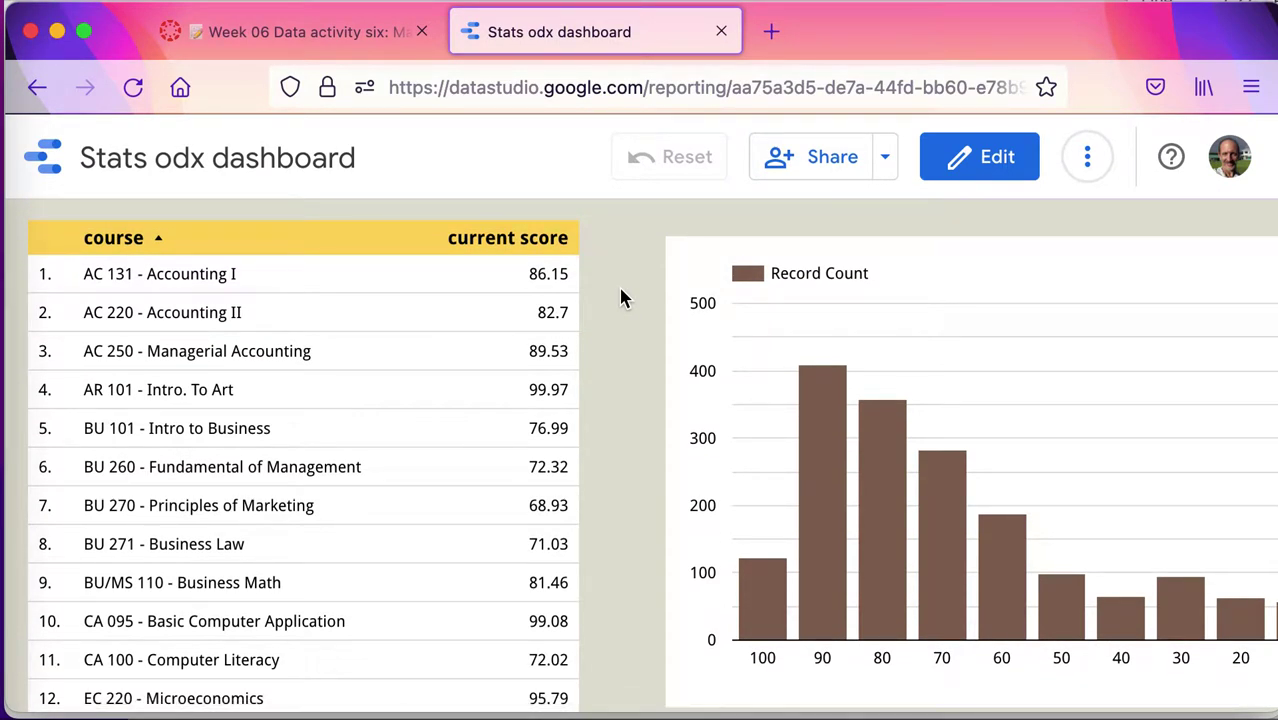
pyautogui.scroll(-2, 620, 297)
pyautogui.scroll(2, 620, 297)
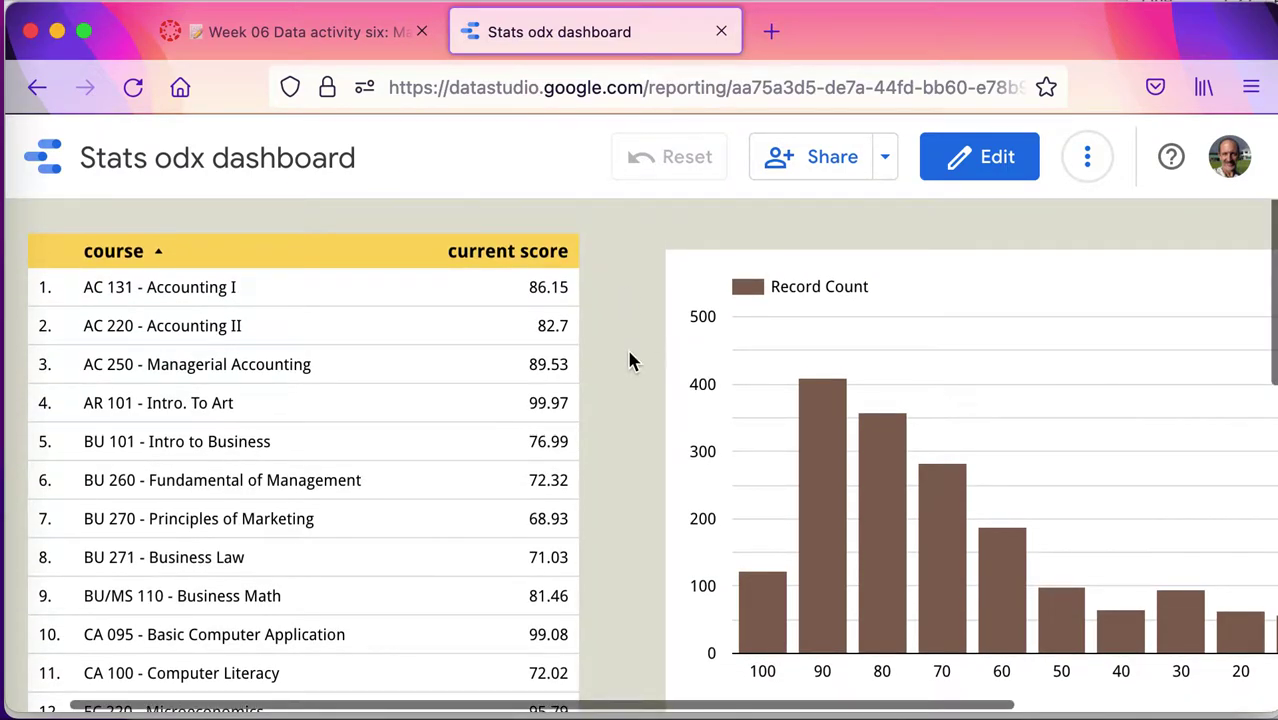
pyautogui.scroll(-1, 630, 361)
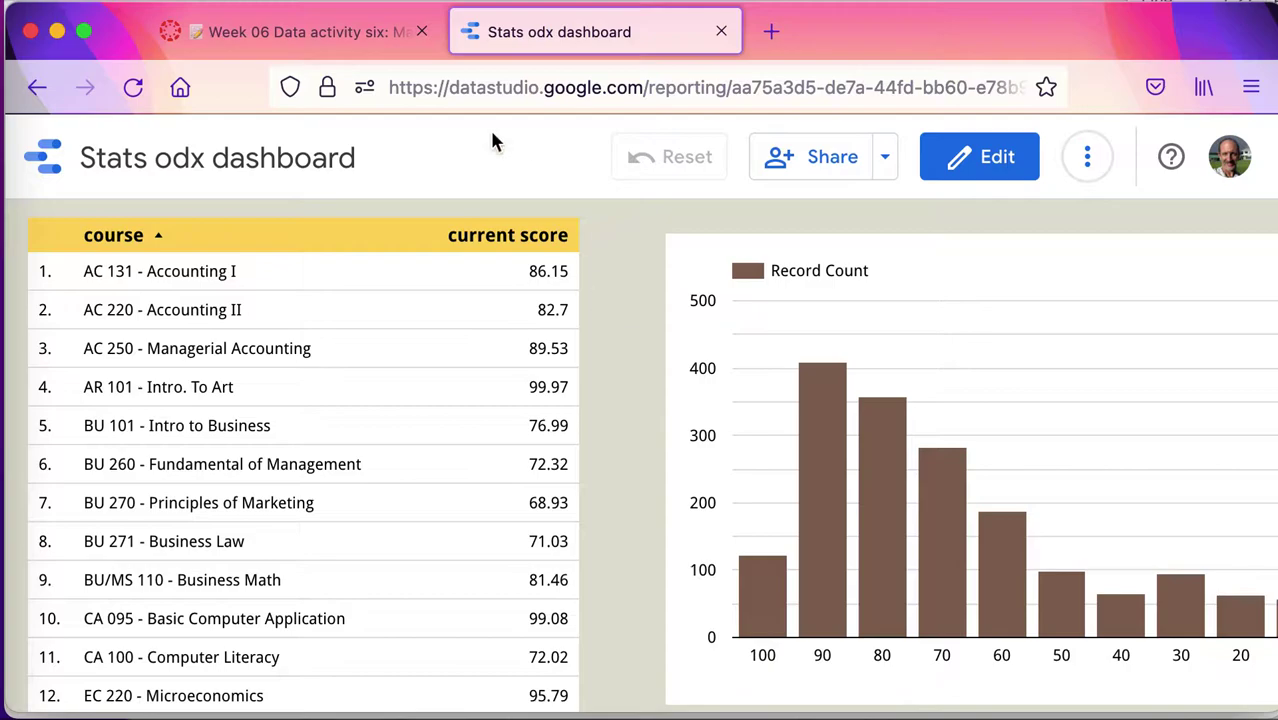
pyautogui.click(371, 52)
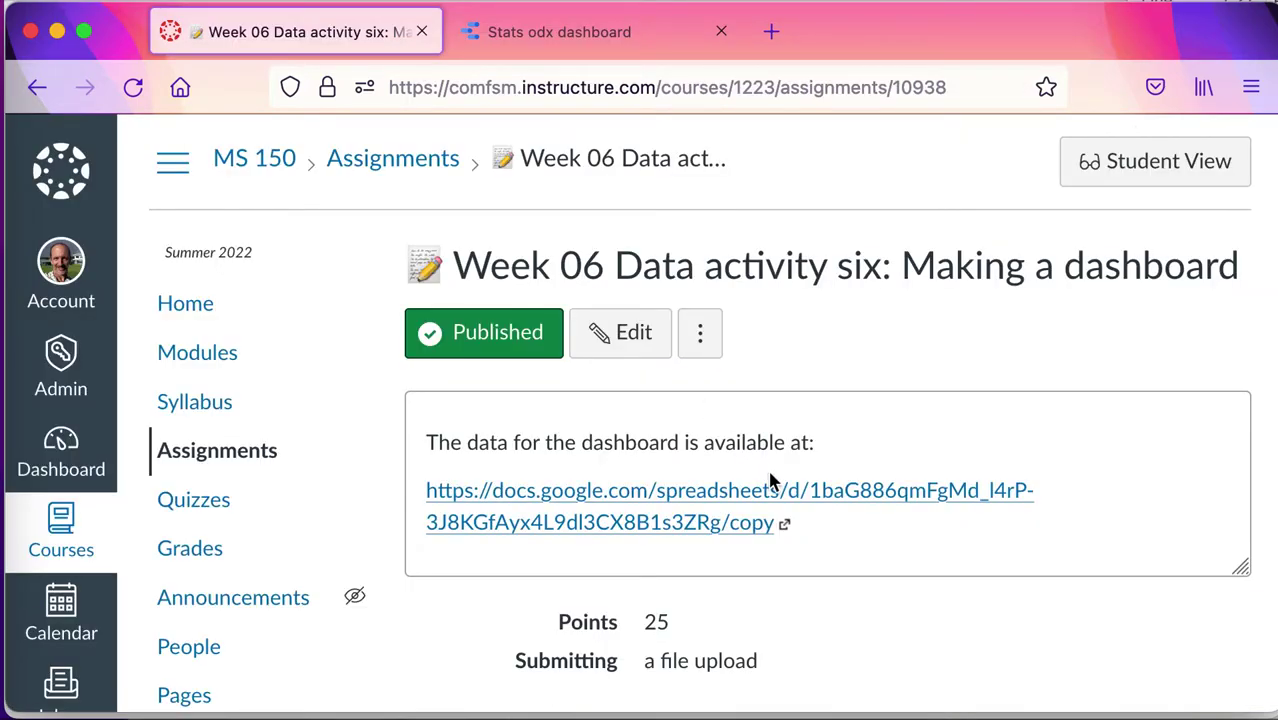
pyautogui.click(776, 507)
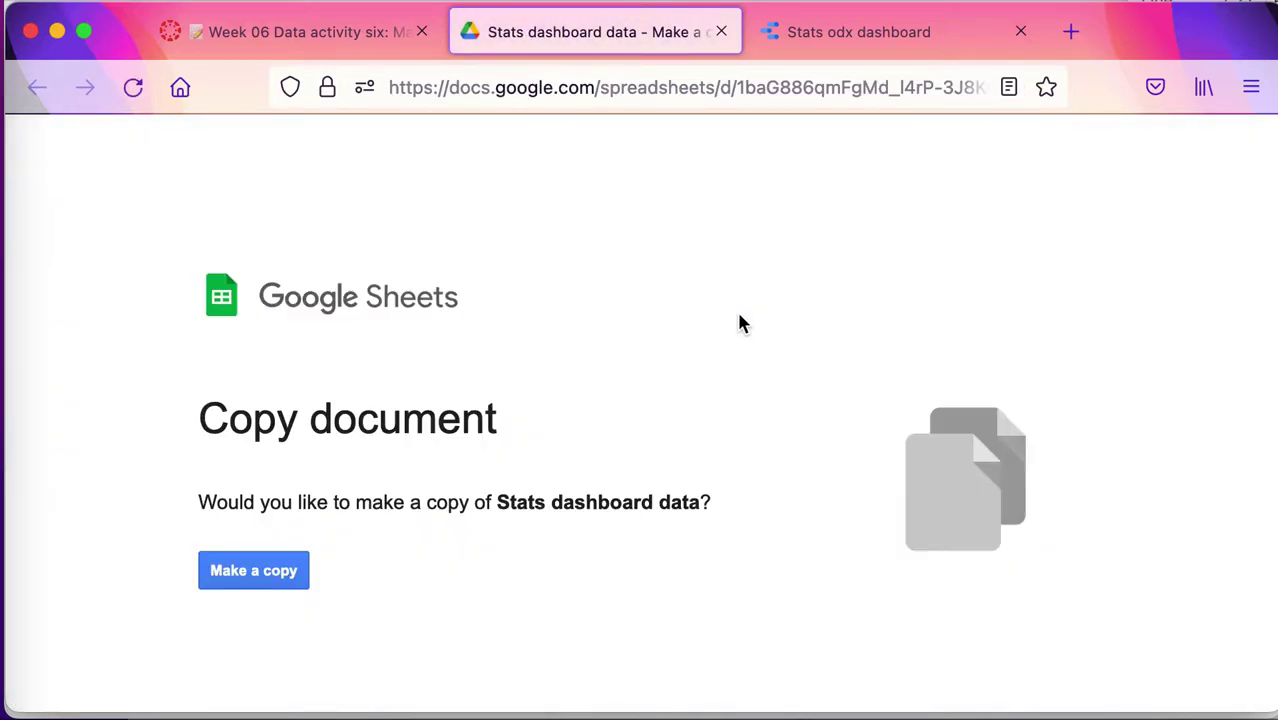
# Step: Make a copy of Stats dashboard data and rename it from 'Copy of' to 'DLL Stats dashboard data'
pyautogui.click(256, 577)
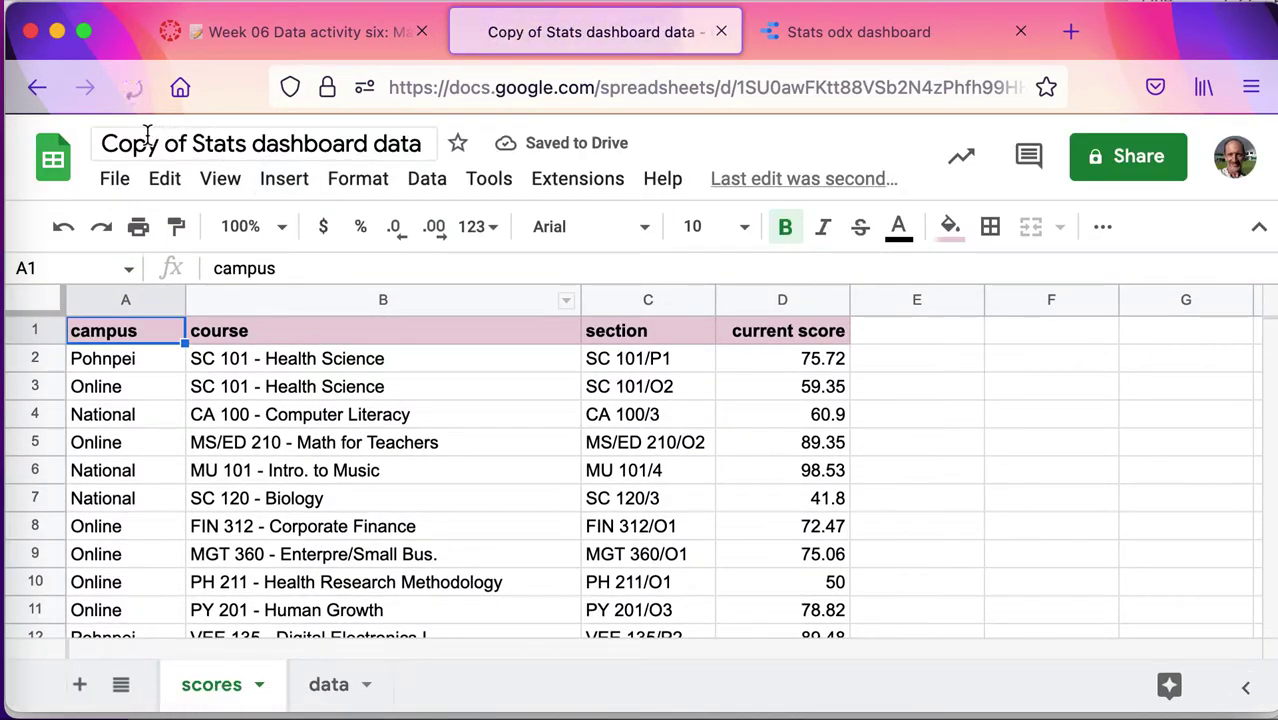
pyautogui.click(103, 144)
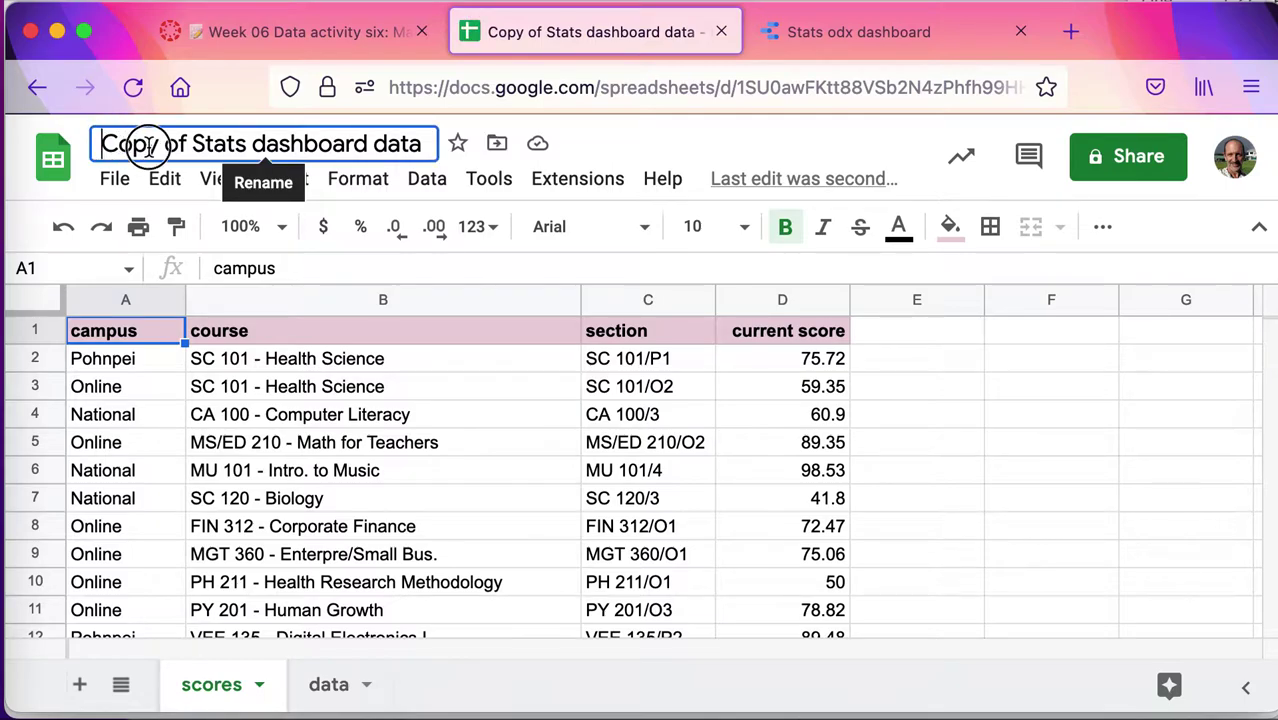
pyautogui.moveTo(160, 147); pyautogui.dragTo(100, 140)
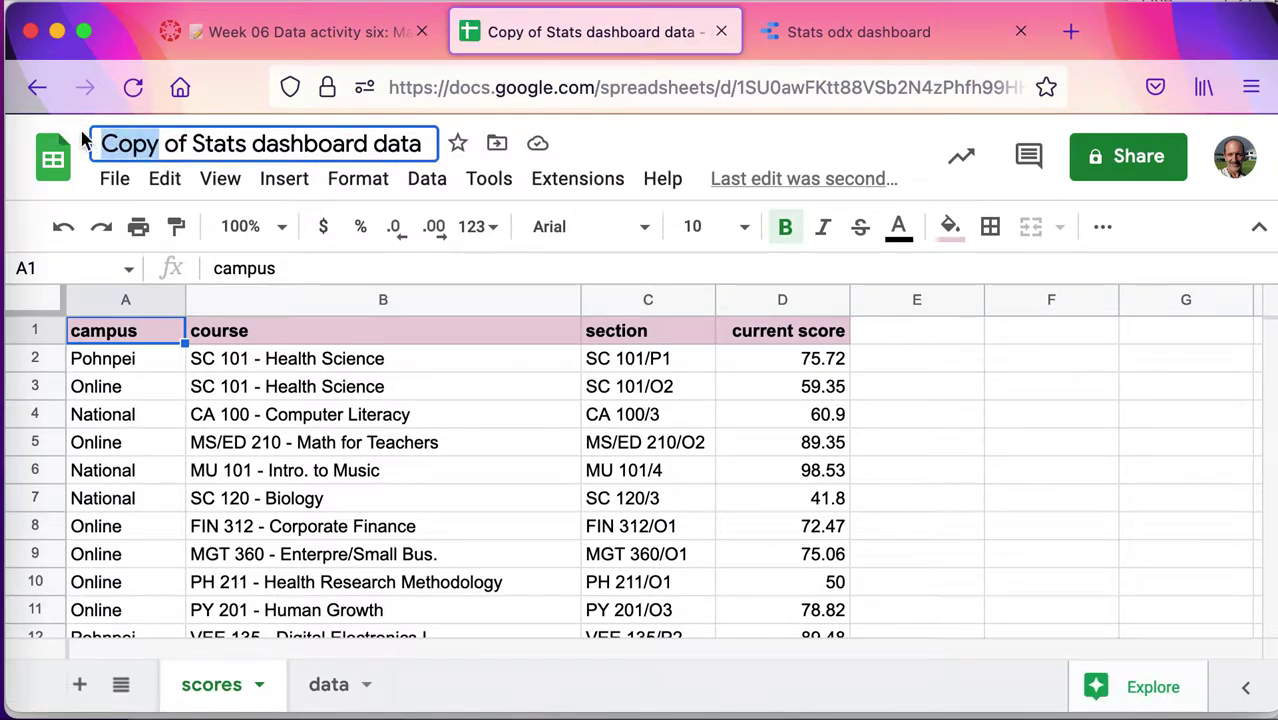
pyautogui.write('DLL')
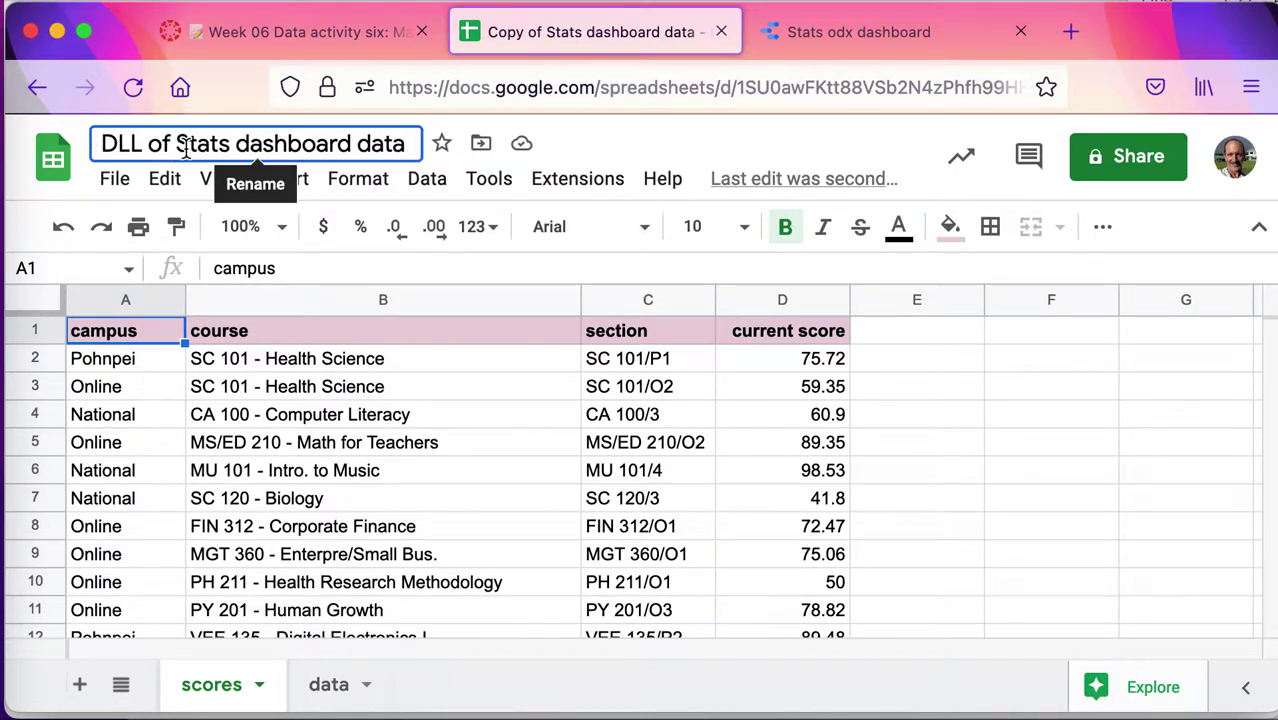
pyautogui.press('BackSpace')
pyautogui.press('BackSpace')
pyautogui.press('BackSpace')
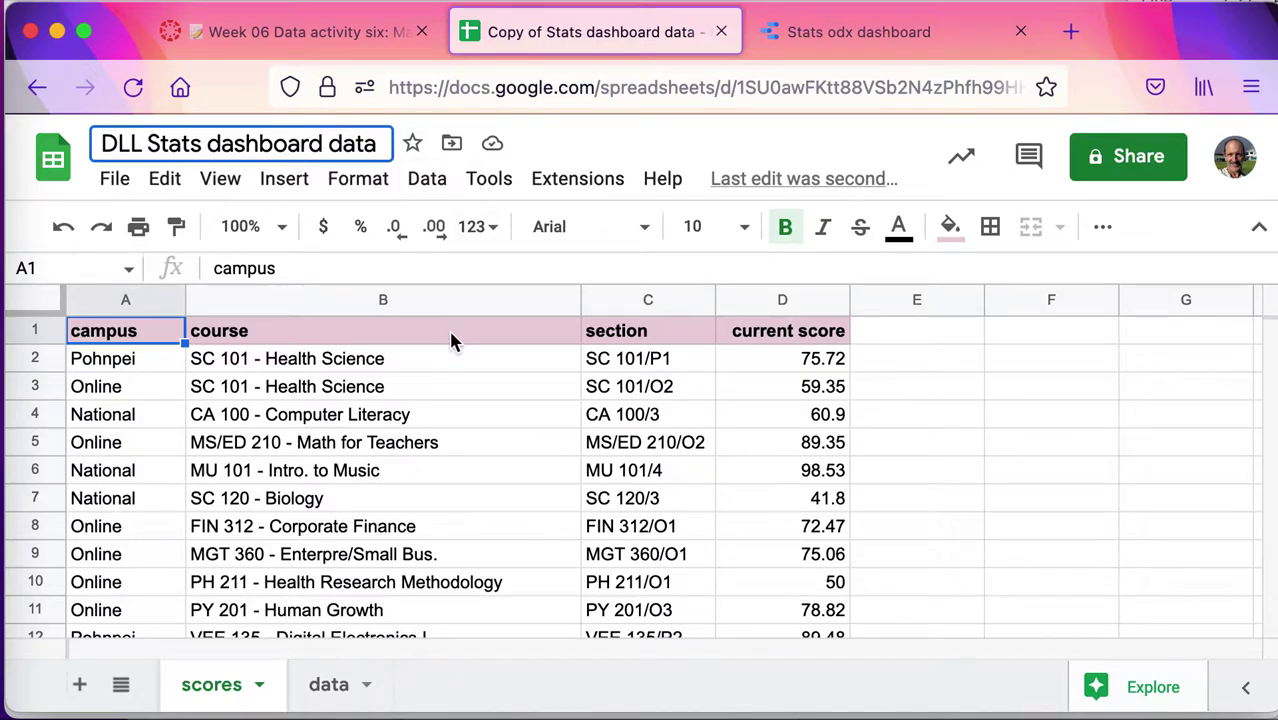
pyautogui.press('Return')
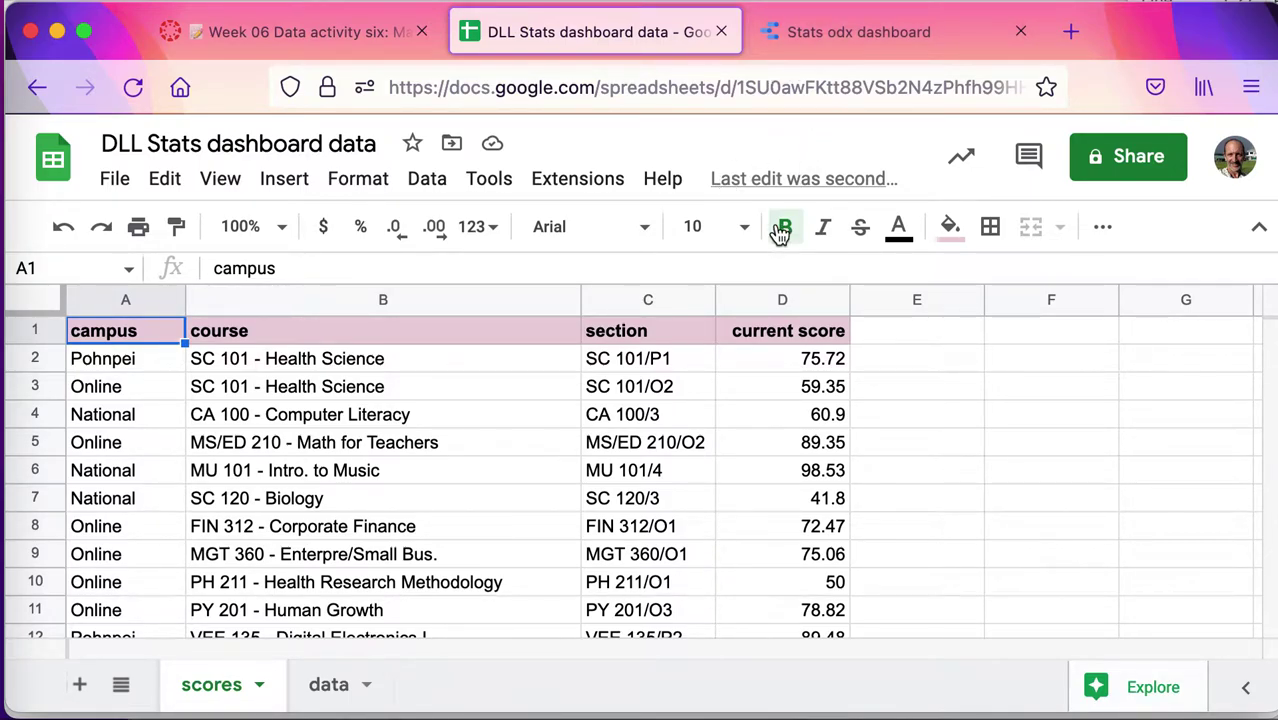
# Step: Go to datastudio.google.com in a new browser tab
pyautogui.press('super+t')
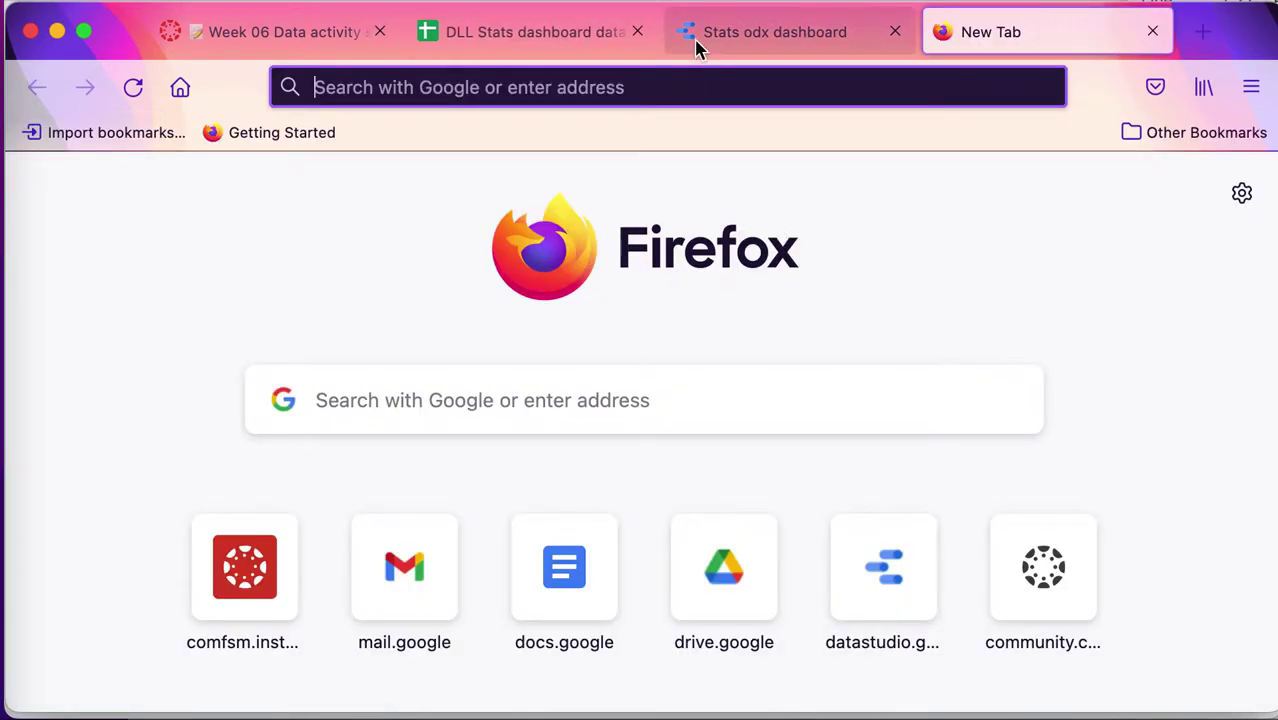
pyautogui.write('data')
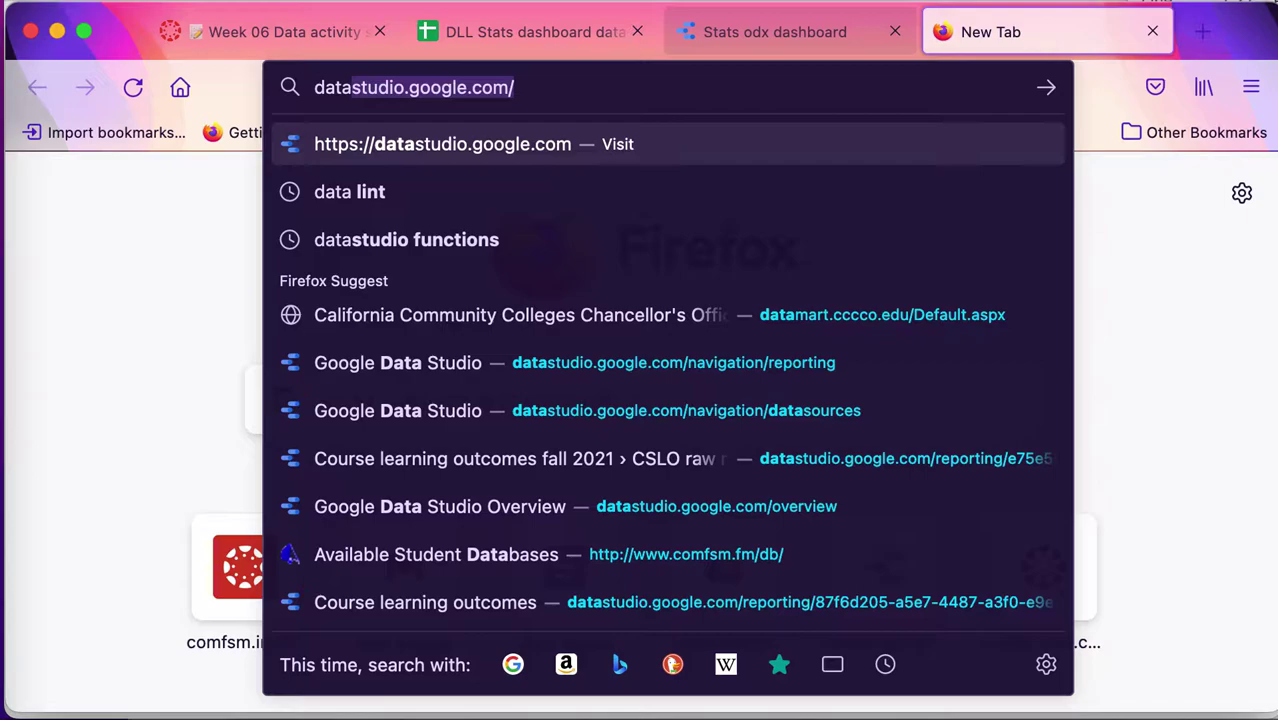
pyautogui.write('studi')
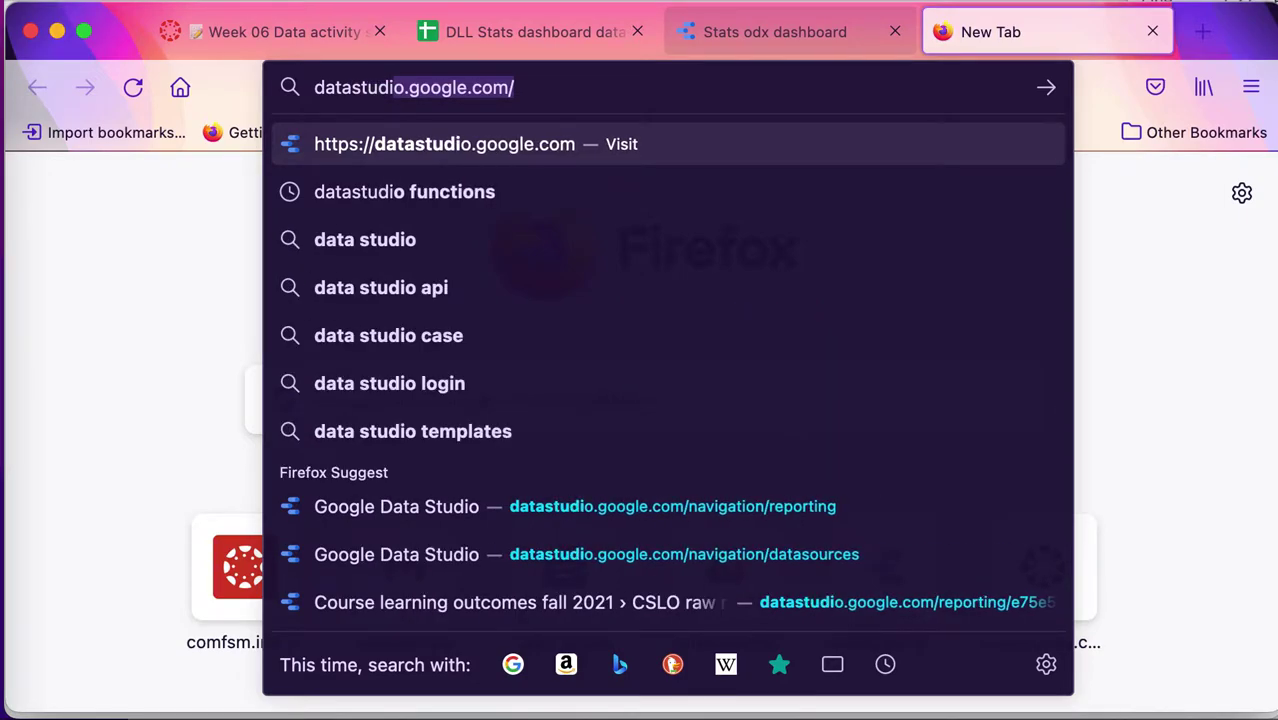
pyautogui.write('o.google.')
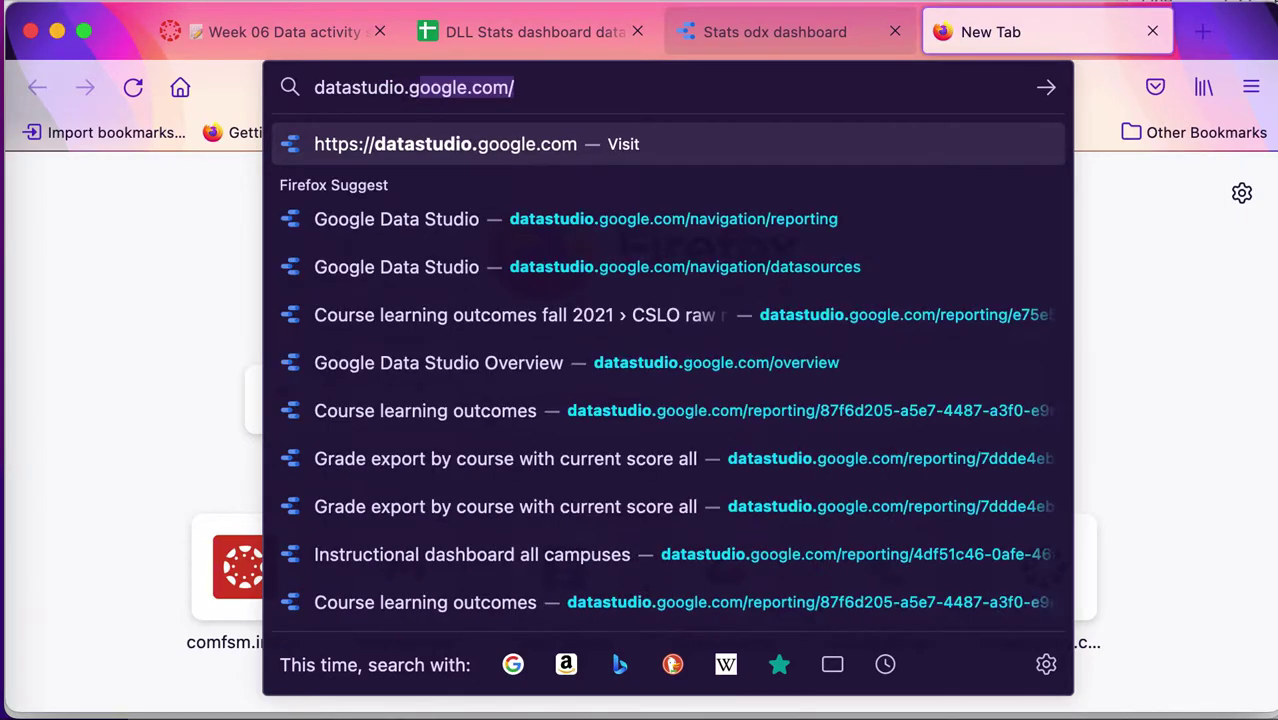
pyautogui.write('com')
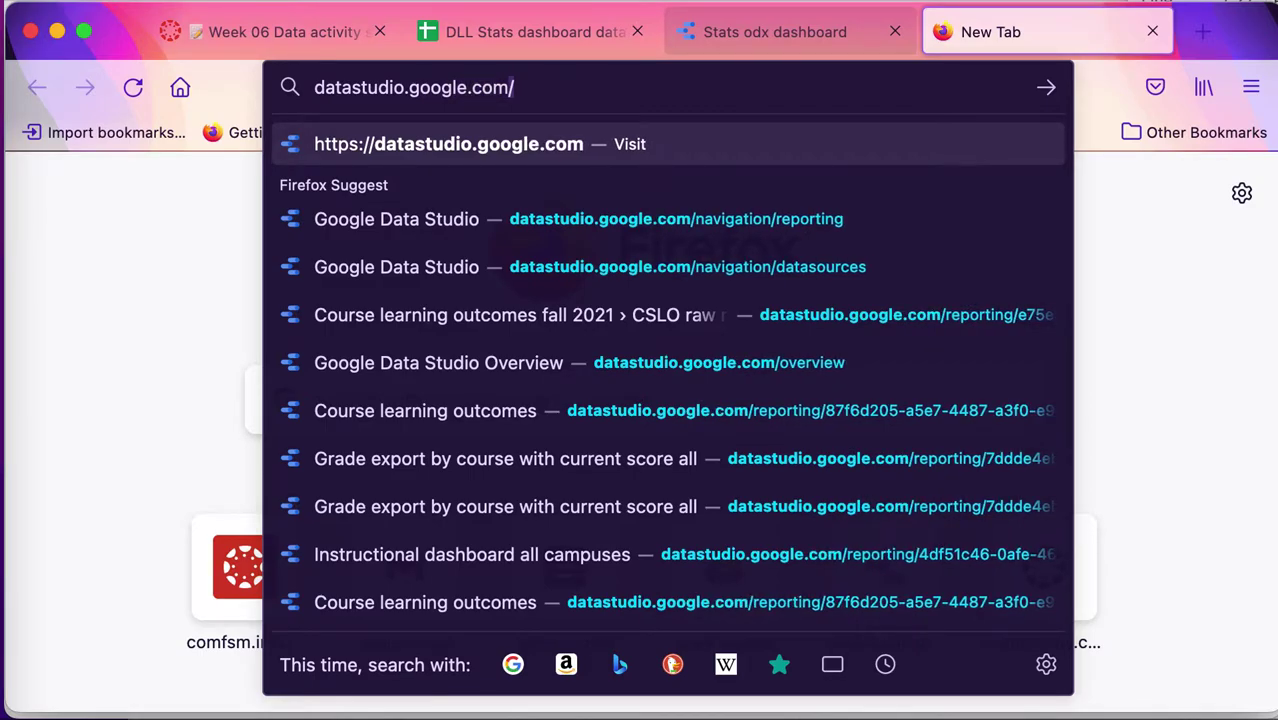
pyautogui.press('Return')
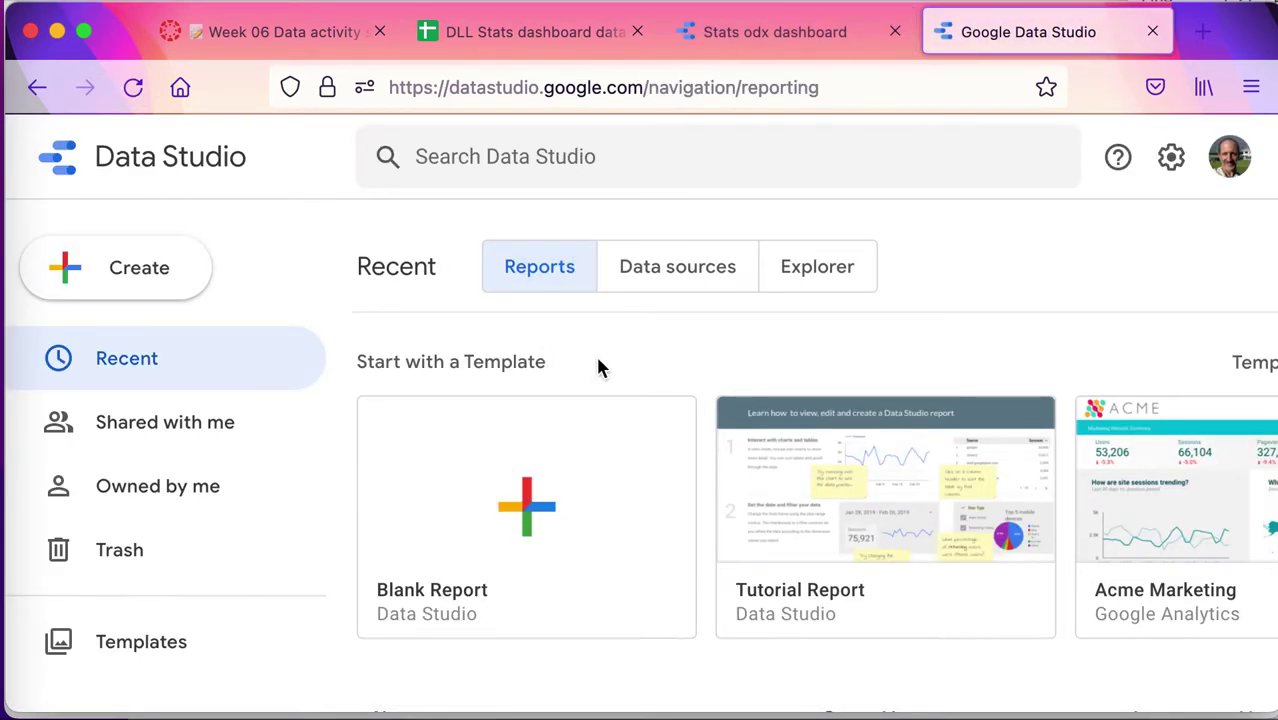
# Step: Bring up the Create menu on the Data Studio home page
pyautogui.scroll(-1, 599, 365)
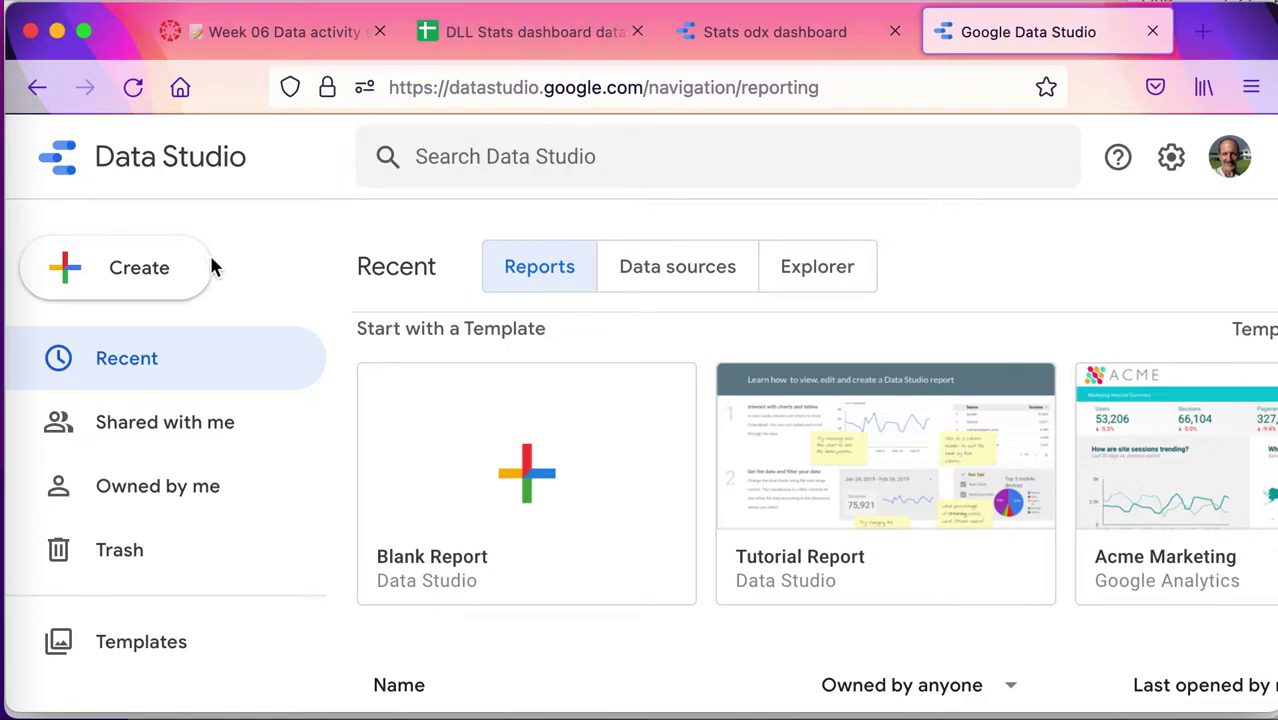
pyautogui.click(155, 276)
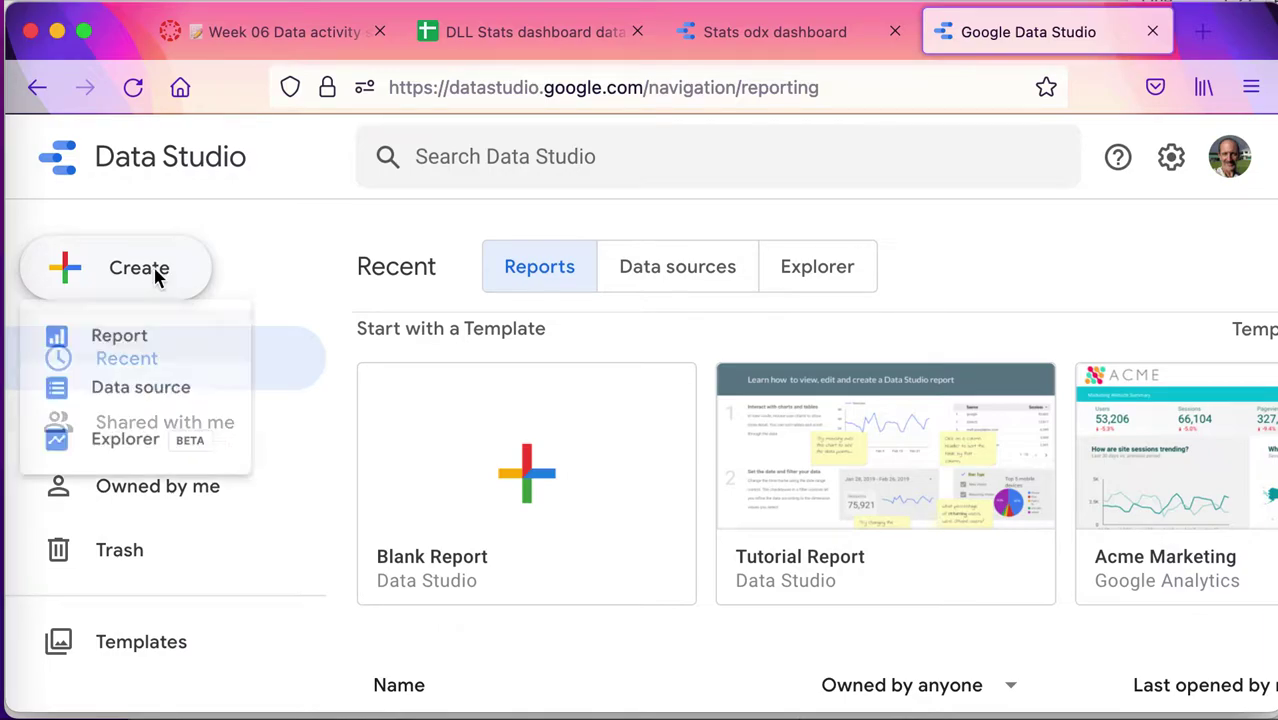
# Step: Create a Google Sheets data source from the scores worksheet of DLL Stats dashboard data
pyautogui.click(151, 396)
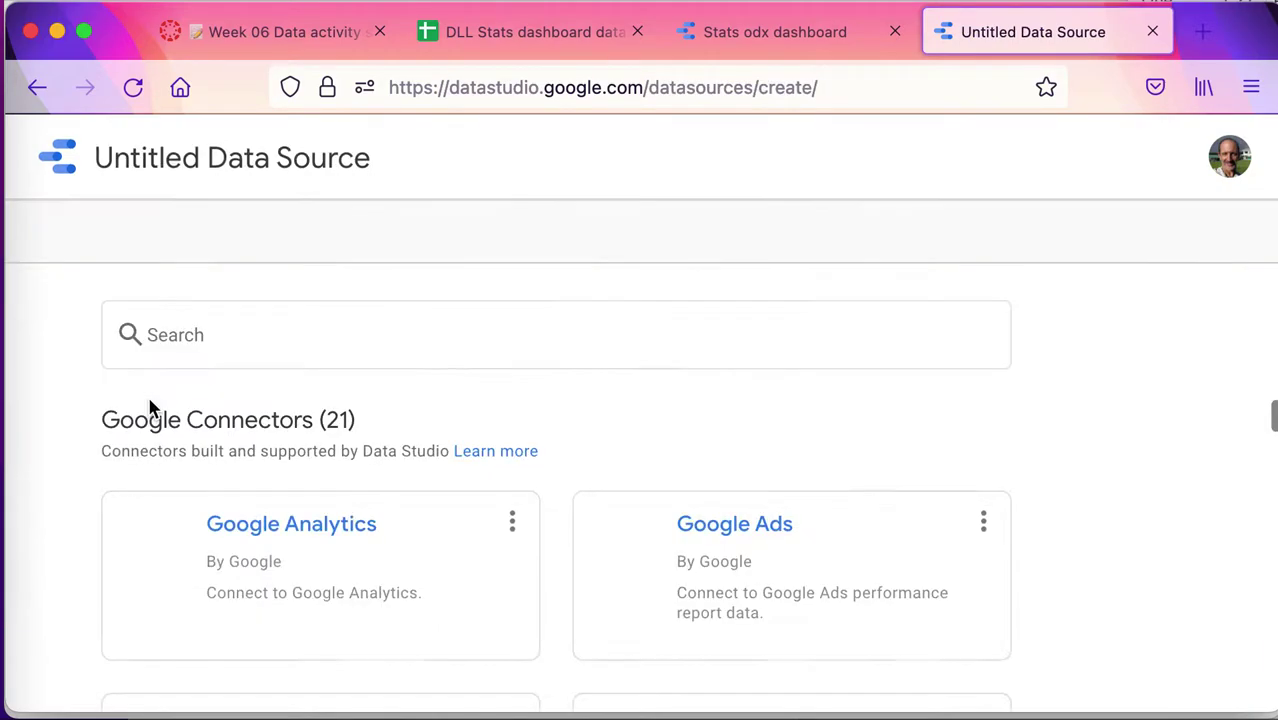
pyautogui.scroll(-3, 150, 408)
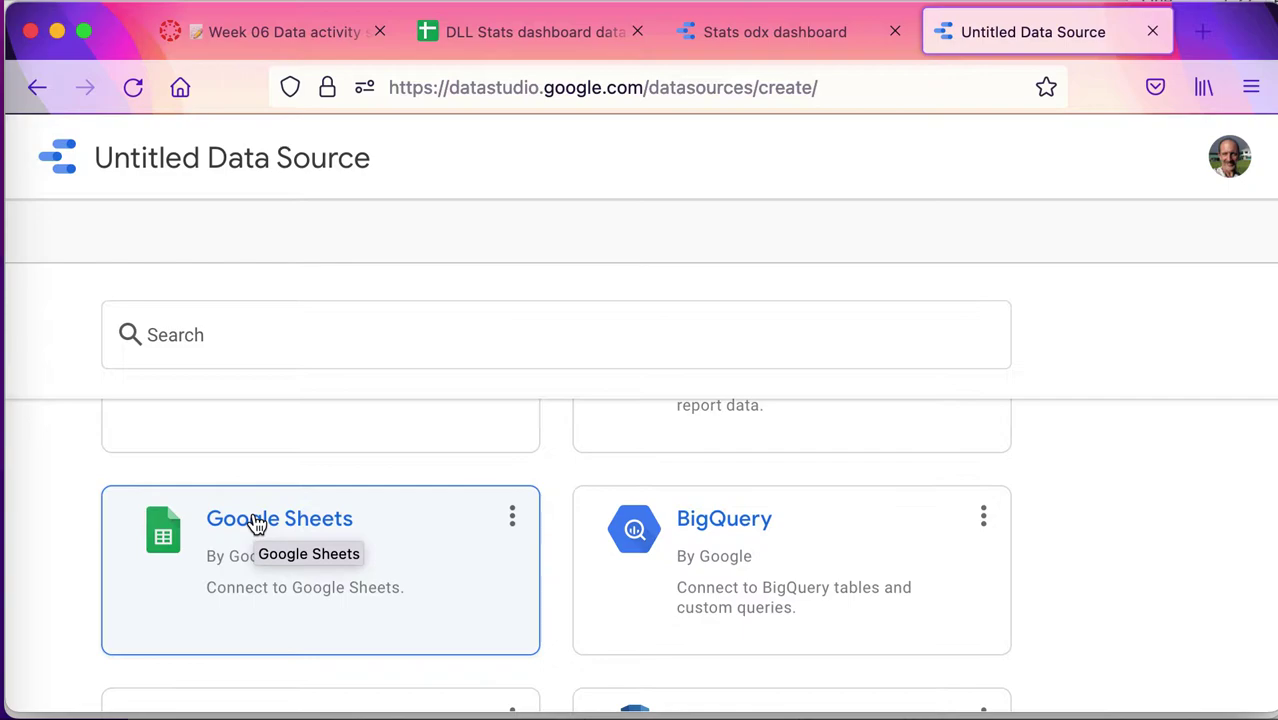
pyautogui.click(256, 524)
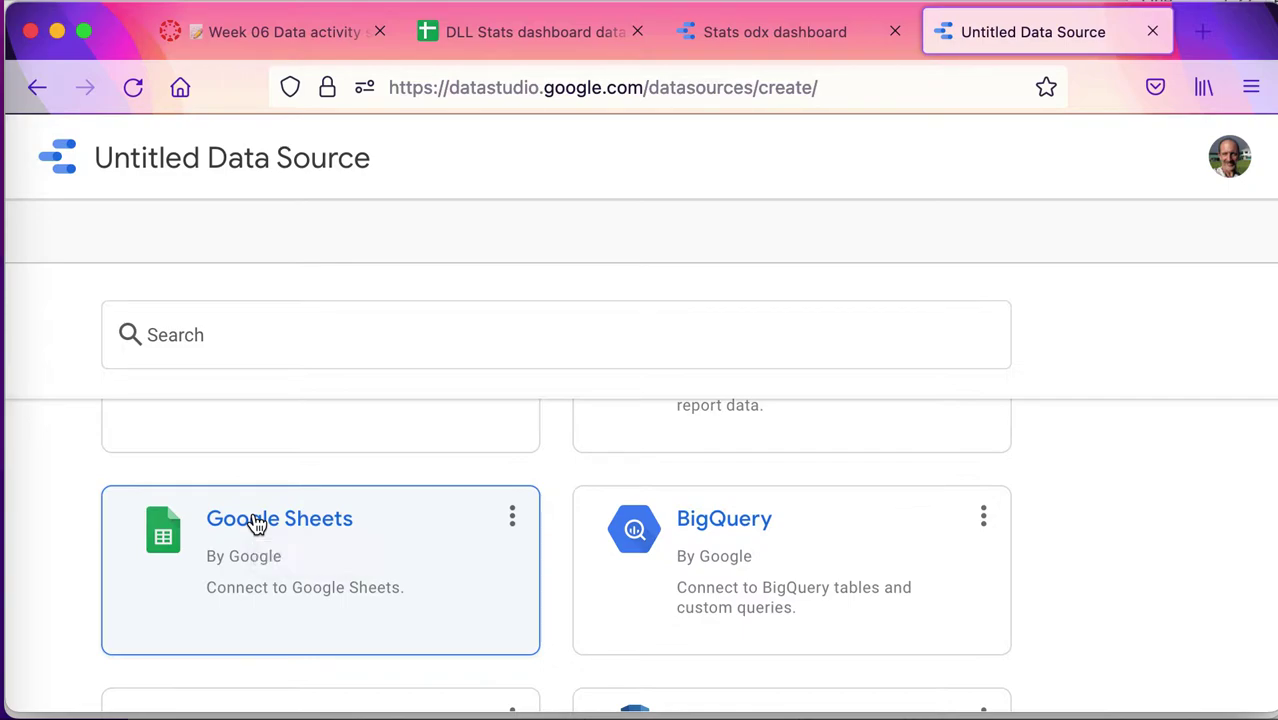
pyautogui.scroll(-1, 254, 523)
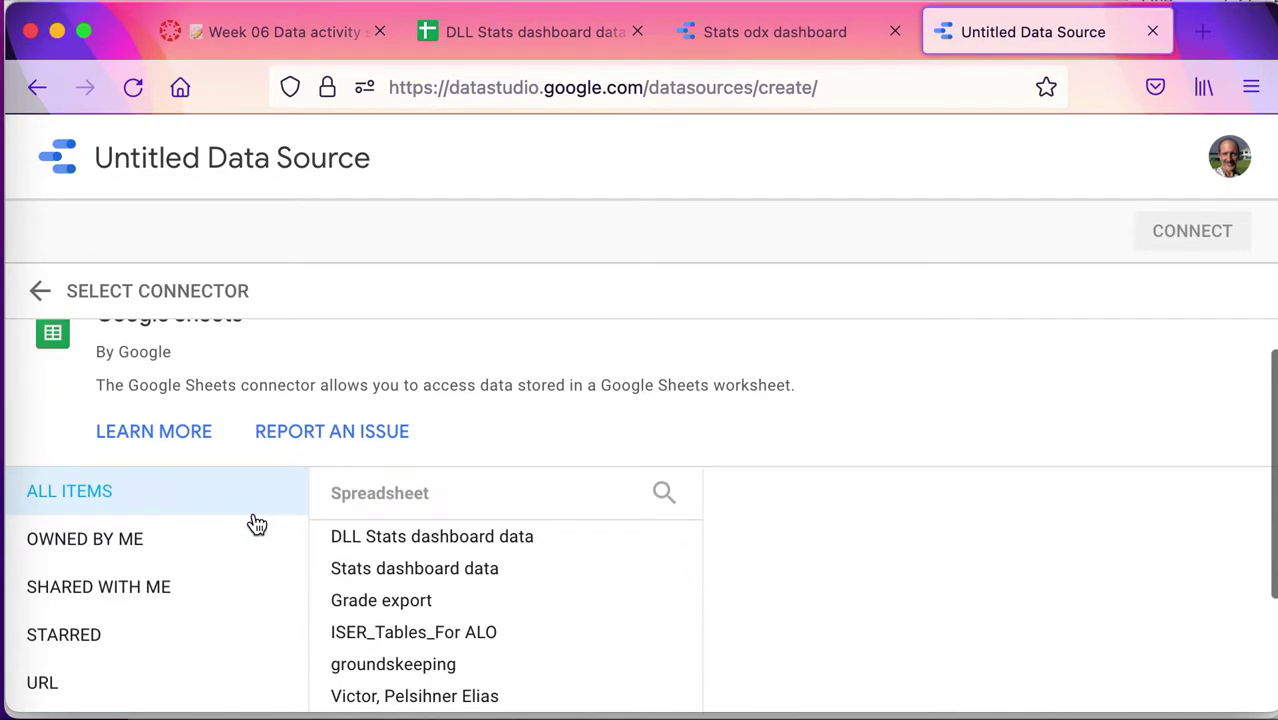
pyautogui.click(452, 538)
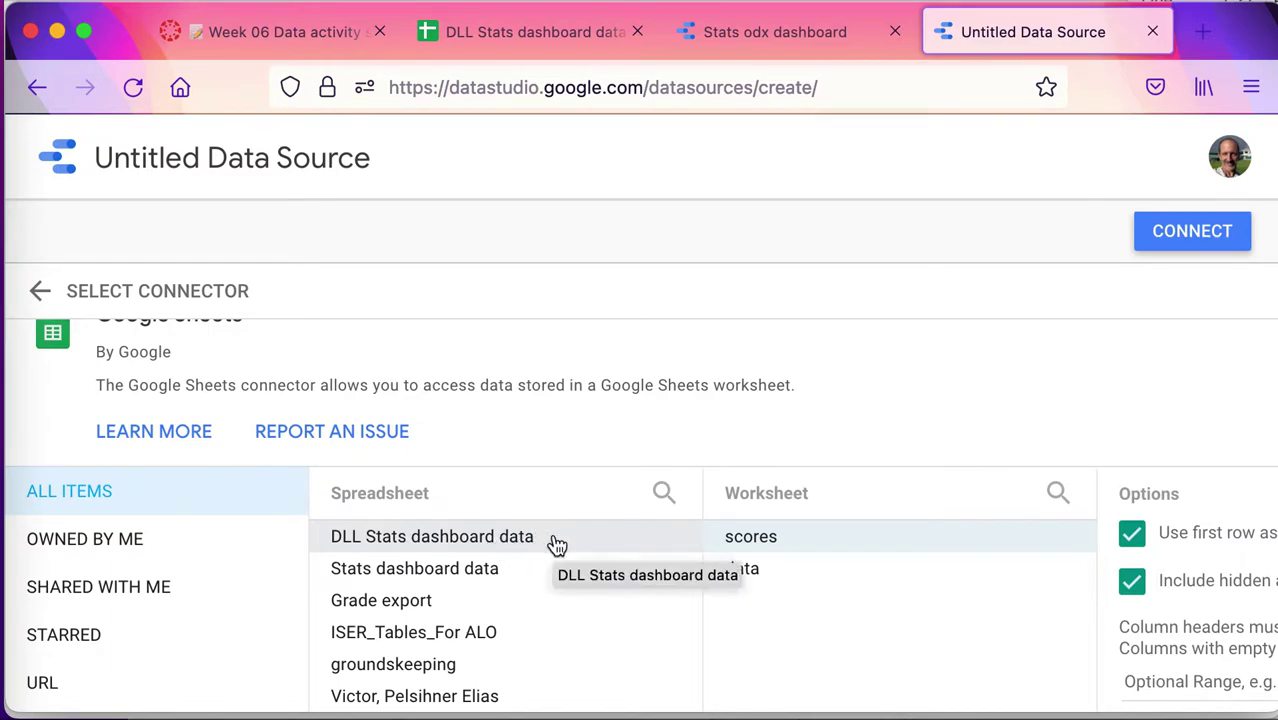
pyautogui.click(1190, 236)
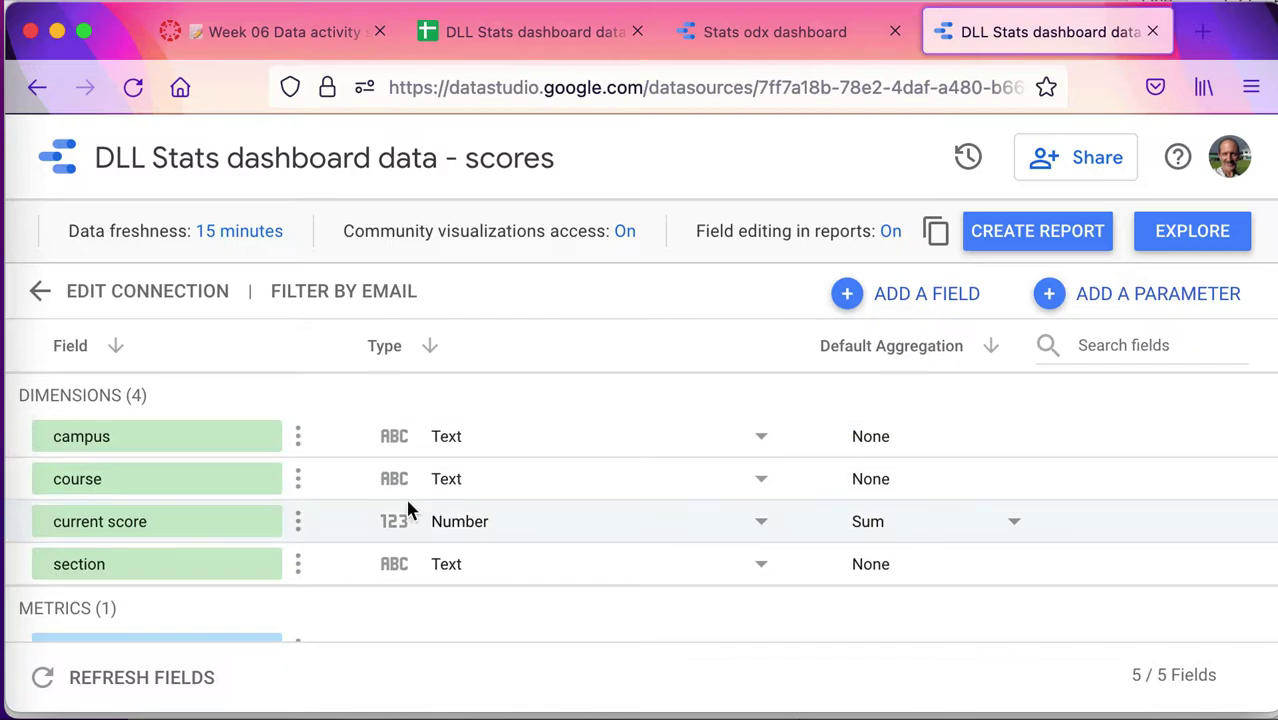
# Step: Change the current score field's default aggregation from Sum to Average
pyautogui.scroll(-1, 271, 479)
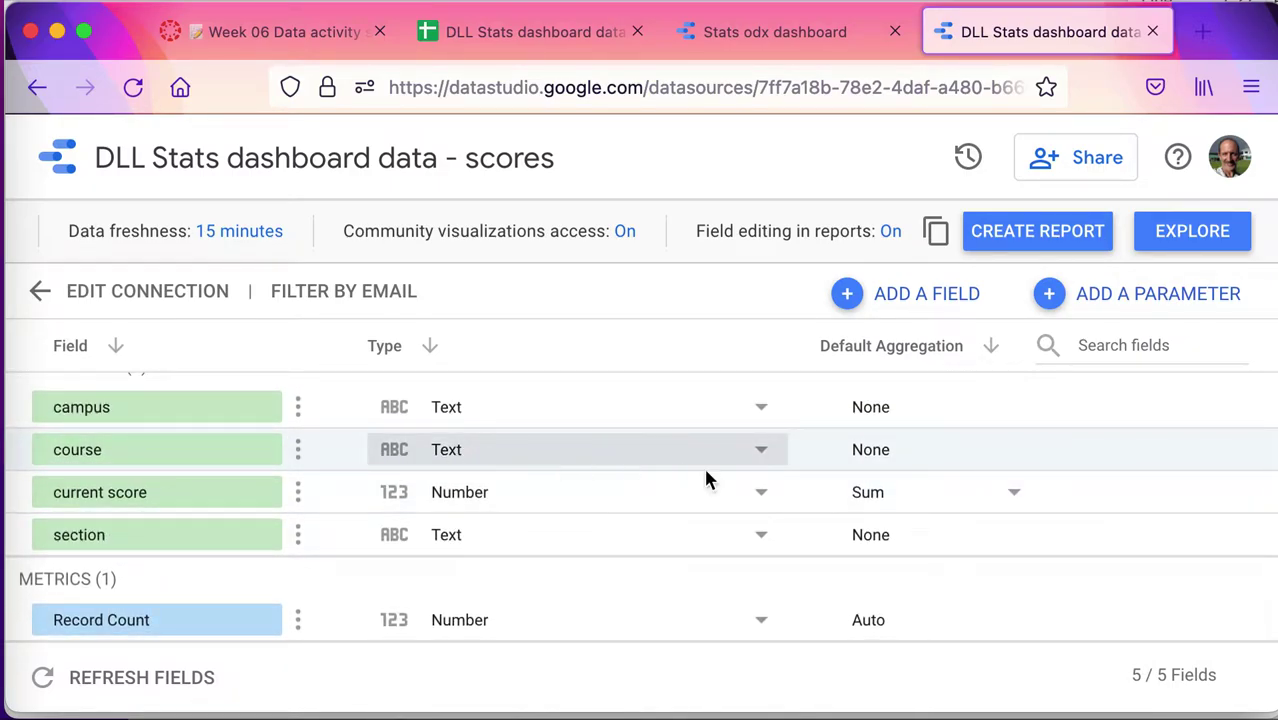
pyautogui.click(1018, 498)
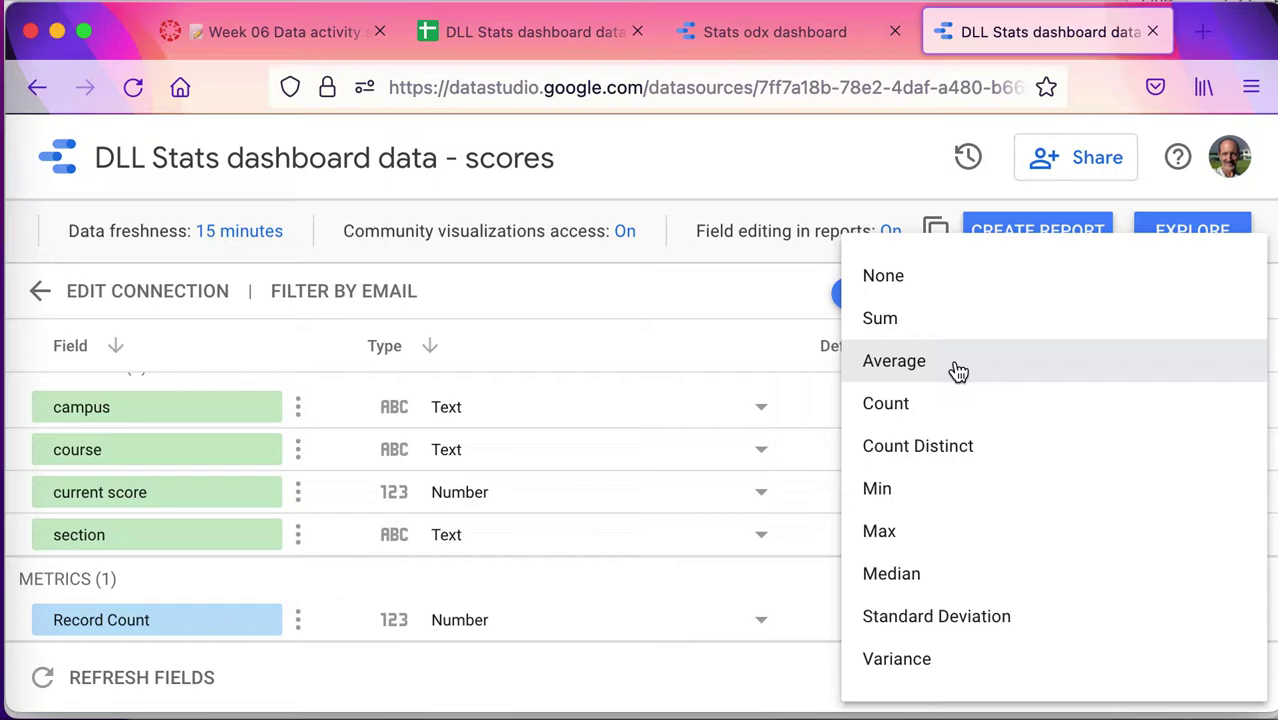
pyautogui.click(958, 368)
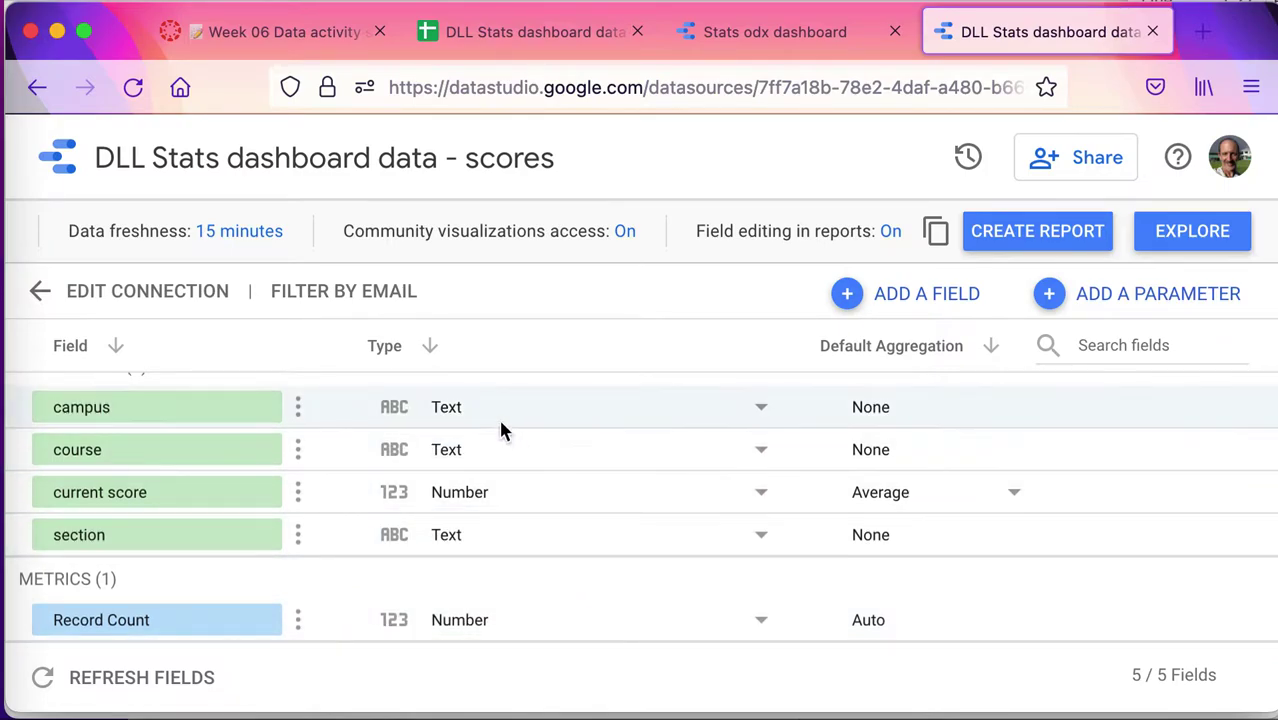
# Step: Start a new calculated field, discarding the first empty attempt
pyautogui.click(945, 305)
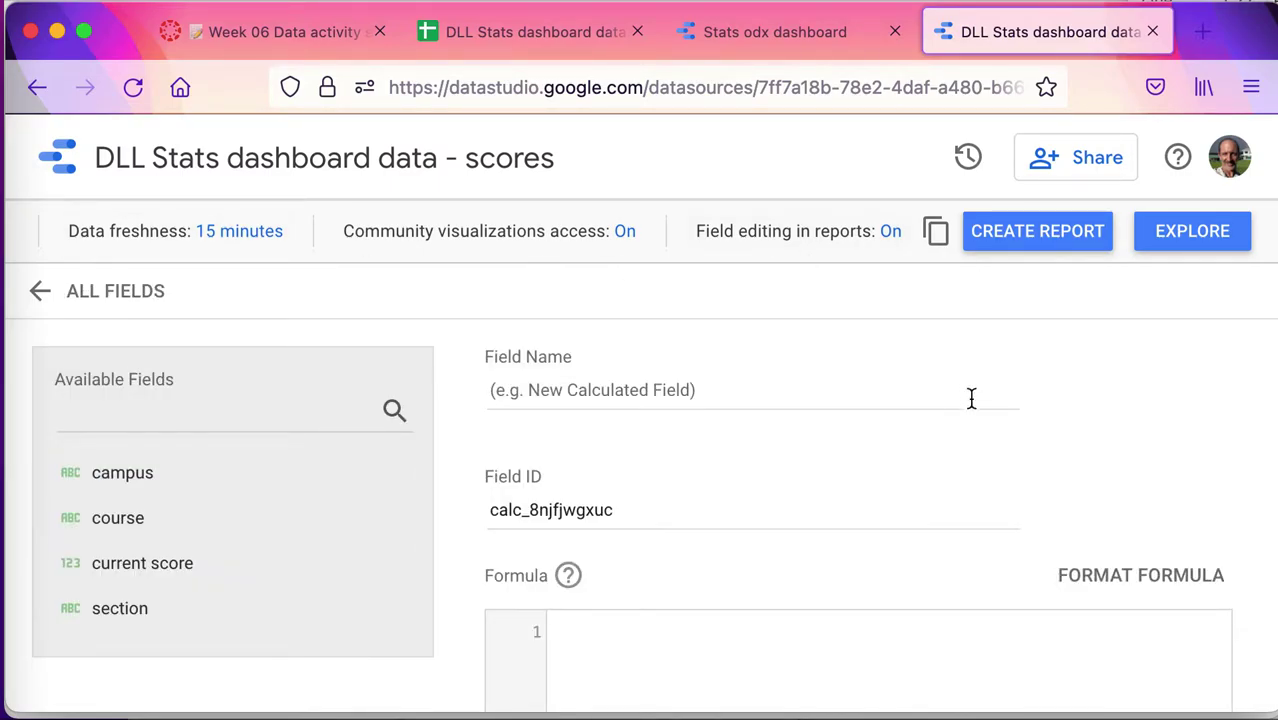
pyautogui.scroll(-3, 970, 398)
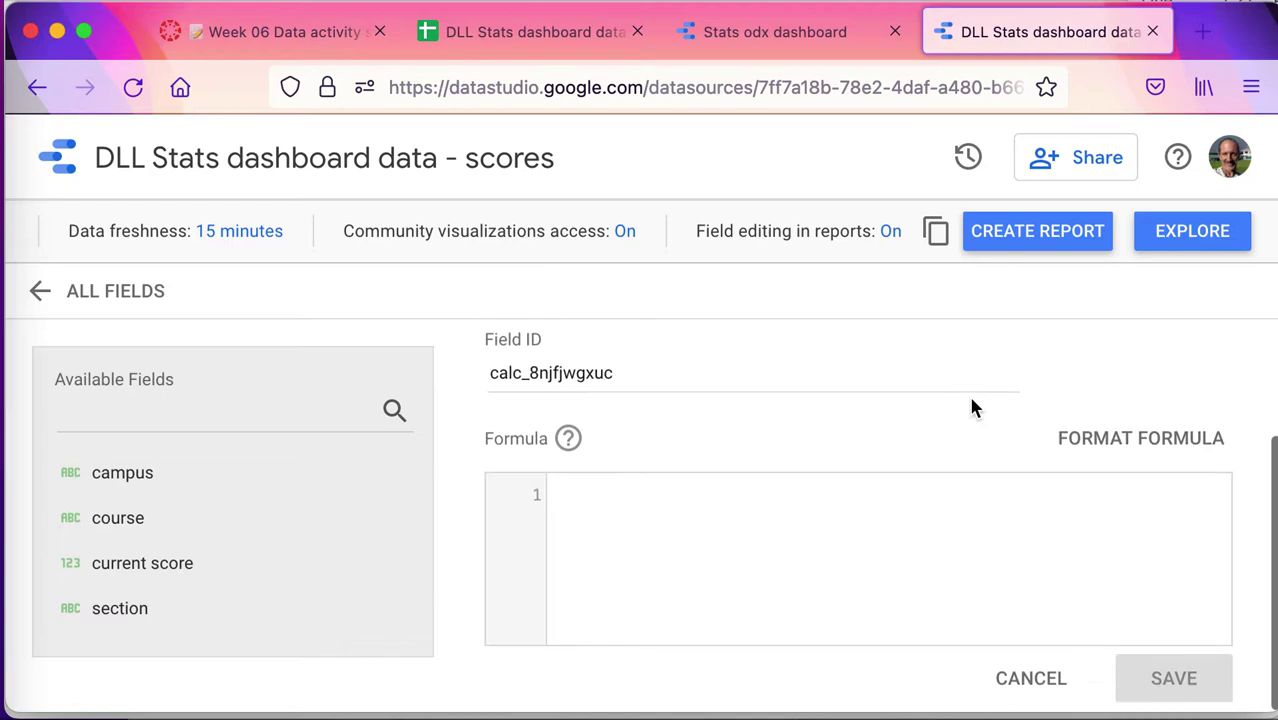
pyautogui.click(1022, 690)
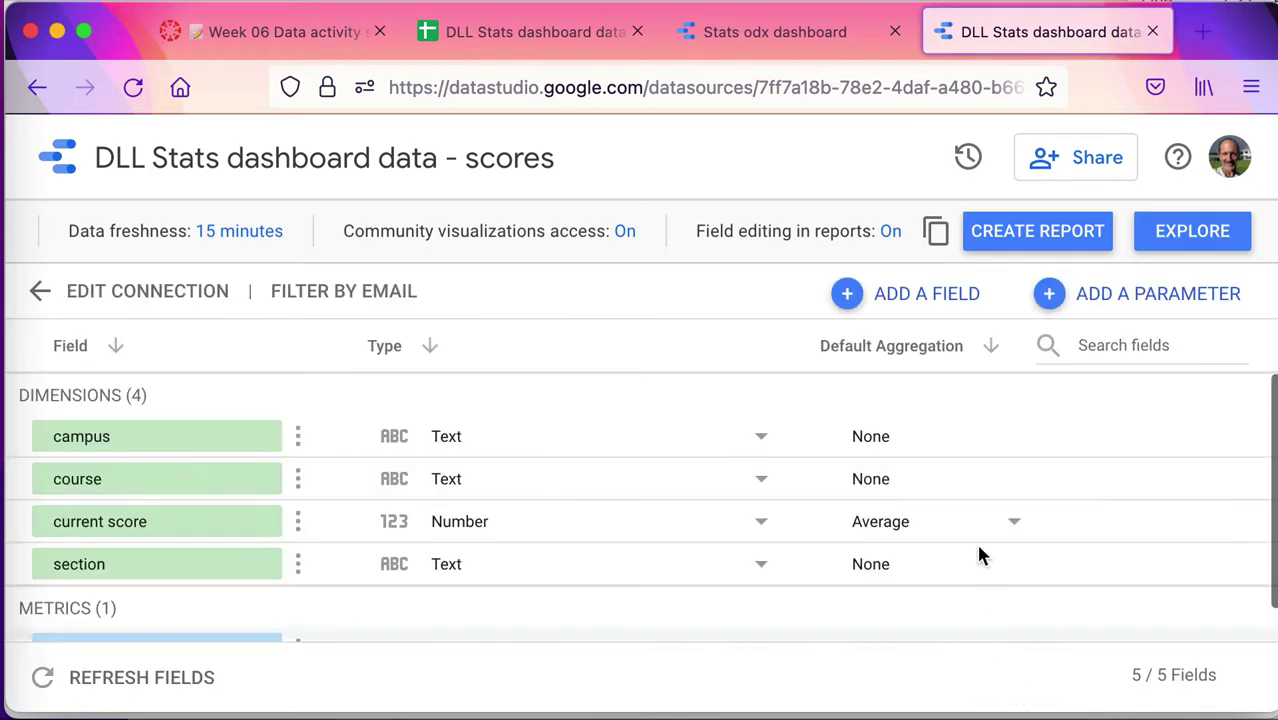
pyautogui.click(928, 297)
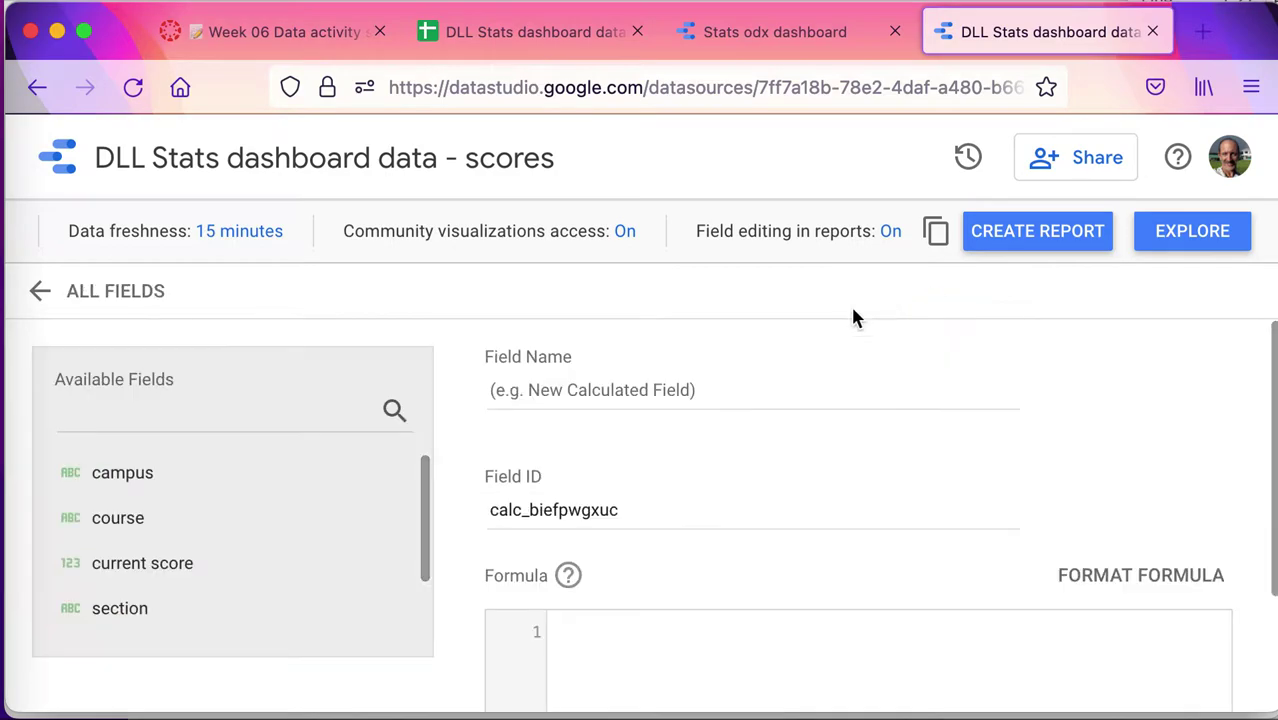
pyautogui.scroll(-1, 673, 490)
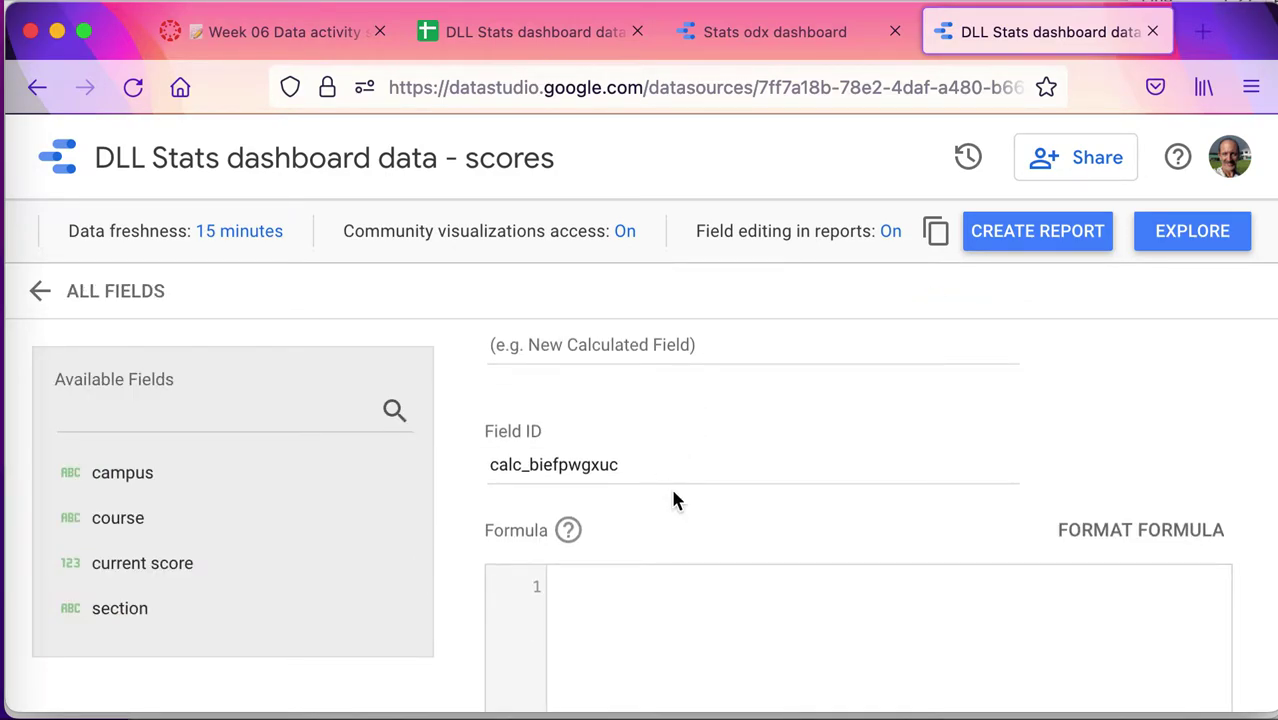
# Step: Enter the formula 10*FLOOR(current score/10) and check that it is valid
pyautogui.click(639, 587)
pyautogui.write('10*')
pyautogui.write('FLOOR')
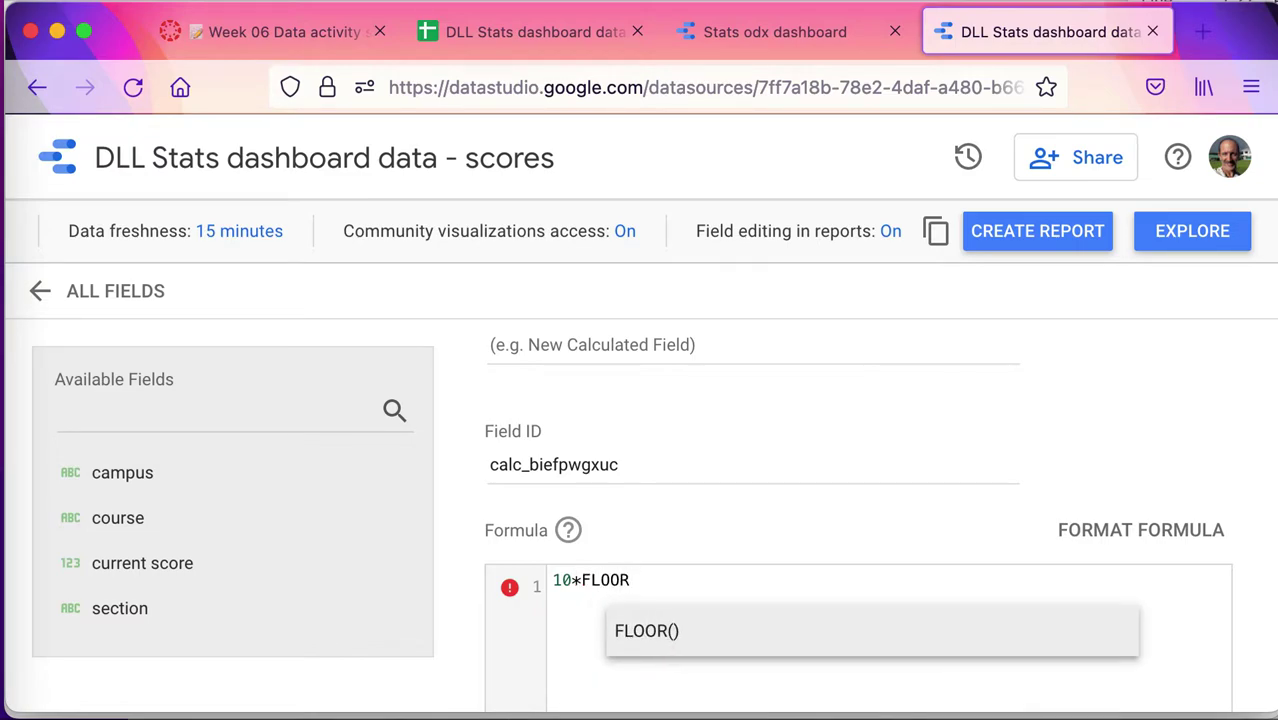
pyautogui.write('(')
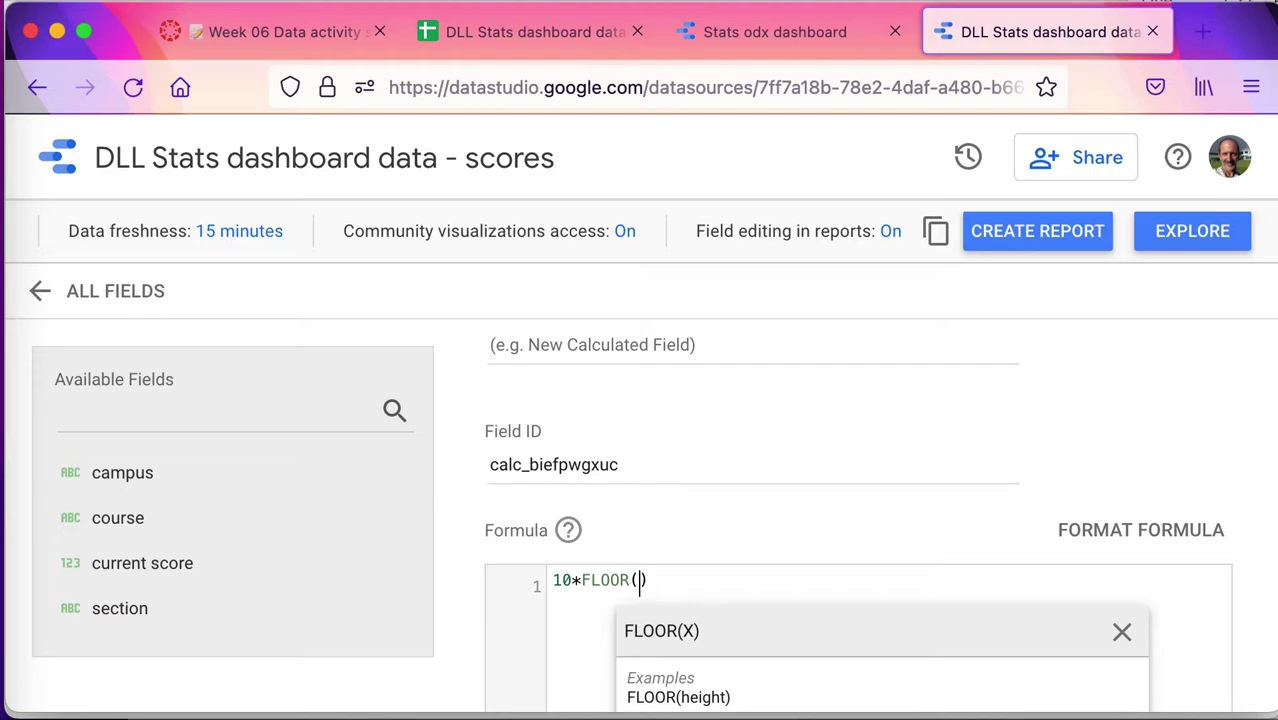
pyautogui.click(203, 580)
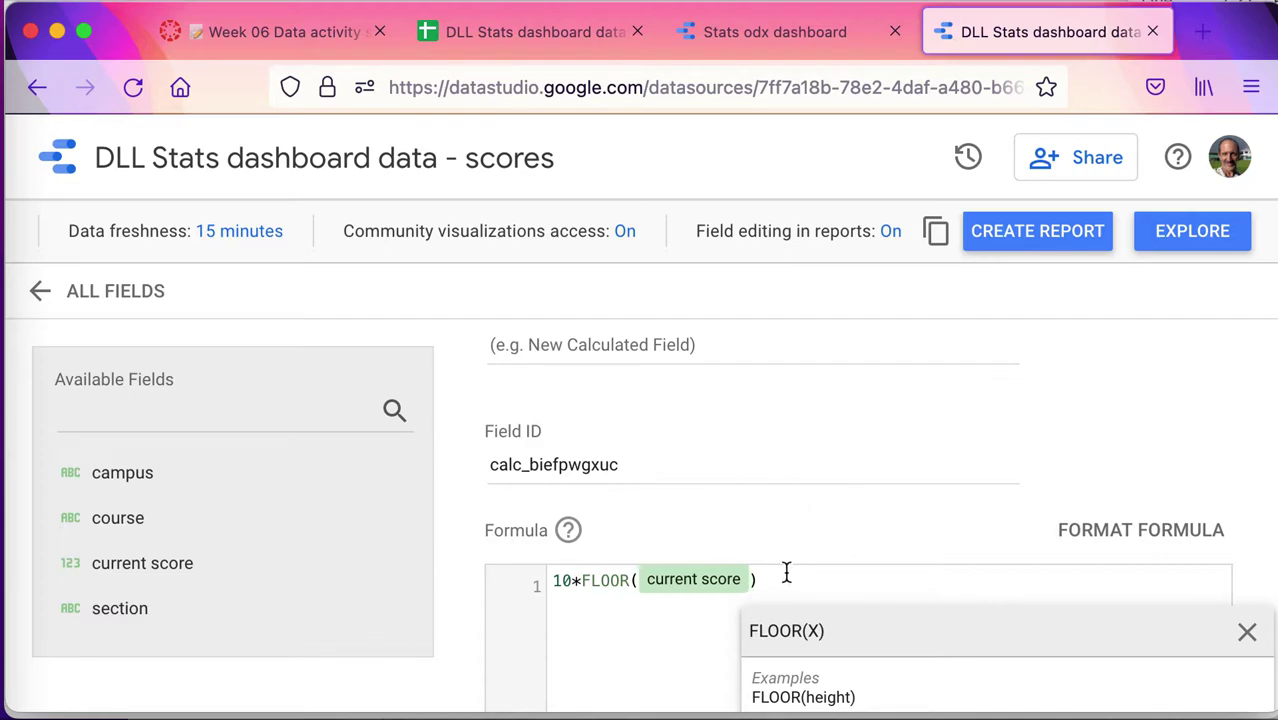
pyautogui.write('/10')
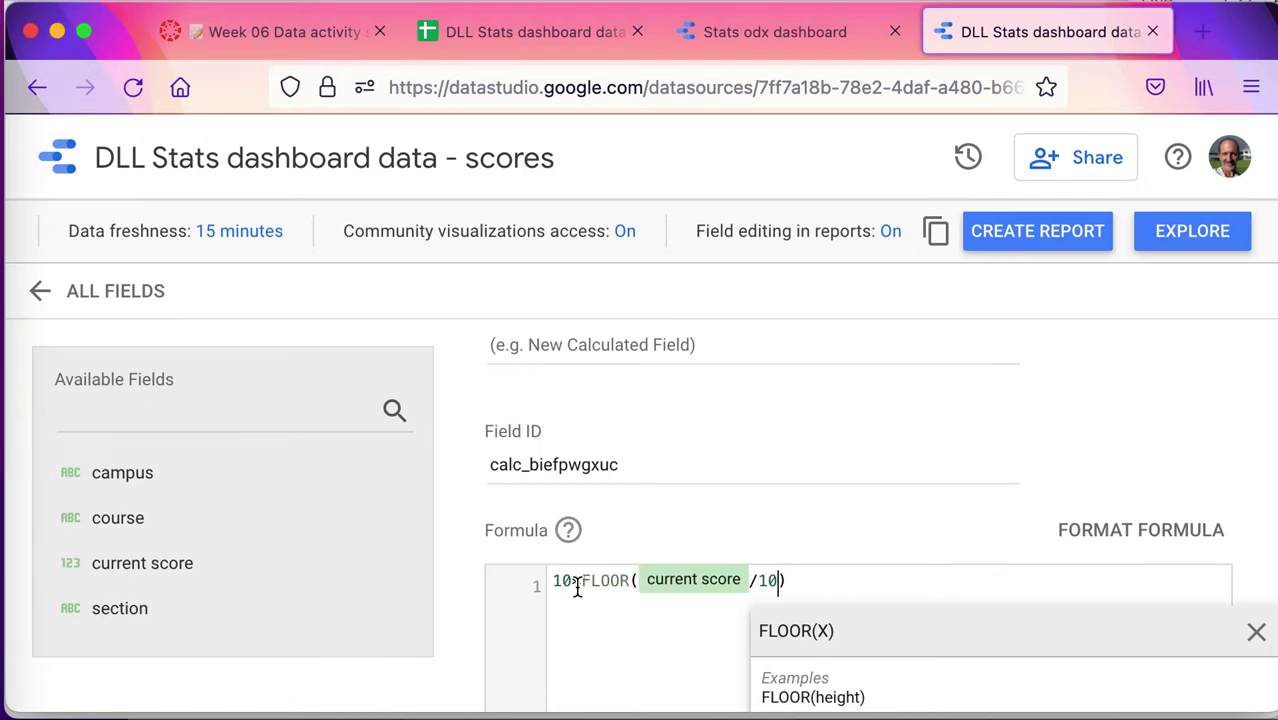
pyautogui.click(812, 577)
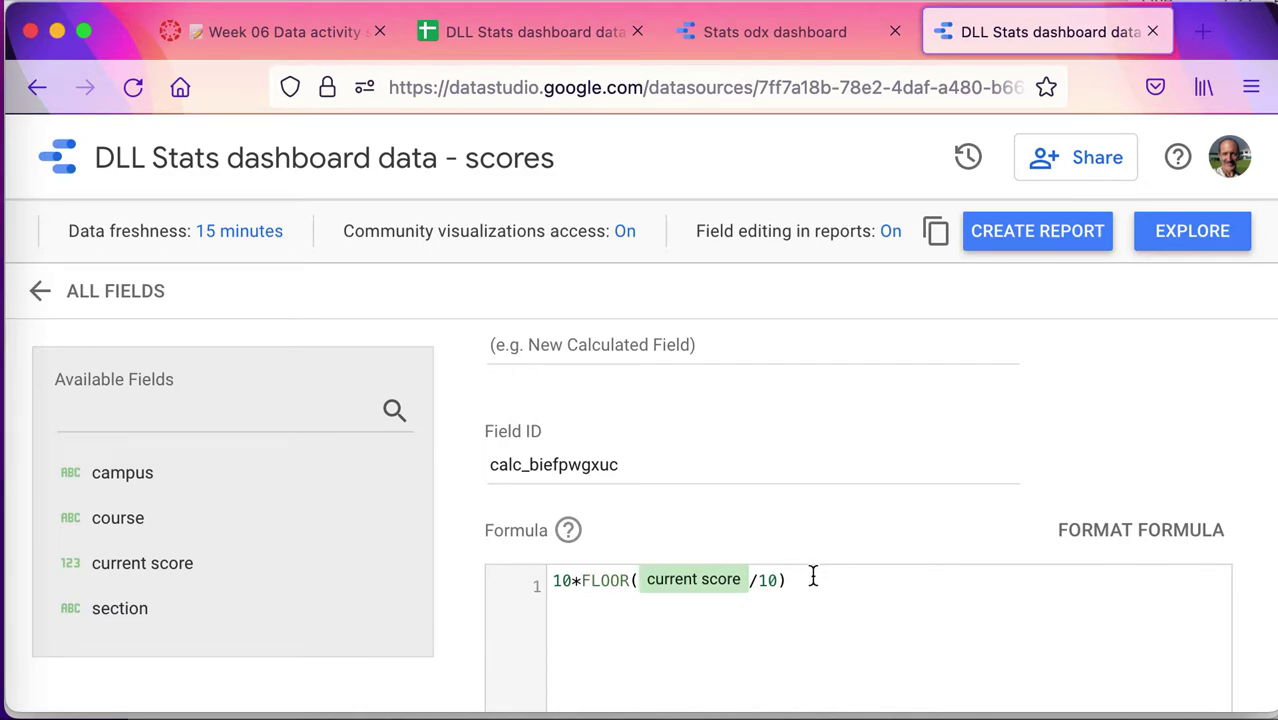
pyautogui.scroll(-2, 812, 580)
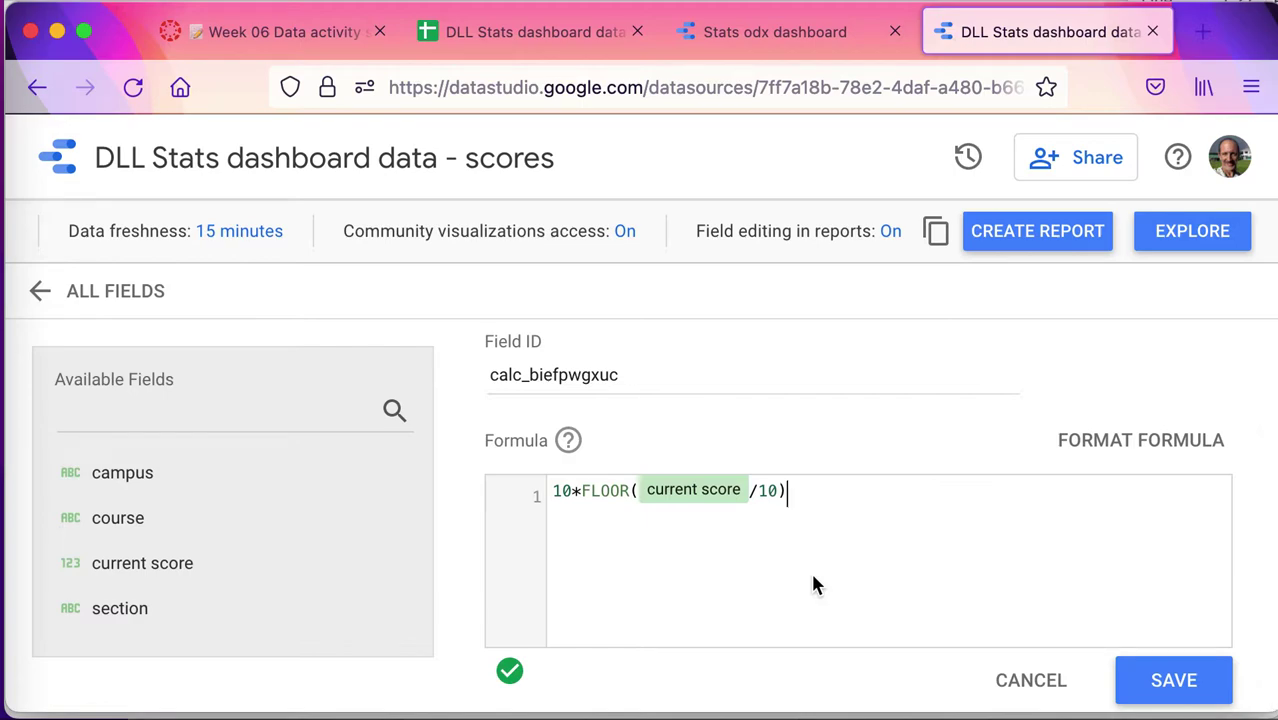
pyautogui.moveTo(510, 677)
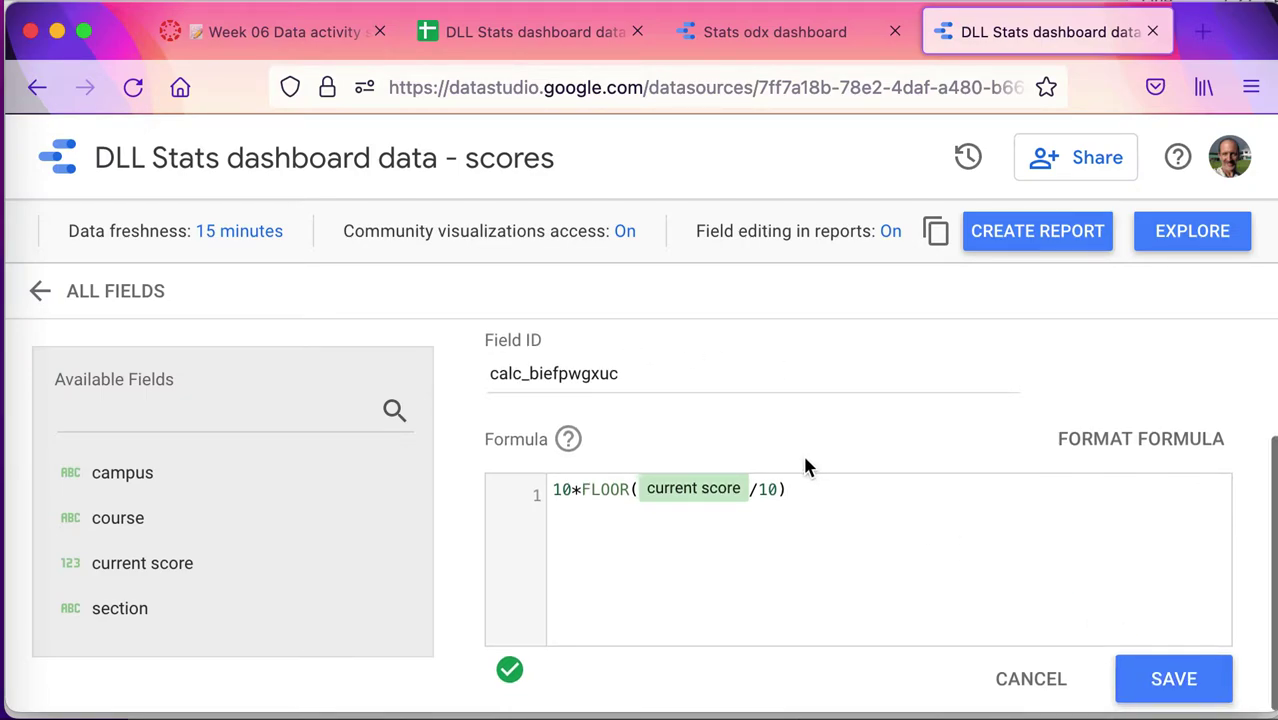
pyautogui.scroll(3, 806, 466)
# Step: Name the calculated field 'score decade' and save it
pyautogui.click(723, 393)
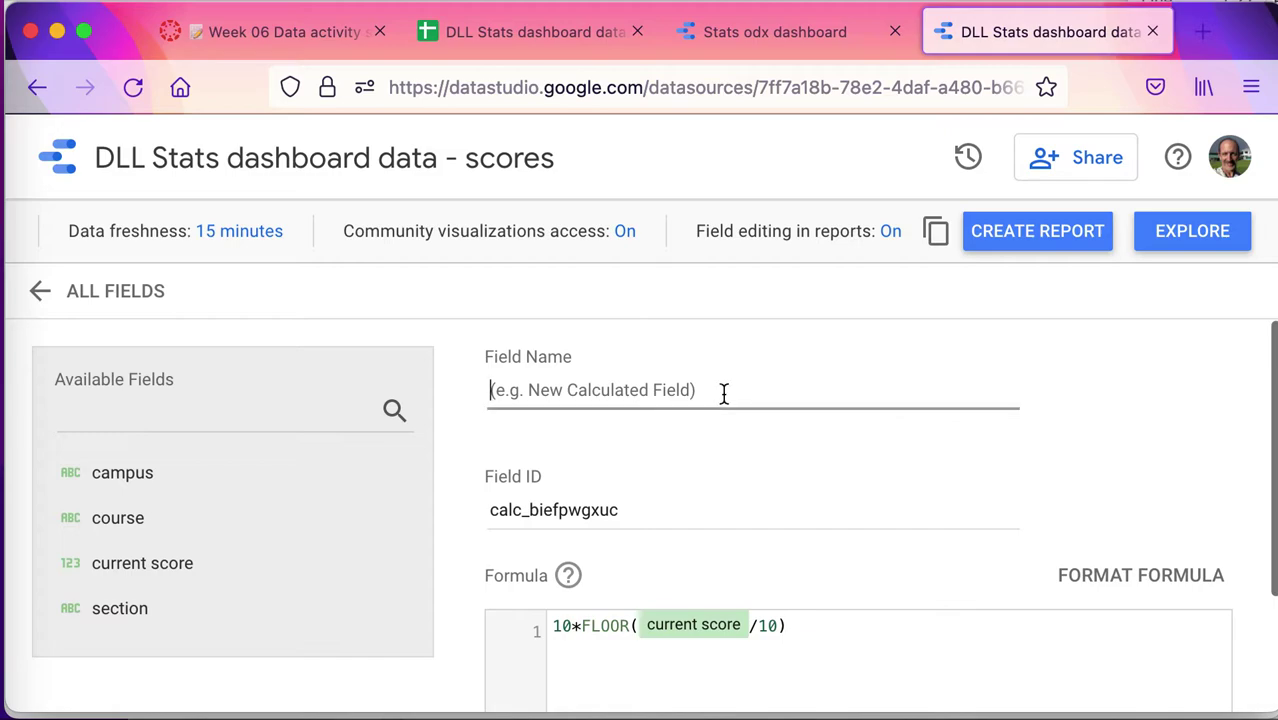
pyautogui.write('scor')
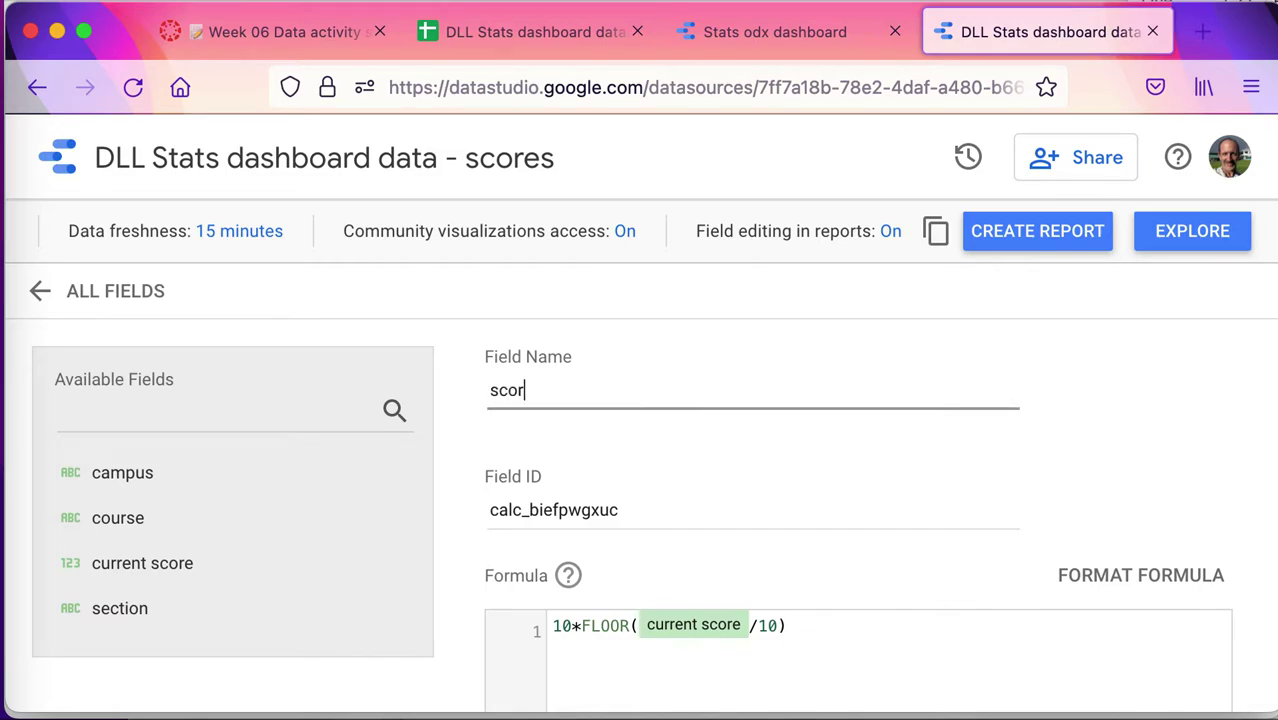
pyautogui.write('e decade')
pyautogui.scroll(-3, 619, 394)
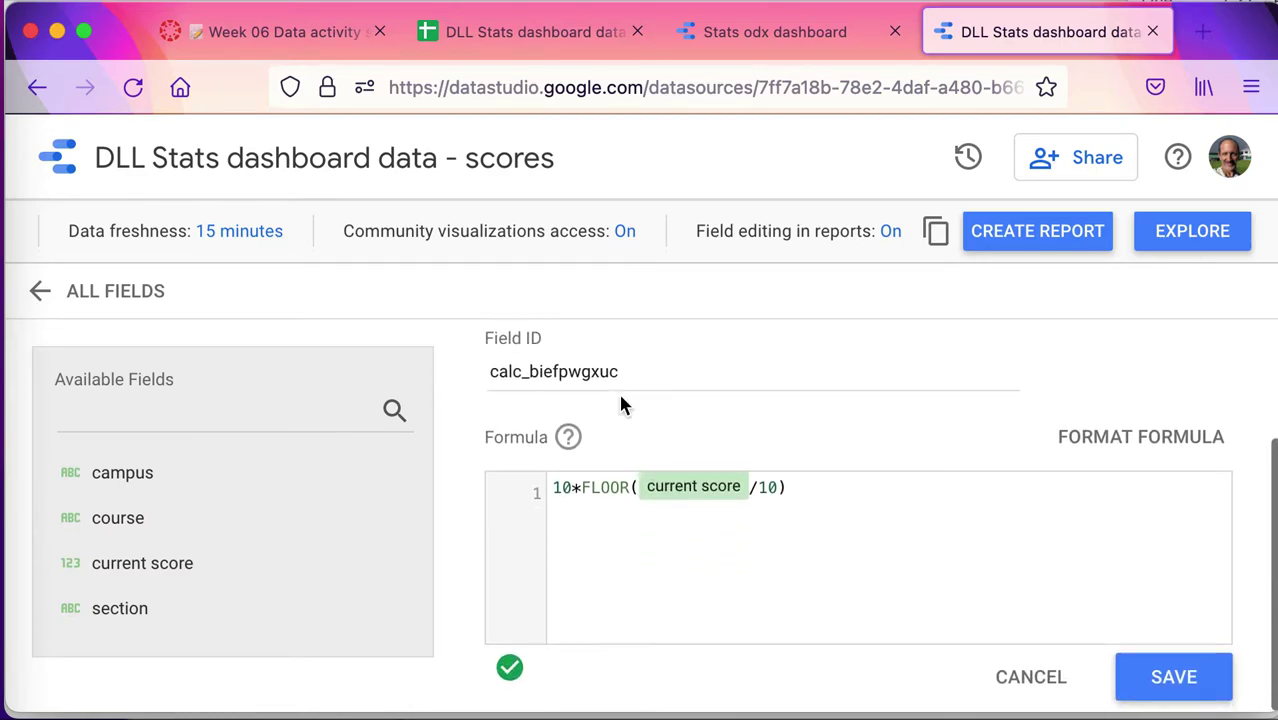
pyautogui.scroll(3, 620, 394)
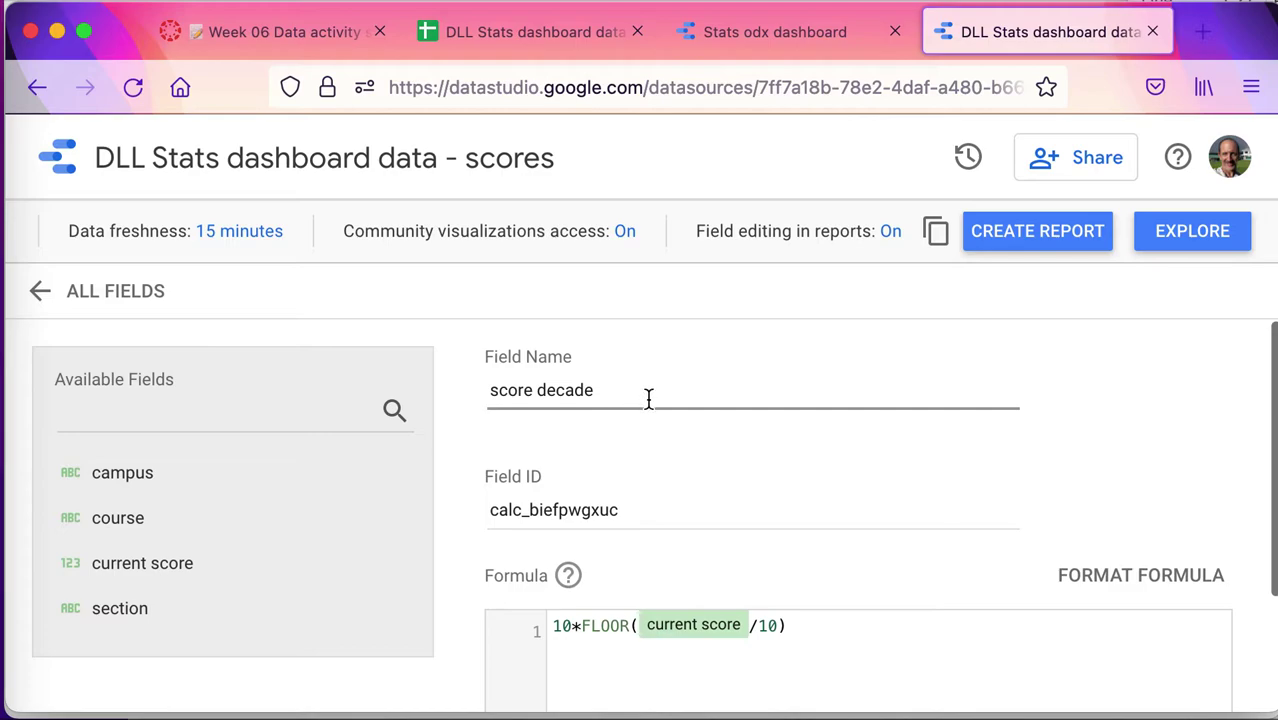
pyautogui.scroll(-1, 790, 490)
pyautogui.scroll(-2, 799, 496)
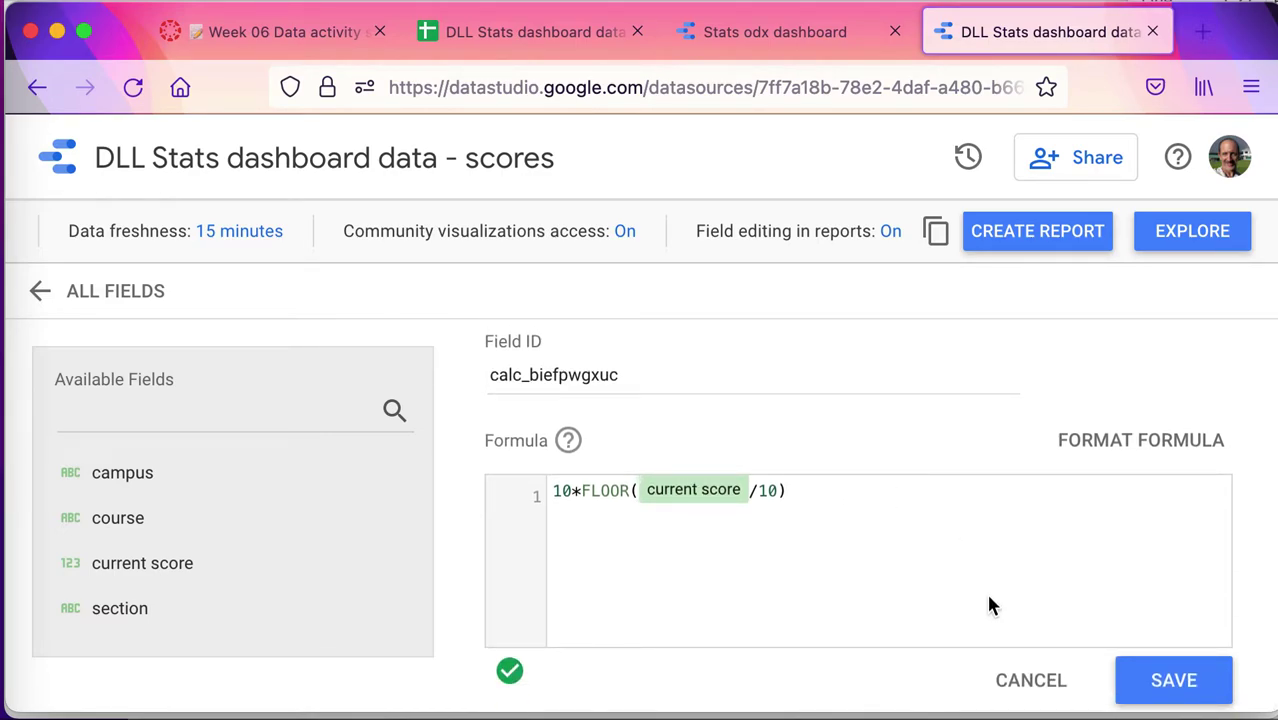
pyautogui.click(1170, 698)
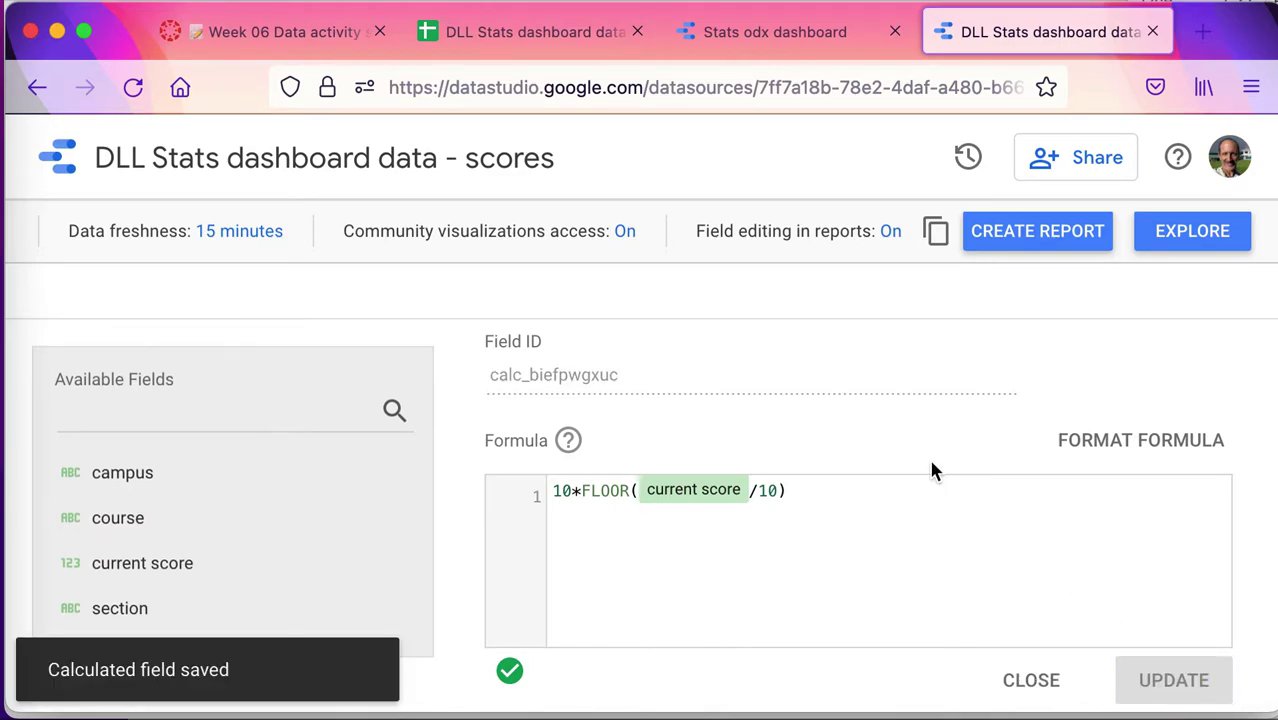
# Step: Close the field editor to return to the field list now showing score decade
pyautogui.scroll(-1, 337, 491)
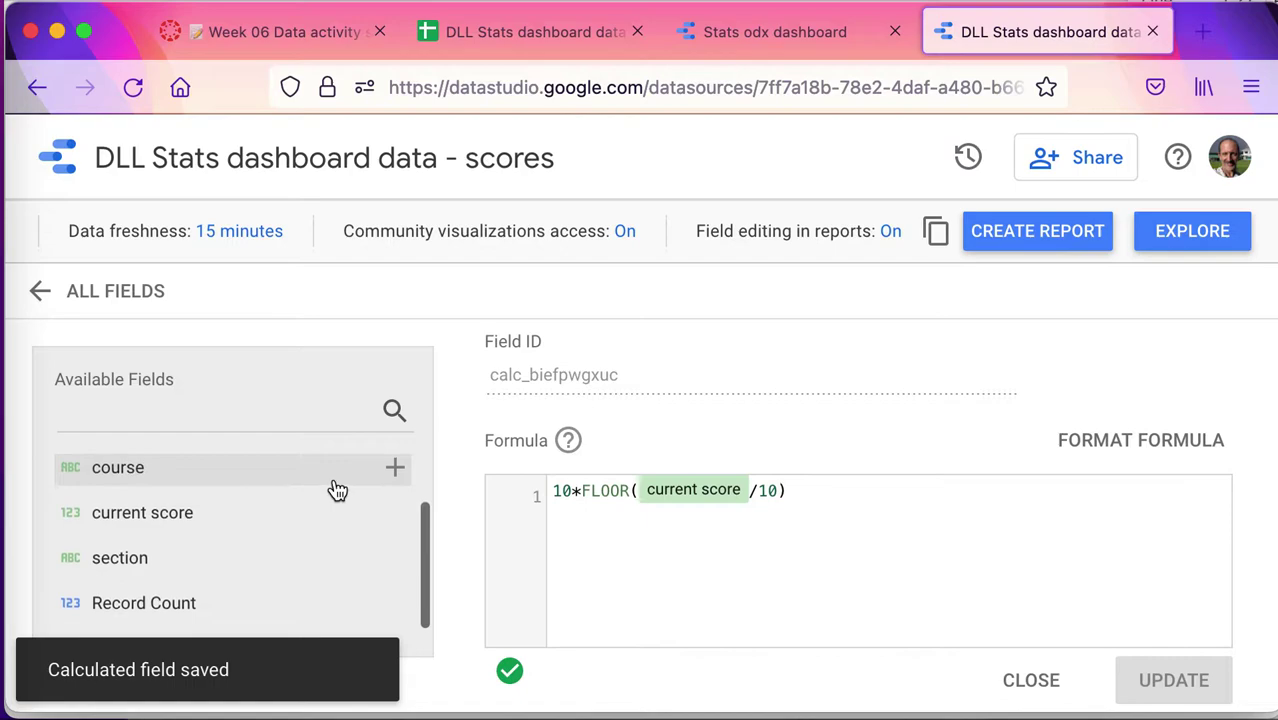
pyautogui.scroll(1, 316, 565)
pyautogui.scroll(-1, 250, 525)
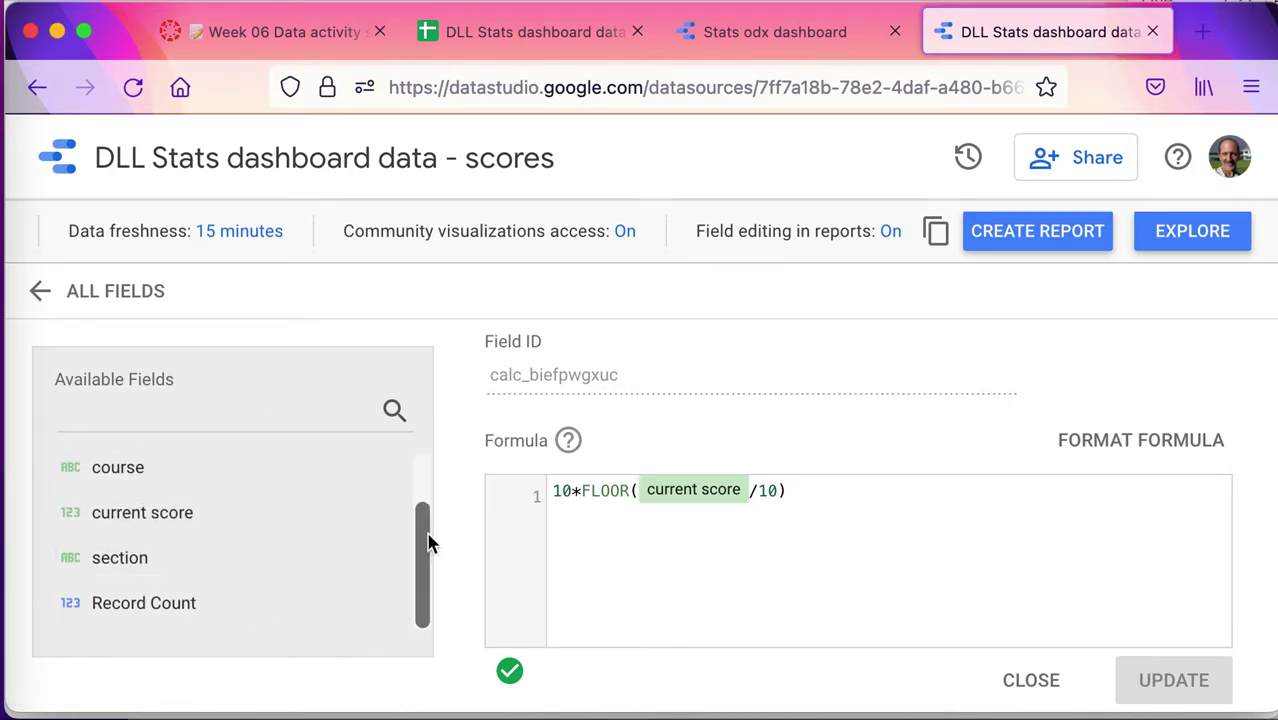
pyautogui.moveTo(428, 520); pyautogui.dragTo(402, 617)
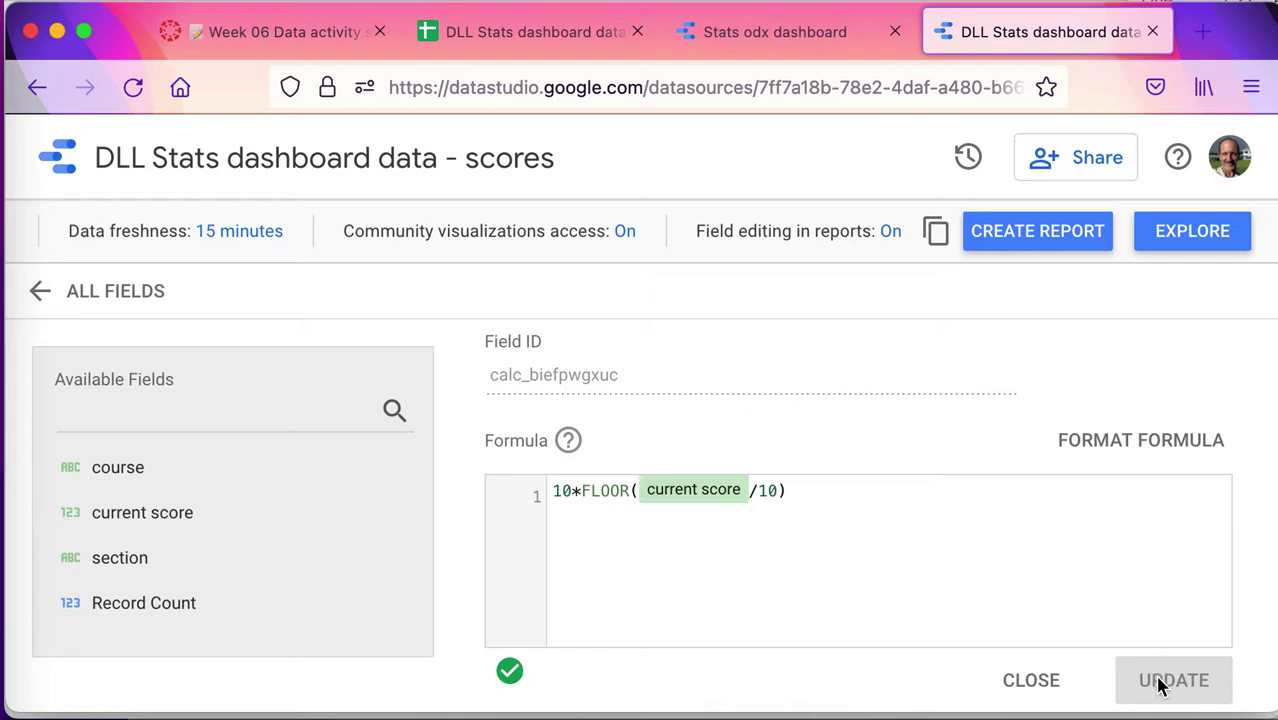
pyautogui.click(1048, 686)
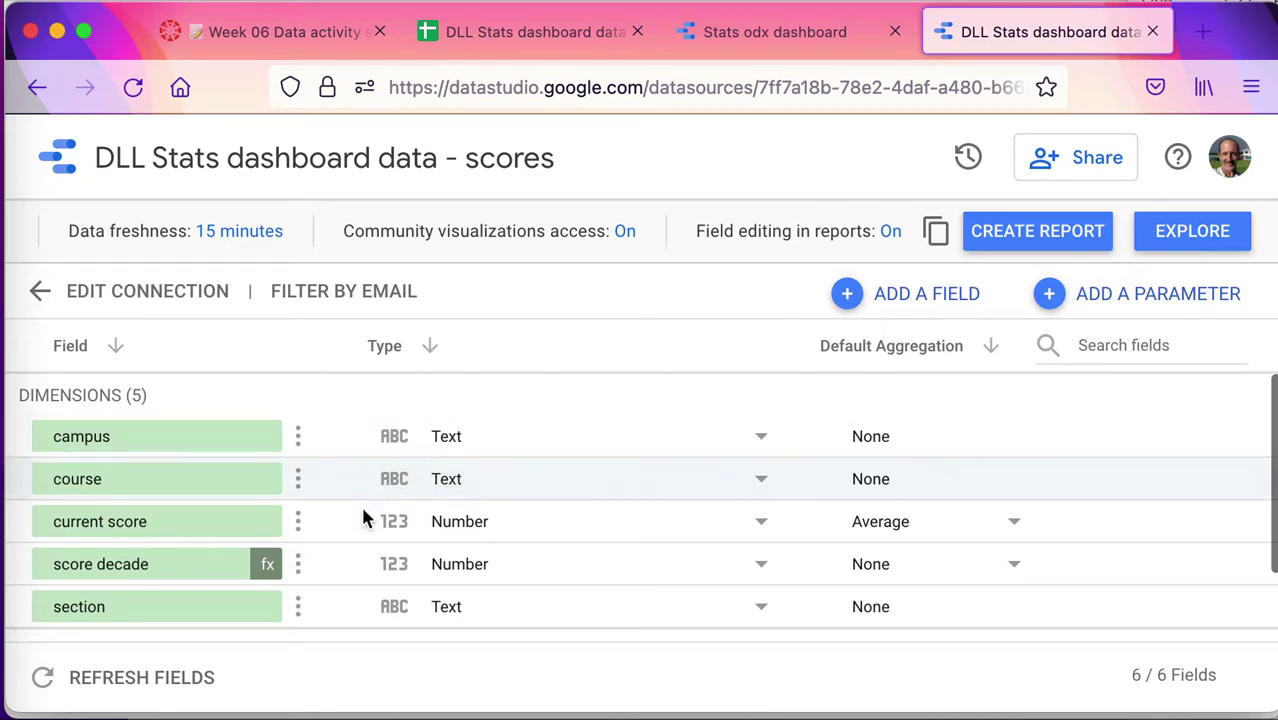
pyautogui.click(268, 568)
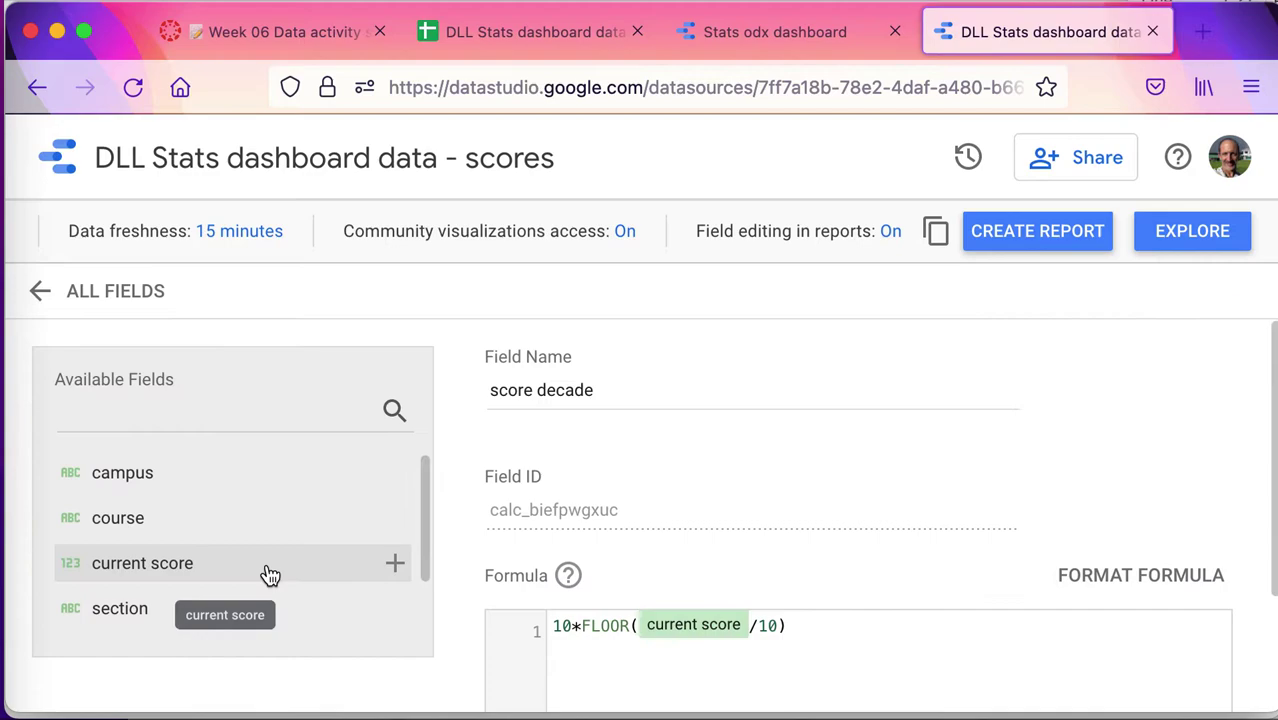
pyautogui.scroll(-3, 811, 518)
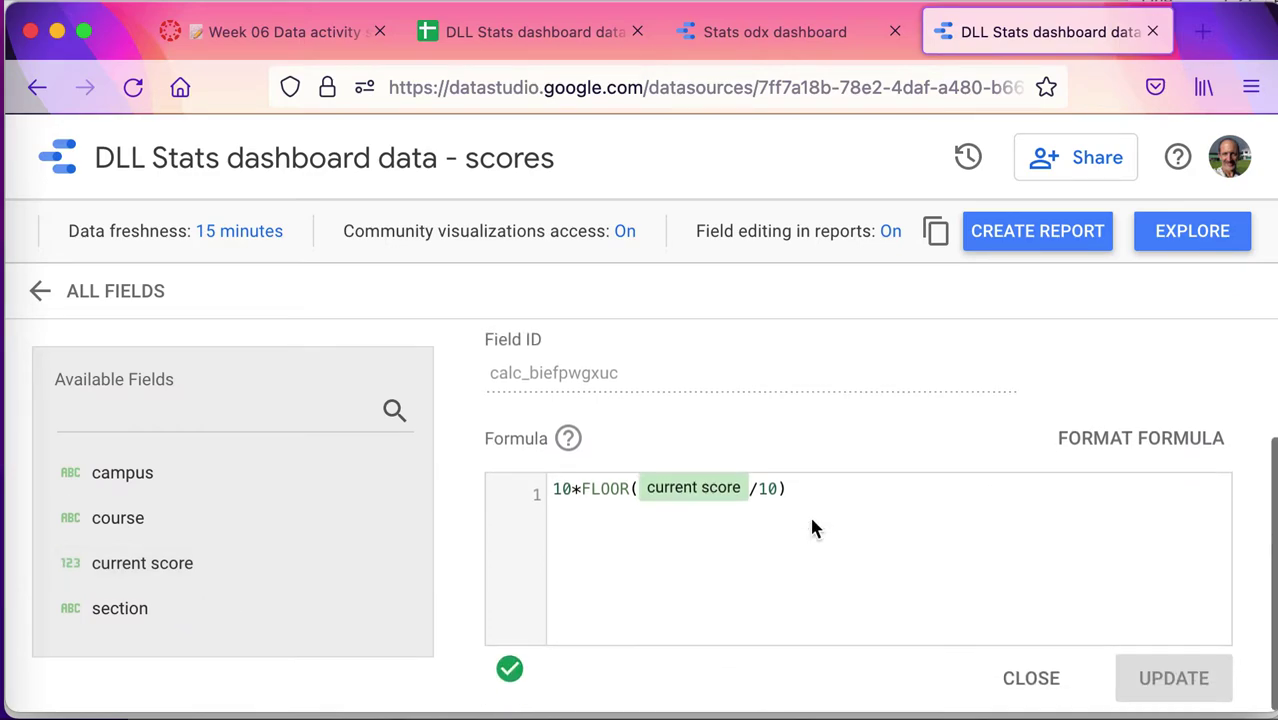
pyautogui.click(1034, 688)
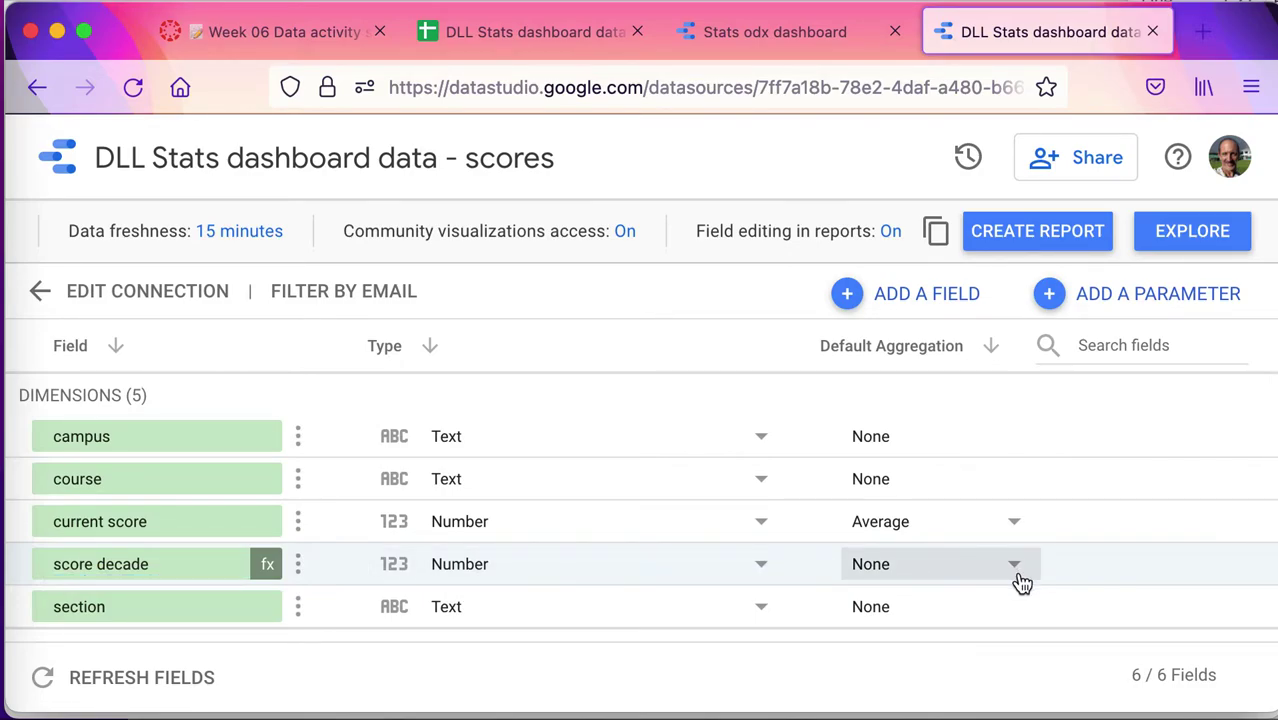
pyautogui.scroll(-2, 1018, 578)
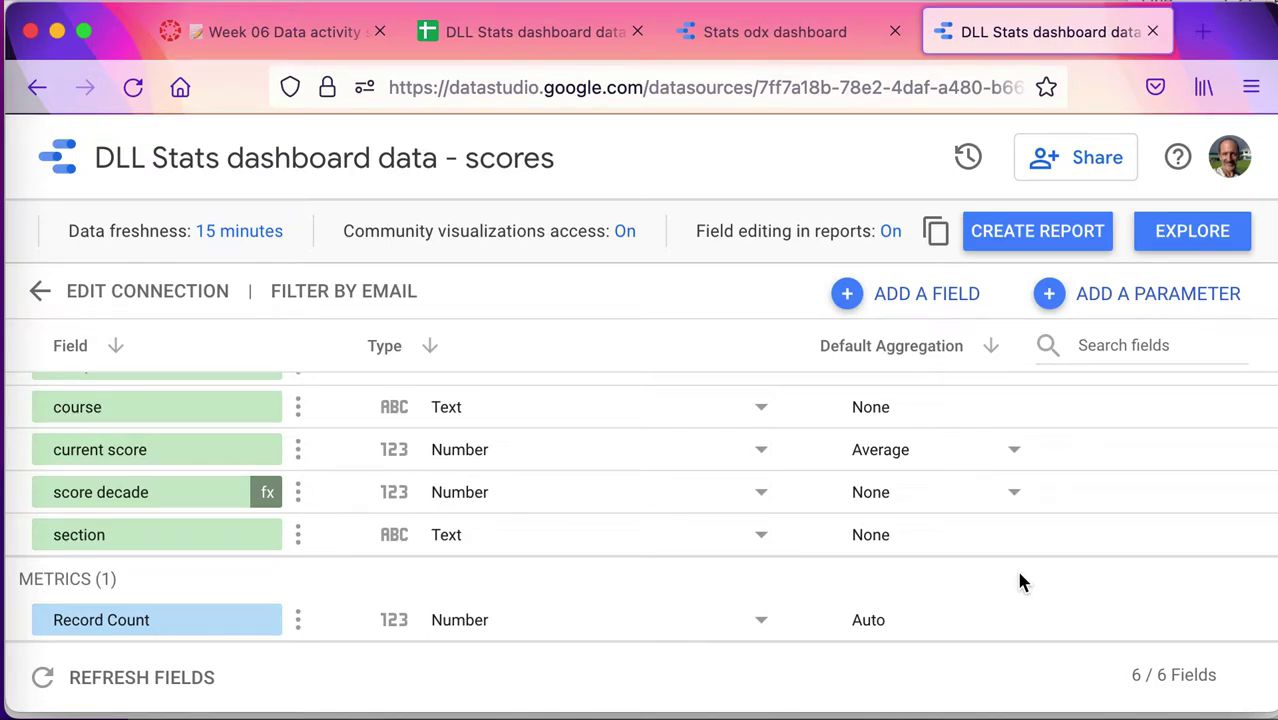
pyautogui.scroll(1, 1020, 580)
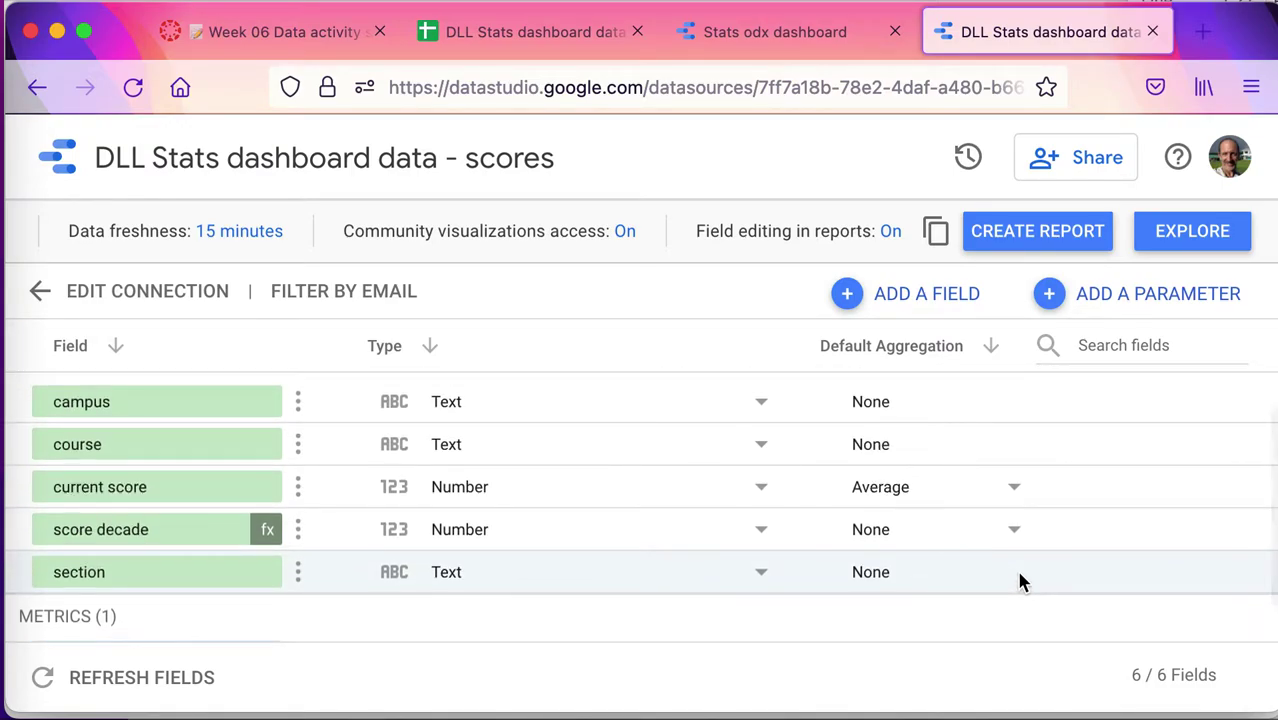
pyautogui.scroll(-1, 1020, 580)
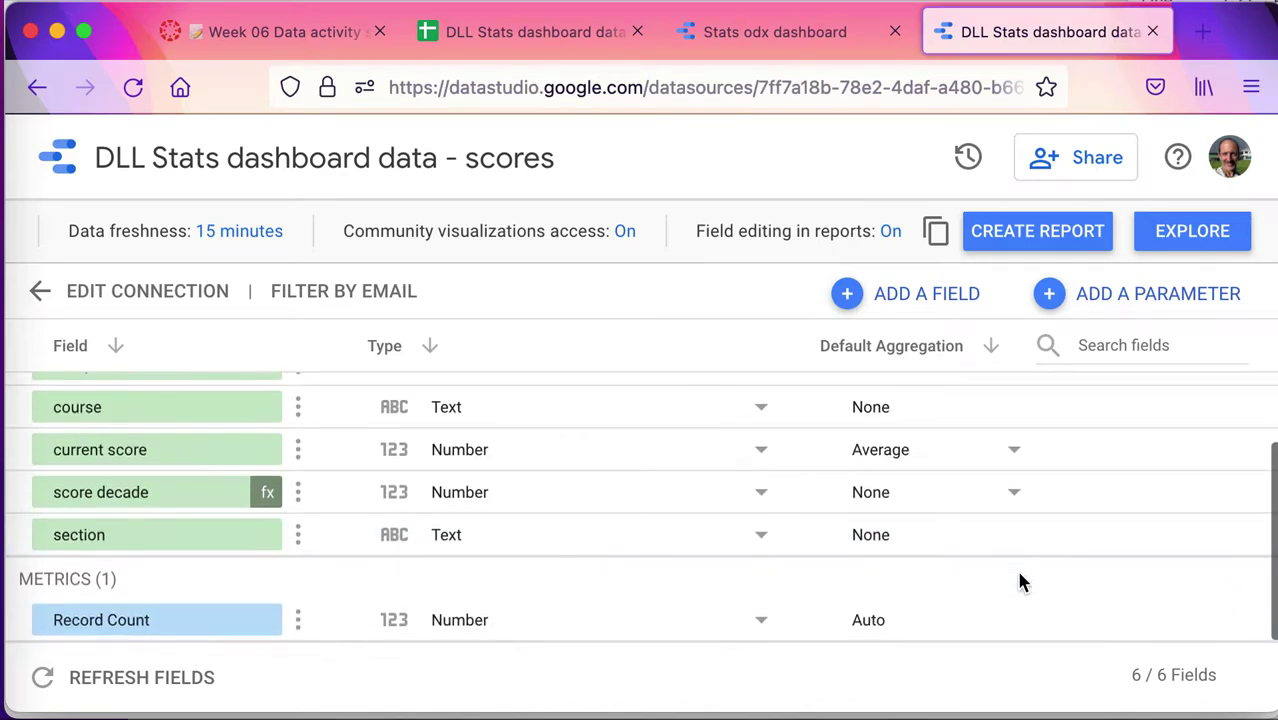
pyautogui.scroll(2, 1020, 578)
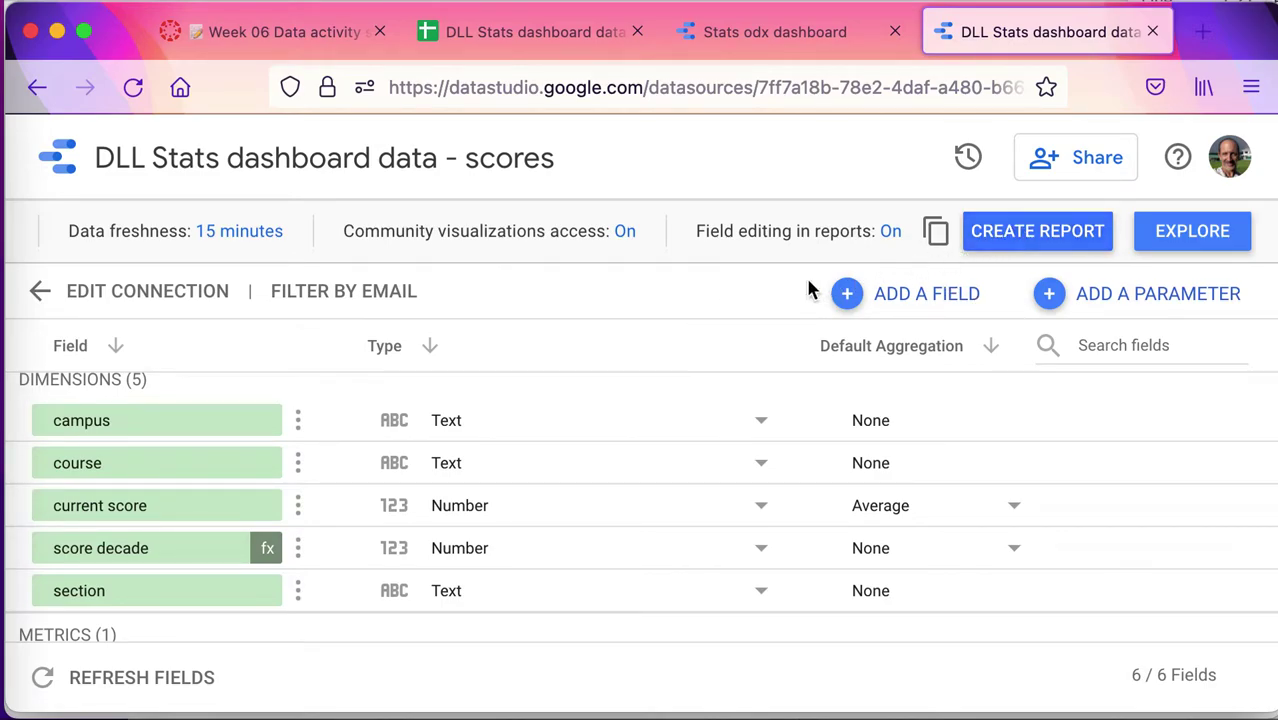
# Step: Create a report from the data source and retitle it 'DLL data activity six'
pyautogui.click(1020, 236)
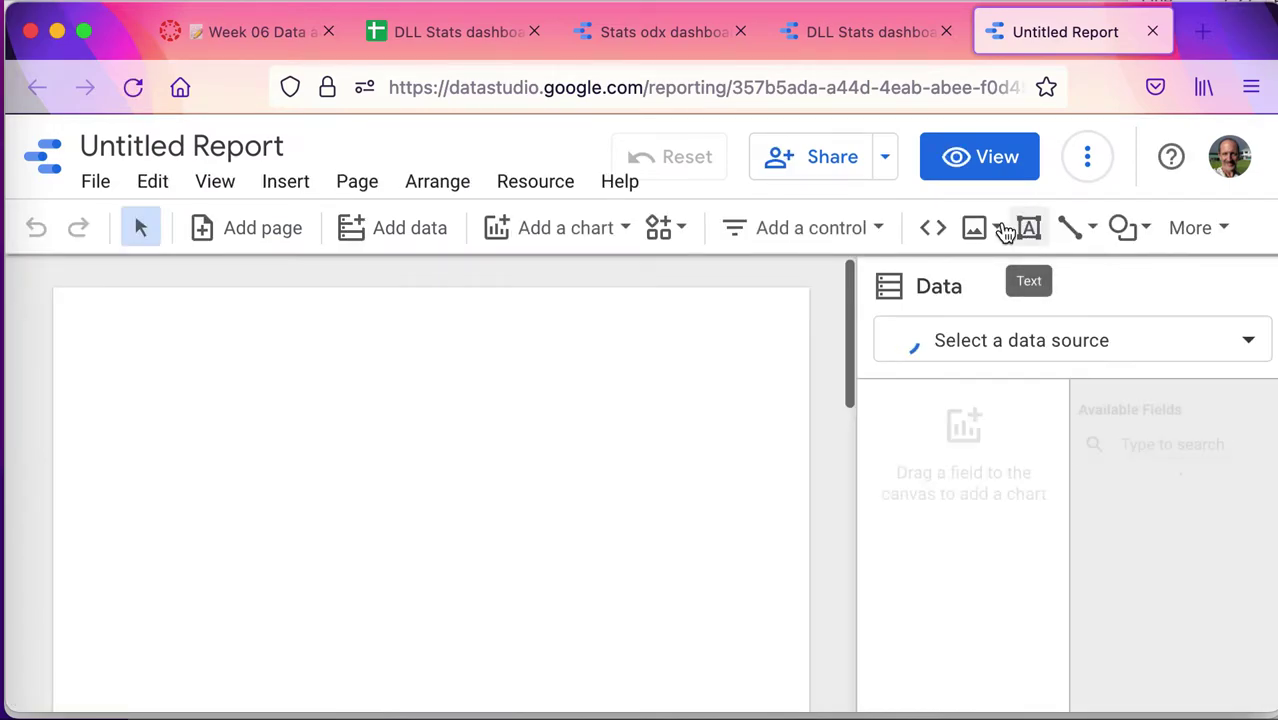
pyautogui.doubleClick(238, 150)
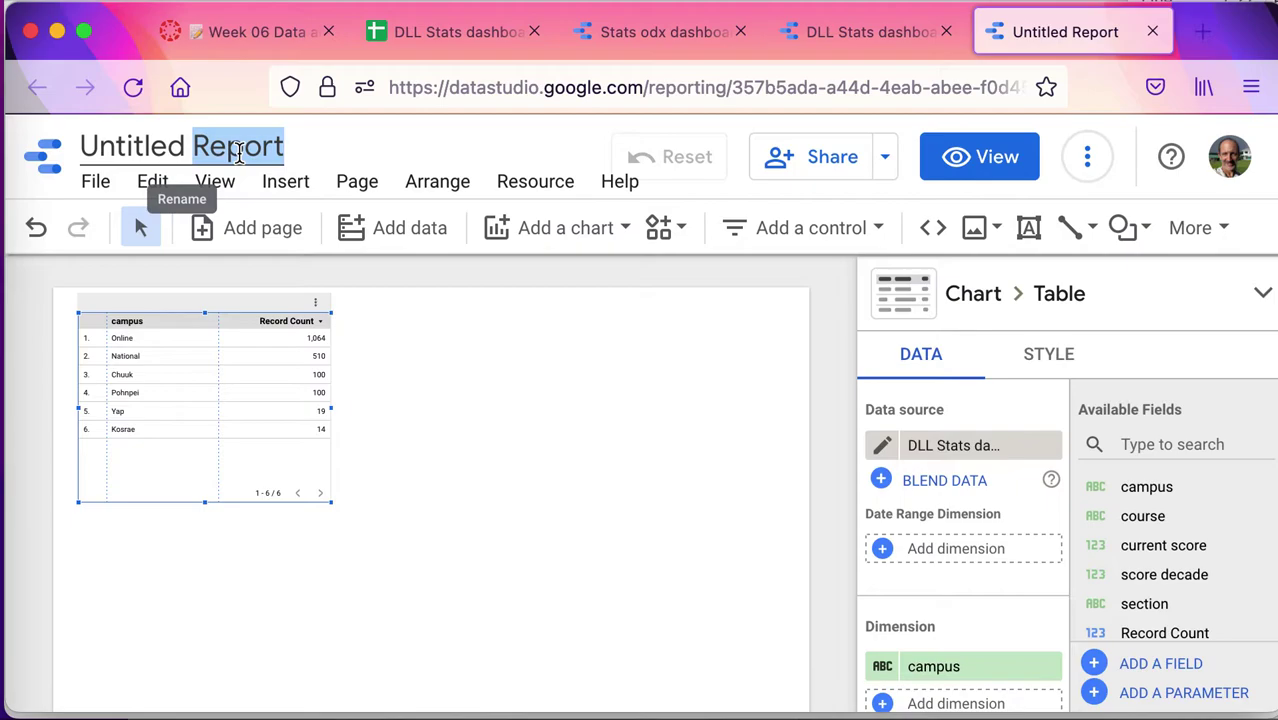
pyautogui.press('BackSpace')
pyautogui.press('BackSpace')
pyautogui.press('BackSpace')
pyautogui.press('BackSpace')
pyautogui.press('BackSpace')
pyautogui.press('BackSpace')
pyautogui.press('BackSpace')
pyautogui.press('BackSpace')
pyautogui.press('BackSpace')
pyautogui.press('BackSpace')
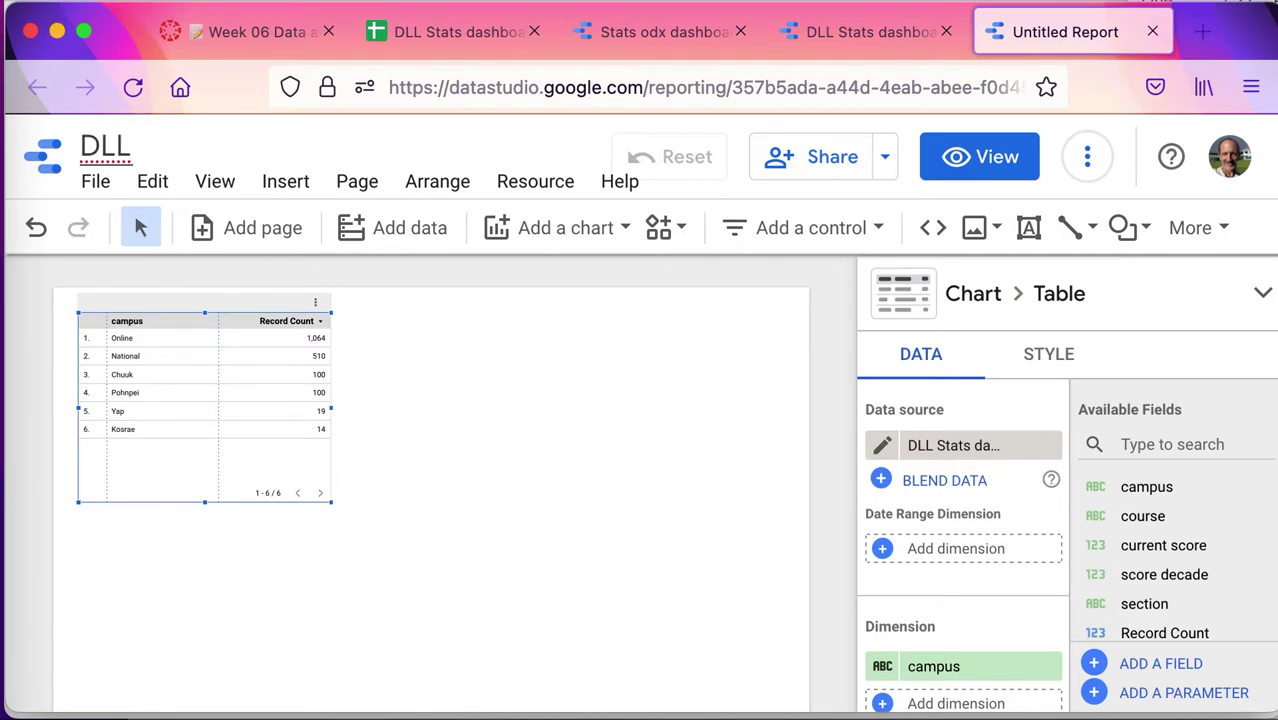
pyautogui.write('DLL daa')
pyautogui.press('BackSpace')
pyautogui.write('ta ac')
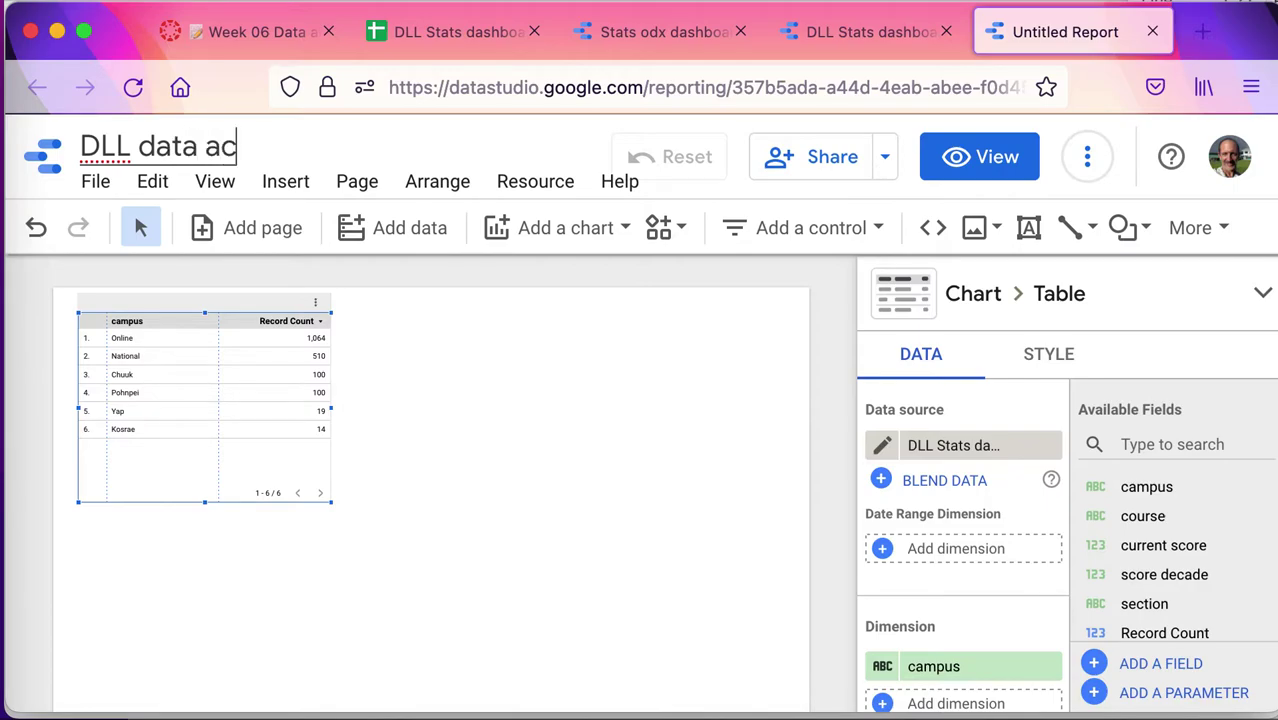
pyautogui.write('tivity six')
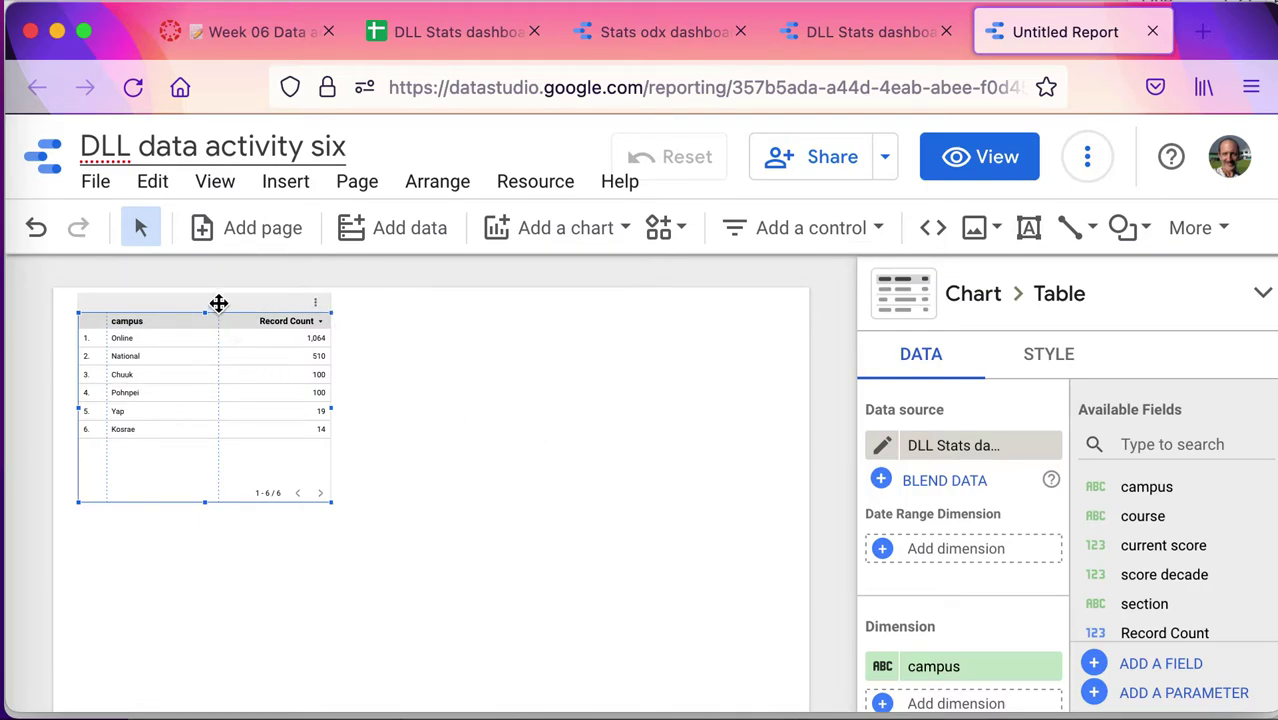
# Step: Move the campus Record Count table slightly lower on the page
pyautogui.moveTo(226, 310); pyautogui.dragTo(224, 361)
pyautogui.scroll(-1, 457, 429)
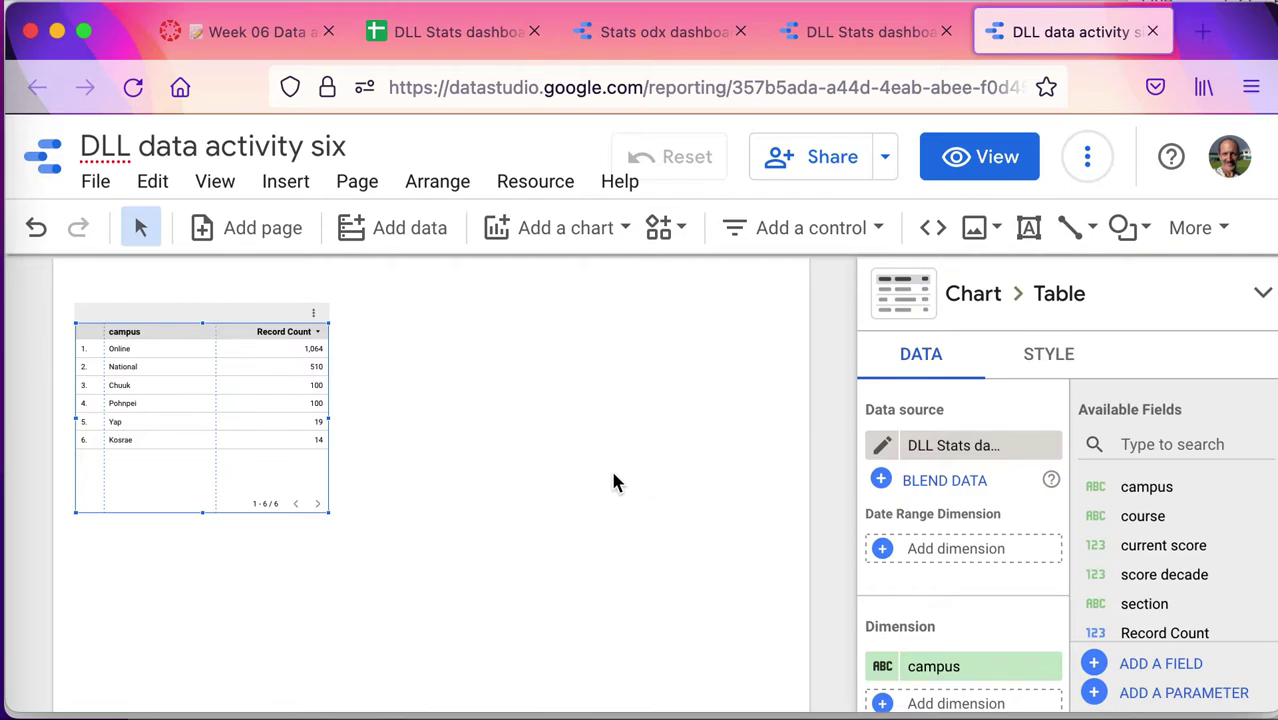
pyautogui.scroll(-1, 615, 483)
pyautogui.scroll(-1, 1078, 515)
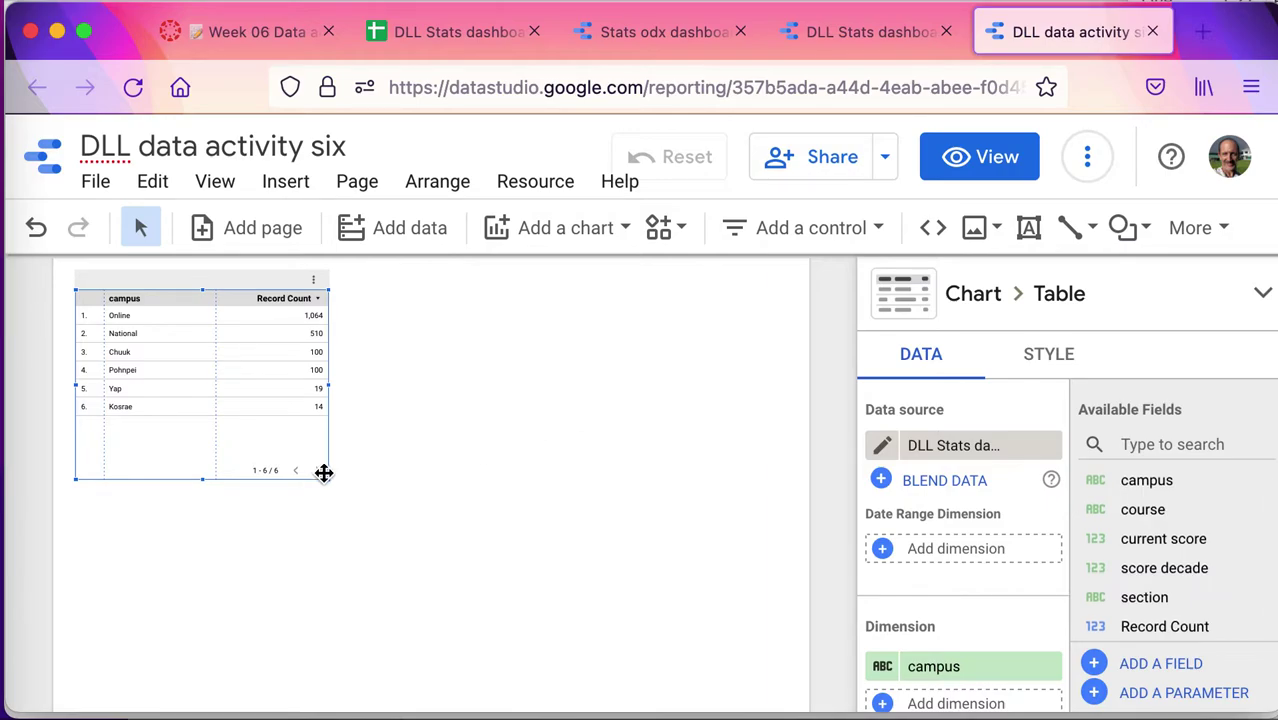
# Step: Stretch the campus table downward to make it taller
pyautogui.moveTo(329, 482); pyautogui.dragTo(328, 664)
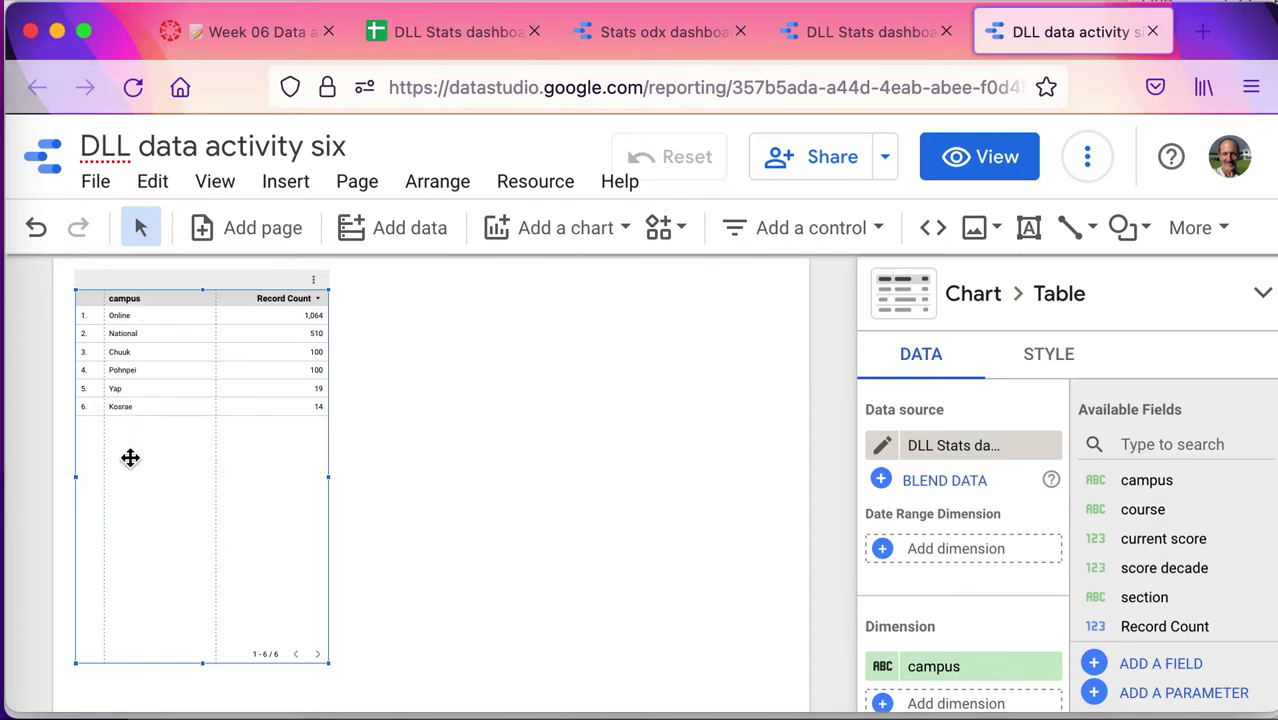
pyautogui.scroll(-3, 950, 603)
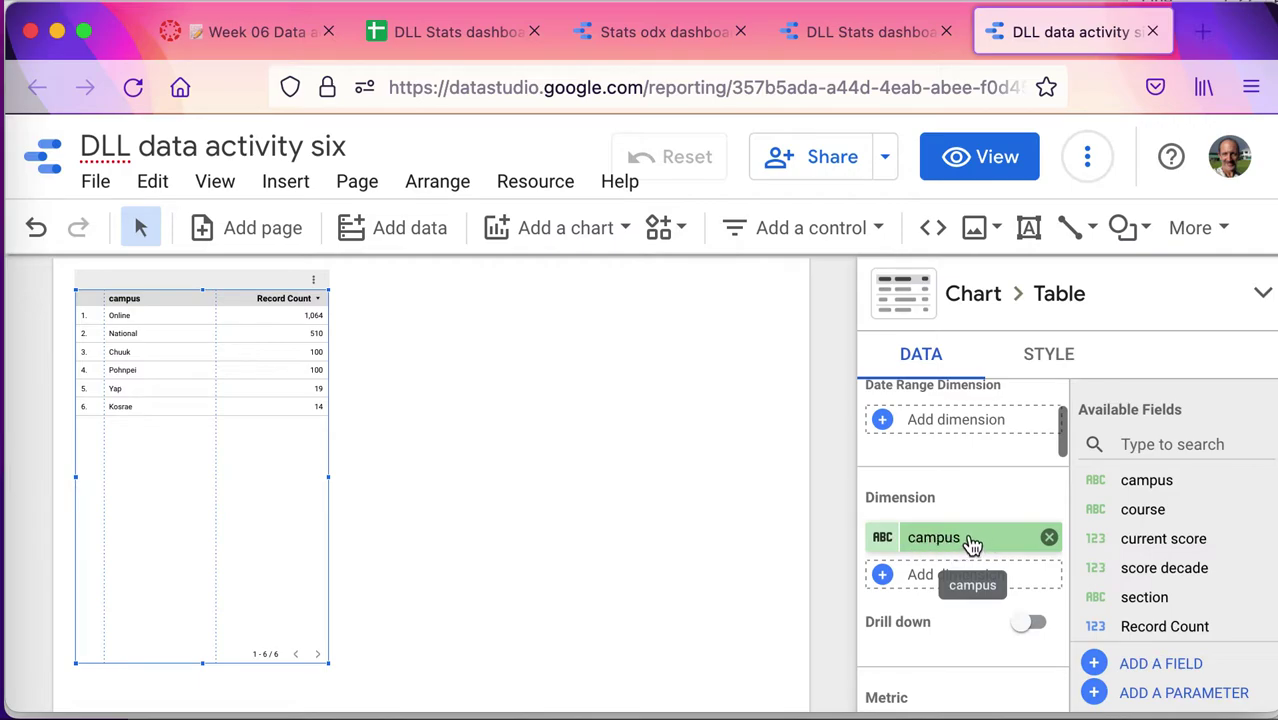
pyautogui.scroll(-1, 973, 540)
pyautogui.scroll(3, 973, 533)
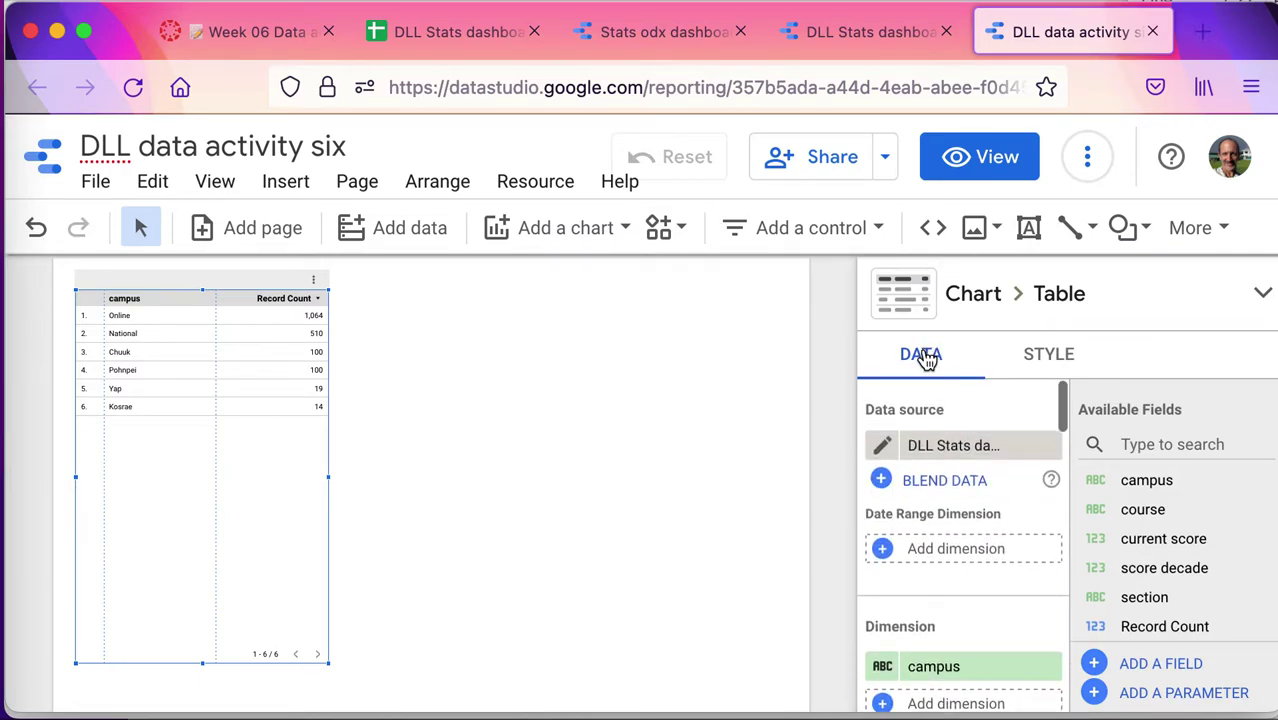
pyautogui.scroll(-3, 940, 517)
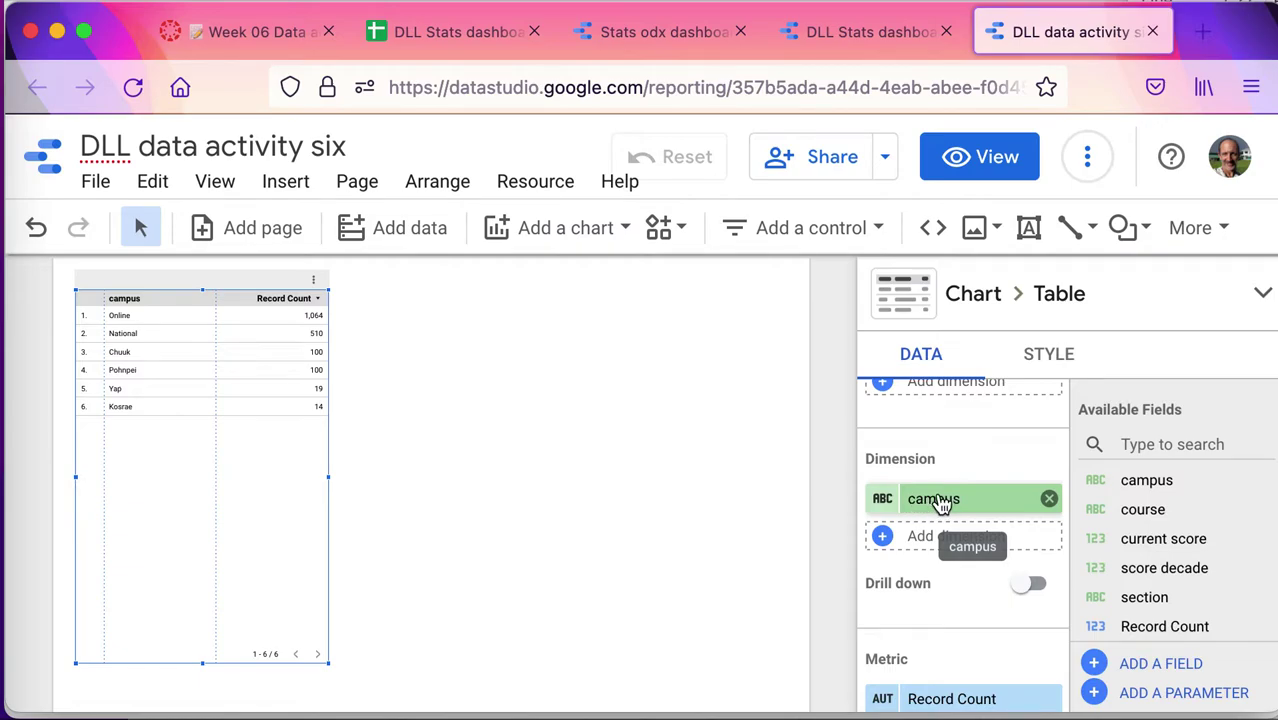
# Step: Switch the table dimension to course, add section beneath it with drill down on, and test drilling
pyautogui.click(938, 511)
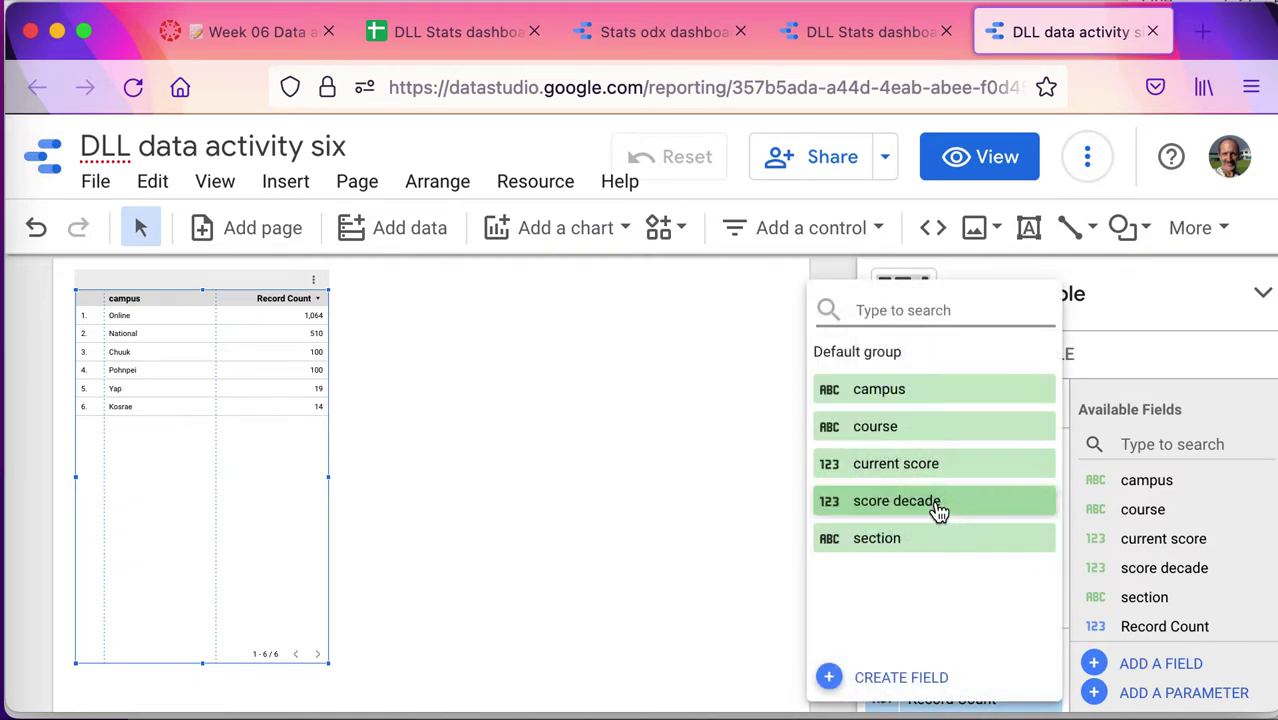
pyautogui.click(887, 432)
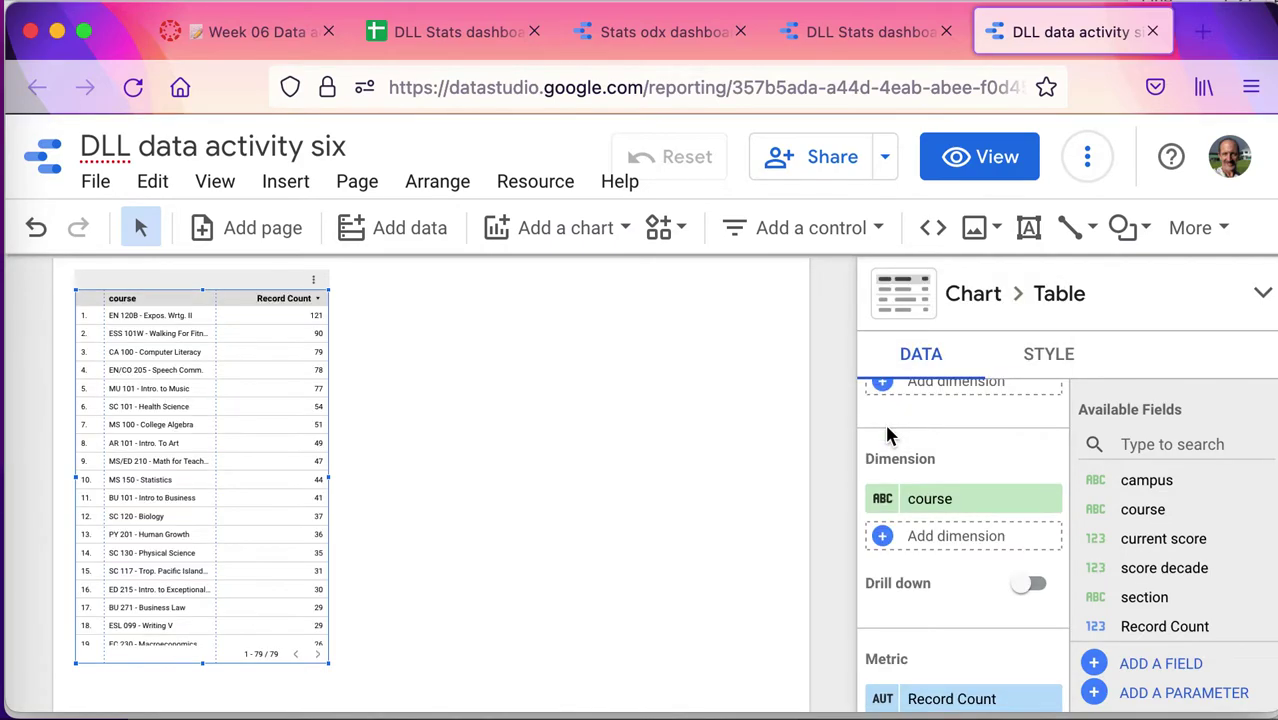
pyautogui.click(957, 543)
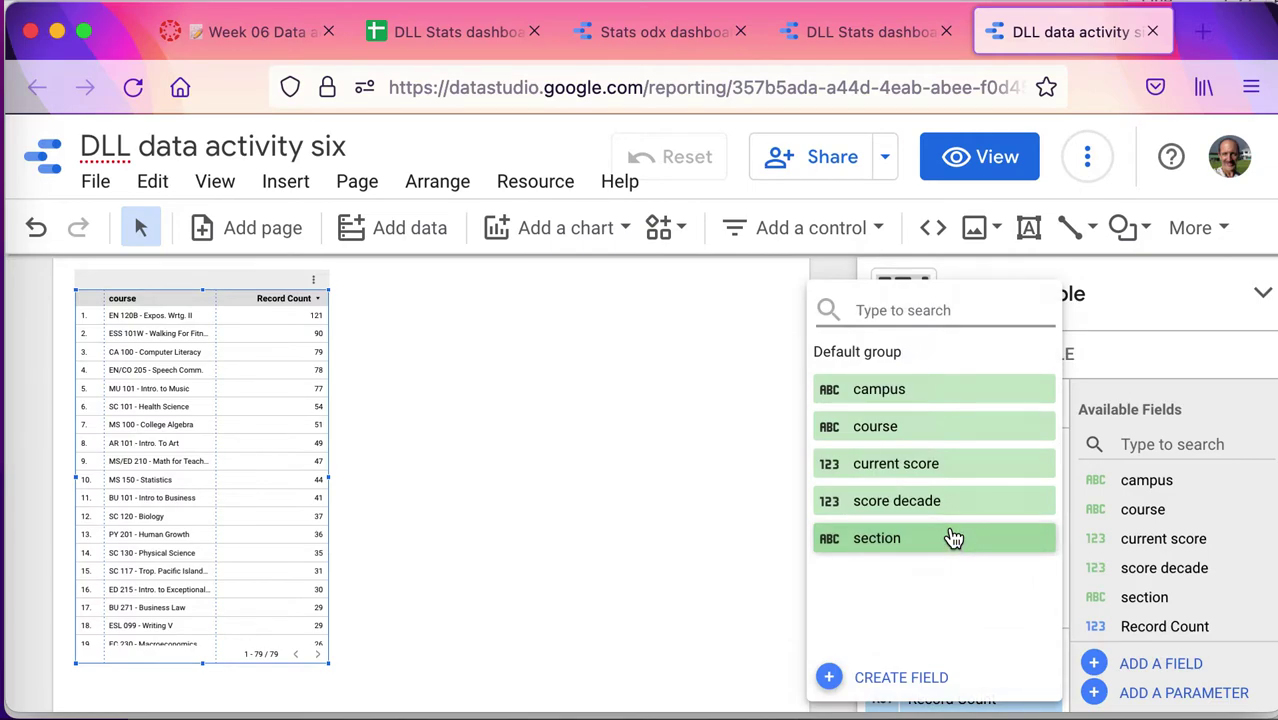
pyautogui.click(936, 539)
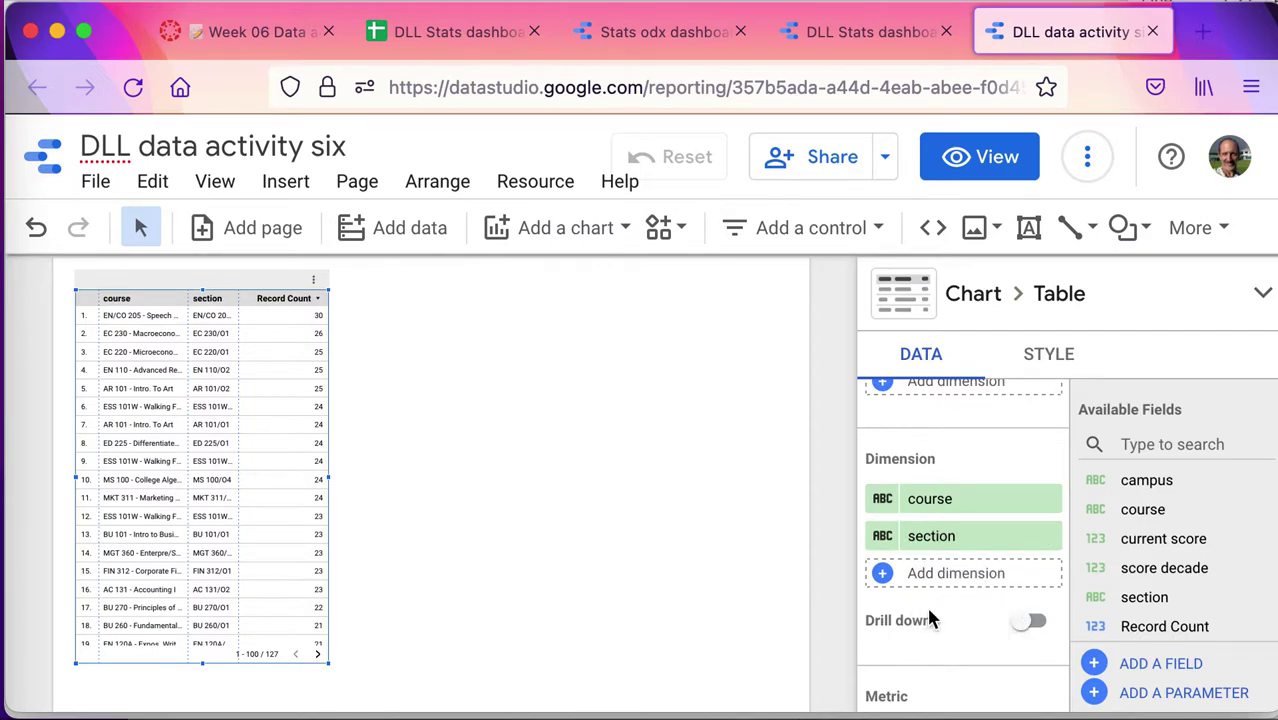
pyautogui.click(1034, 622)
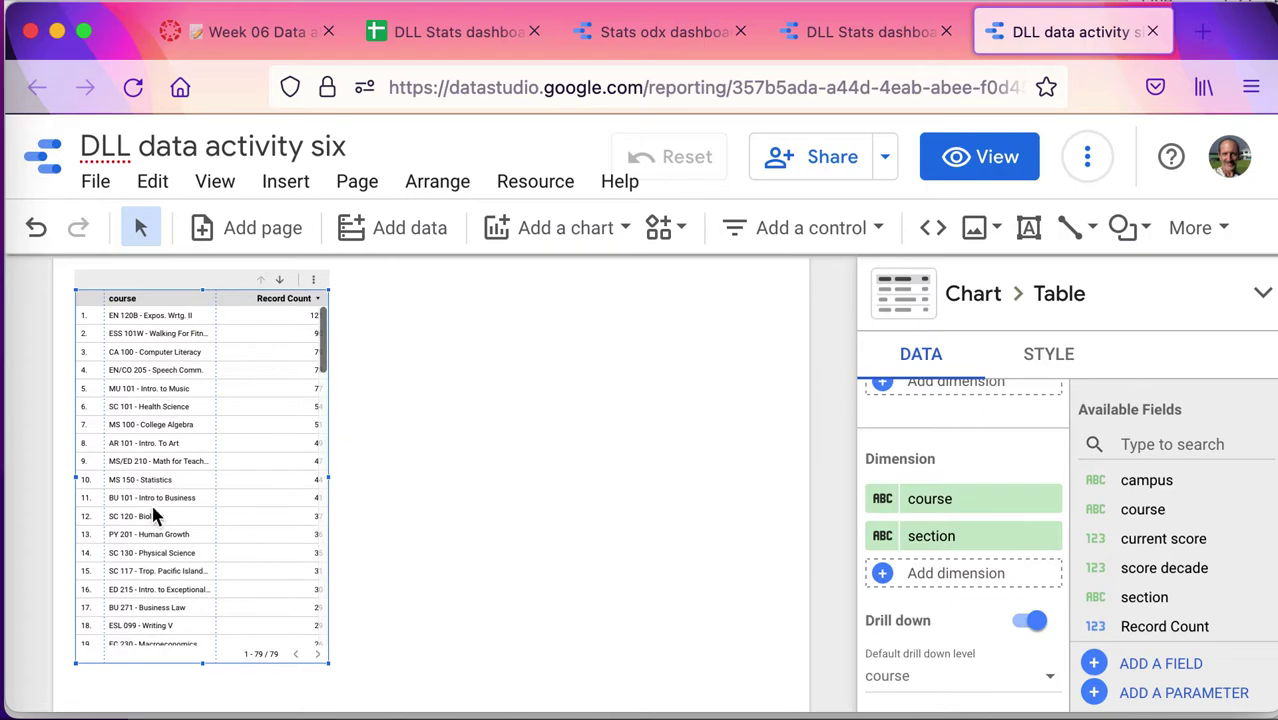
pyautogui.click(280, 289)
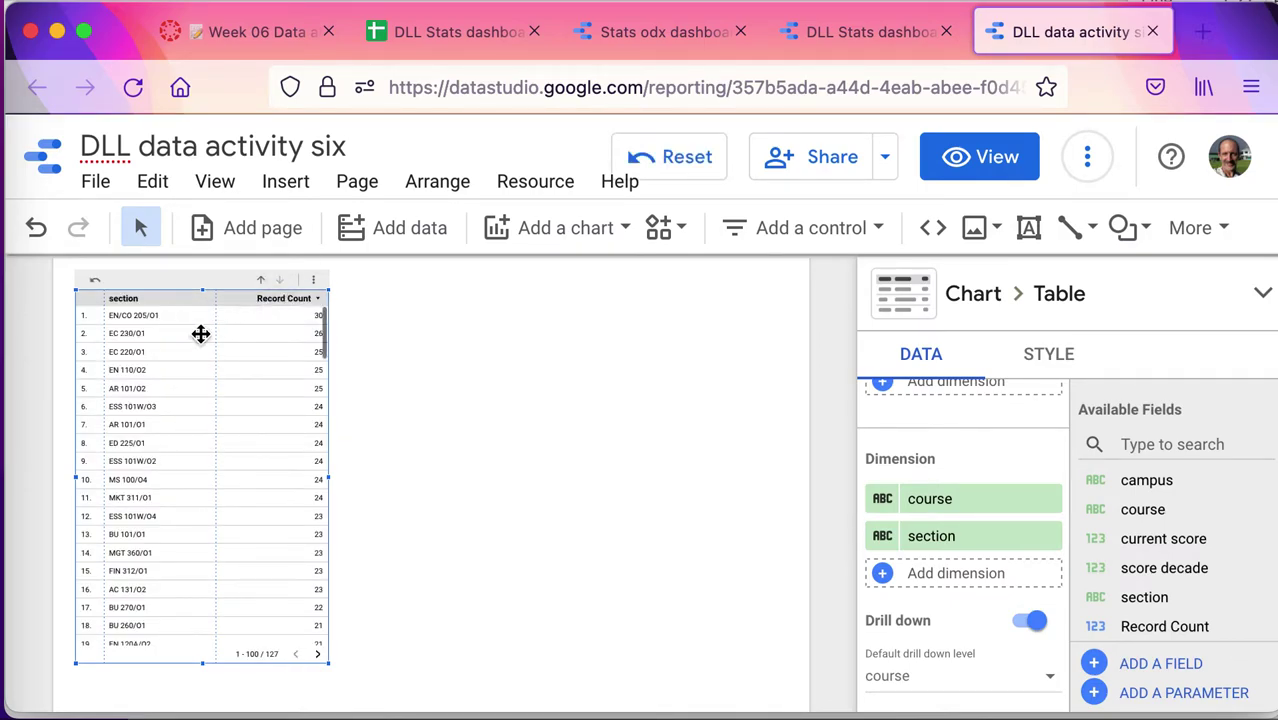
pyautogui.click(259, 280)
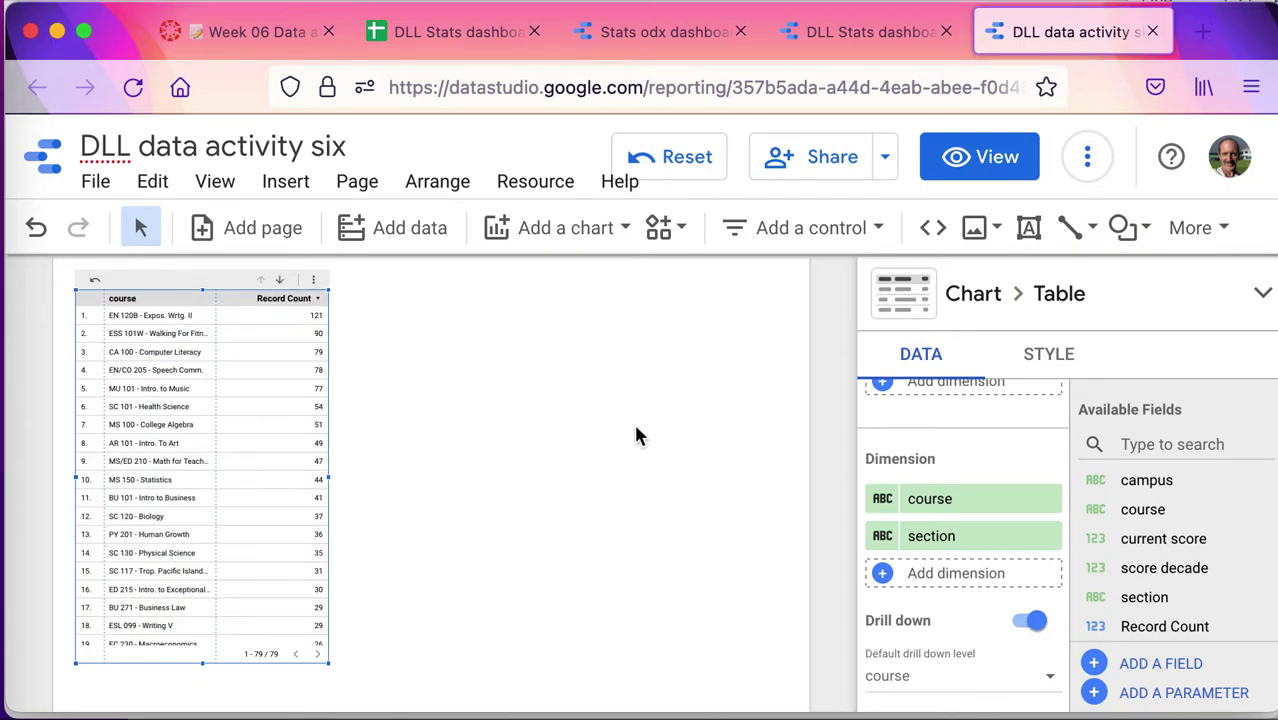
# Step: Change the table's metric from Record Count to average current score
pyautogui.scroll(-3, 1013, 592)
pyautogui.scroll(-3, 1010, 588)
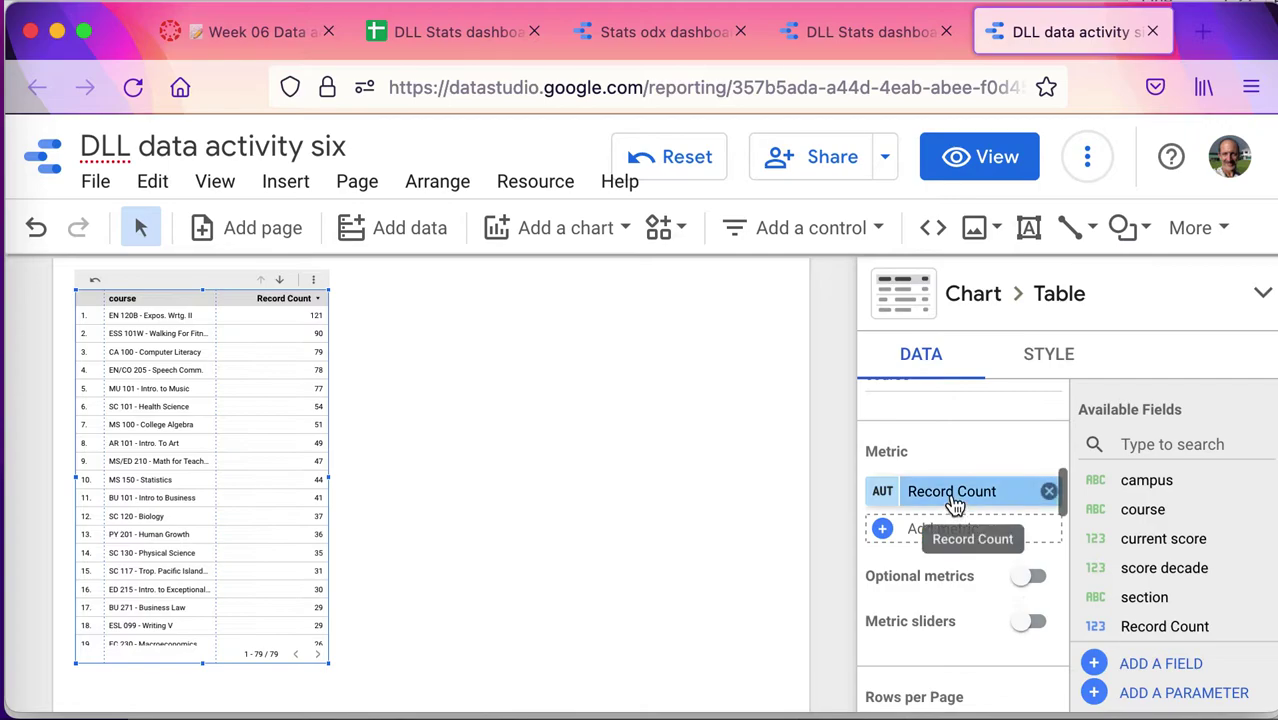
pyautogui.click(953, 495)
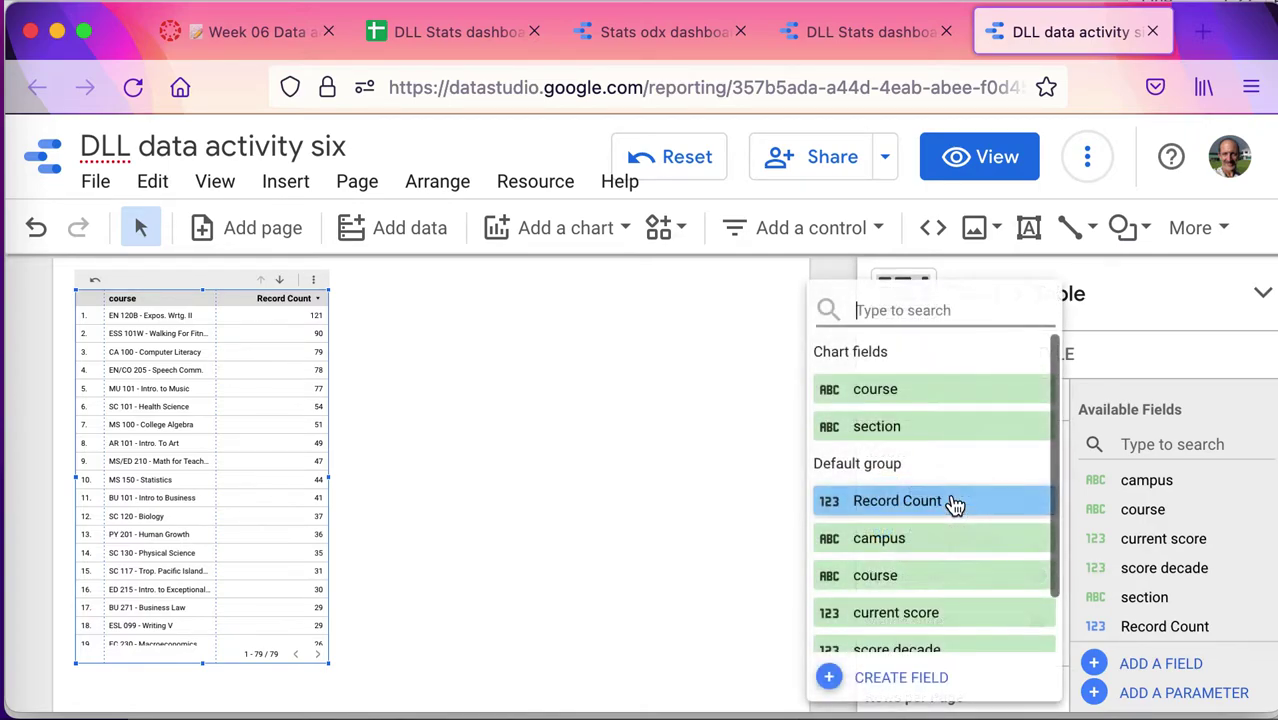
pyautogui.click(912, 615)
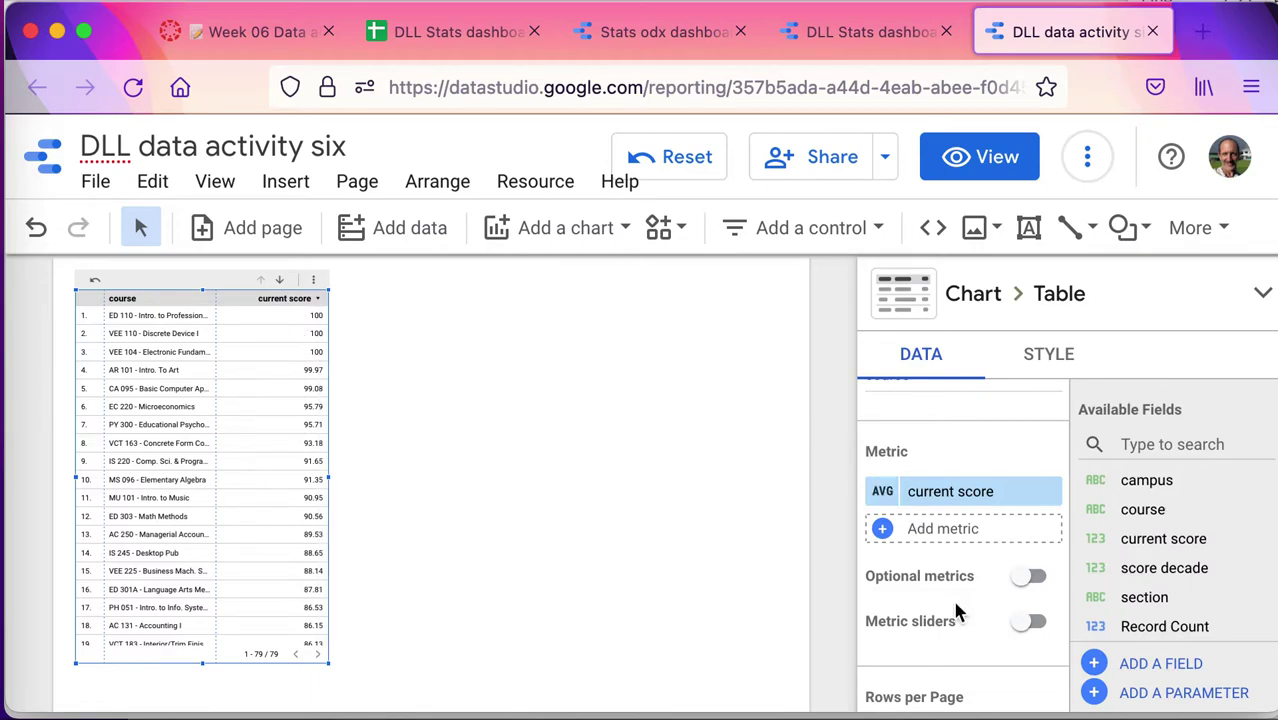
# Step: Show 20 rows per page in the table
pyautogui.scroll(-3, 956, 608)
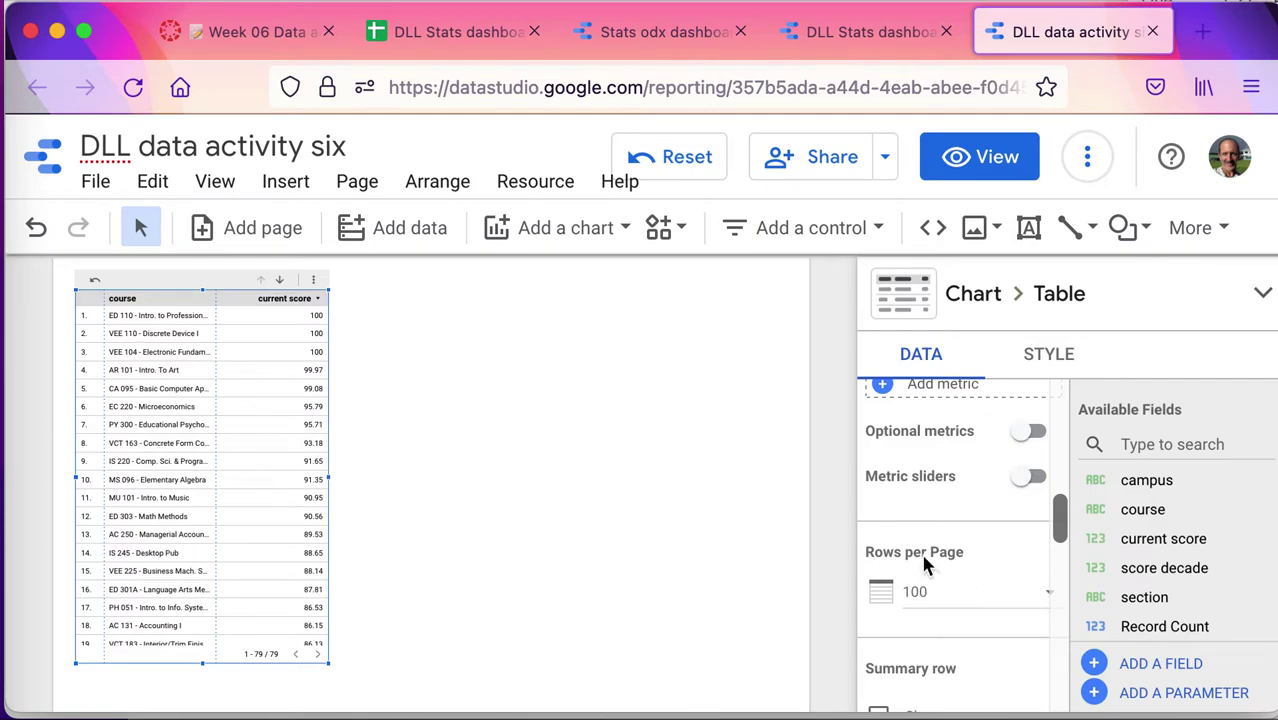
pyautogui.click(1050, 600)
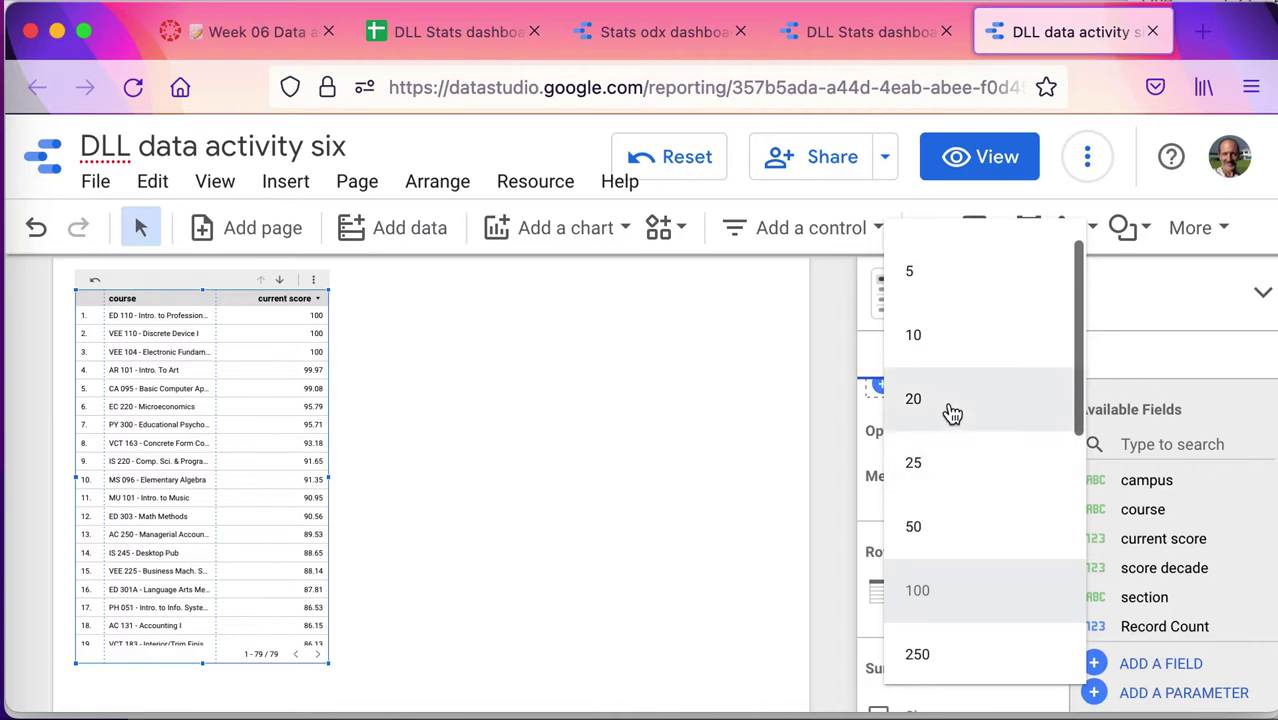
pyautogui.click(951, 410)
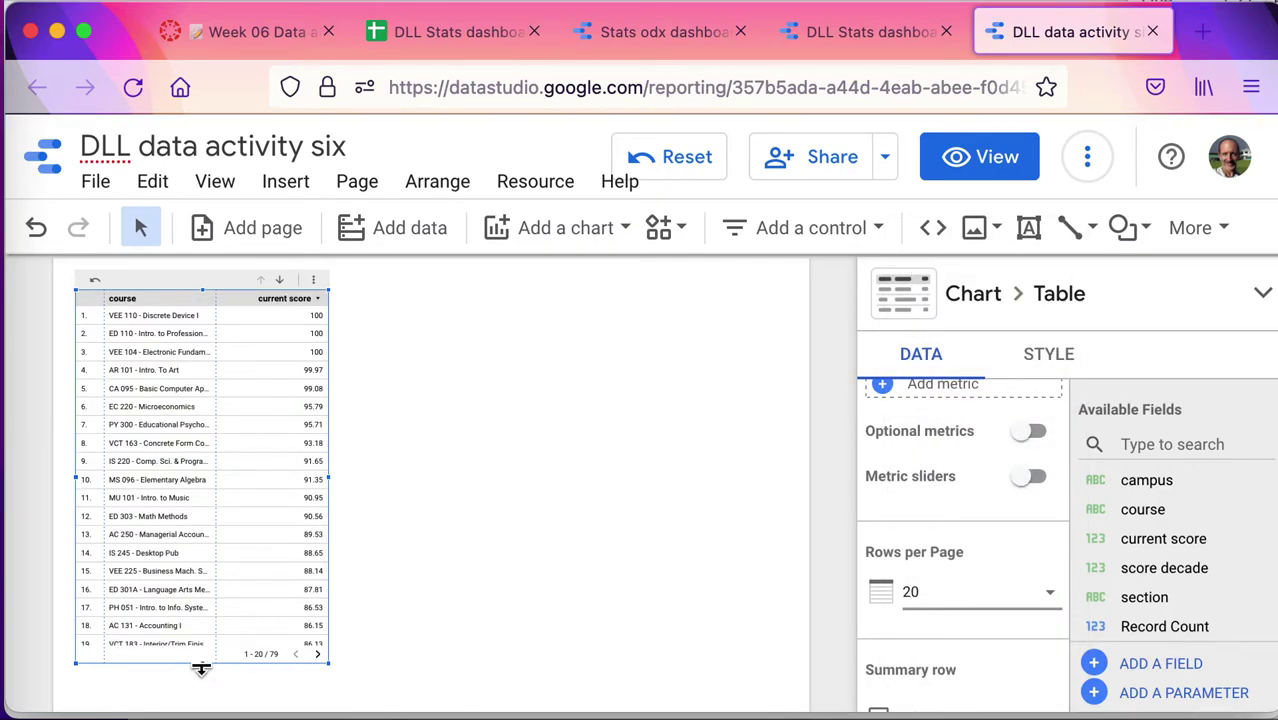
# Step: Stretch the table toward 20 rows and turn on the Grand total summary row
pyautogui.moveTo(201, 667); pyautogui.dragTo(200, 690)
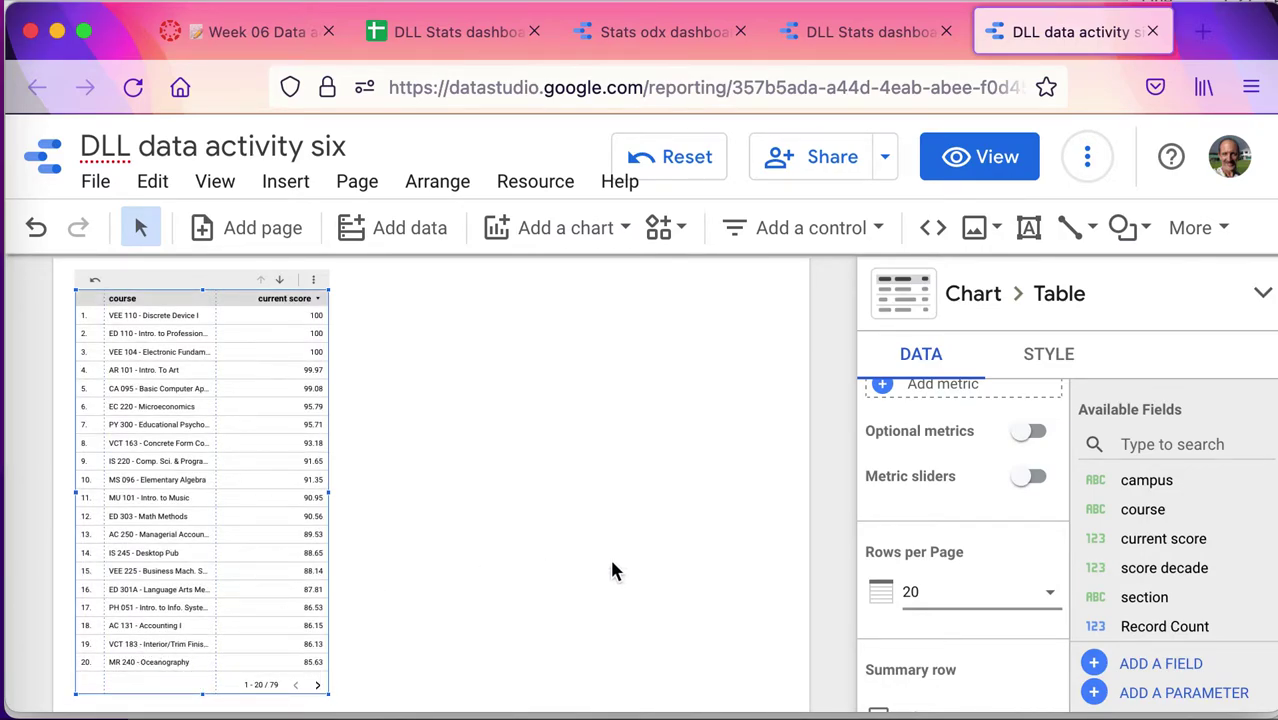
pyautogui.scroll(-3, 952, 600)
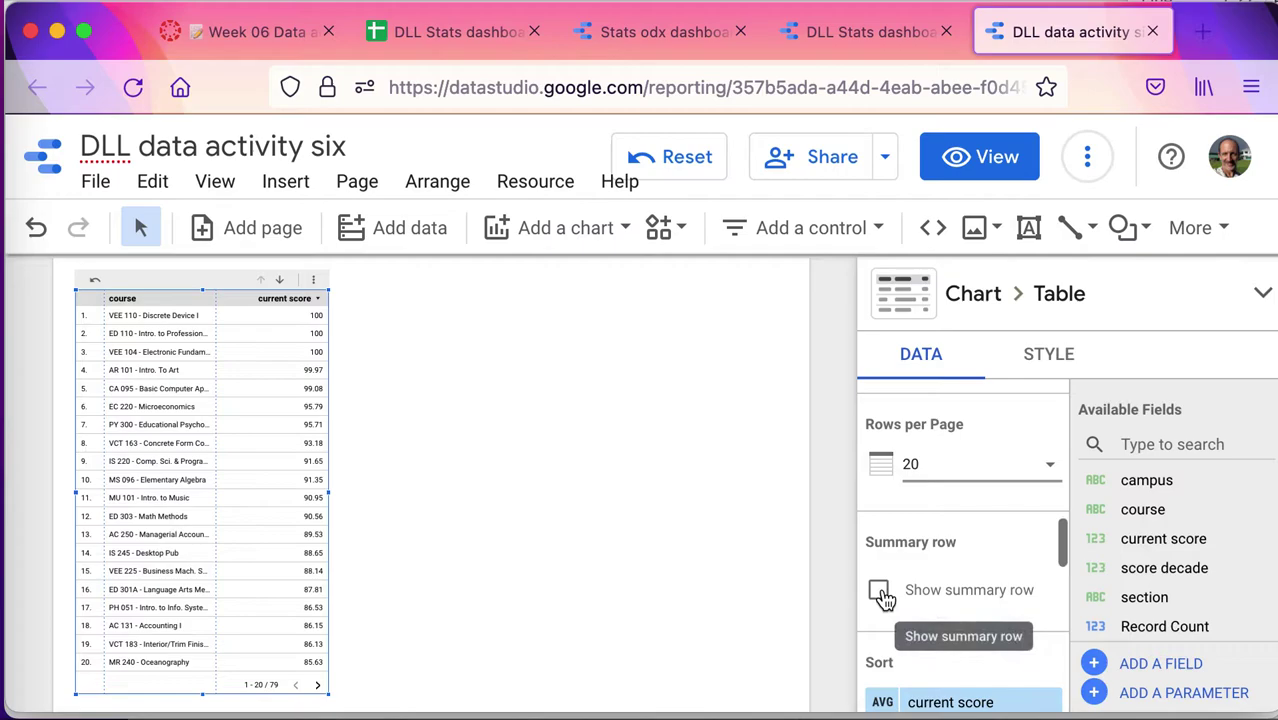
pyautogui.click(879, 590)
# Step: Extend the table so row 20 fits again and autofit the course column to full names
pyautogui.scroll(-1, 883, 598)
pyautogui.scroll(-2, 621, 540)
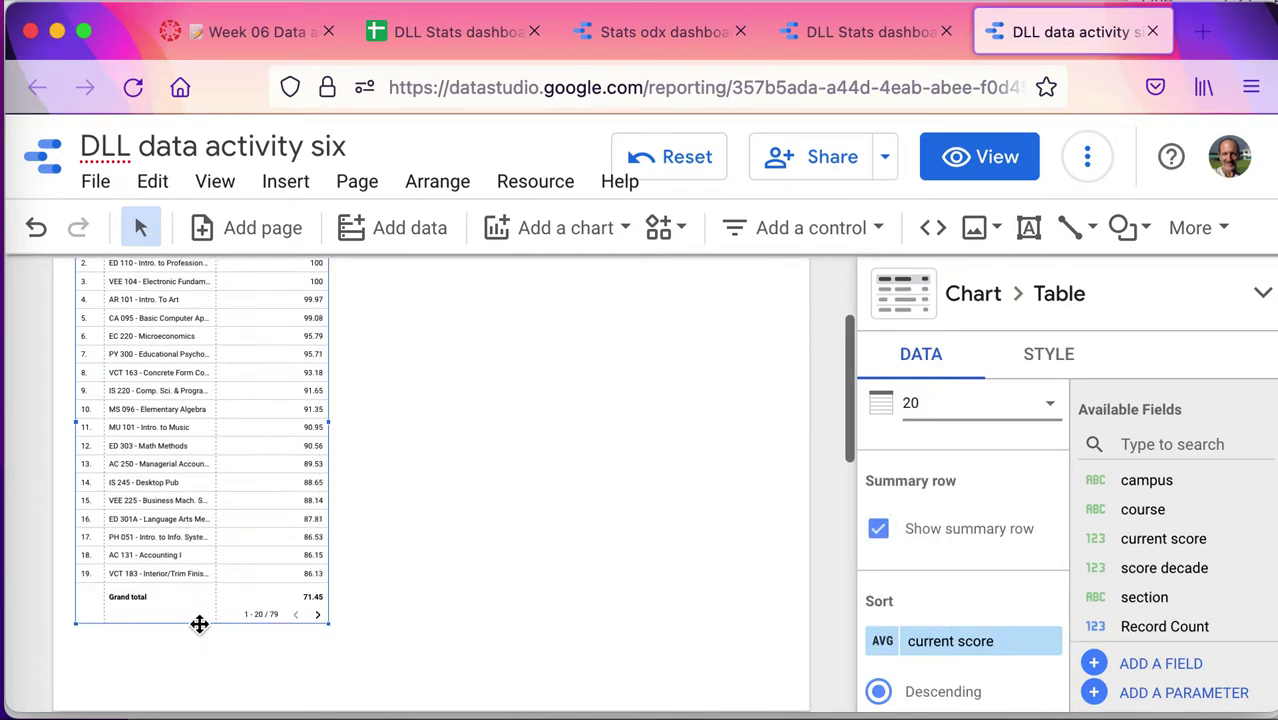
pyautogui.moveTo(199, 626); pyautogui.dragTo(197, 662)
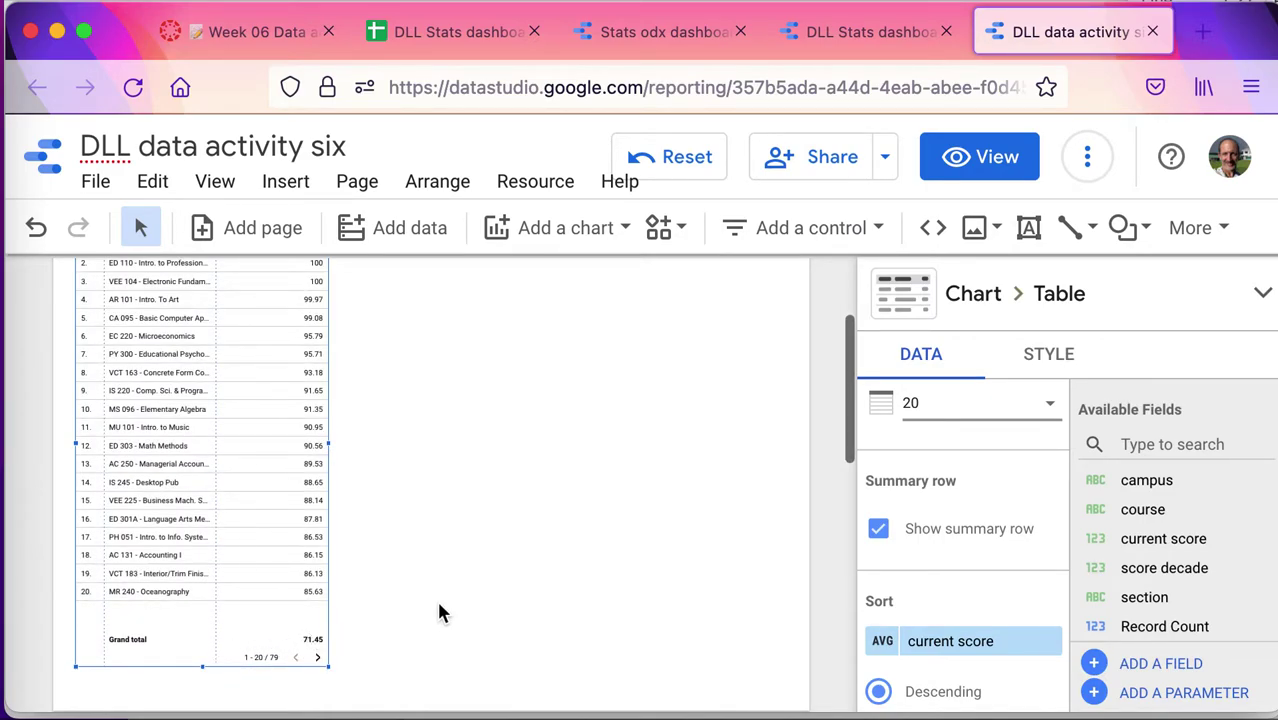
pyautogui.doubleClick(216, 505)
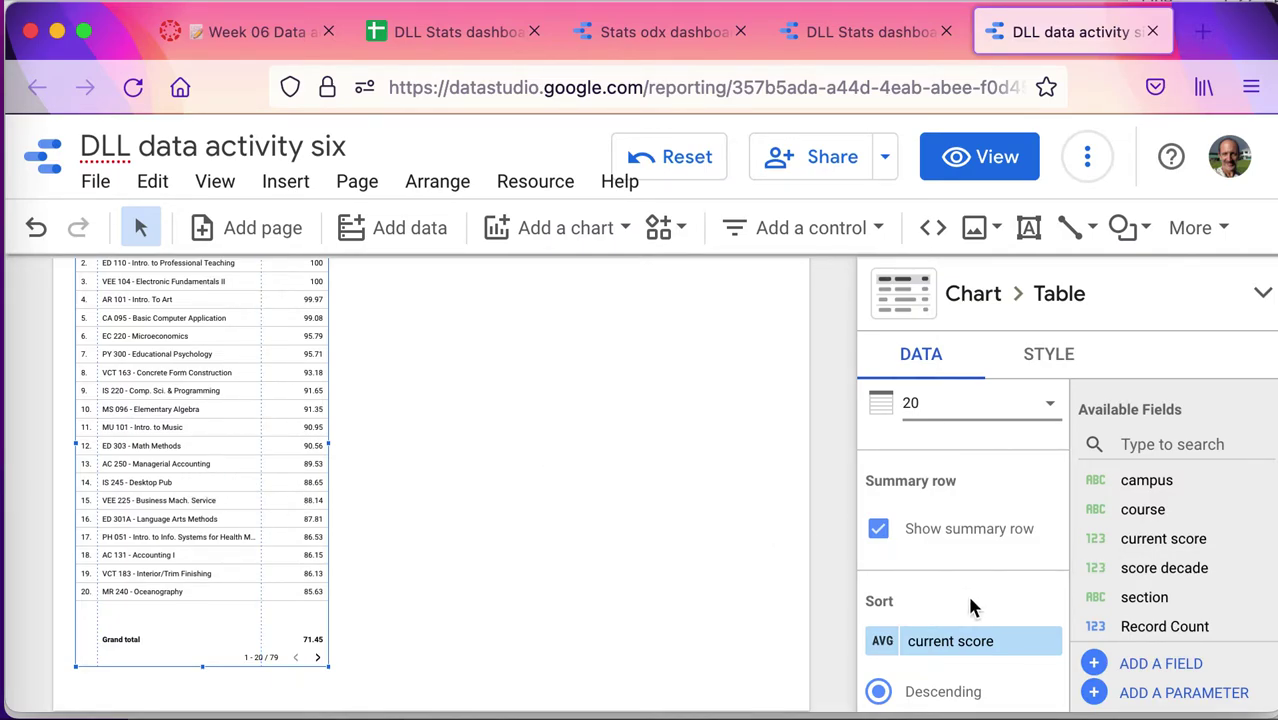
# Step: Sort the table by course in ascending order
pyautogui.scroll(-3, 966, 592)
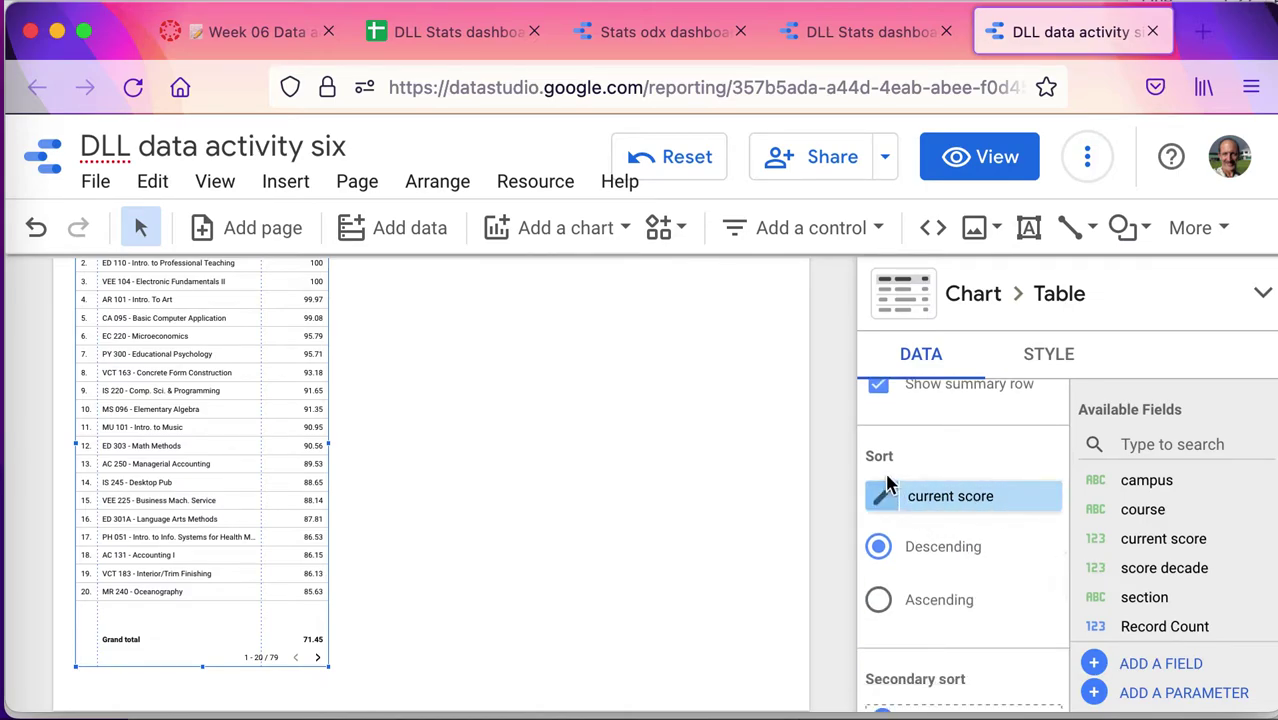
pyautogui.click(931, 500)
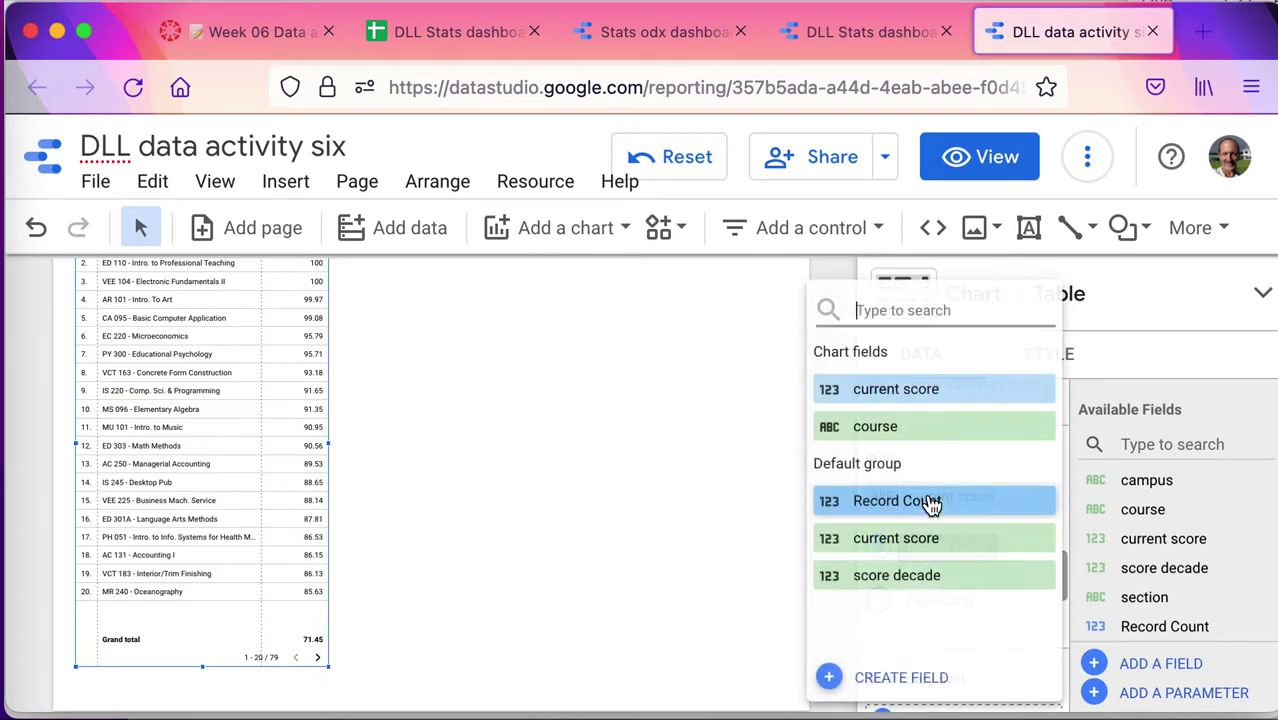
pyautogui.click(913, 435)
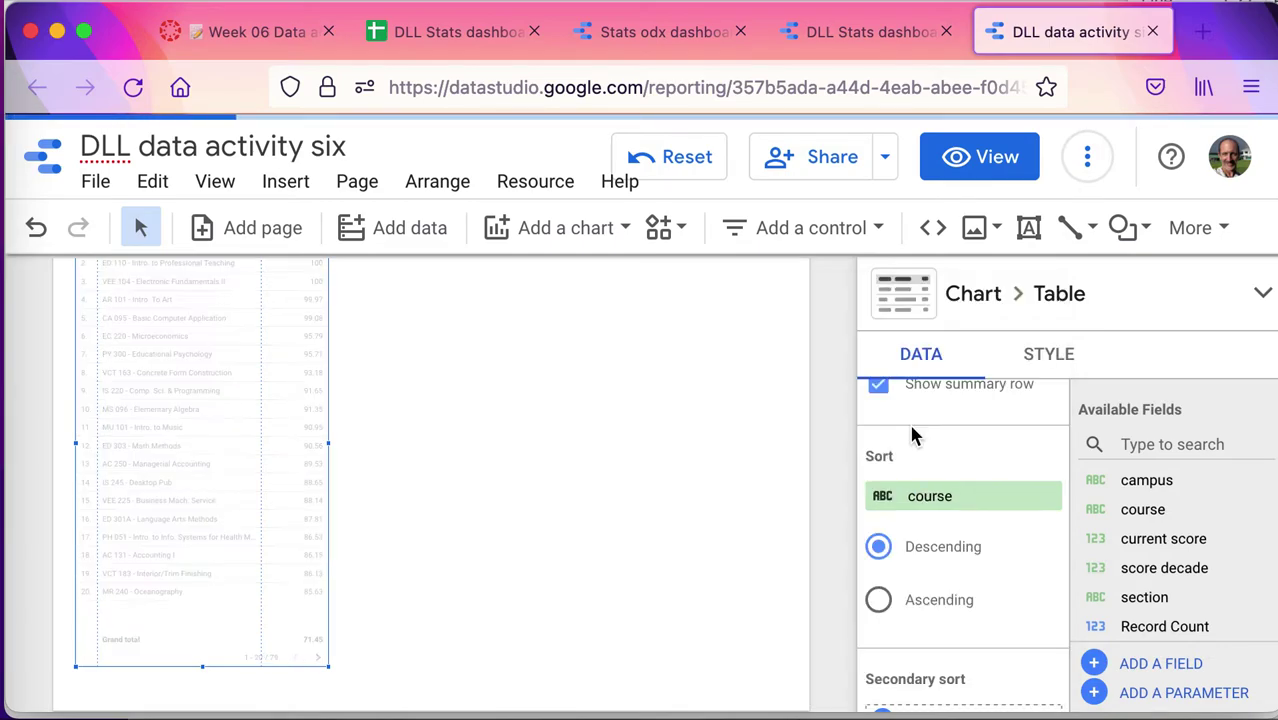
pyautogui.click(925, 603)
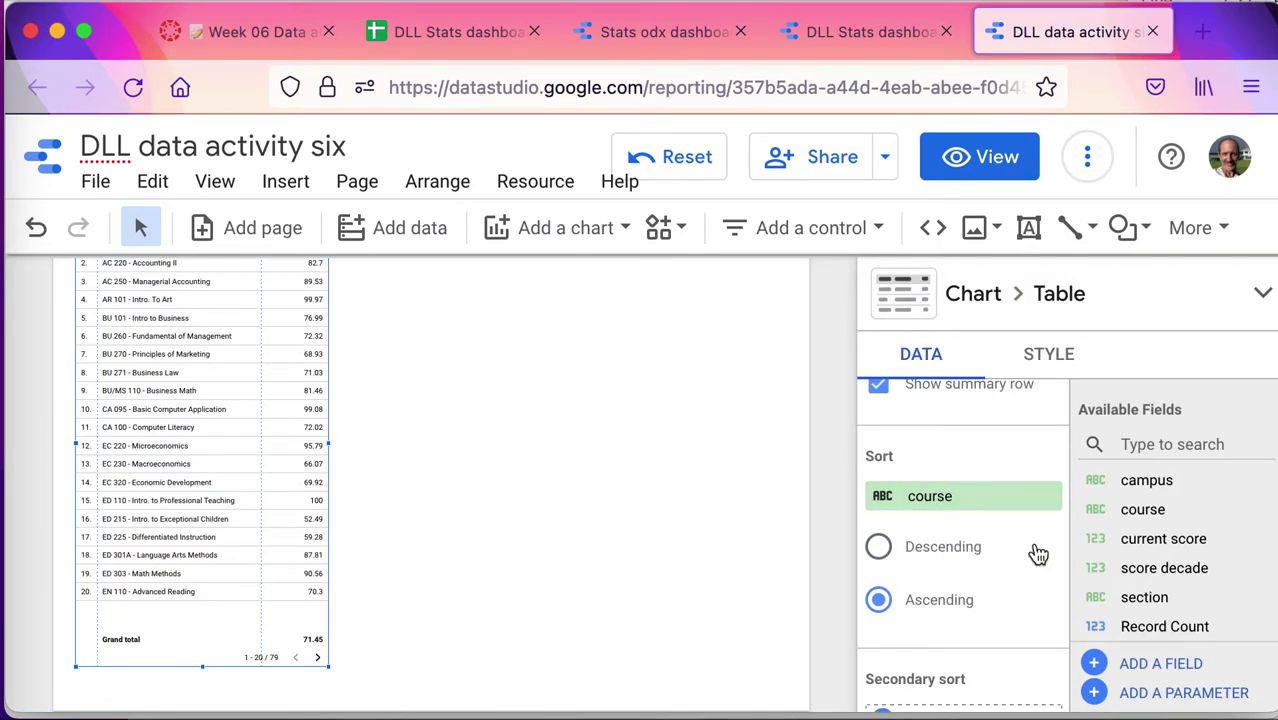
# Step: Open the secondary sort field list and dismiss it without adding a secondary sort
pyautogui.scroll(-2, 1020, 538)
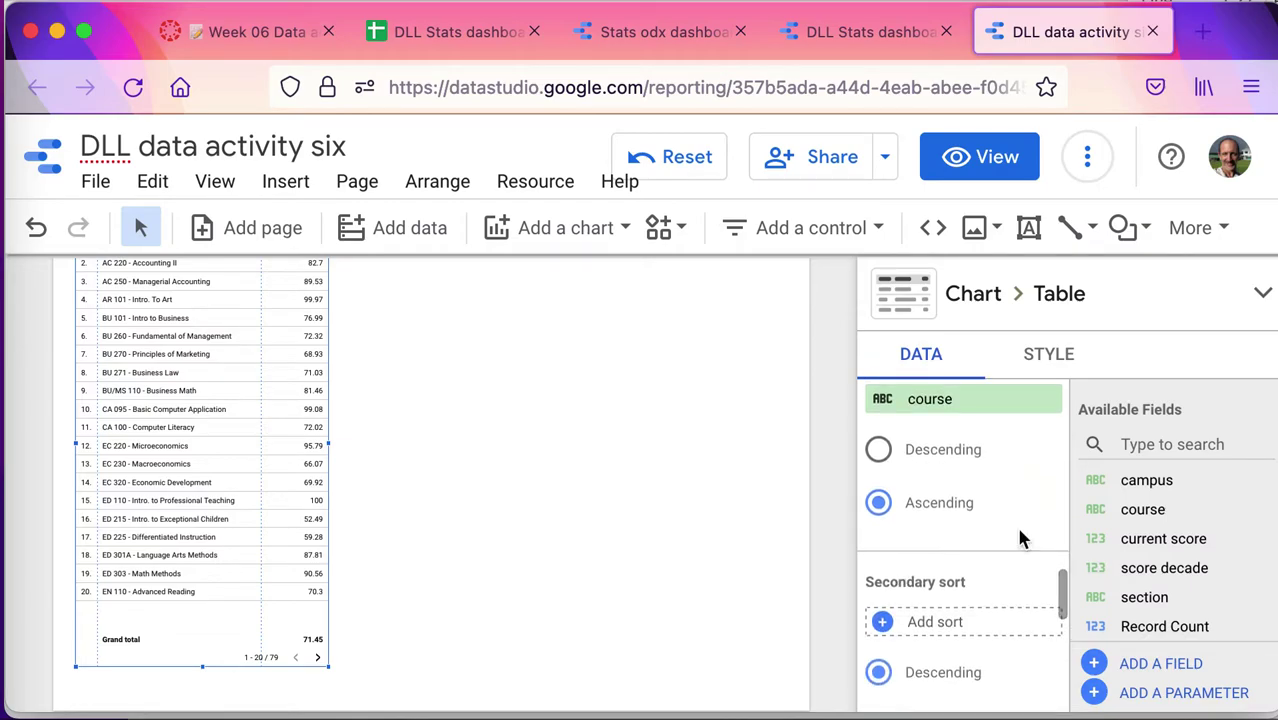
pyautogui.scroll(-1, 1015, 523)
pyautogui.click(958, 588)
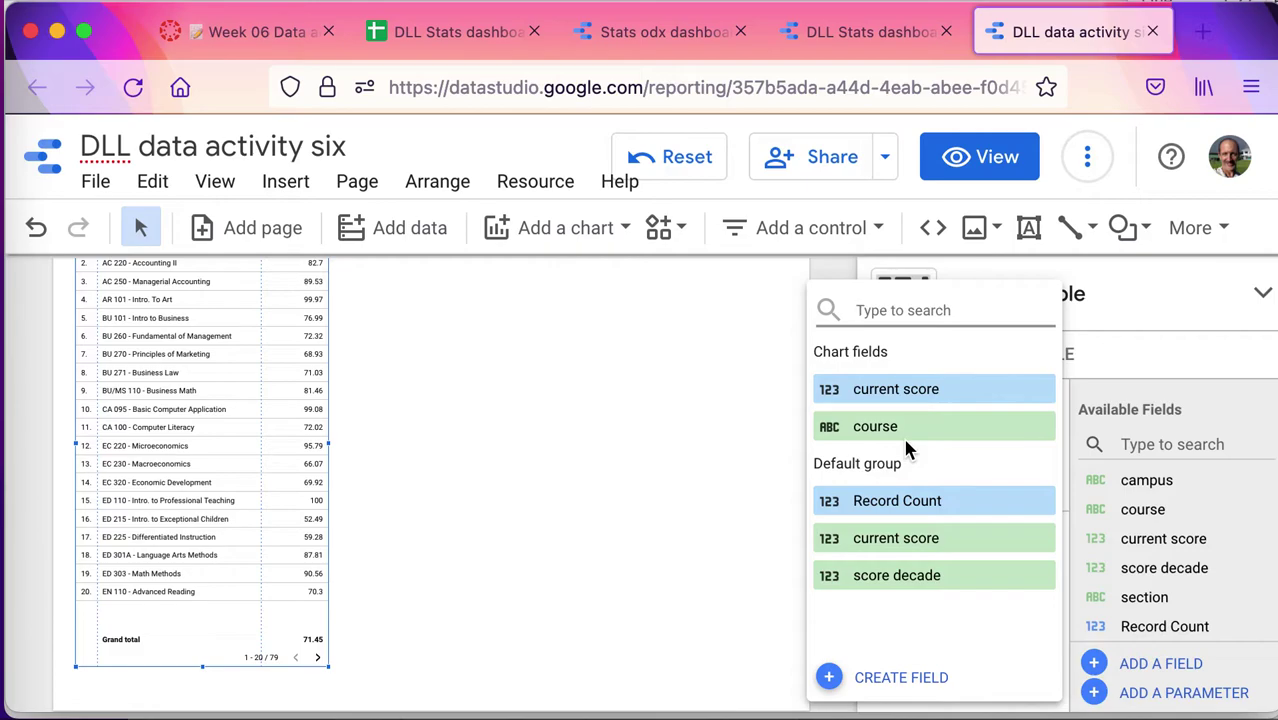
pyautogui.click(716, 570)
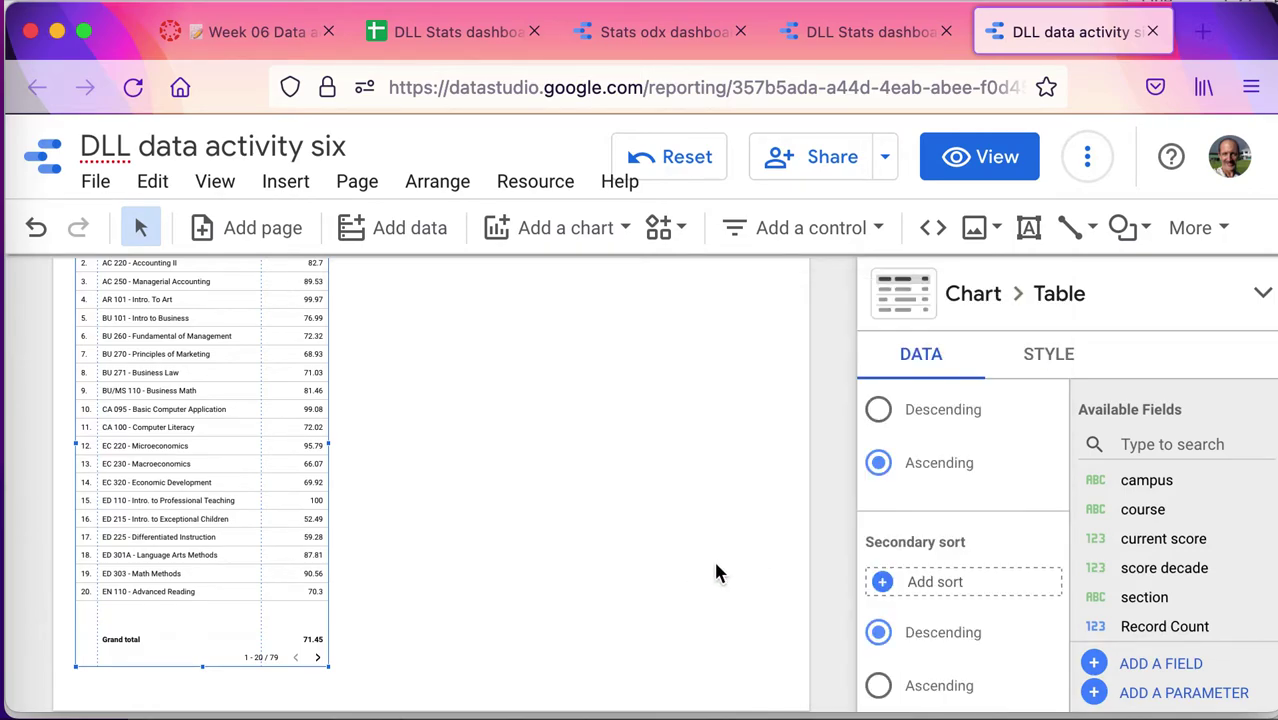
pyautogui.scroll(-1, 716, 570)
pyautogui.scroll(-1, 713, 571)
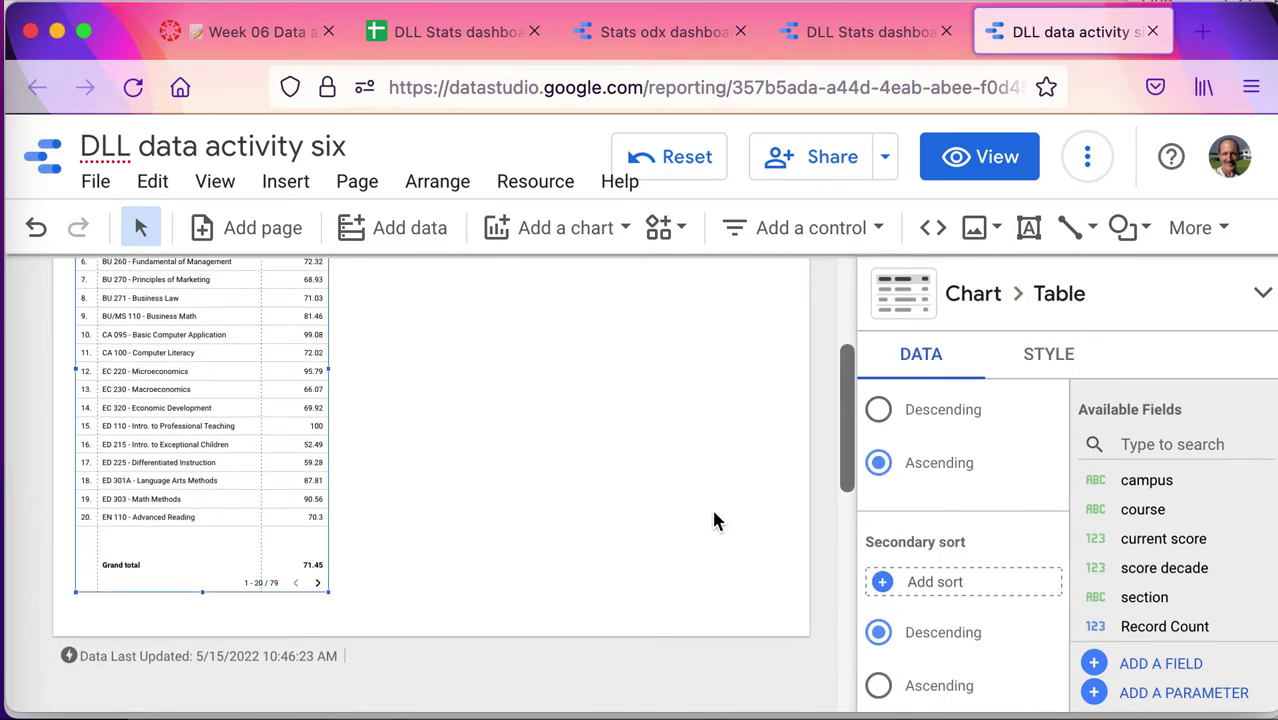
pyautogui.scroll(2, 713, 519)
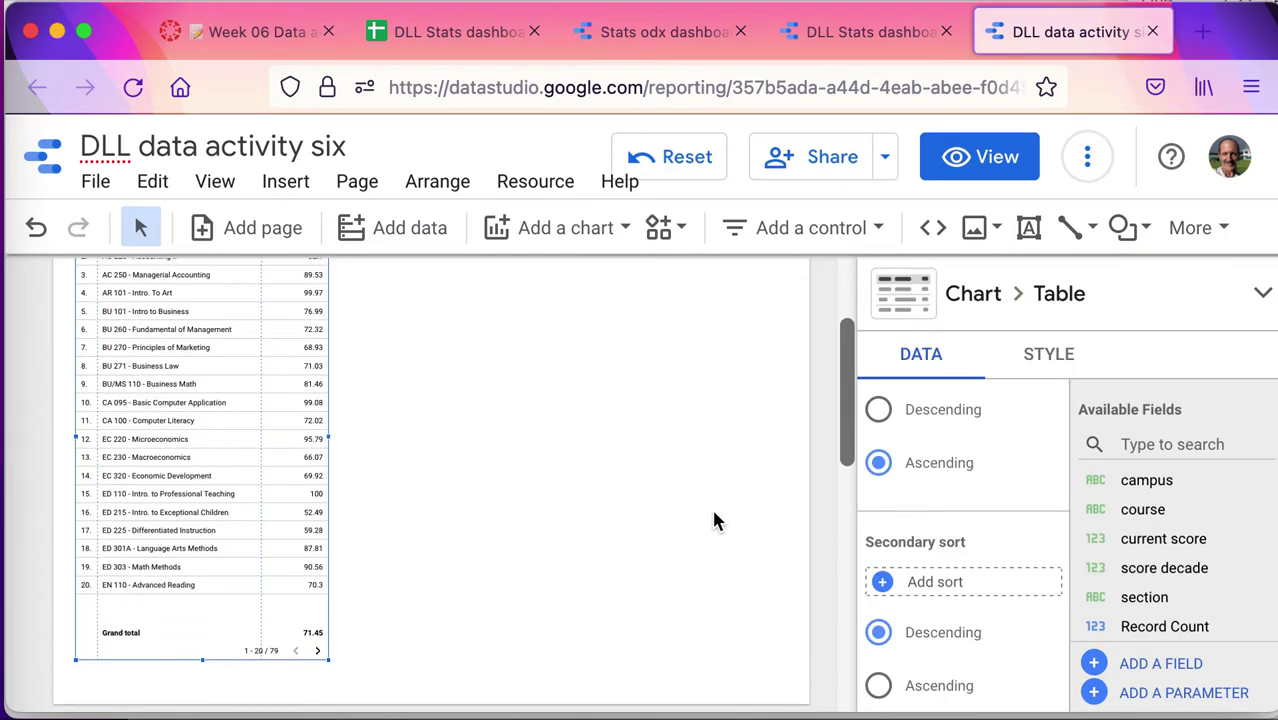
pyautogui.click(980, 594)
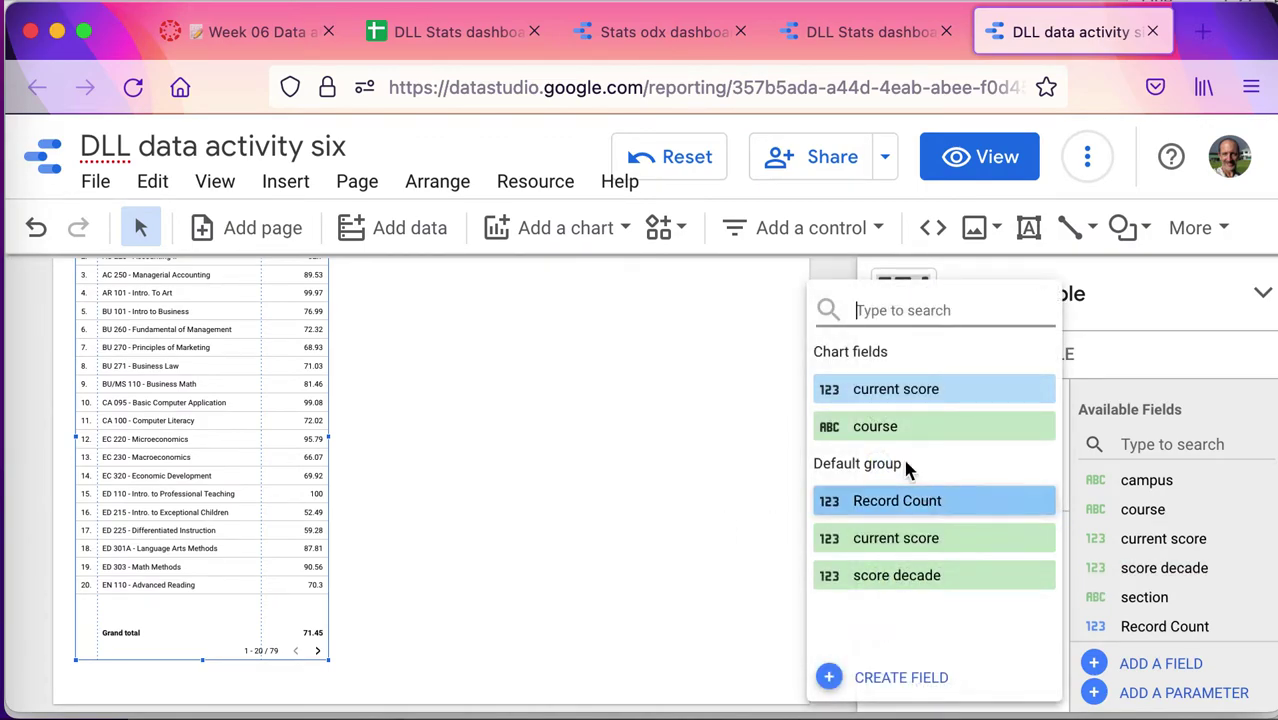
pyautogui.click(675, 418)
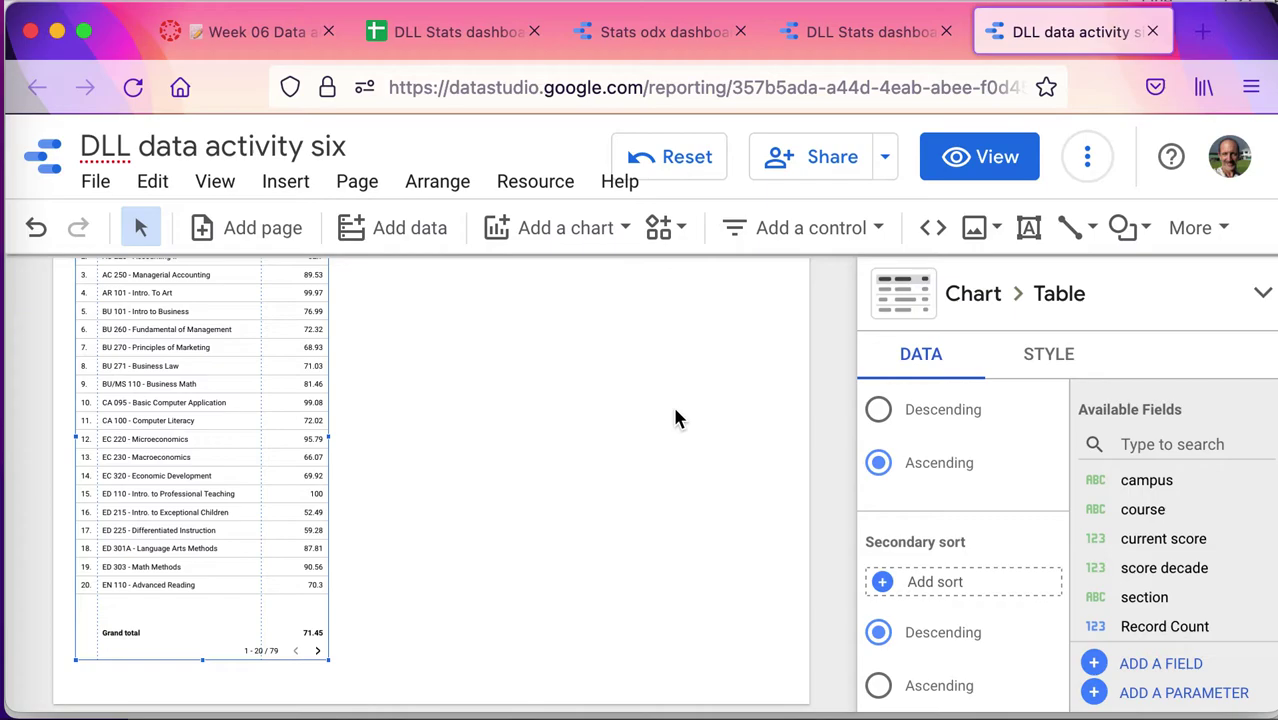
# Step: Reset the table's sort to default, starting with AC 131 - Accounting I
pyautogui.scroll(3, 452, 405)
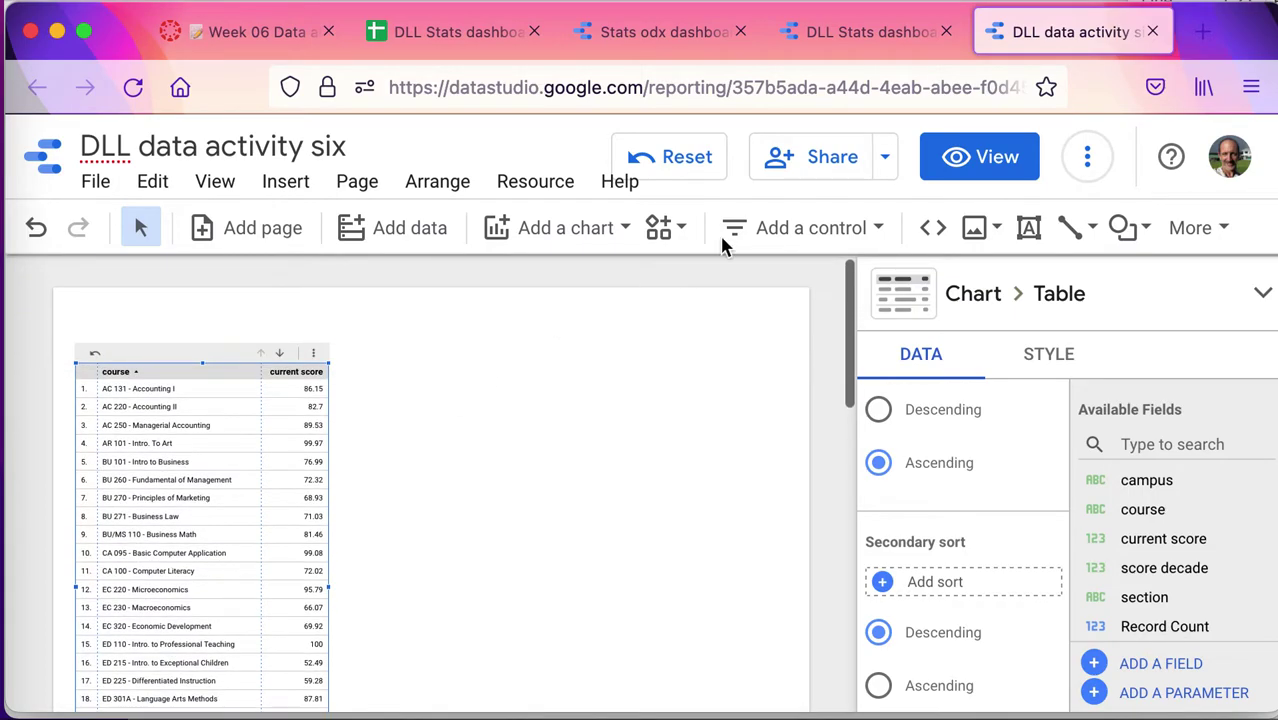
pyautogui.click(675, 165)
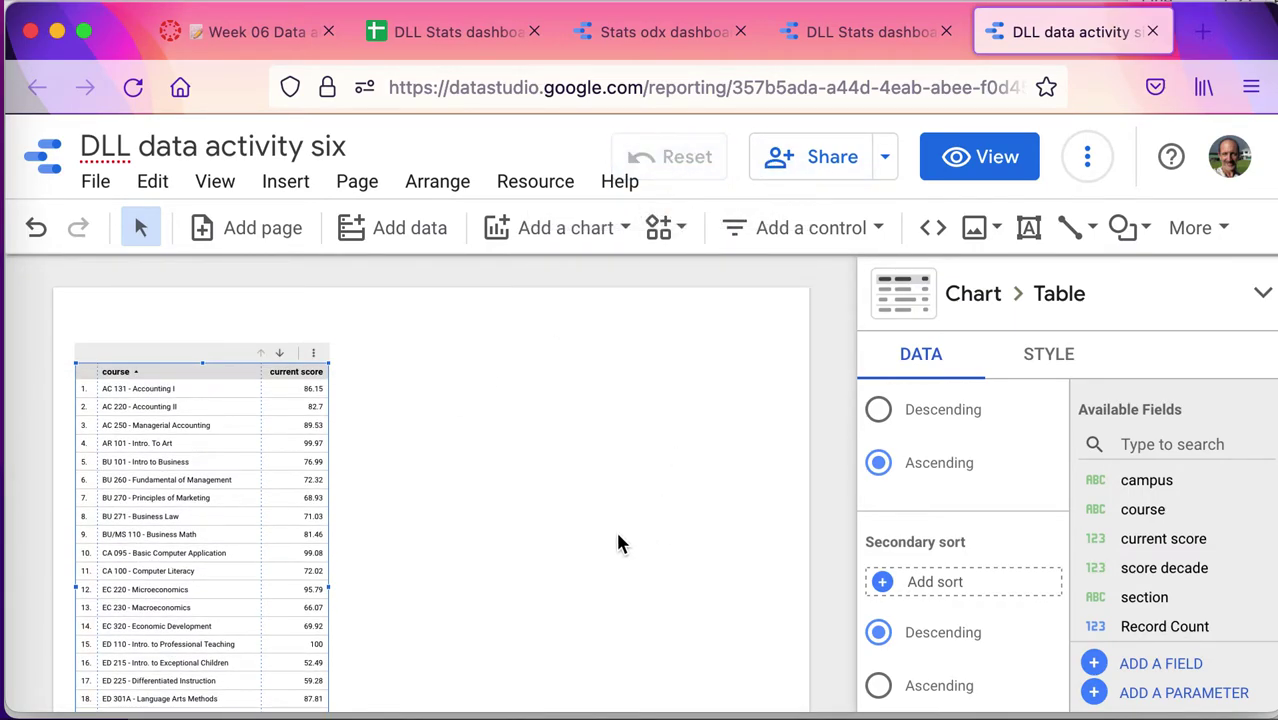
pyautogui.scroll(-1, 617, 541)
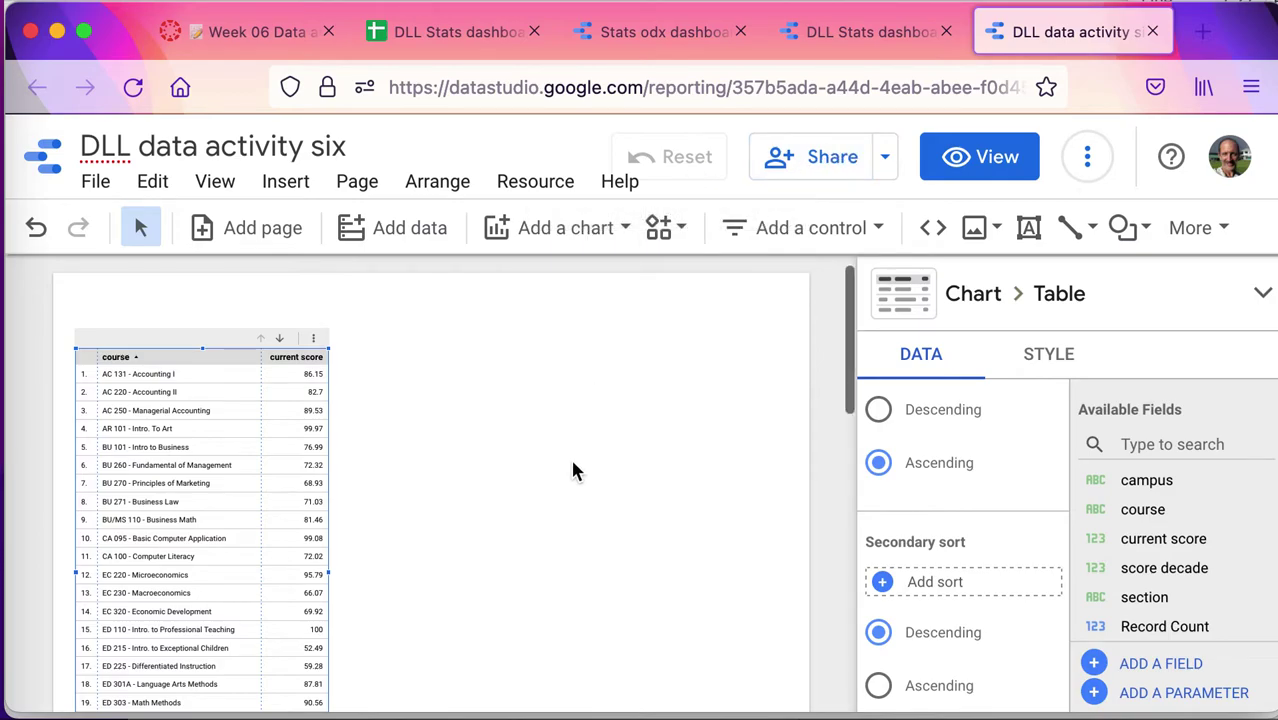
pyautogui.scroll(-5, 573, 468)
pyautogui.scroll(5, 573, 468)
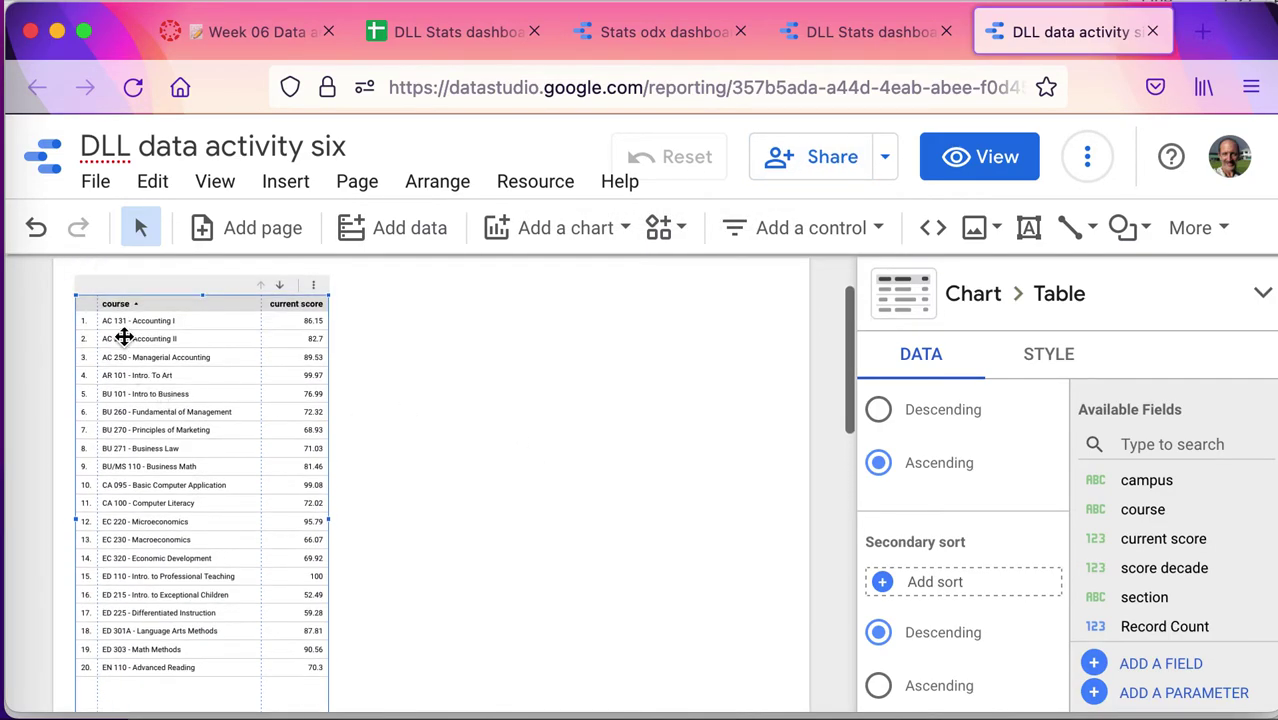
pyautogui.scroll(-3, 538, 561)
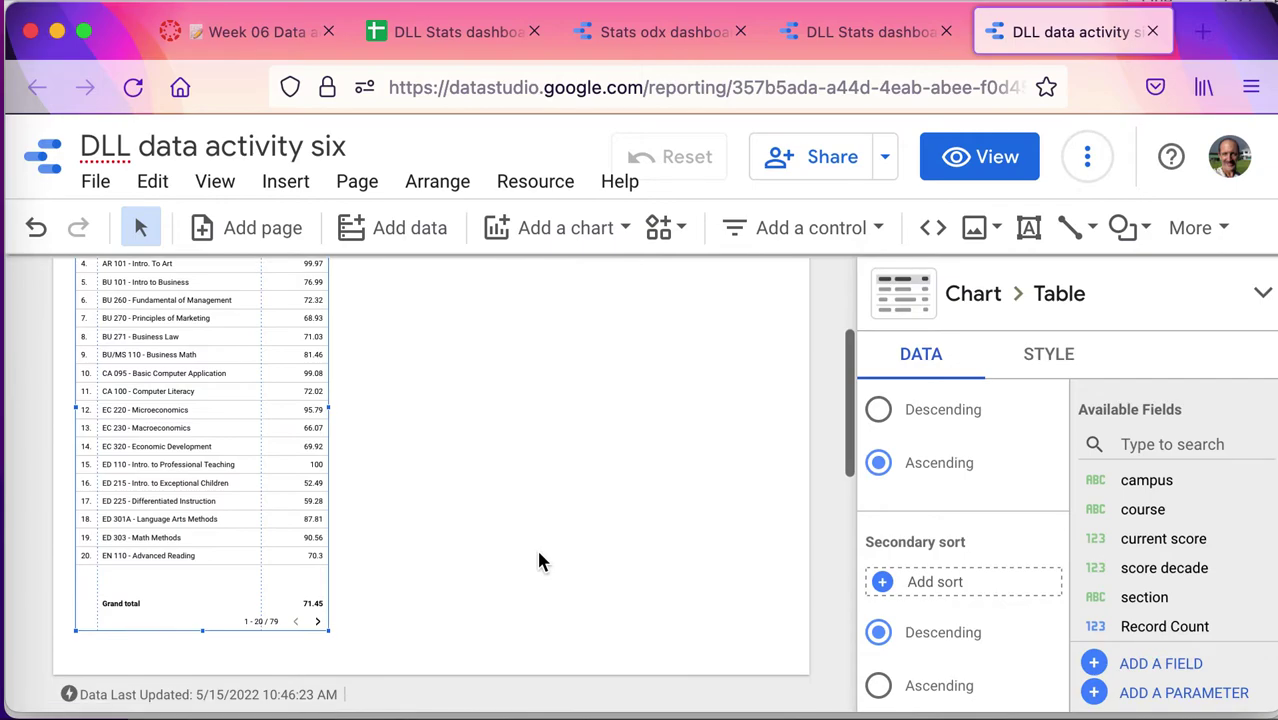
pyautogui.scroll(-5, 922, 572)
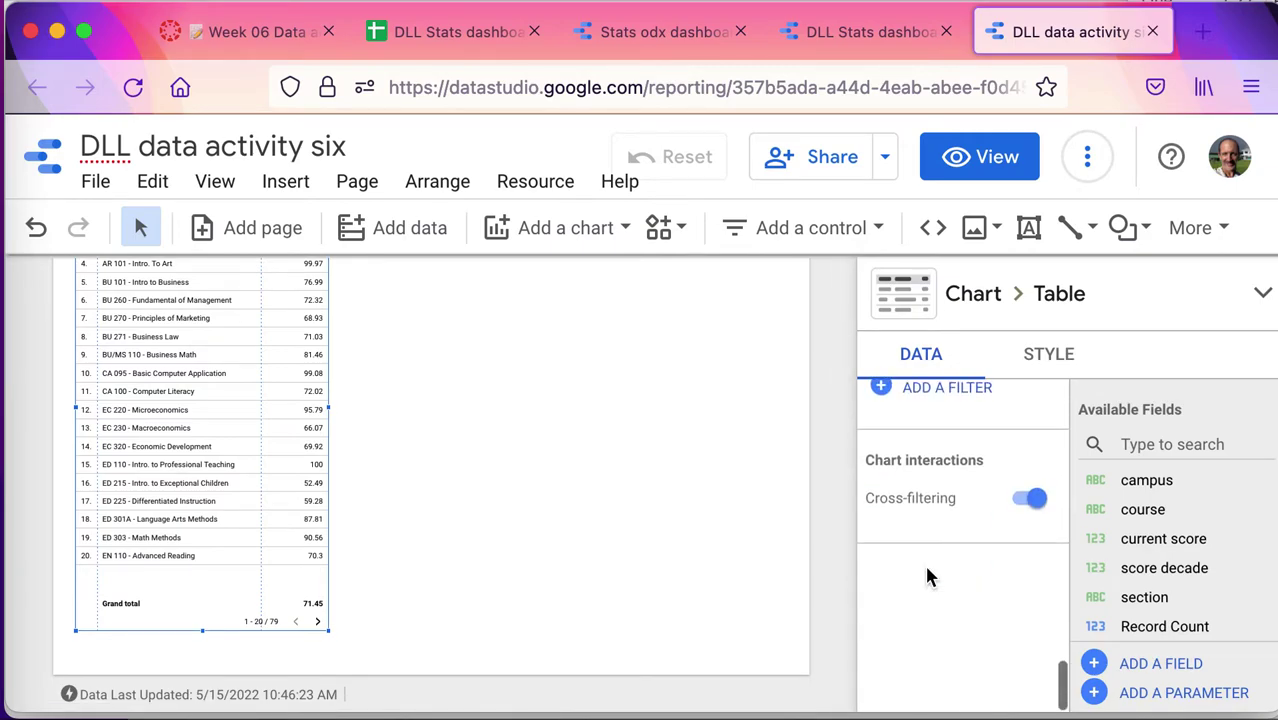
pyautogui.scroll(5, 926, 572)
pyautogui.scroll(4, 676, 510)
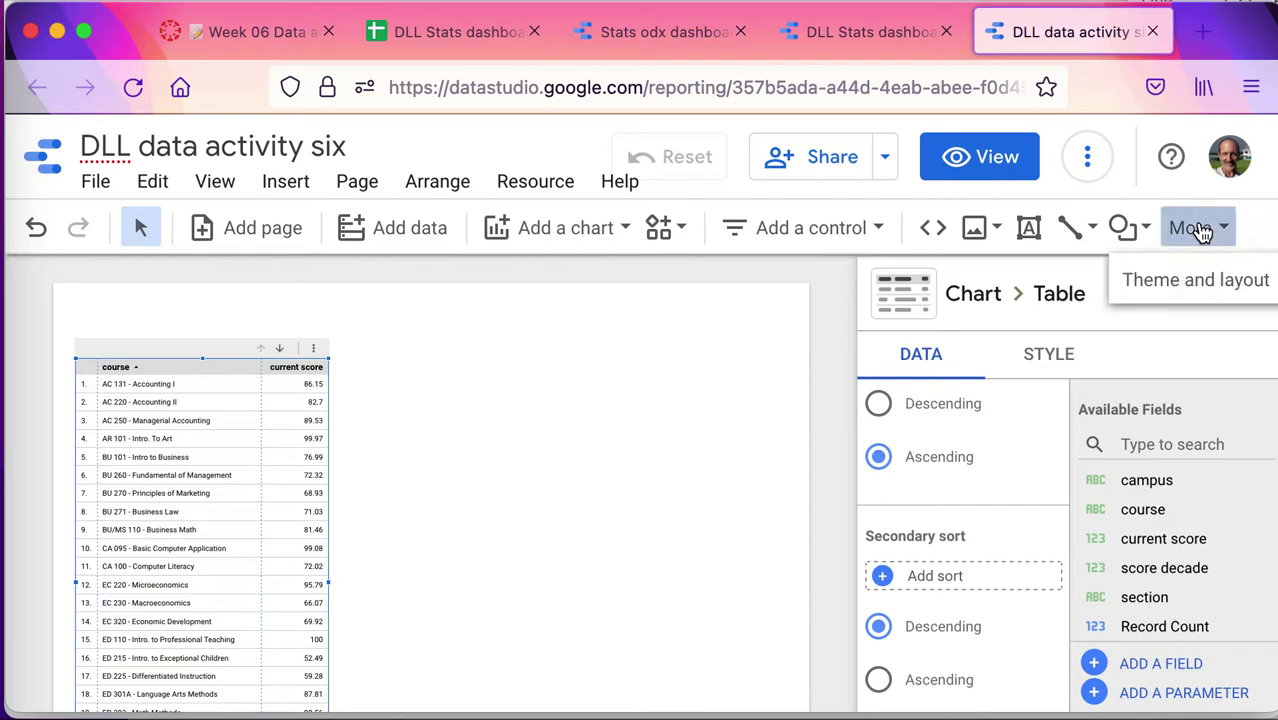
# Step: Apply the Edge theme to the report from Theme and layout
pyautogui.click(1200, 295)
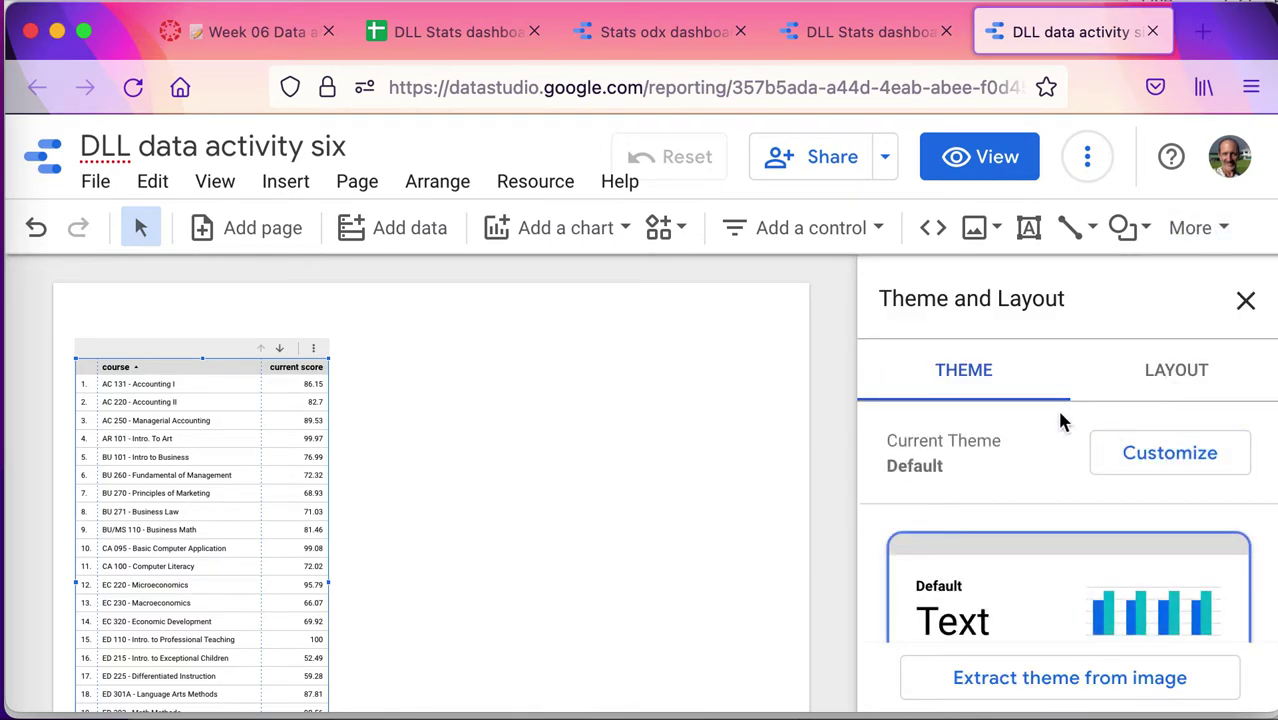
pyautogui.scroll(-5, 1061, 413)
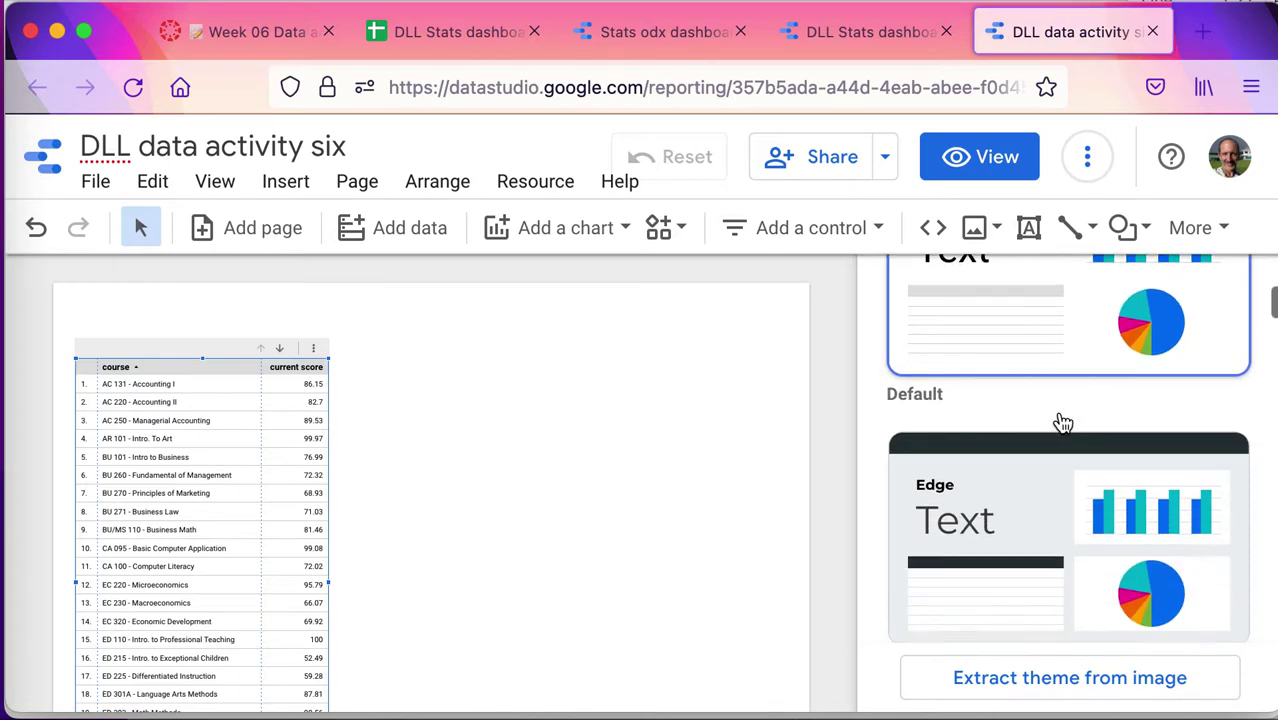
pyautogui.scroll(-2, 1061, 422)
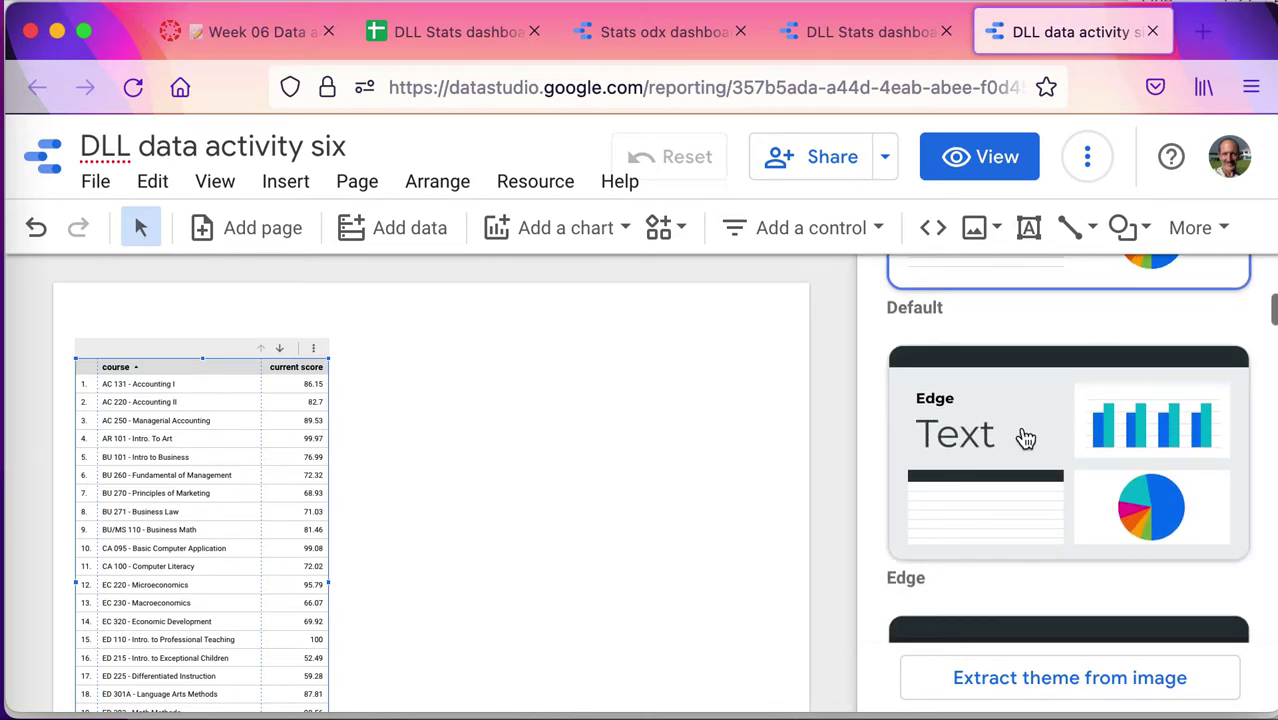
pyautogui.click(1025, 438)
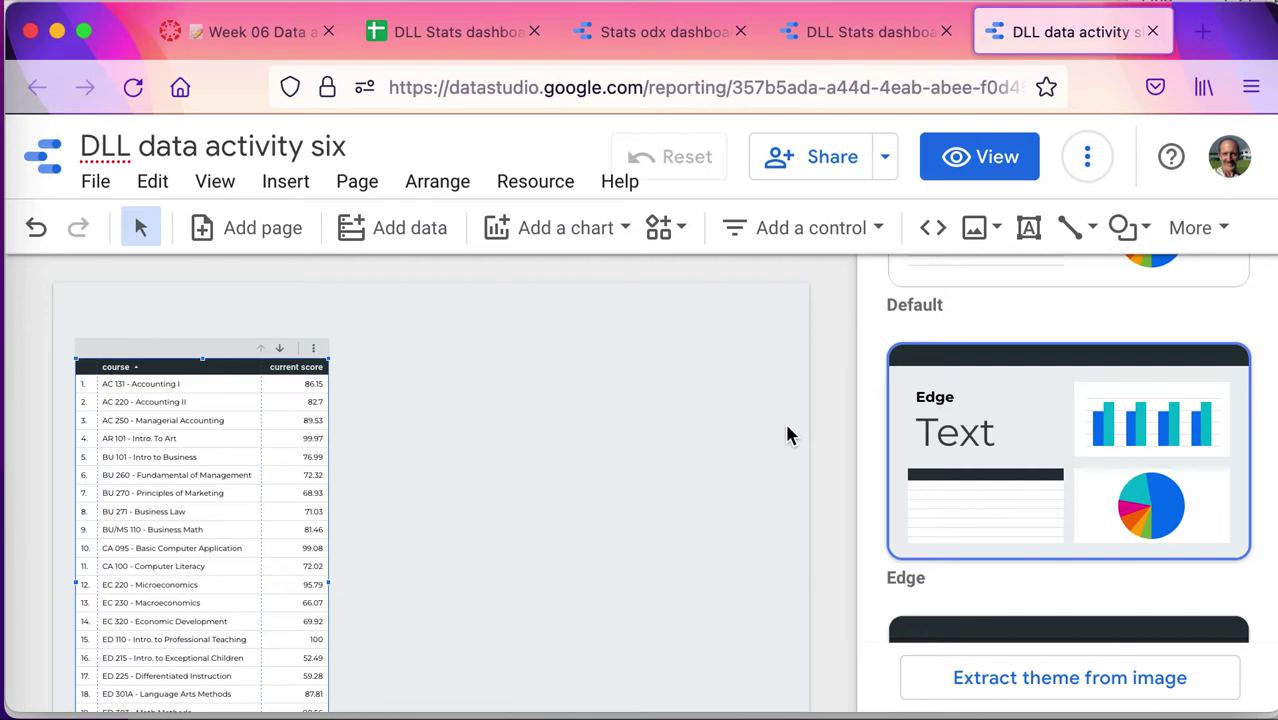
# Step: Browse the other report themes such as Default, Ocean and Lagoon
pyautogui.scroll(-10, 1001, 493)
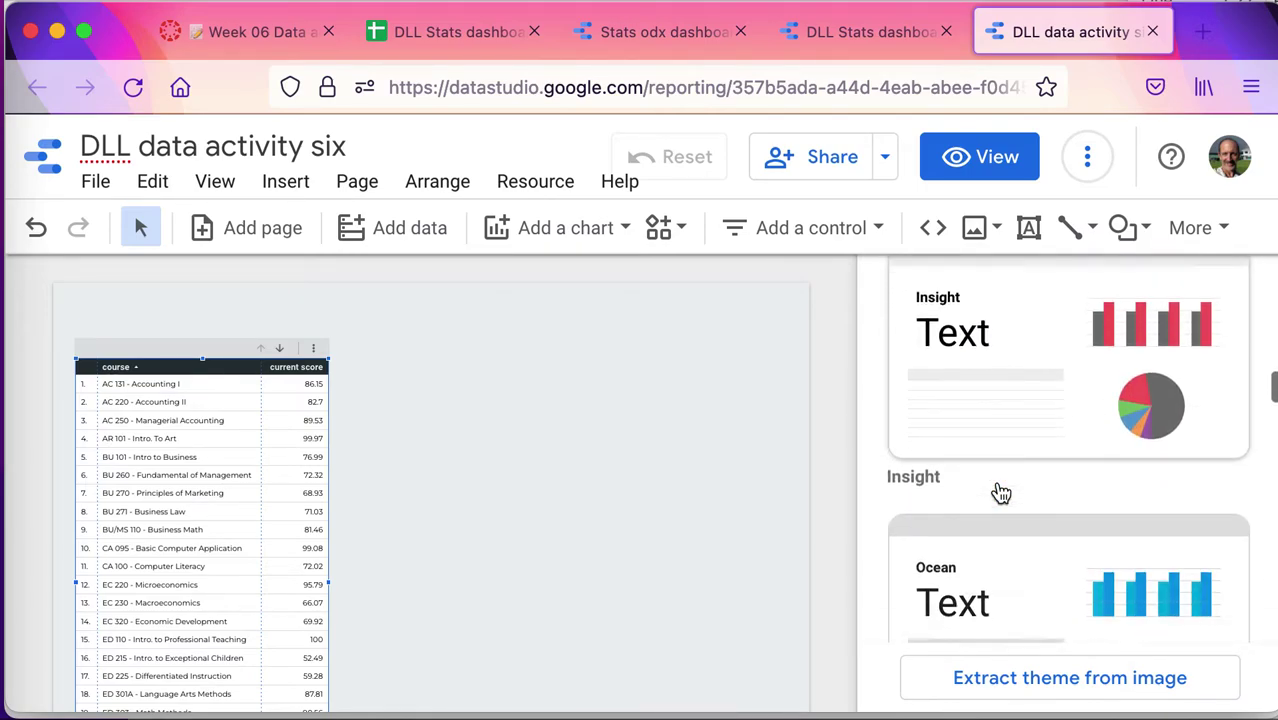
pyautogui.scroll(-10, 1001, 493)
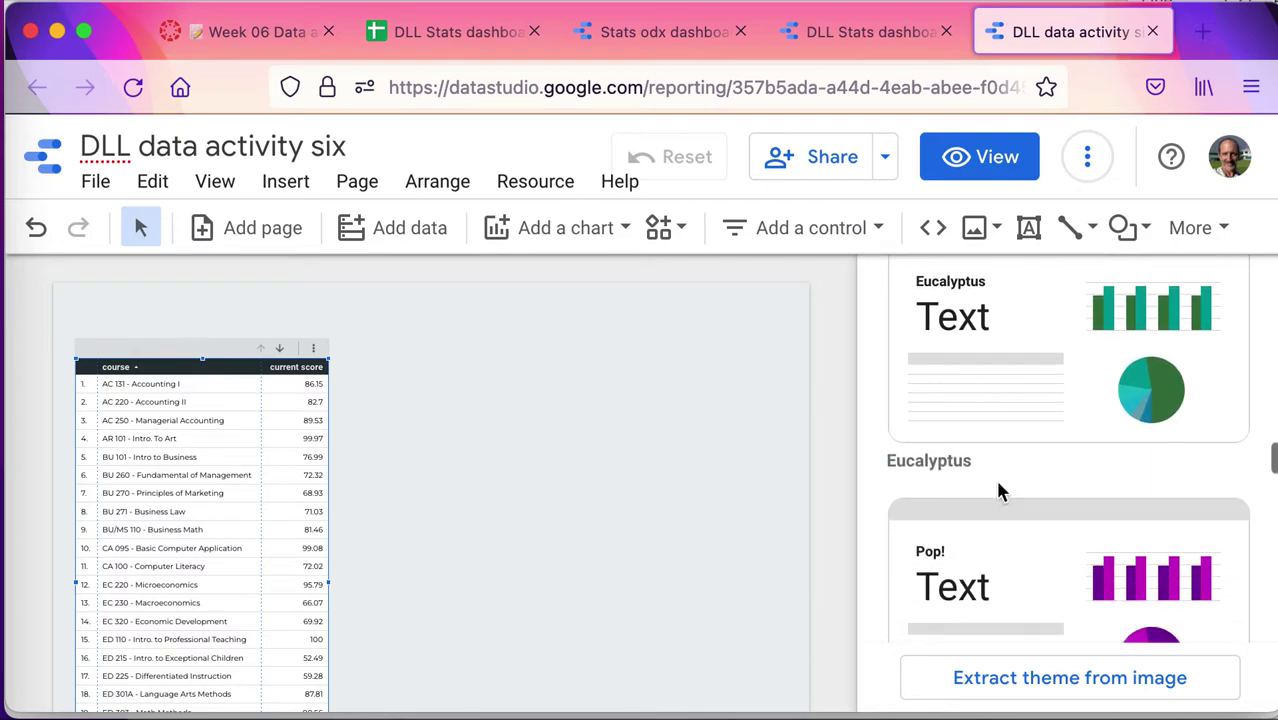
pyautogui.scroll(-2, 1001, 493)
pyautogui.scroll(6, 1001, 493)
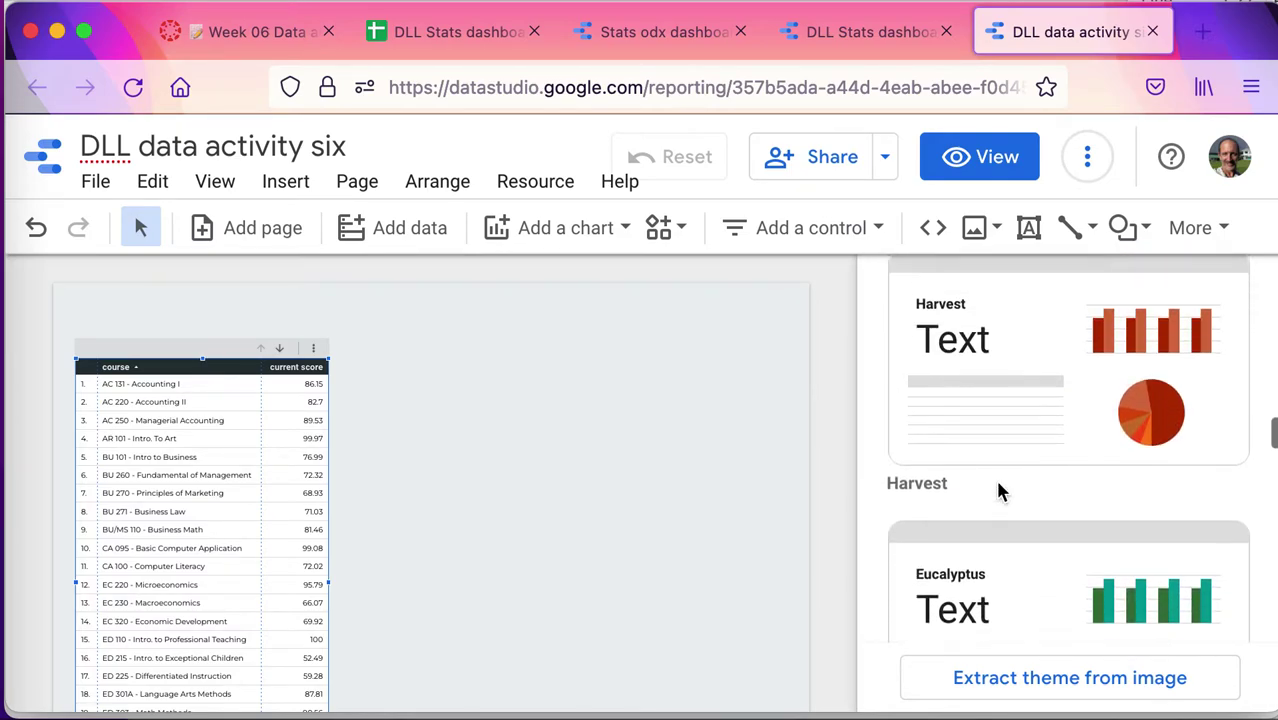
pyautogui.scroll(-1, 1001, 493)
pyautogui.scroll(-10, 1001, 493)
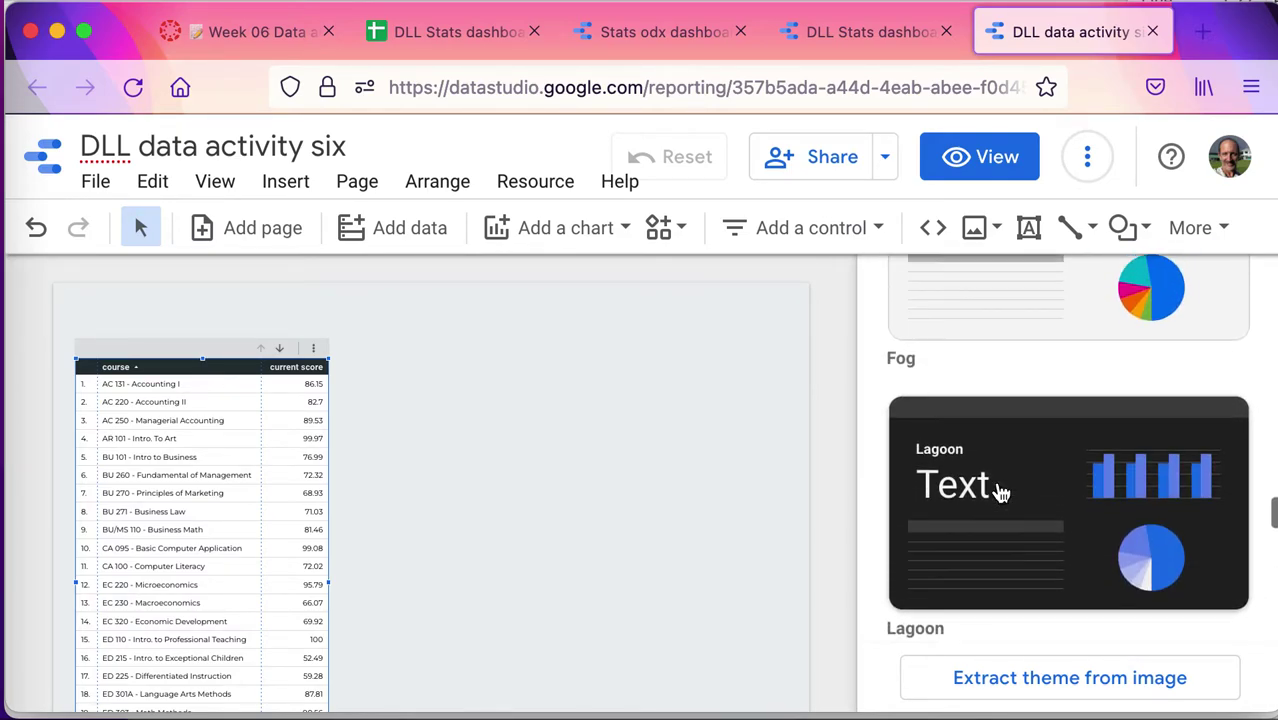
pyautogui.scroll(-3, 1001, 493)
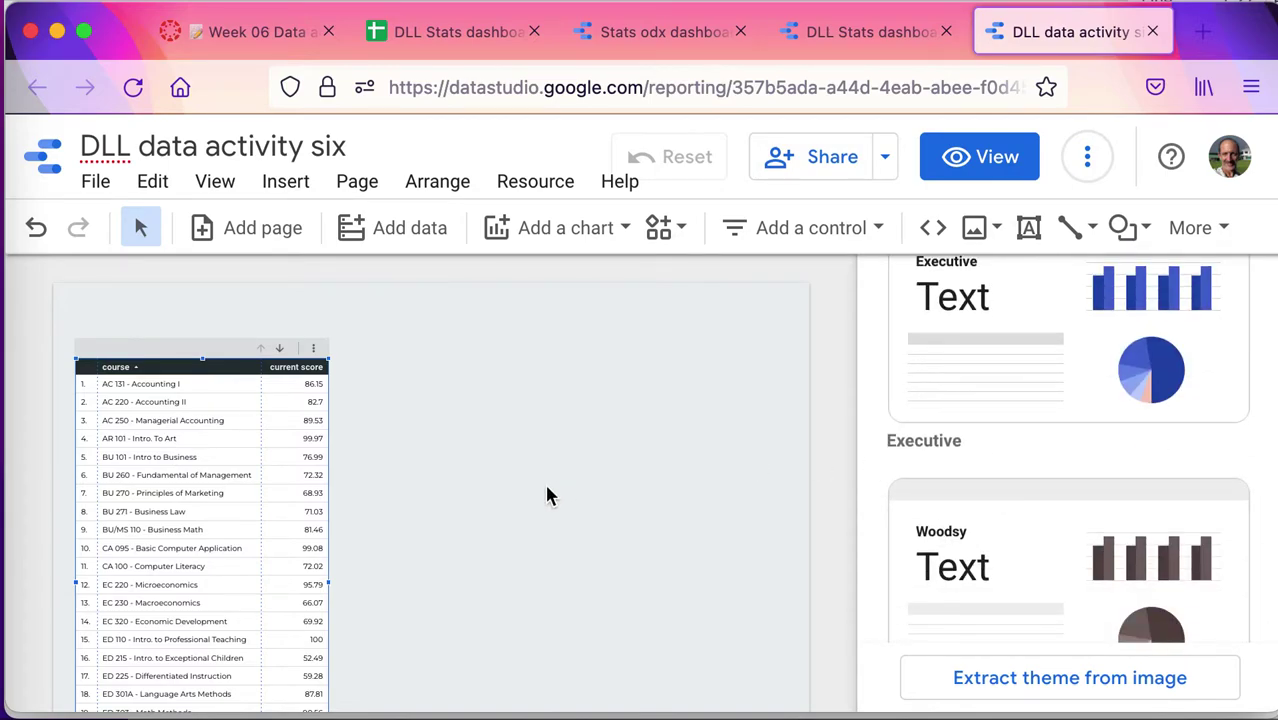
pyautogui.scroll(1, 546, 494)
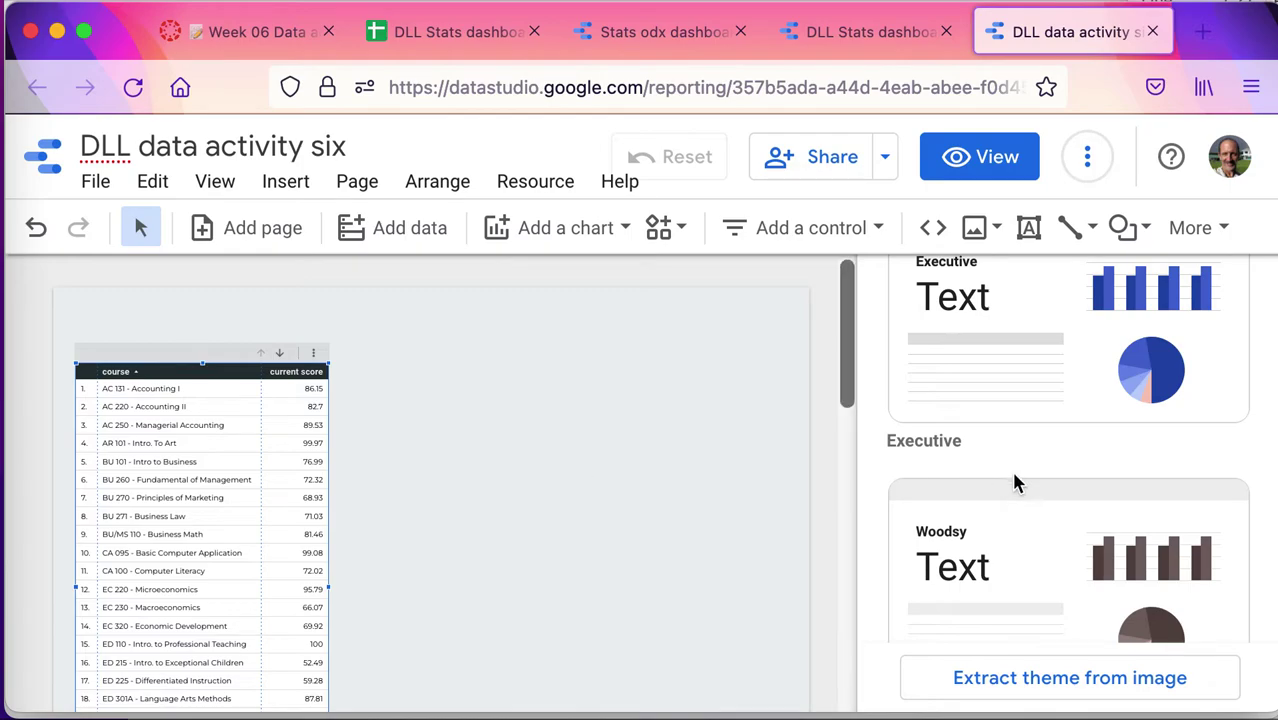
pyautogui.scroll(8, 1016, 486)
pyautogui.scroll(15, 1016, 486)
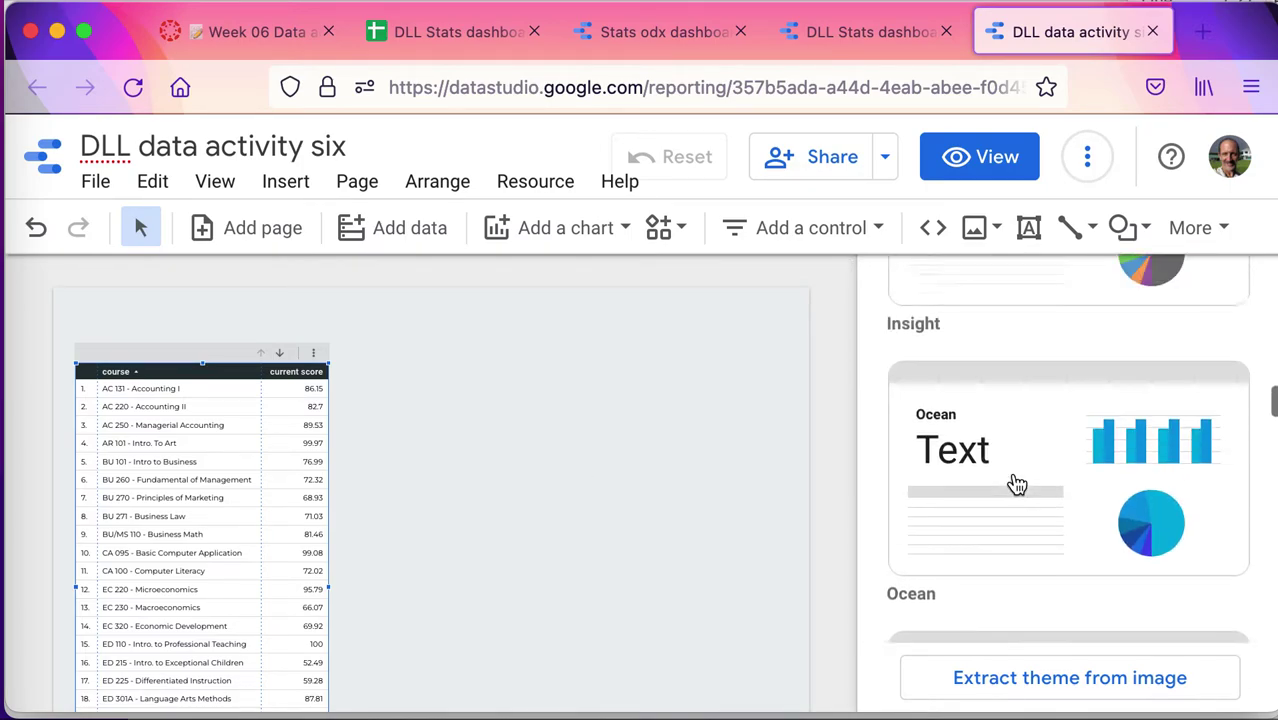
pyautogui.scroll(5, 1015, 482)
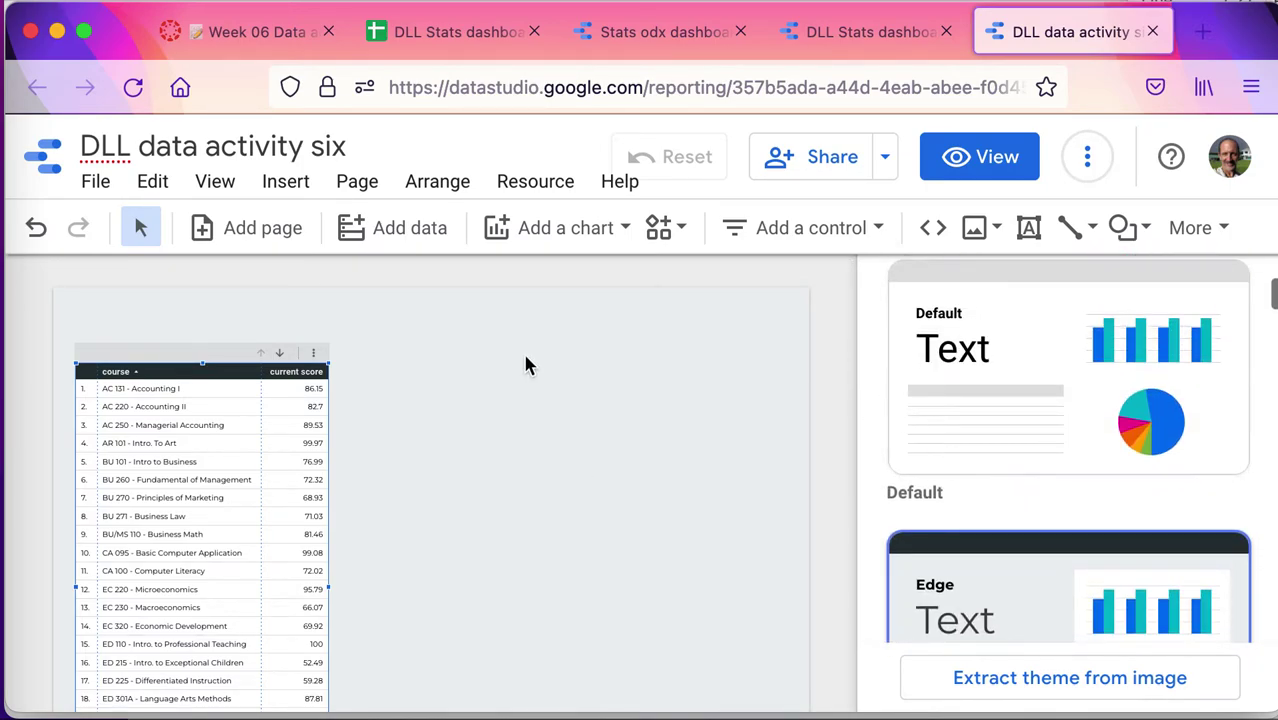
# Step: Add a column chart of current score by course beside the table and enlarge it
pyautogui.click(555, 230)
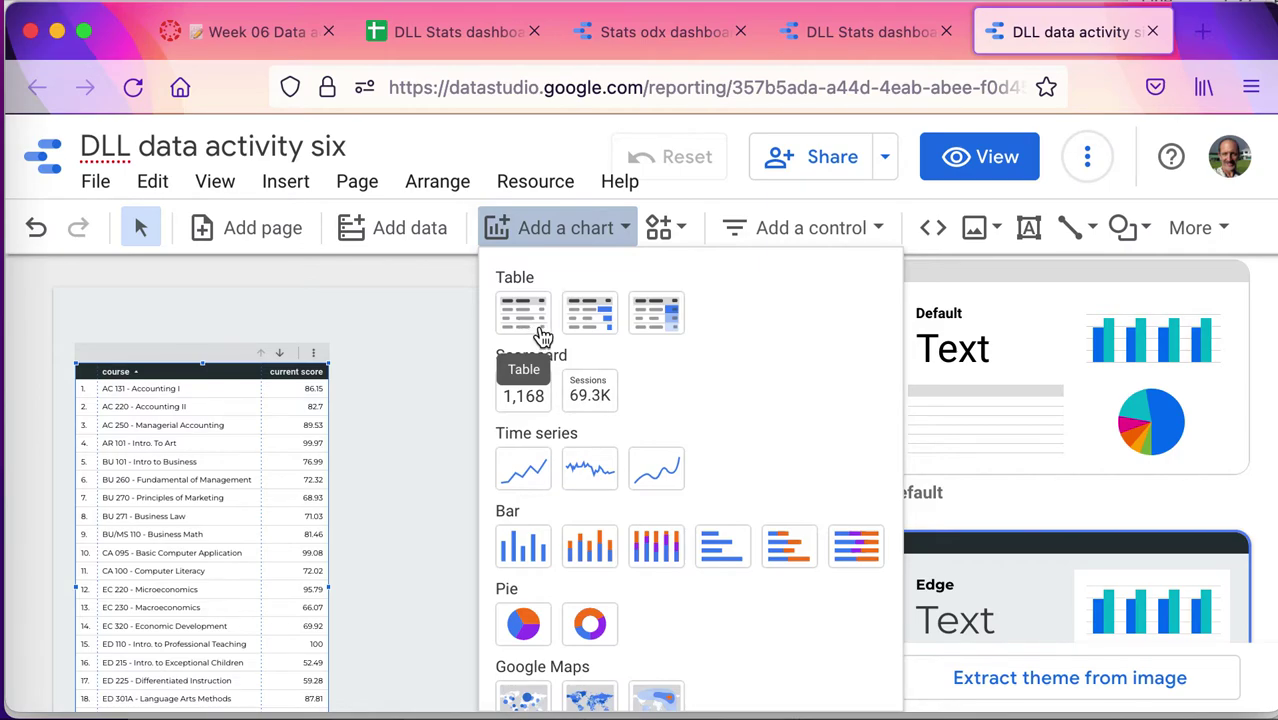
pyautogui.scroll(-1, 654, 567)
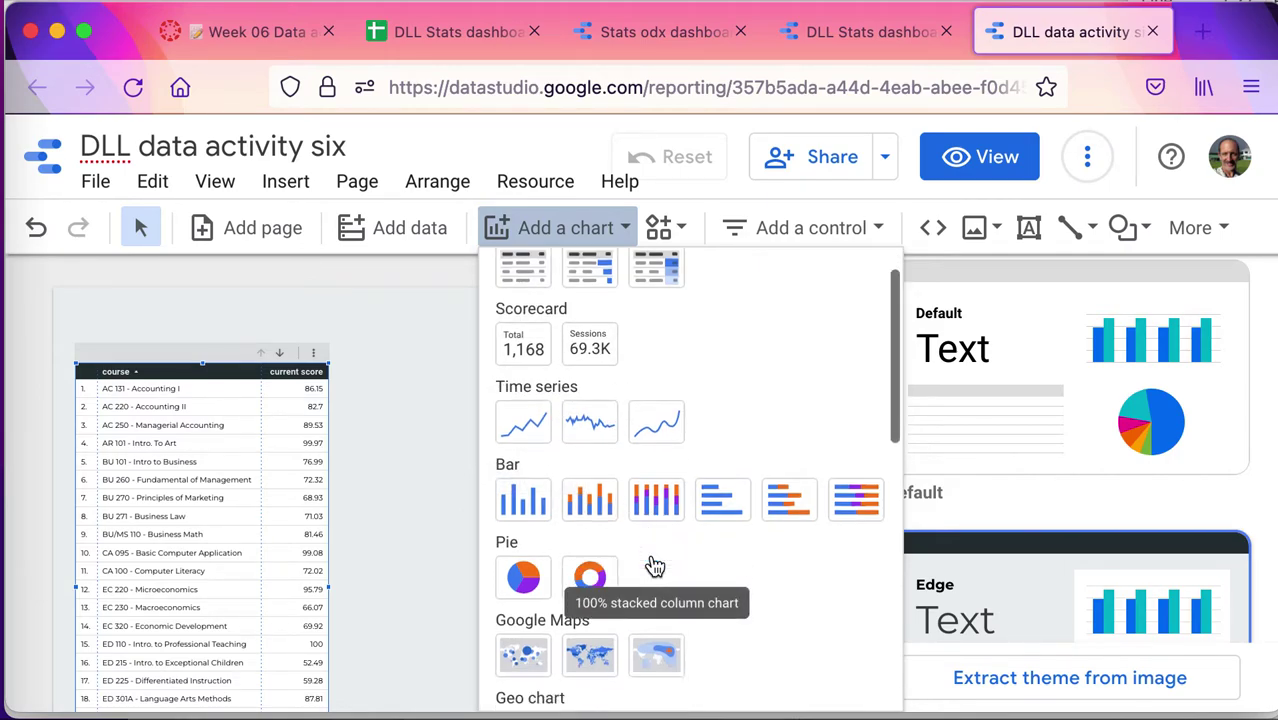
pyautogui.scroll(-8, 654, 567)
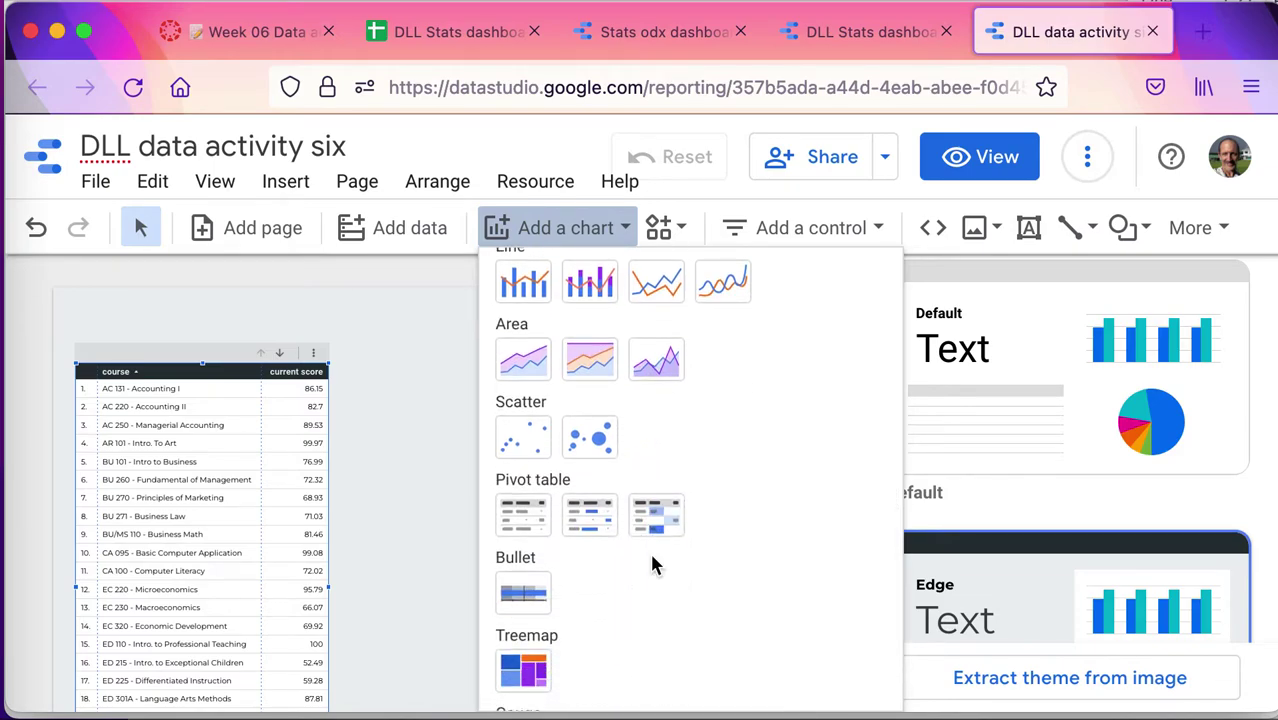
pyautogui.scroll(-2, 651, 566)
pyautogui.scroll(8, 651, 566)
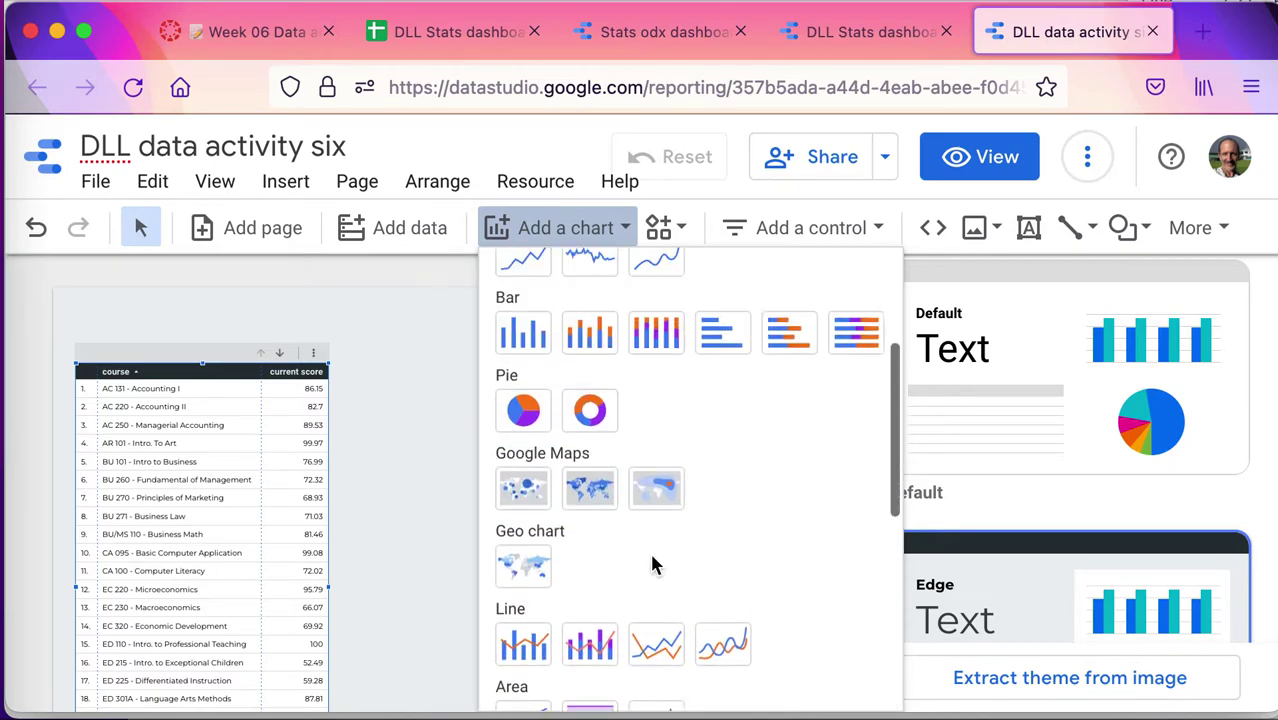
pyautogui.scroll(3, 652, 564)
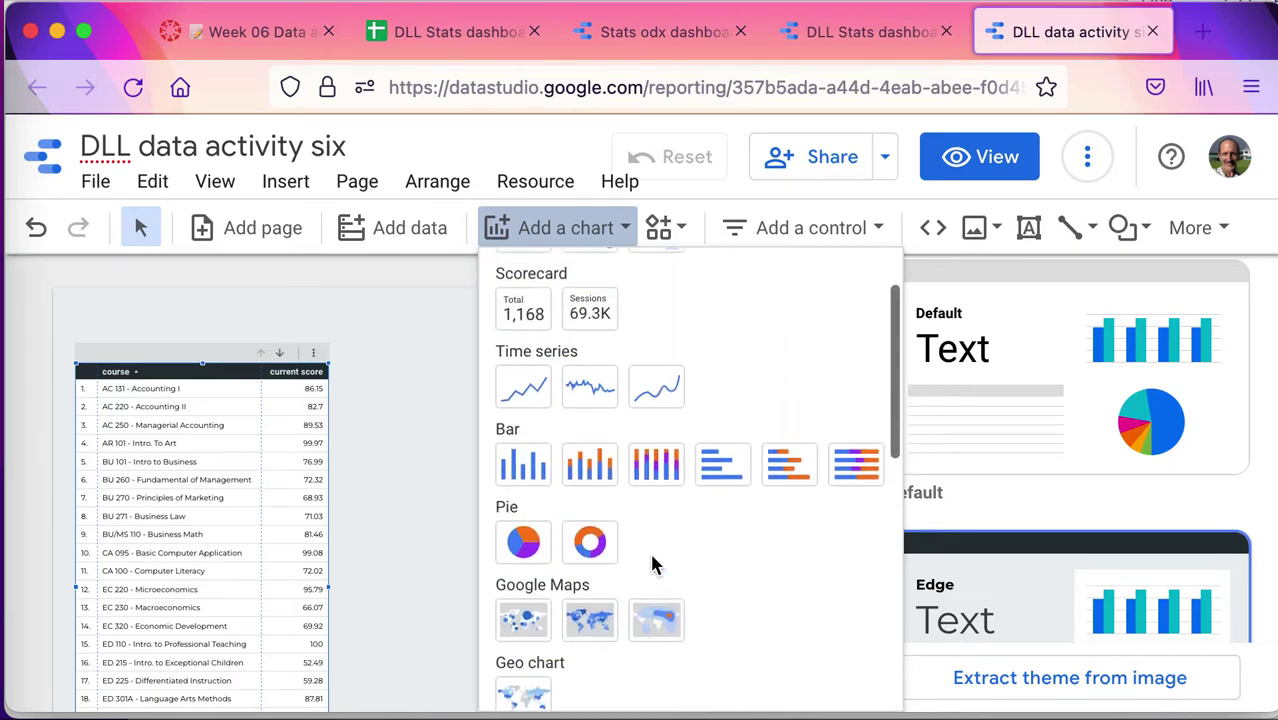
pyautogui.click(528, 475)
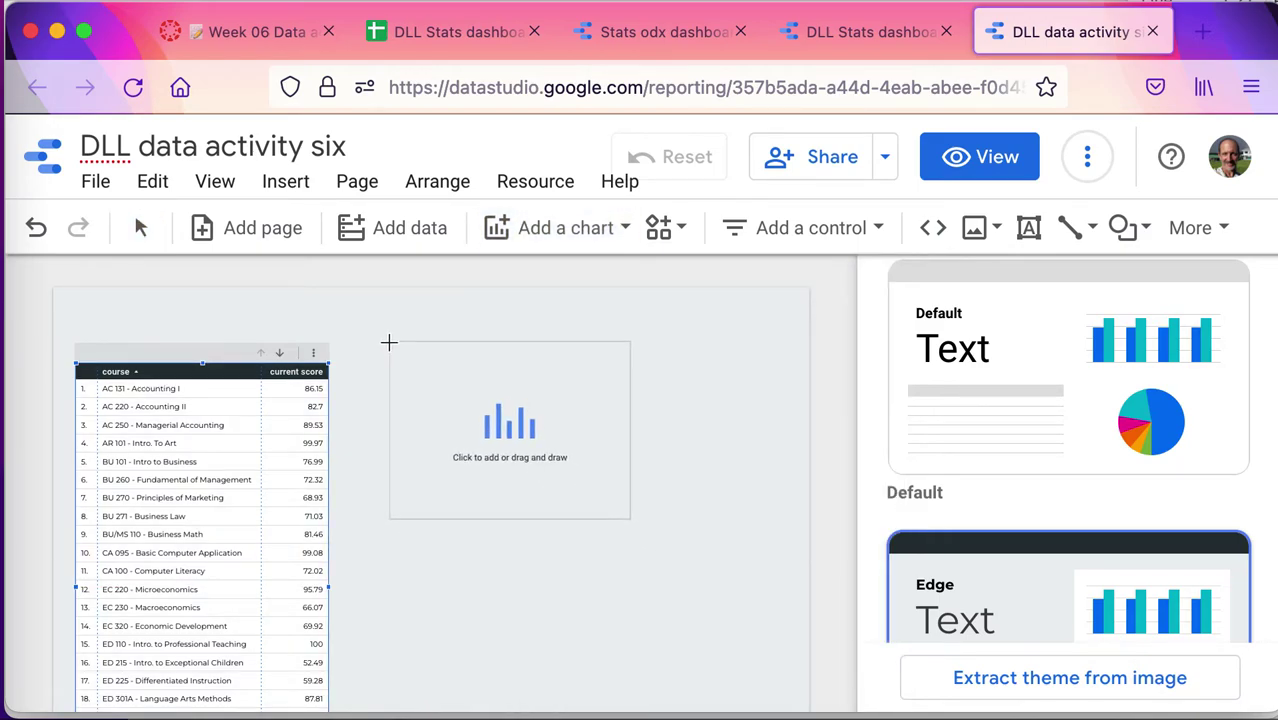
pyautogui.click(389, 343)
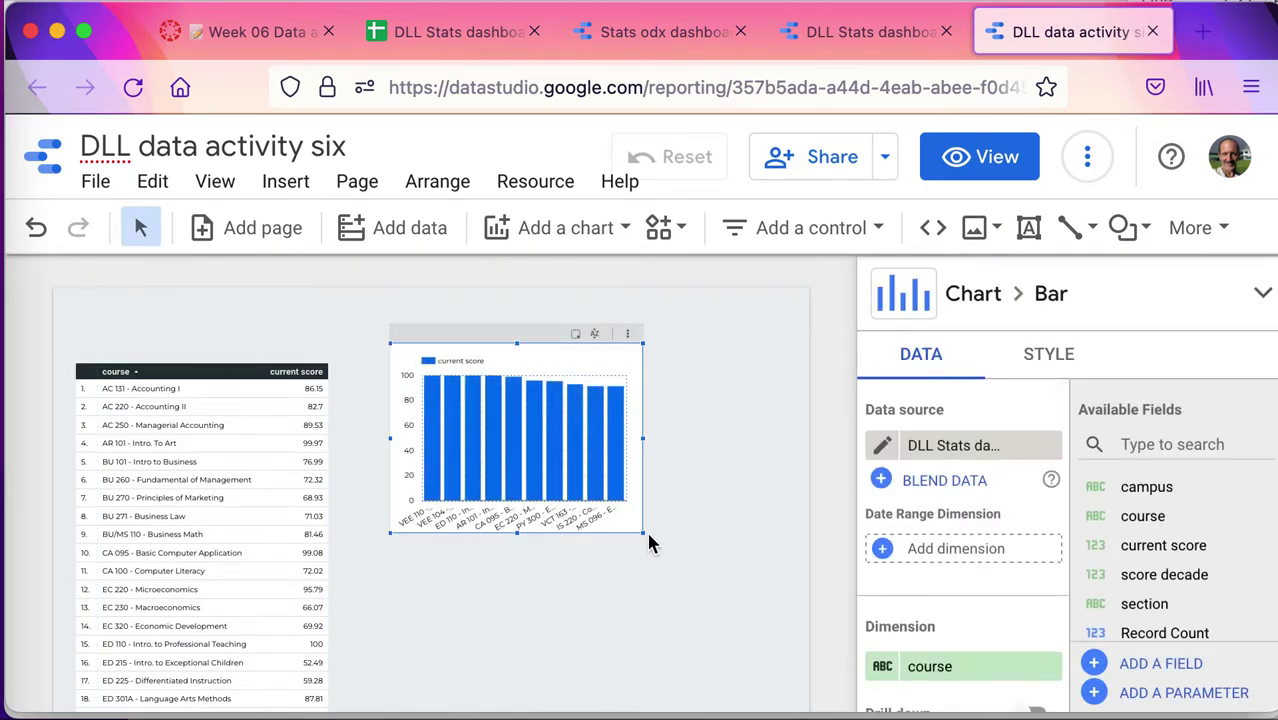
pyautogui.moveTo(643, 535); pyautogui.dragTo(803, 585)
# Step: Set the chart's dimension to score decade and its metric to Record Count
pyautogui.scroll(-1, 768, 637)
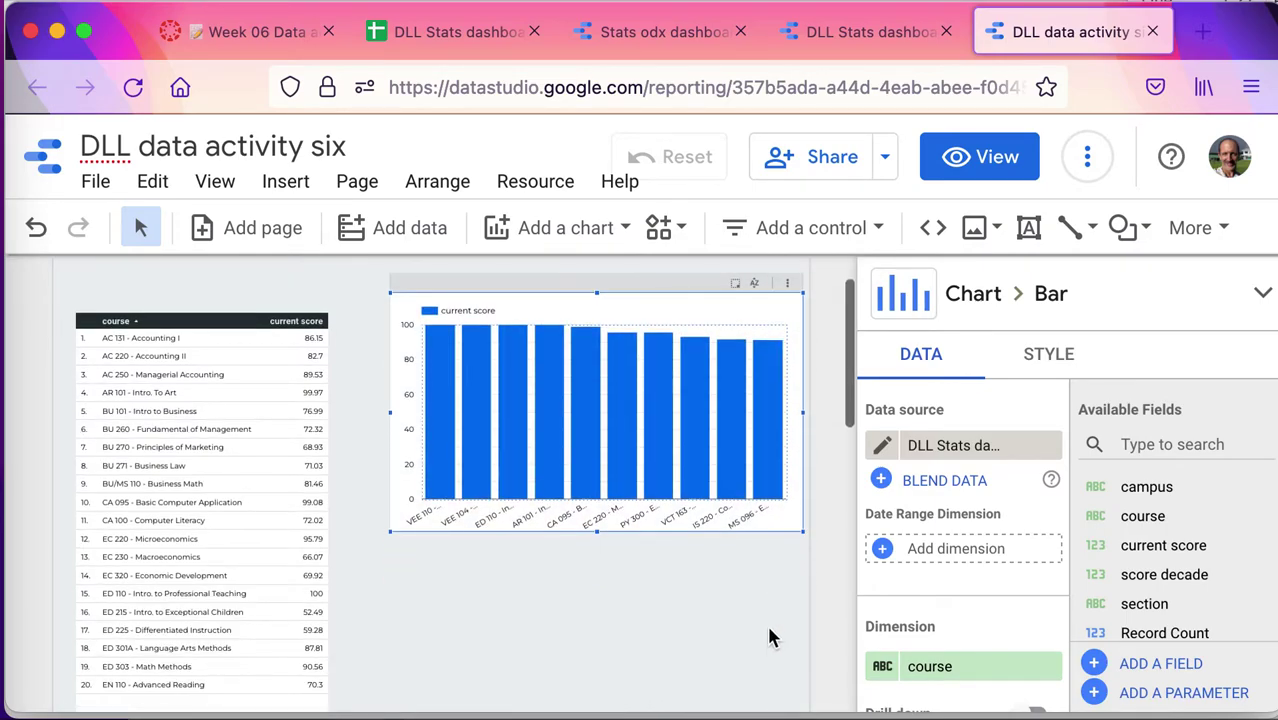
pyautogui.scroll(-2, 928, 557)
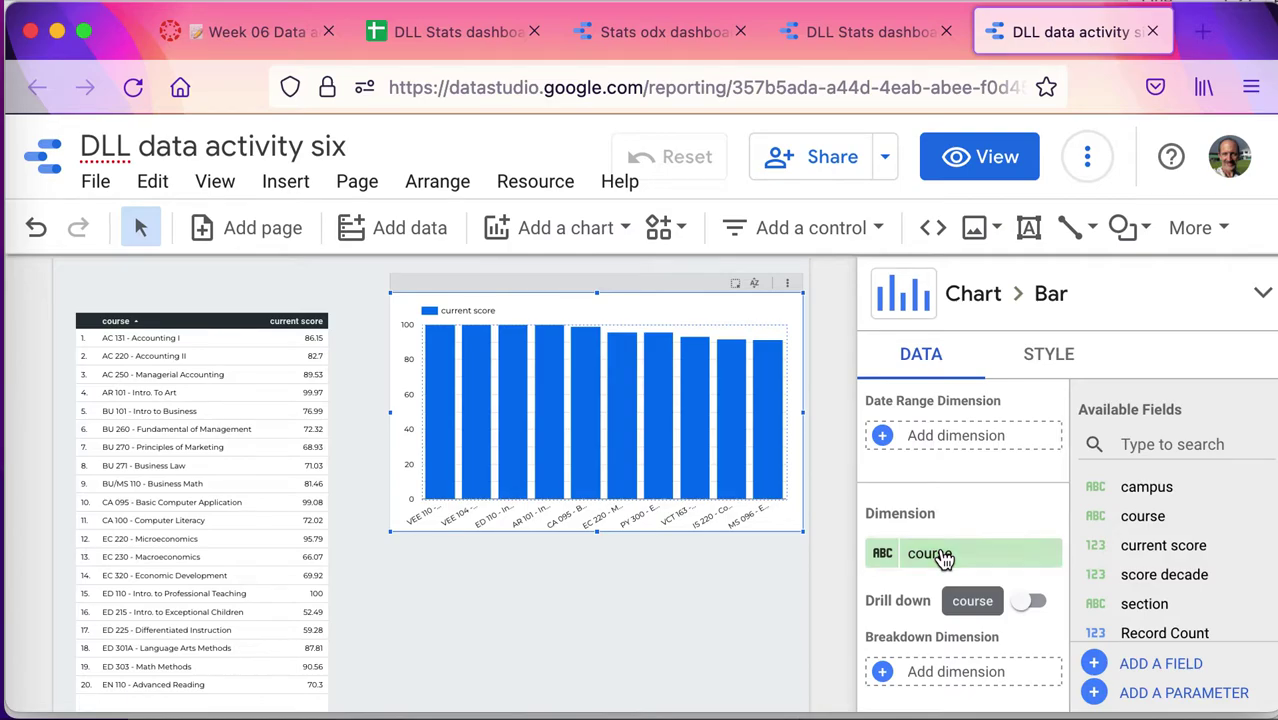
pyautogui.click(943, 557)
pyautogui.click(928, 508)
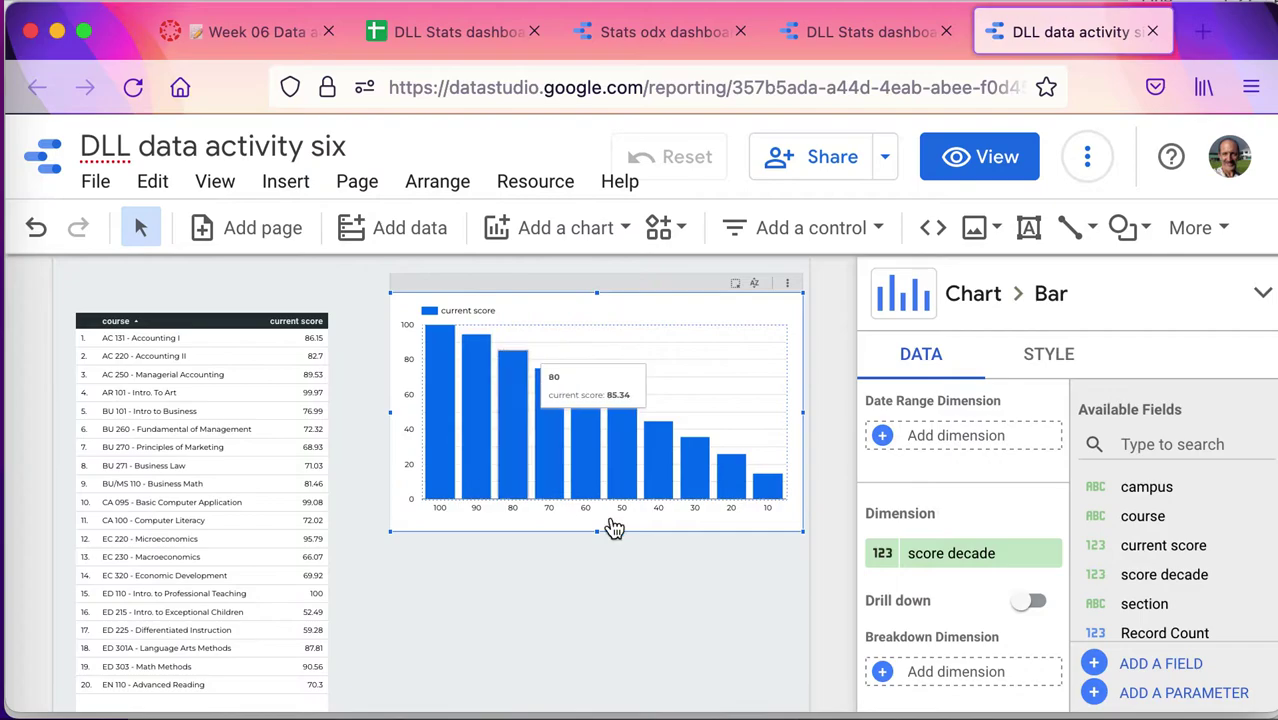
pyautogui.scroll(-4, 962, 622)
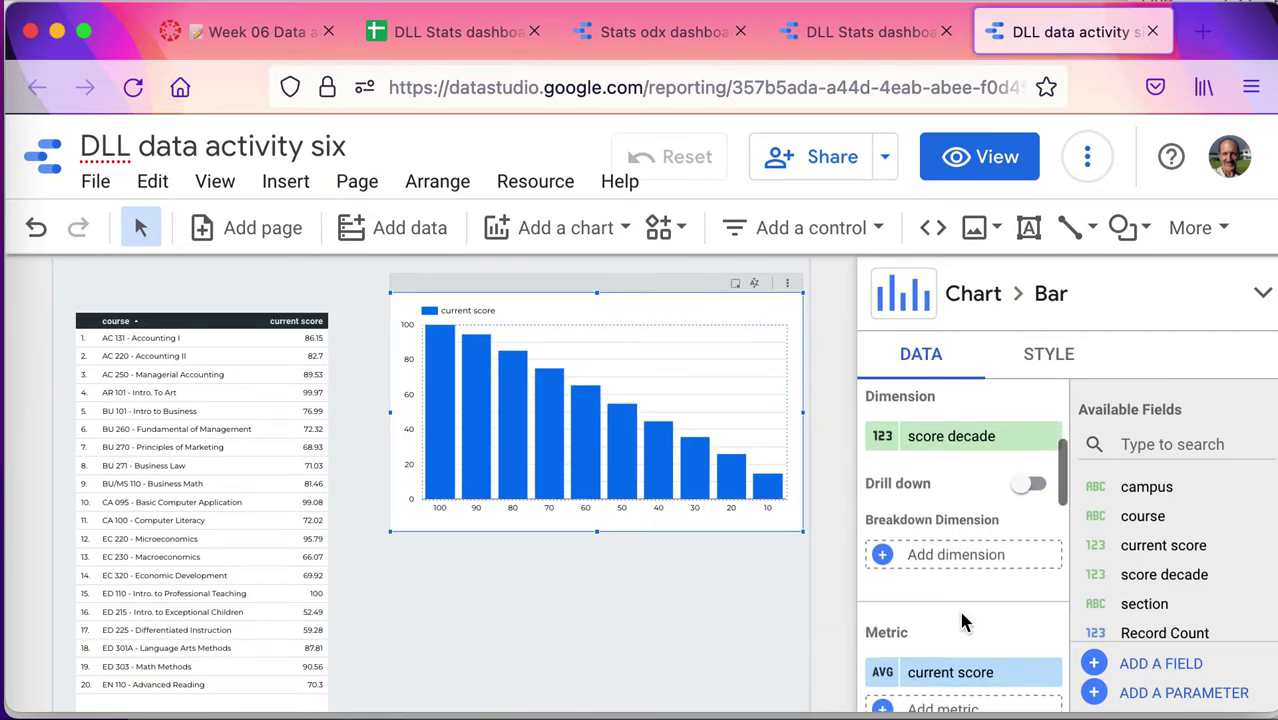
pyautogui.scroll(-1, 962, 622)
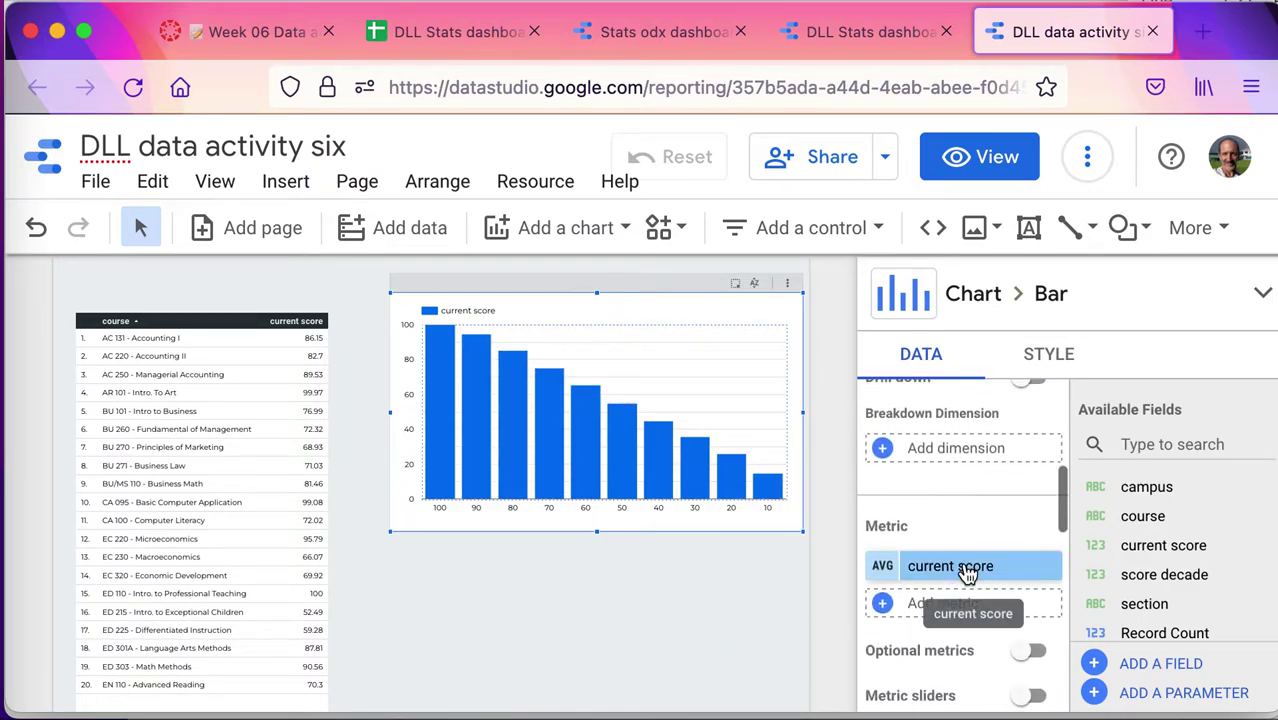
pyautogui.click(967, 570)
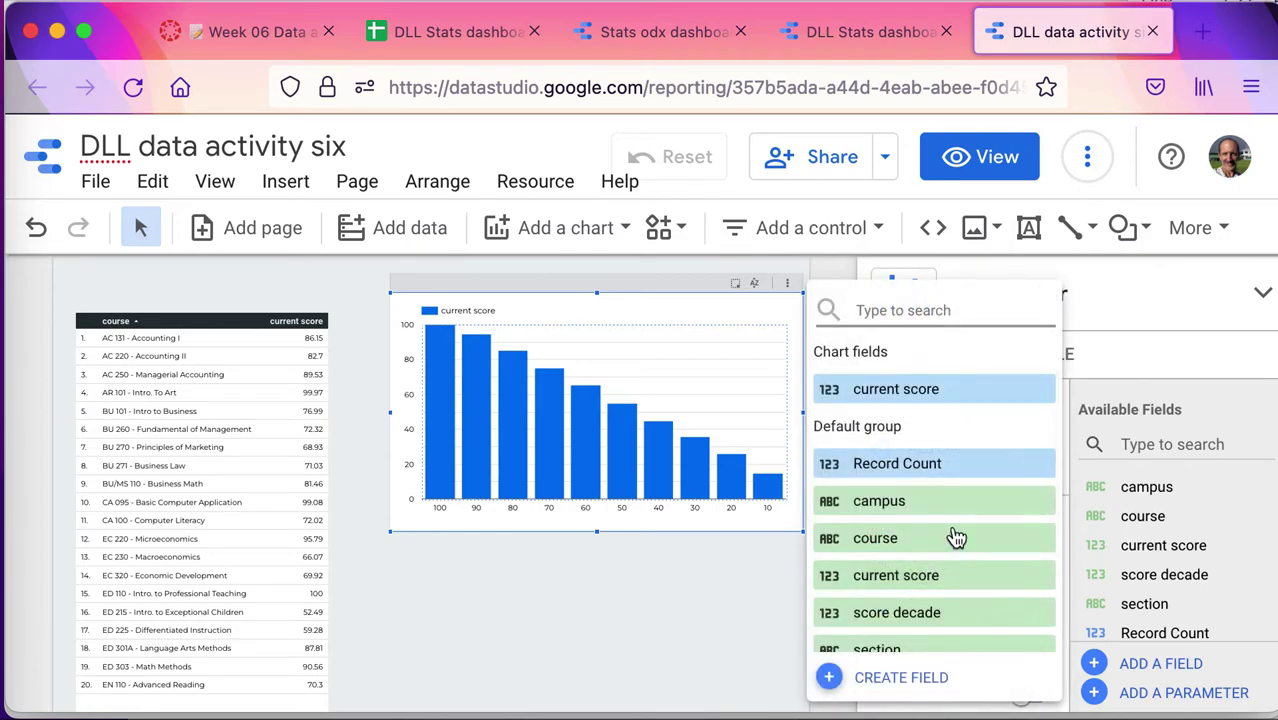
pyautogui.click(910, 464)
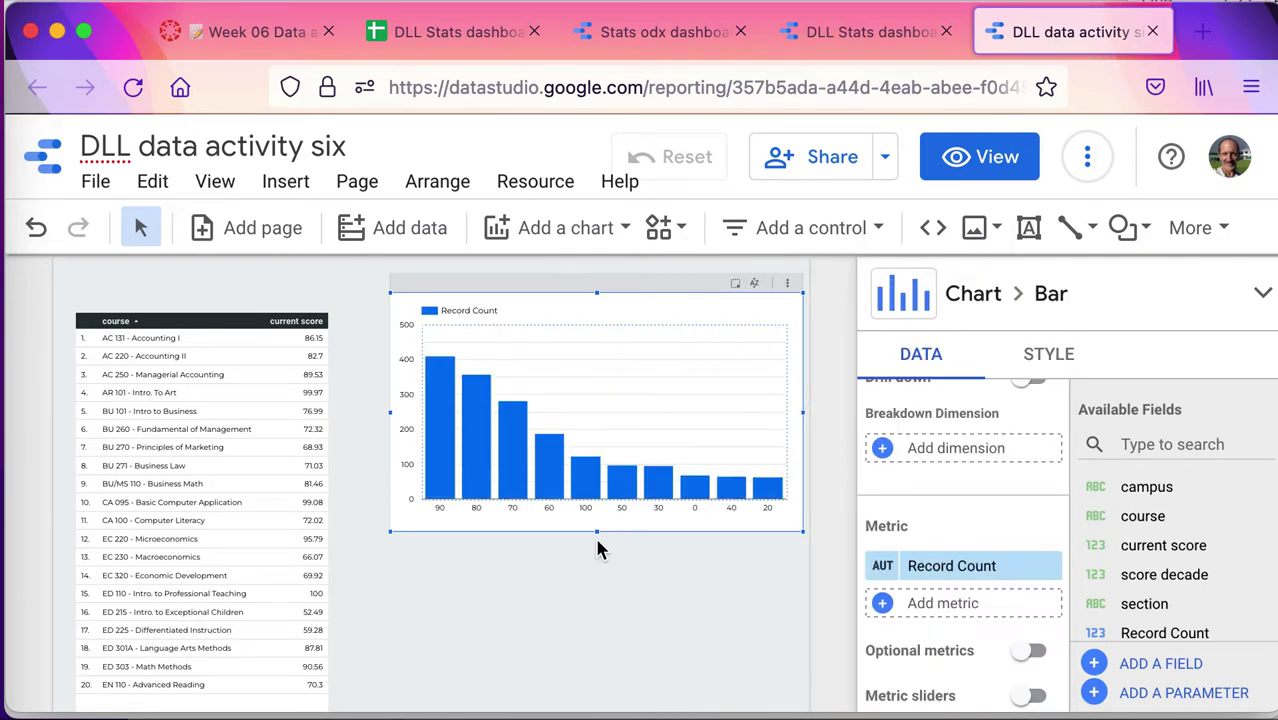
# Step: Sort the bars by score decade, descending from 100 to 10
pyautogui.scroll(-5, 998, 609)
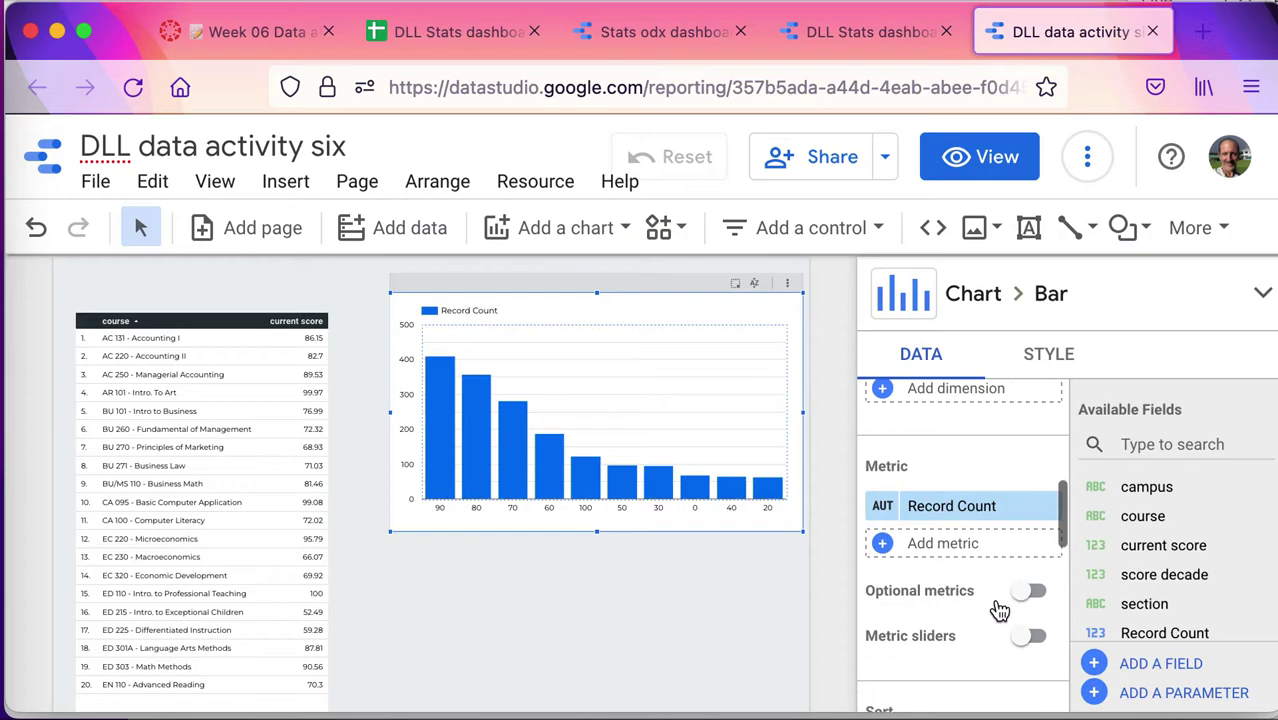
pyautogui.scroll(-1, 998, 609)
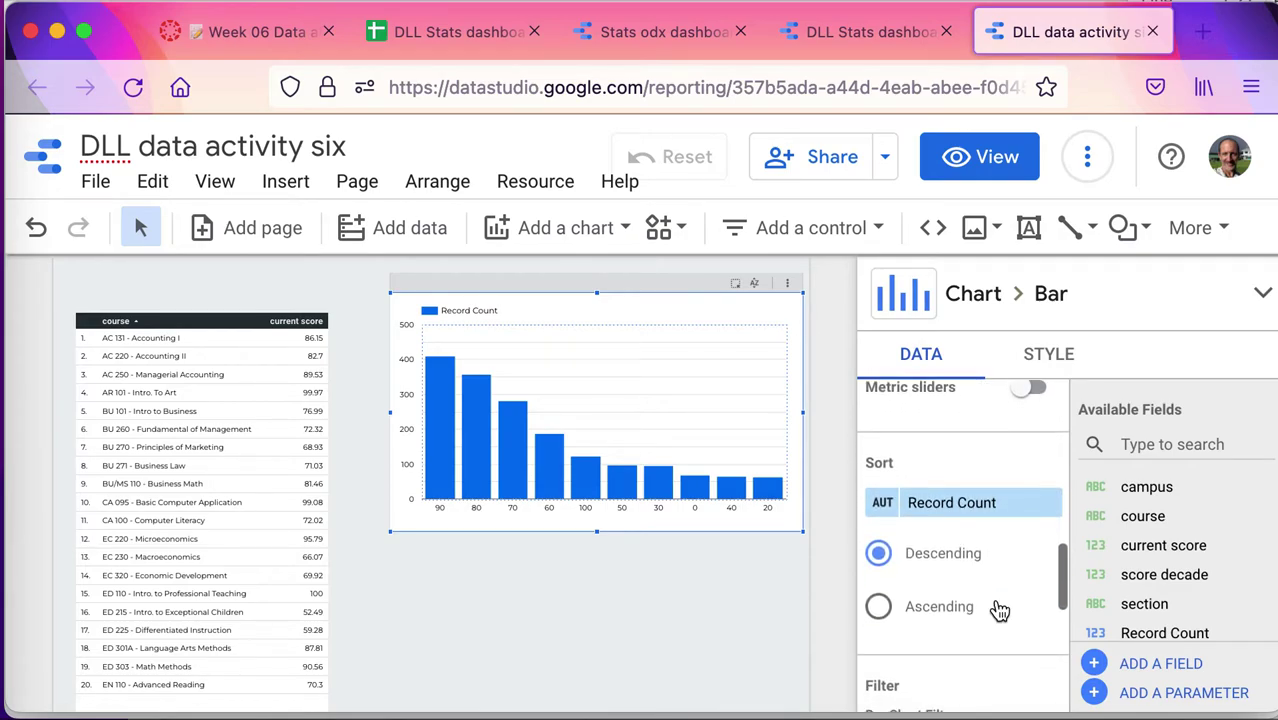
pyautogui.click(944, 511)
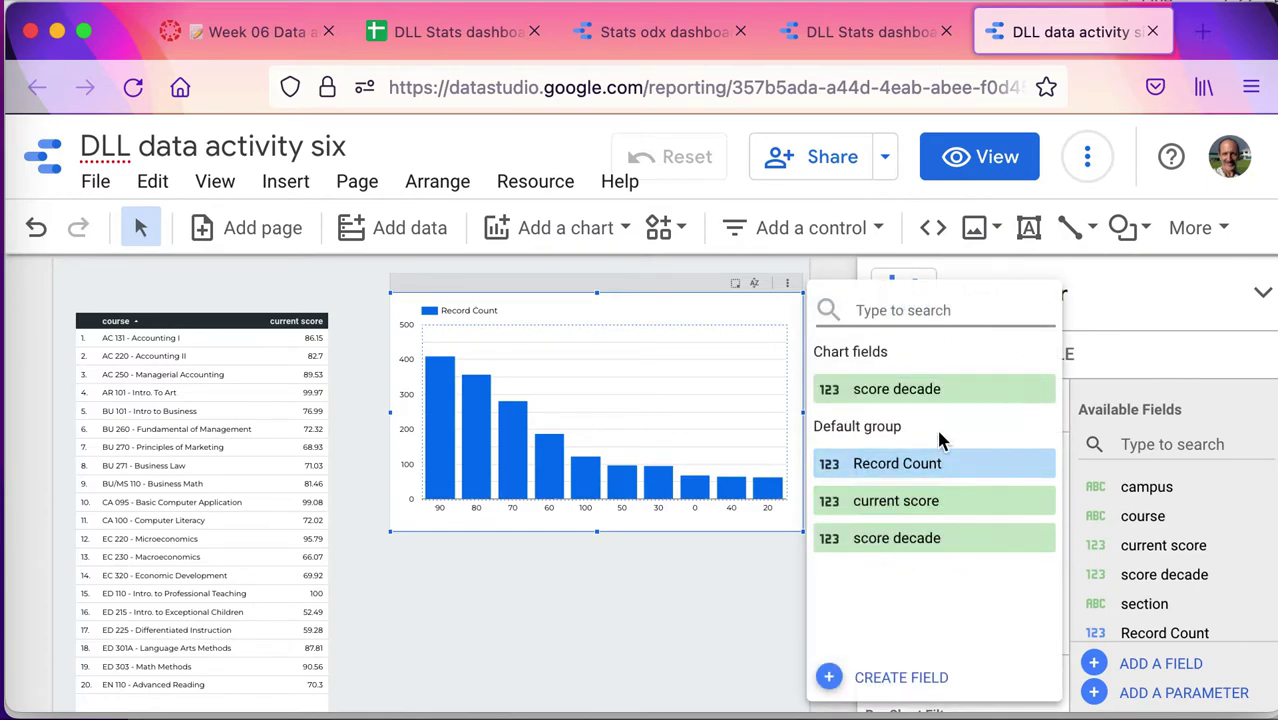
pyautogui.click(942, 398)
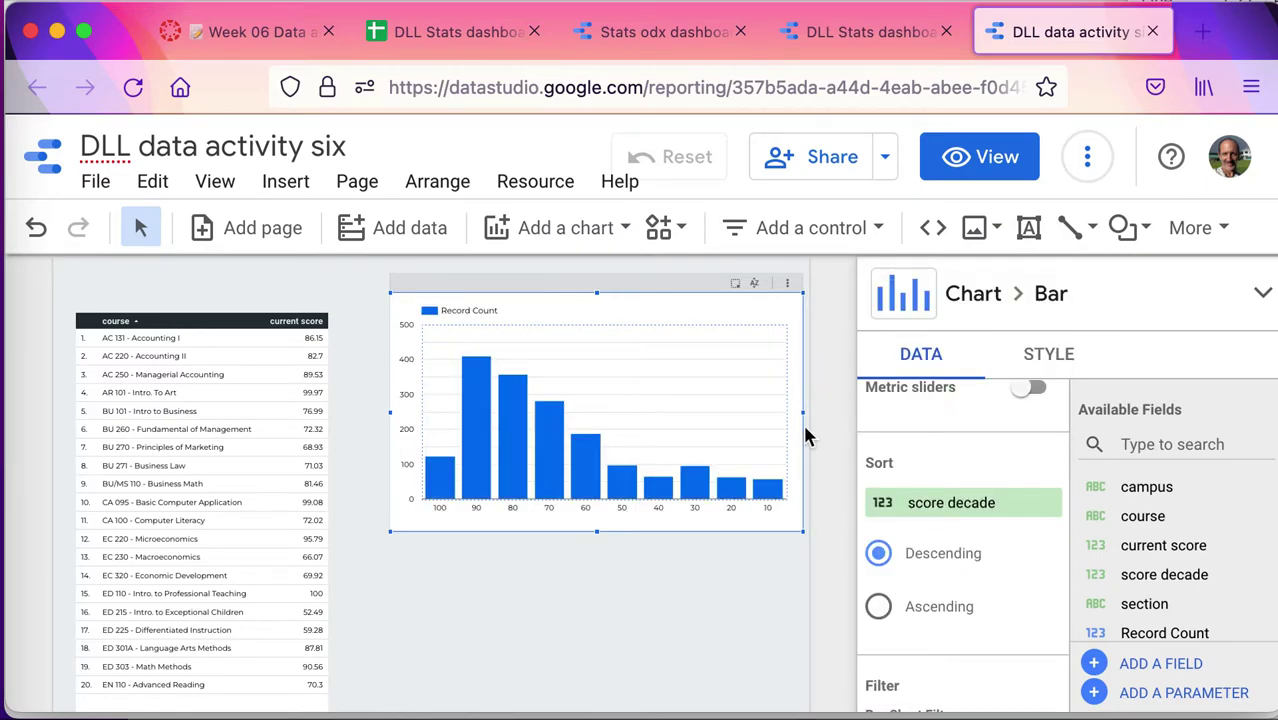
pyautogui.scroll(-3, 961, 531)
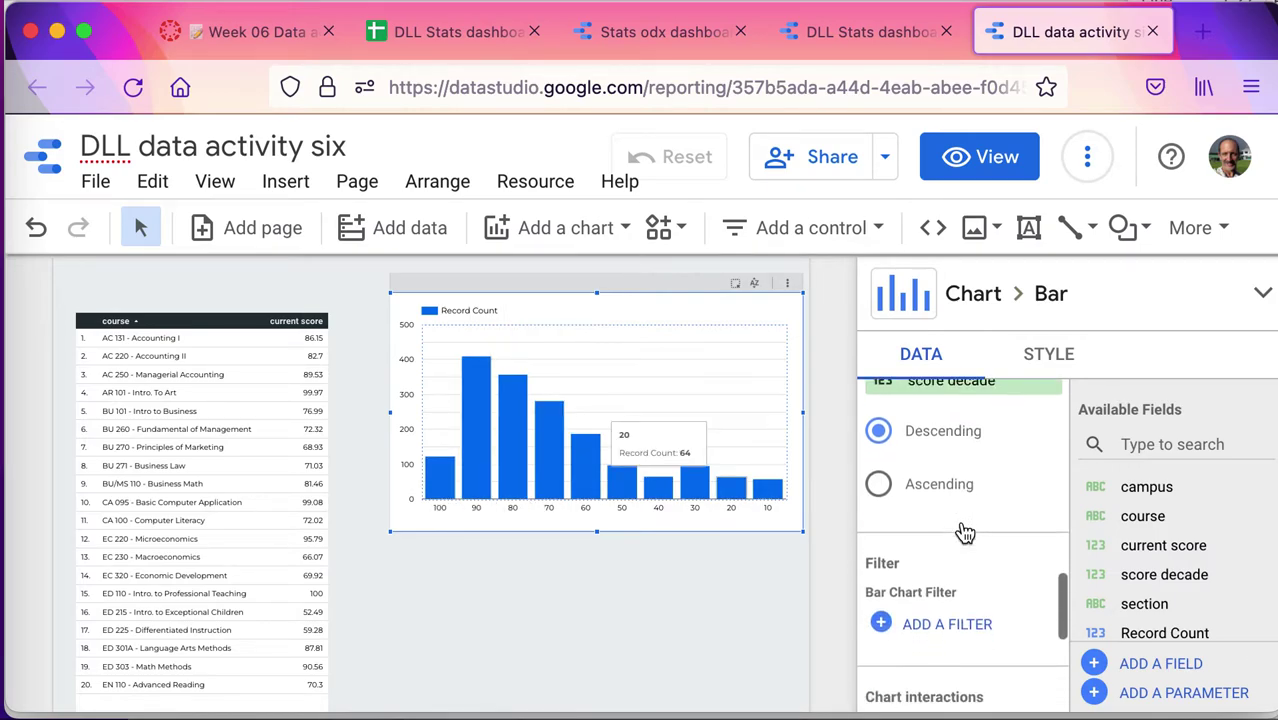
pyautogui.scroll(-2, 961, 531)
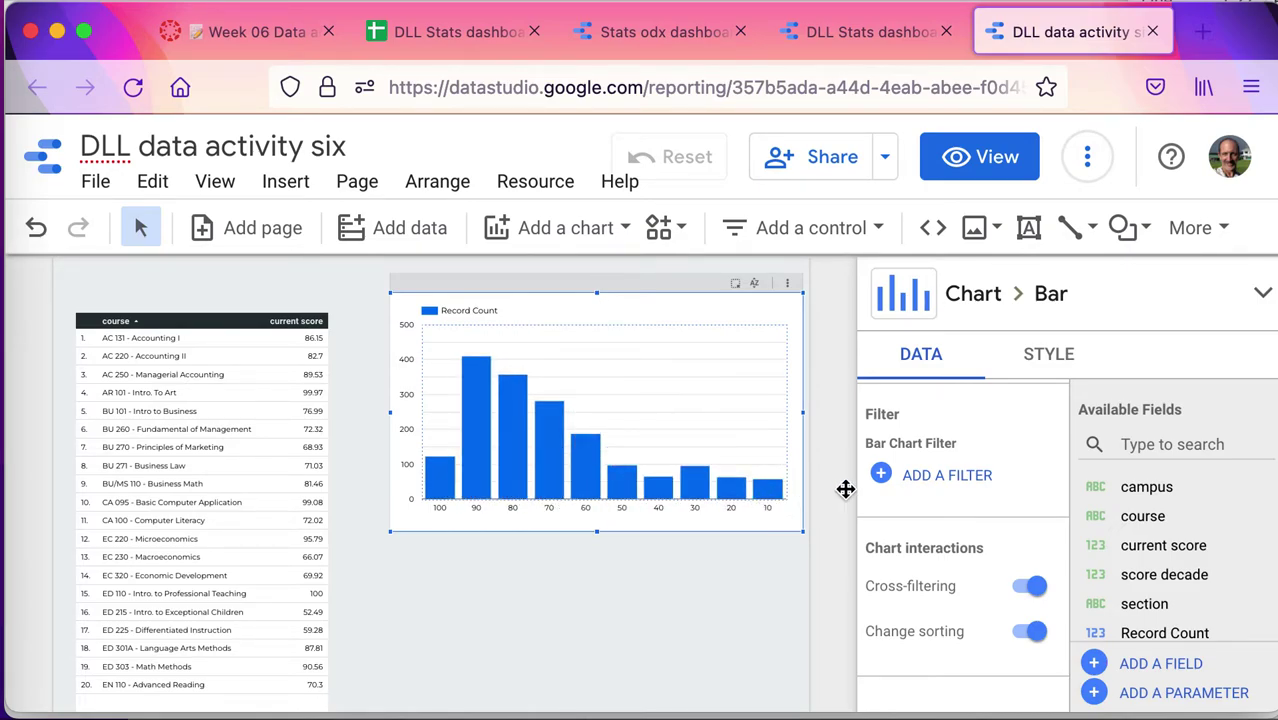
# Step: In the histogram's Style settings, raise Bars from 10 to 11 to include the 0 decade
pyautogui.scroll(-3, 1033, 490)
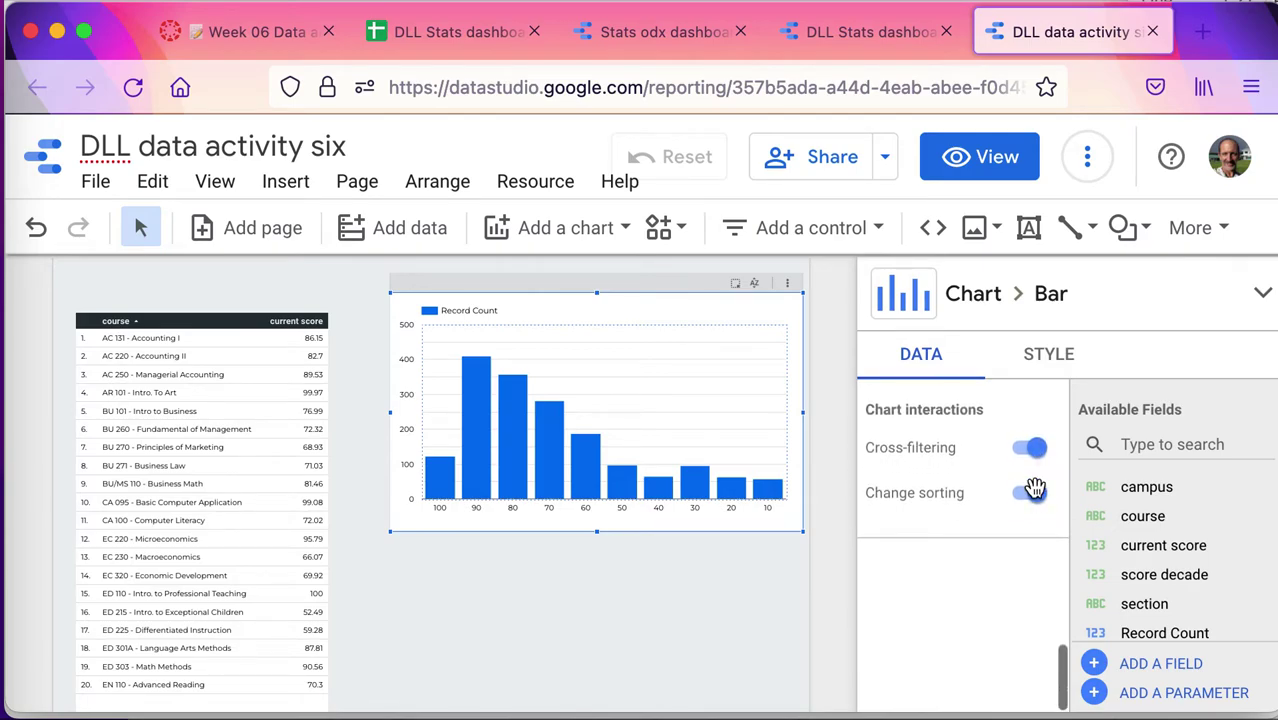
pyautogui.scroll(4, 944, 520)
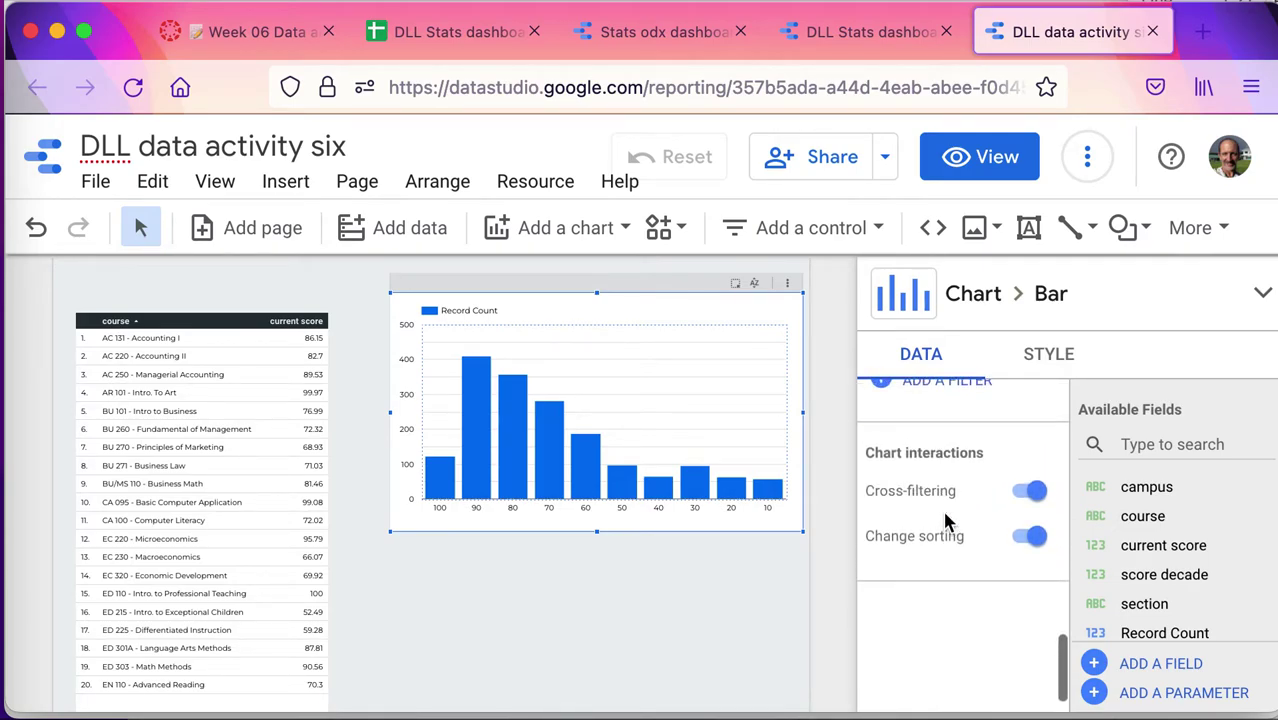
pyautogui.scroll(-4, 948, 522)
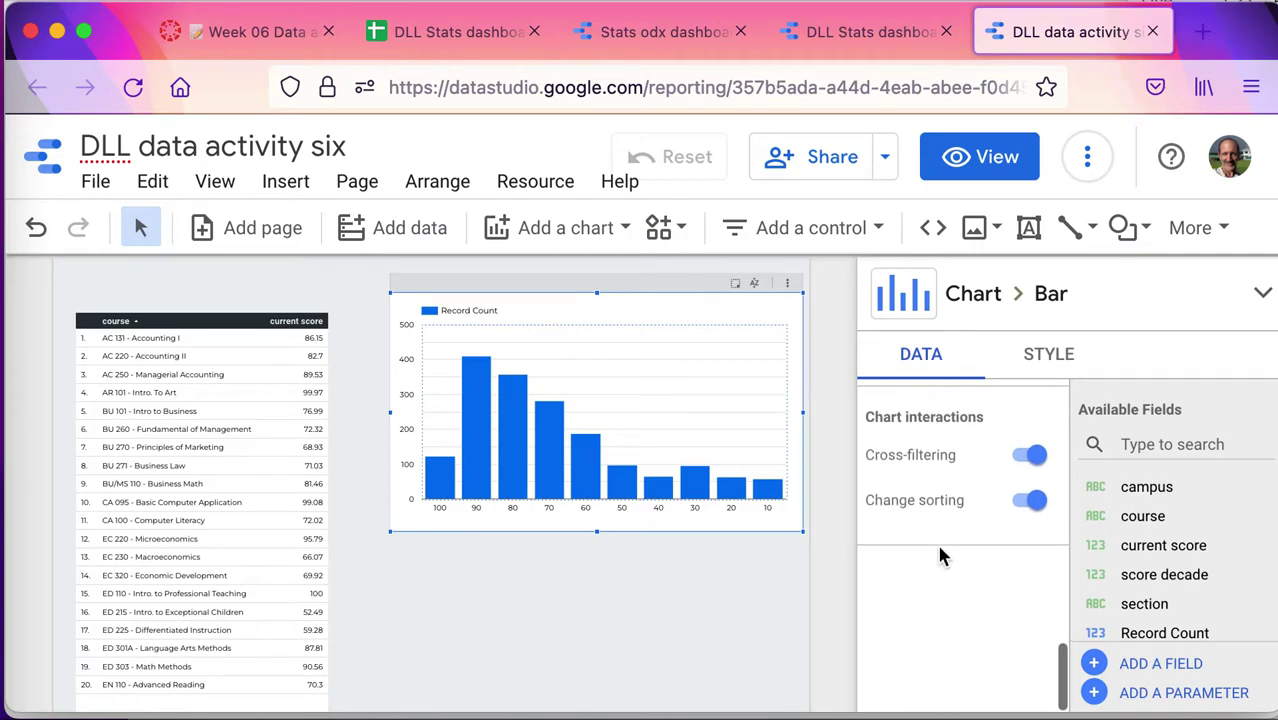
pyautogui.scroll(8, 952, 530)
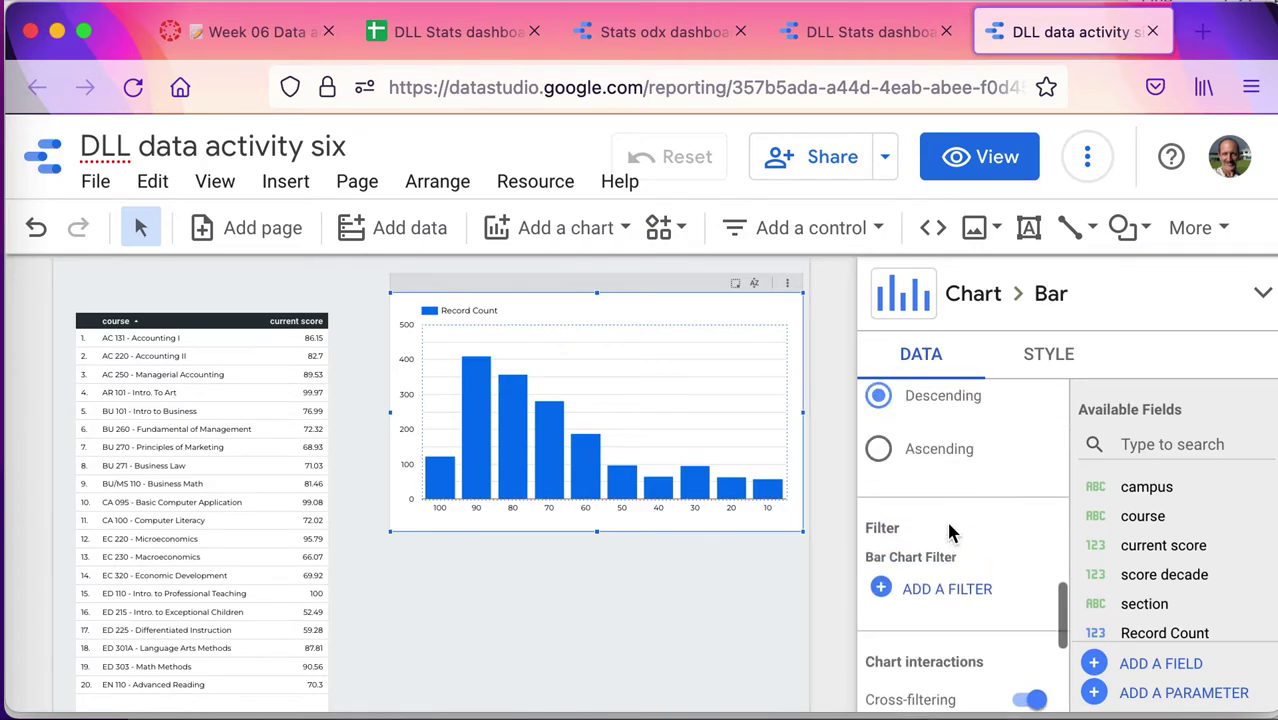
pyautogui.click(1048, 363)
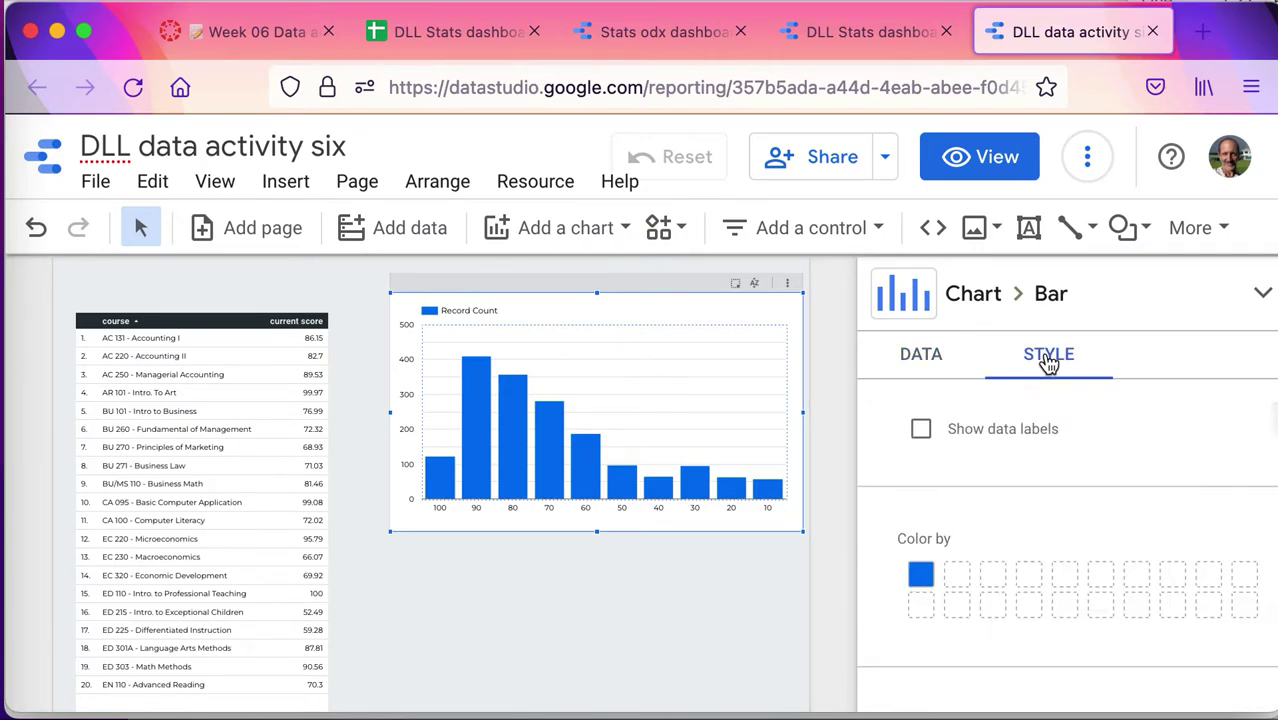
pyautogui.scroll(2, 1035, 450)
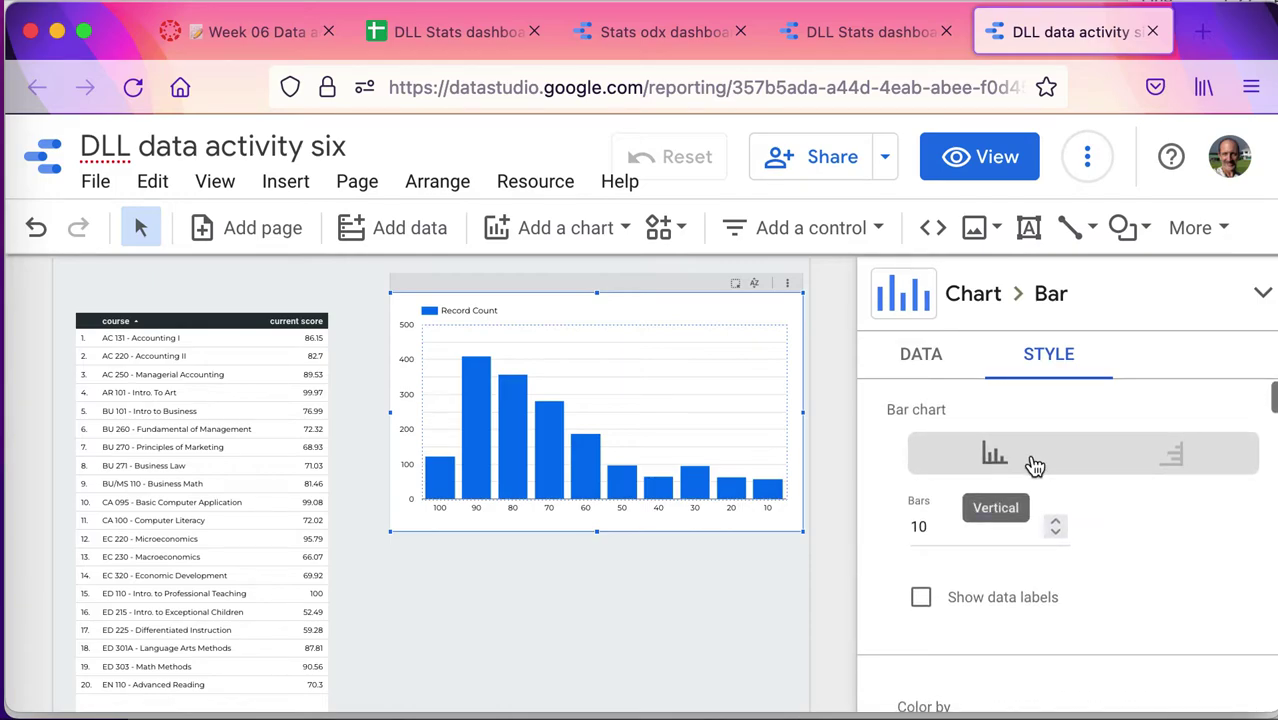
pyautogui.click(1055, 524)
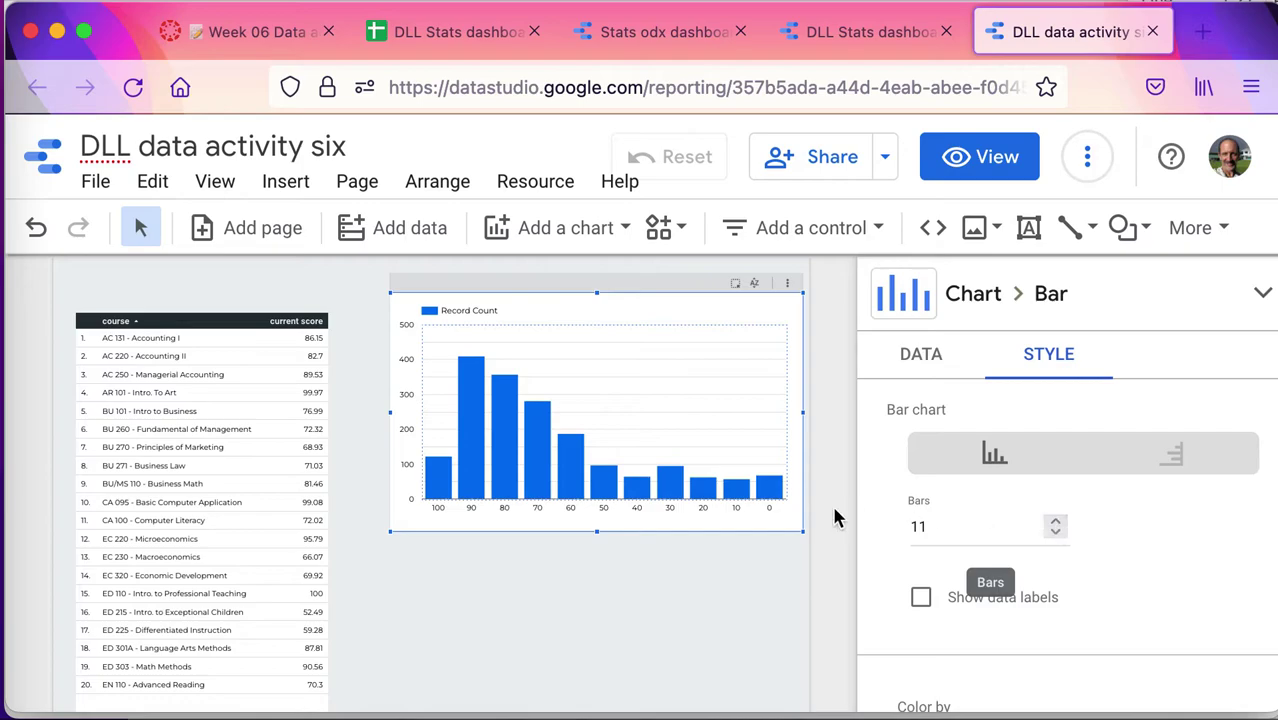
pyautogui.moveTo(768, 500)
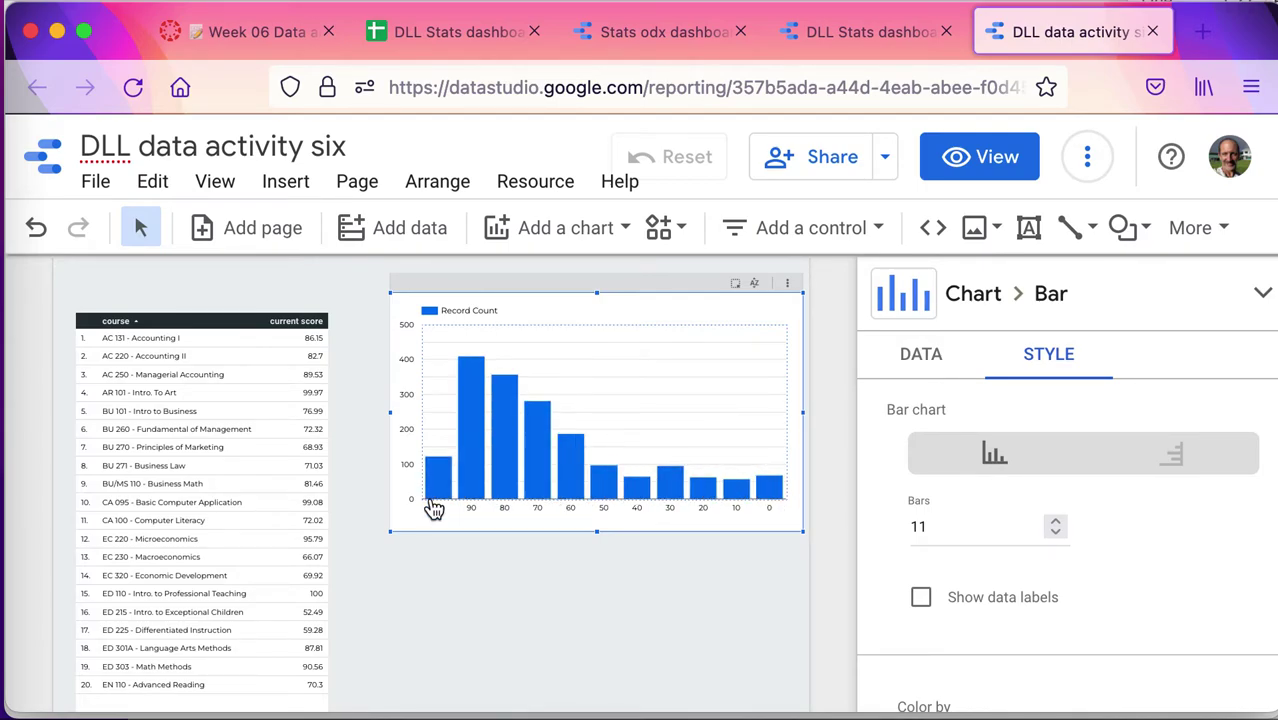
pyautogui.moveTo(434, 470)
pyautogui.moveTo(474, 478)
# Step: Place a fixed-size list control below the histogram, set its field to campus, and make it taller
pyautogui.scroll(-5, 399, 630)
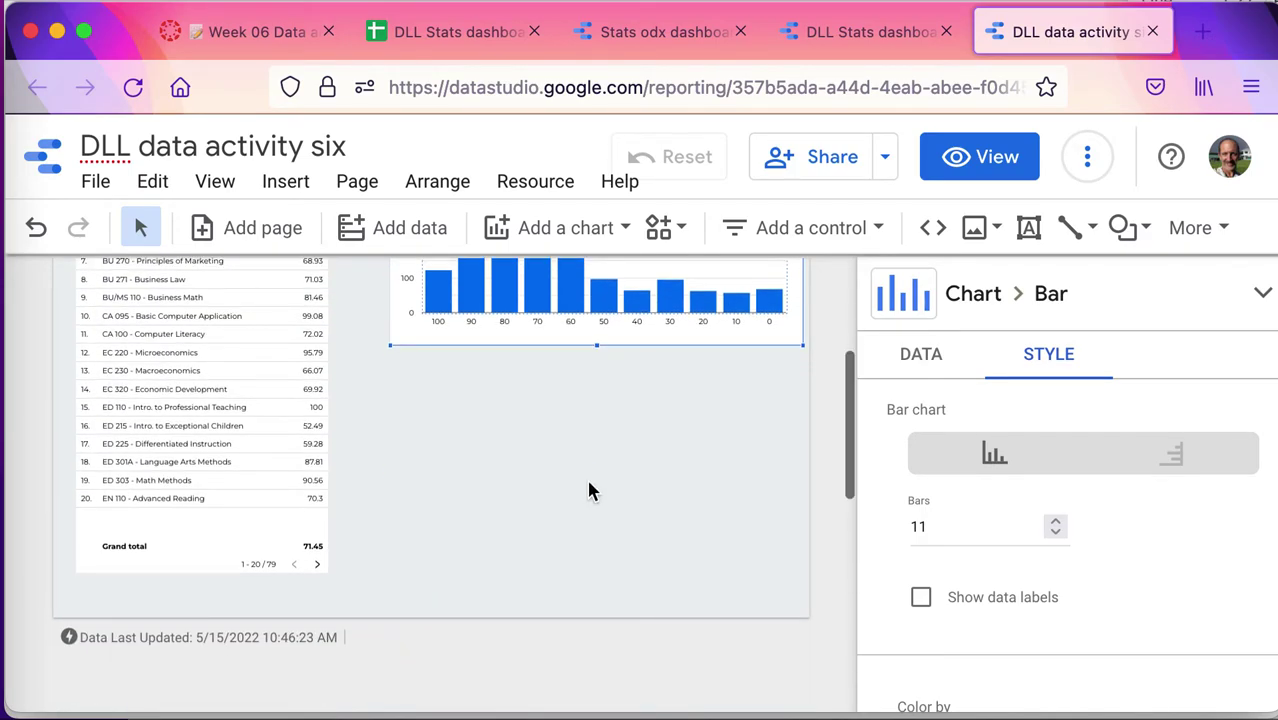
pyautogui.scroll(1, 632, 457)
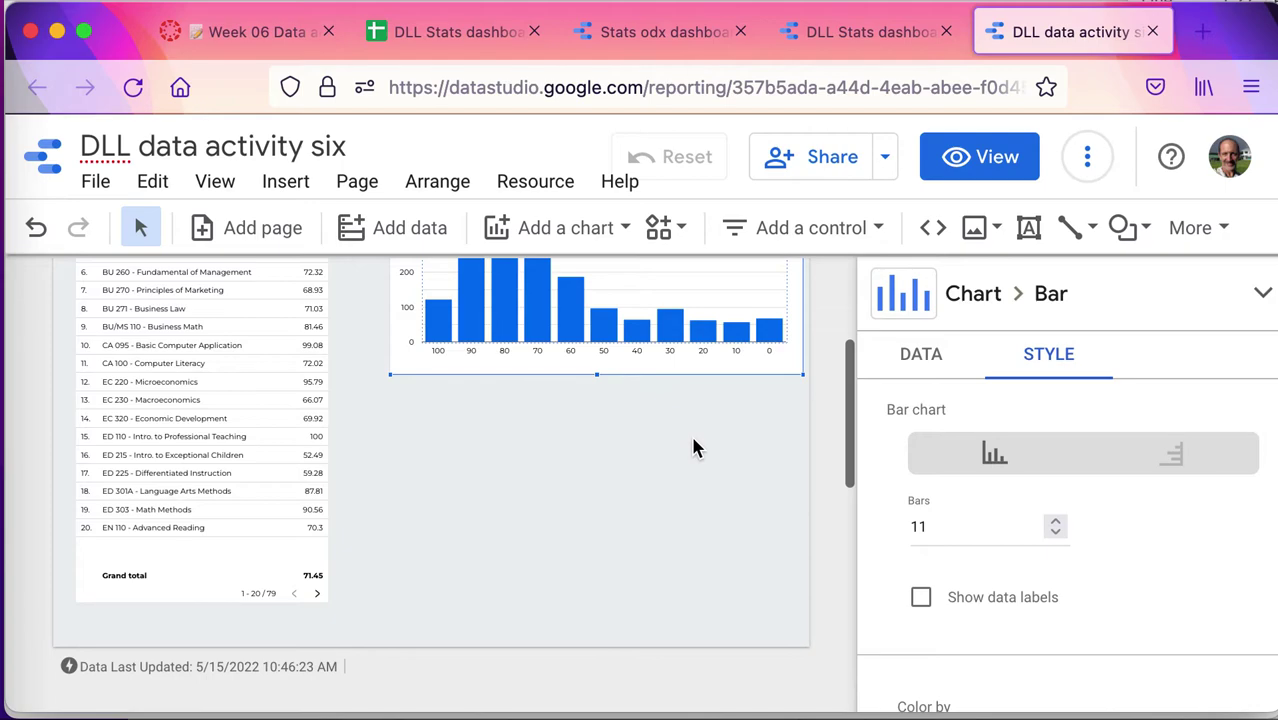
pyautogui.click(812, 230)
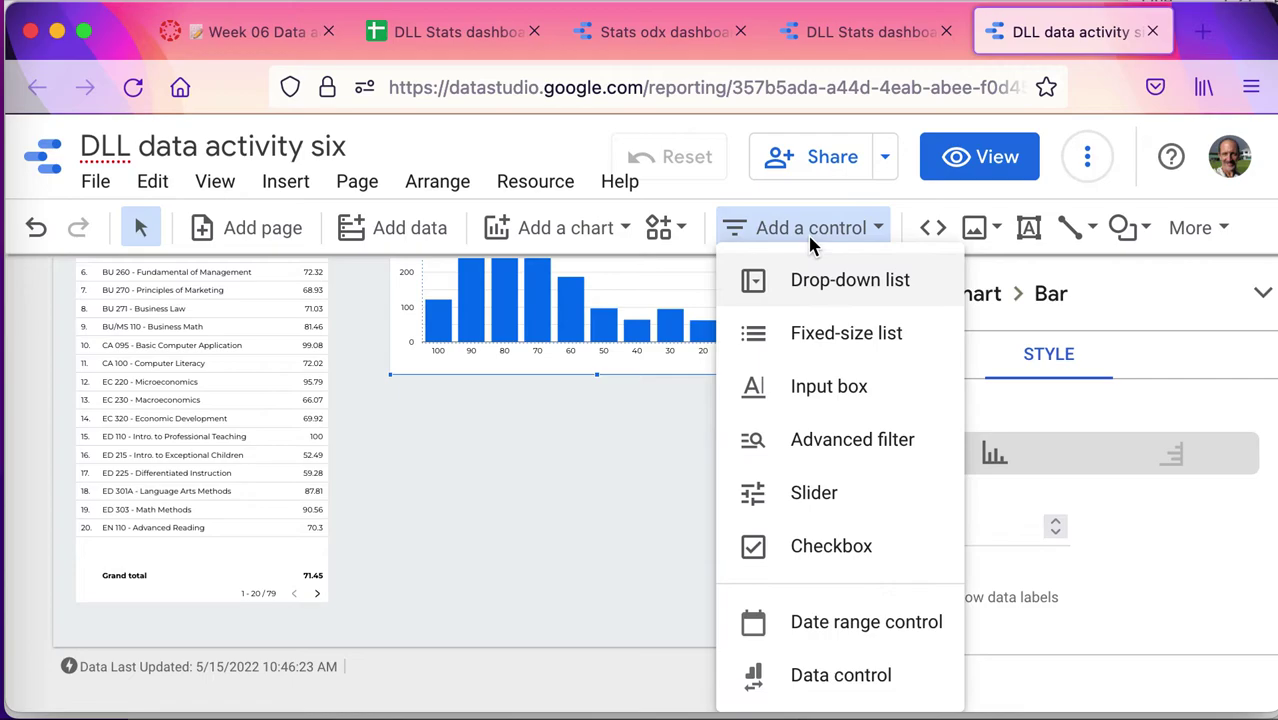
pyautogui.click(819, 342)
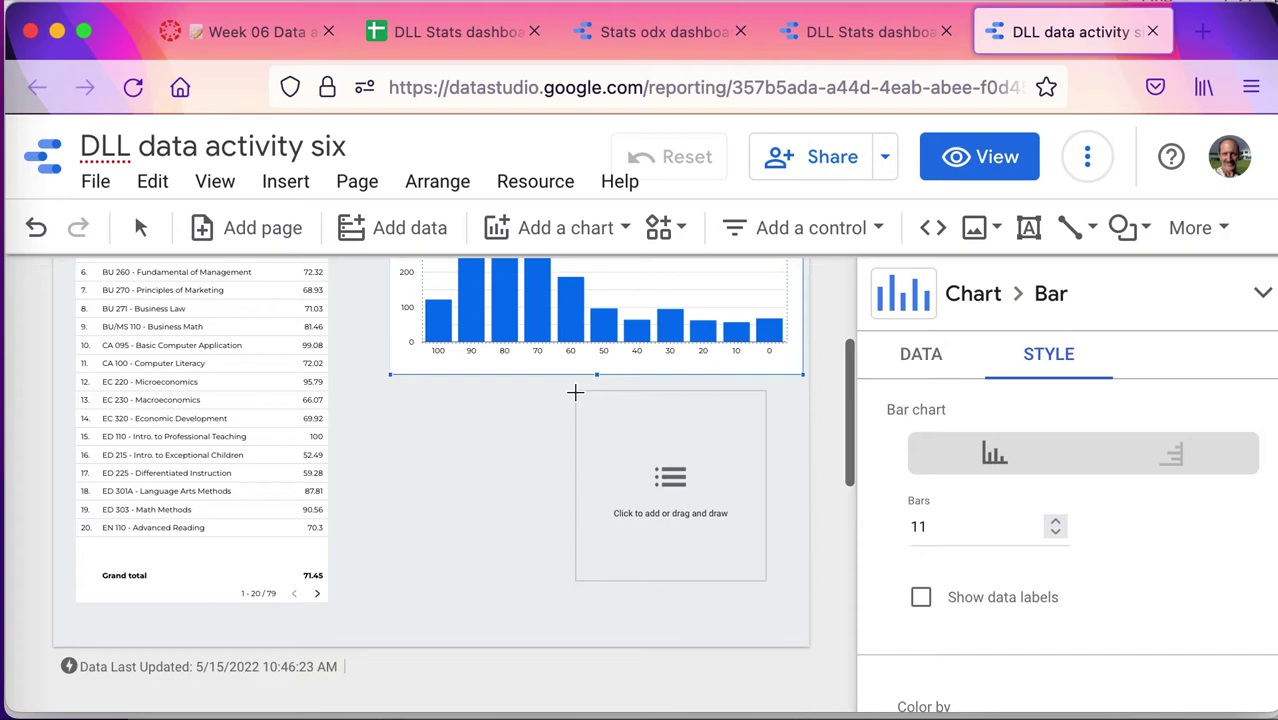
pyautogui.click(568, 390)
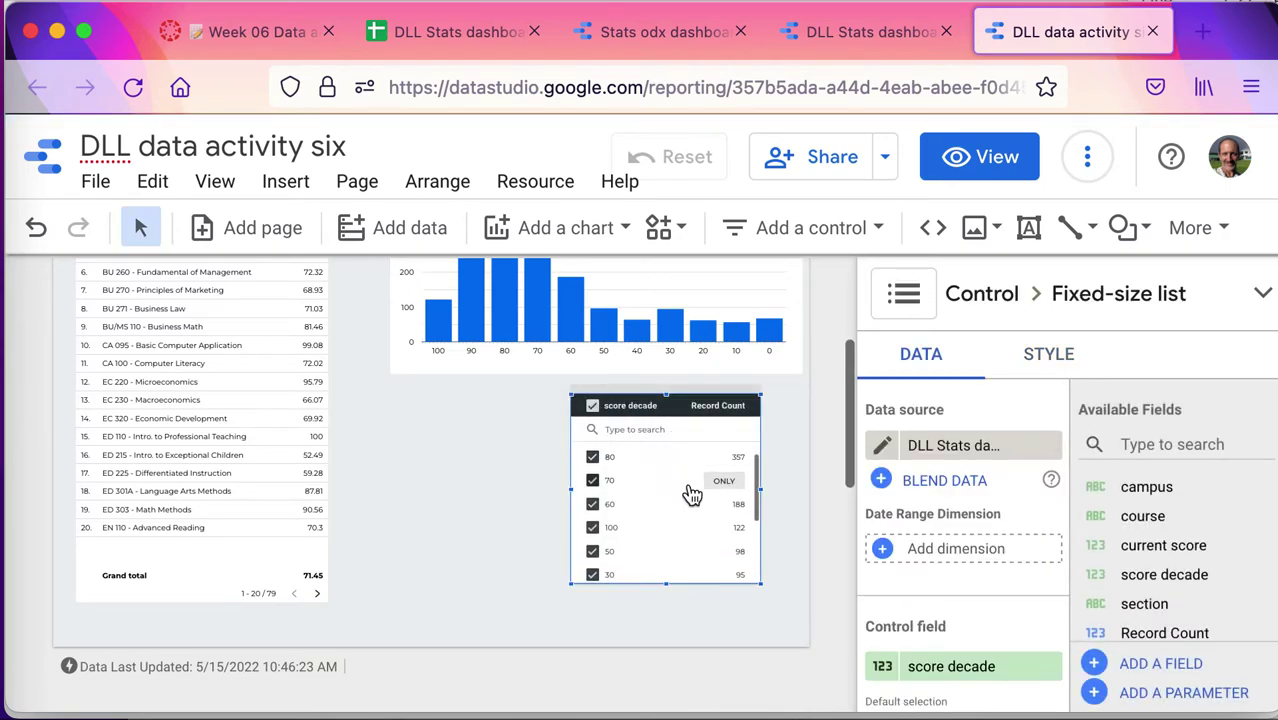
pyautogui.scroll(-2, 952, 566)
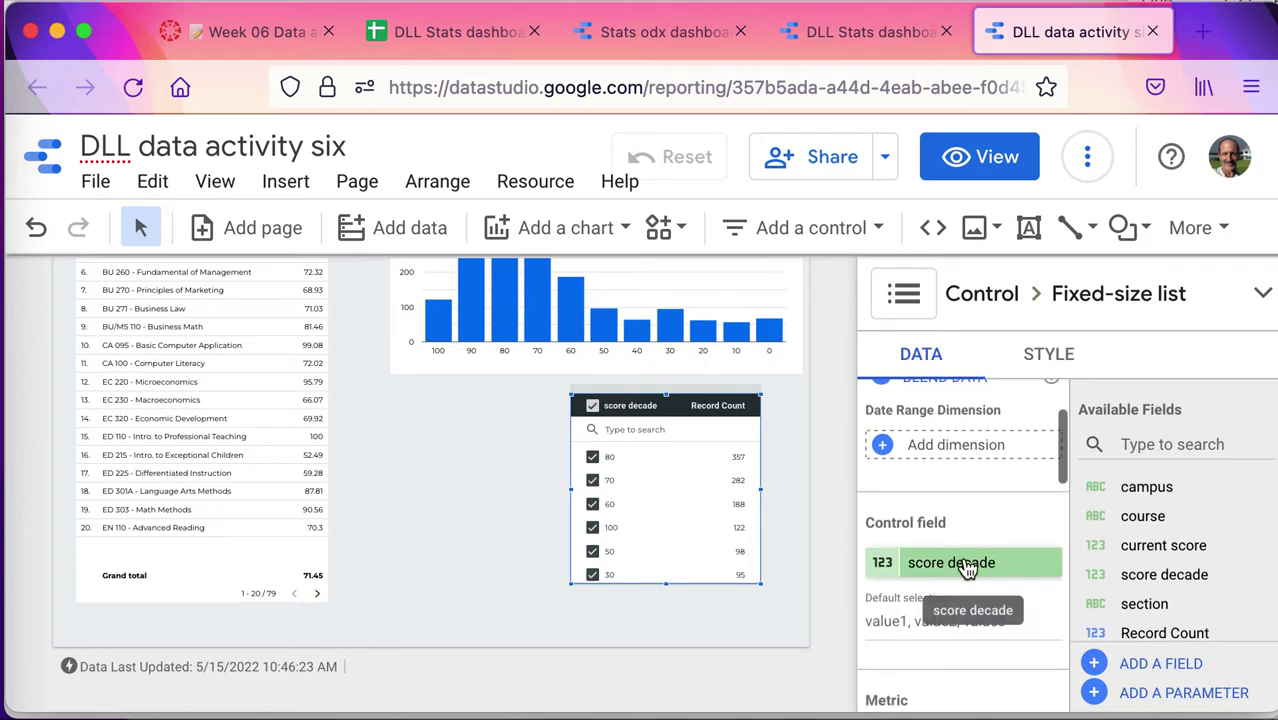
pyautogui.click(962, 566)
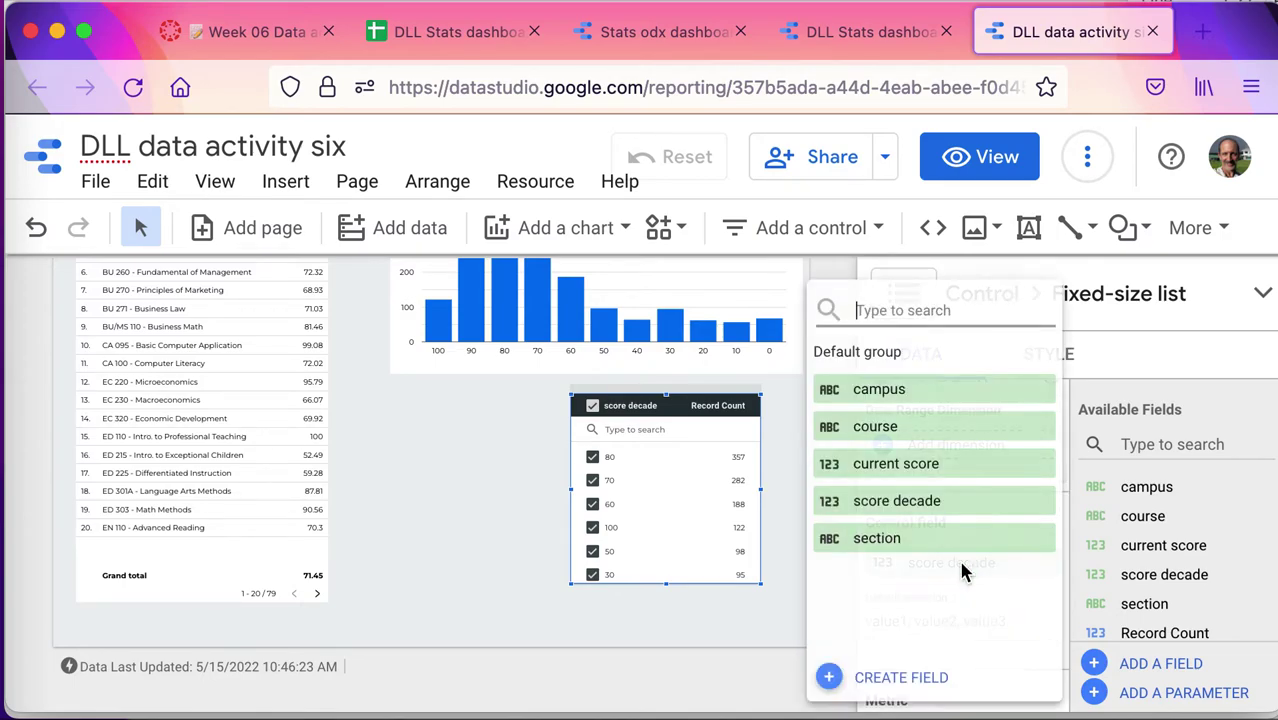
pyautogui.click(907, 390)
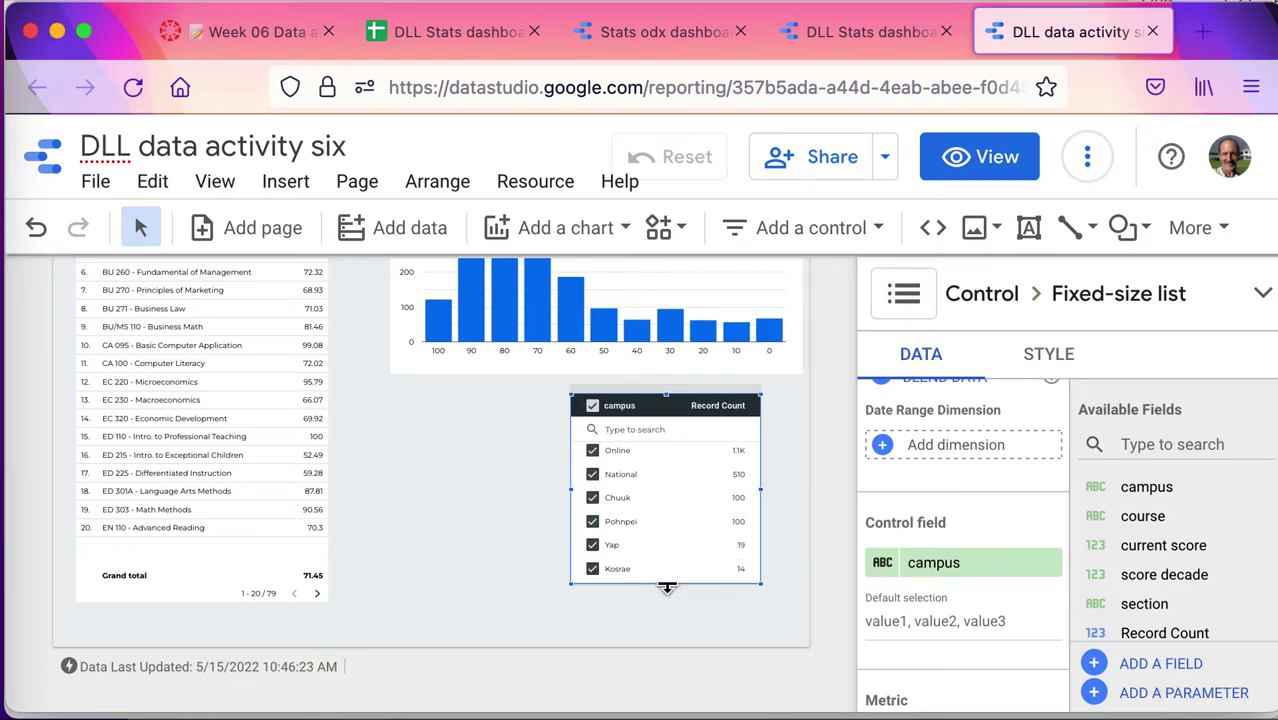
pyautogui.moveTo(667, 588); pyautogui.dragTo(667, 616)
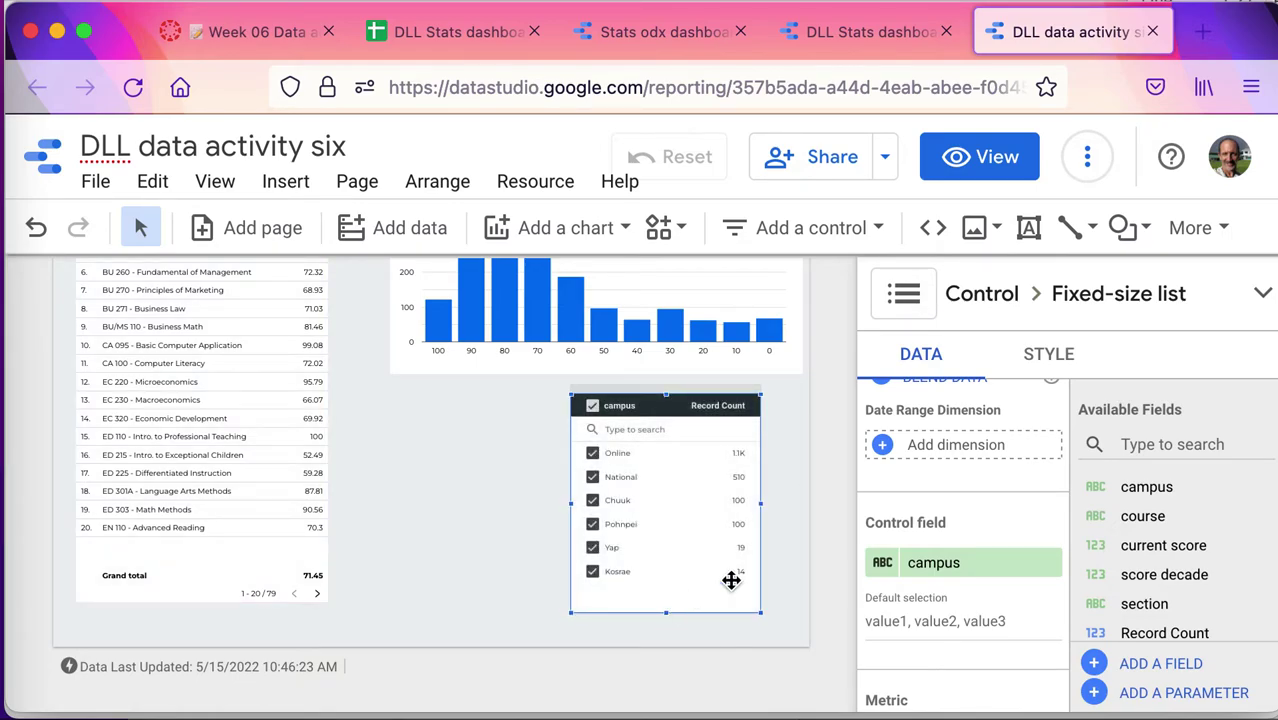
# Step: Set the campus list's metric to current score
pyautogui.scroll(-3, 970, 585)
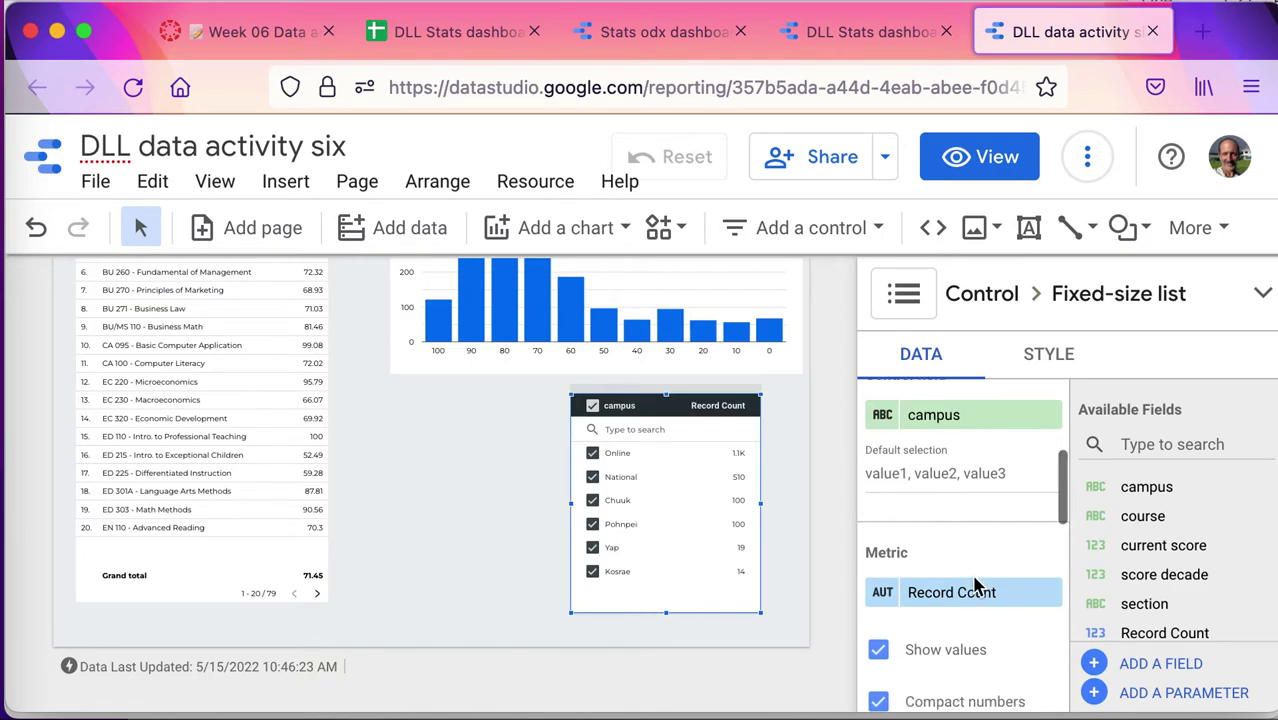
pyautogui.scroll(-1, 975, 585)
pyautogui.click(970, 562)
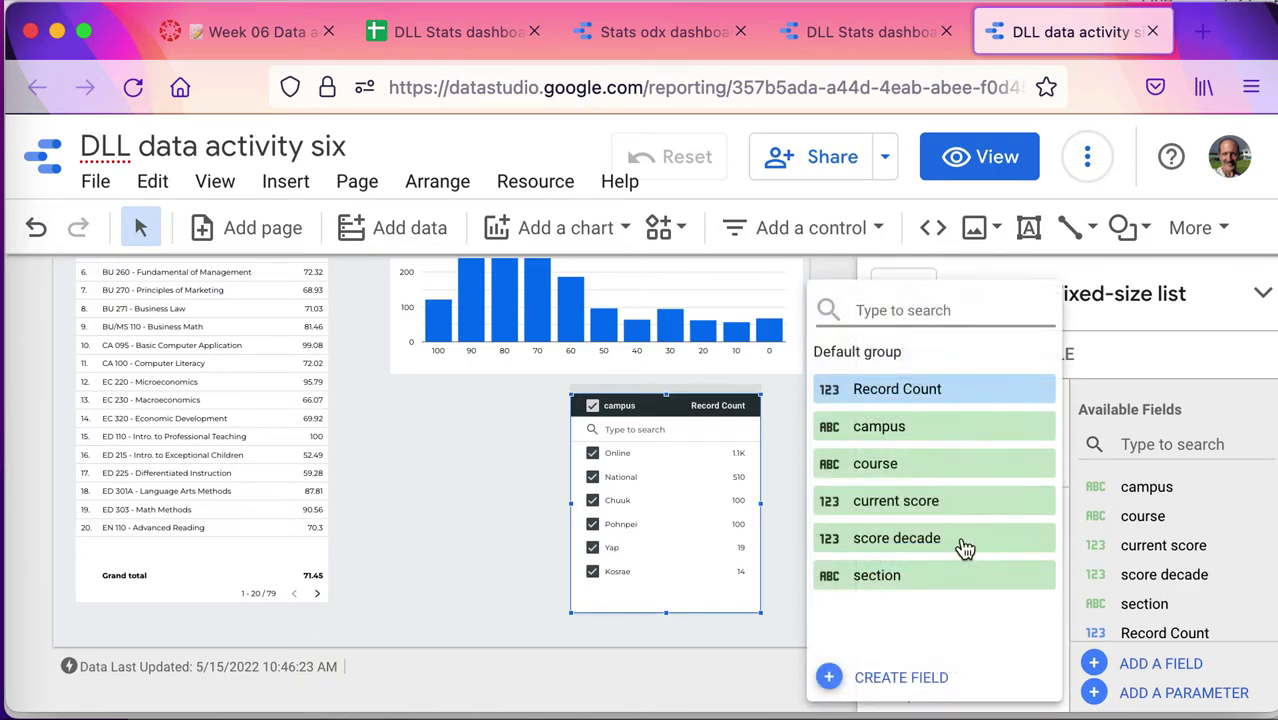
pyautogui.click(933, 513)
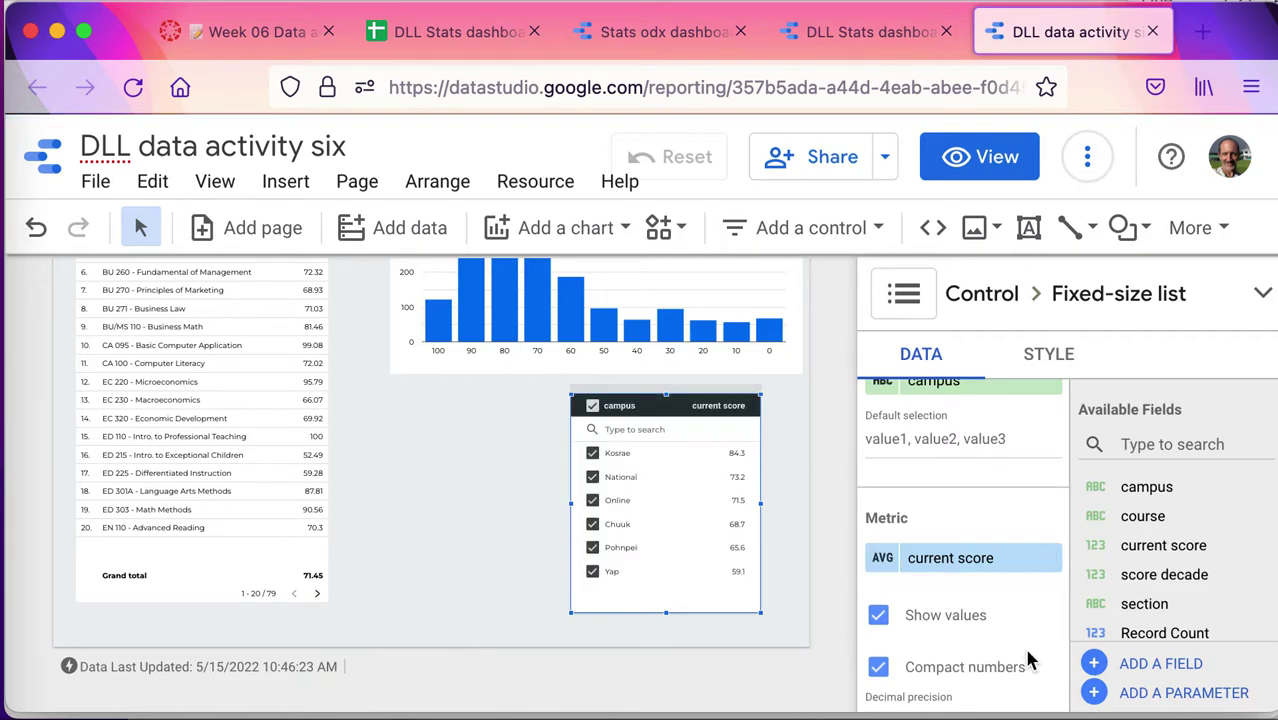
# Step: Order the campus list by campus name, ascending
pyautogui.scroll(-5, 1028, 660)
pyautogui.scroll(-2, 1030, 662)
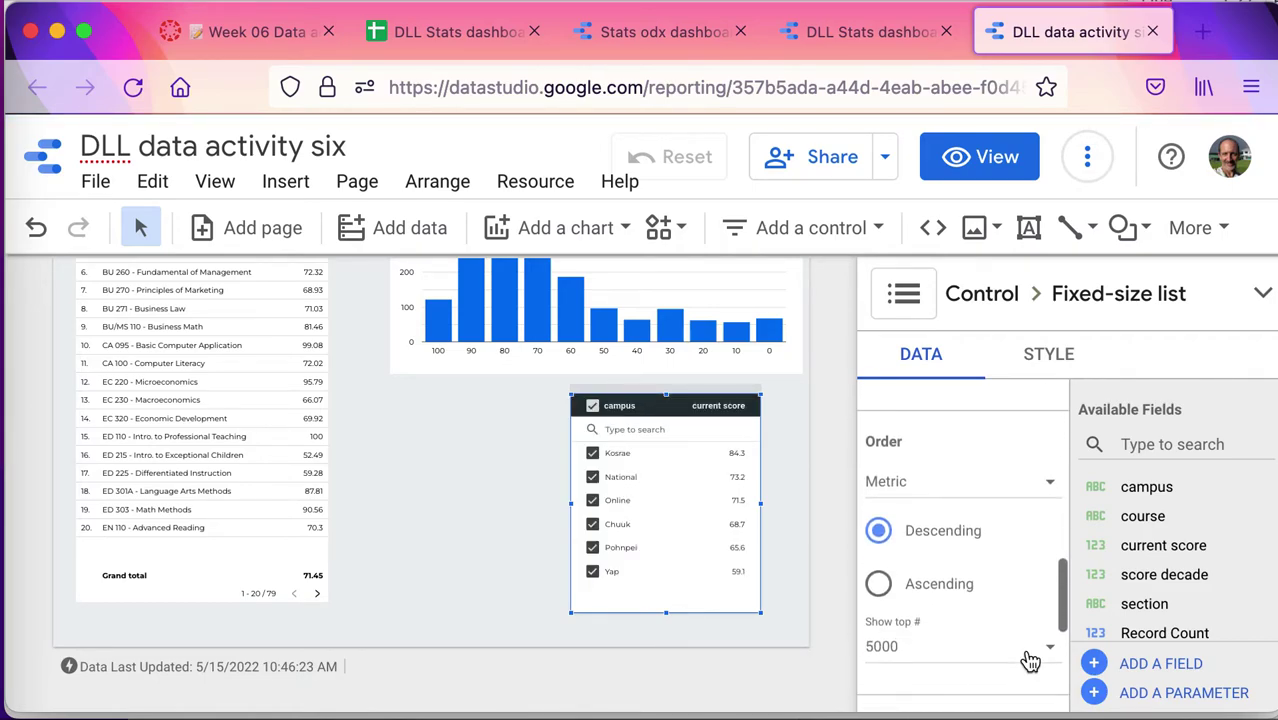
pyautogui.click(979, 479)
pyautogui.click(950, 410)
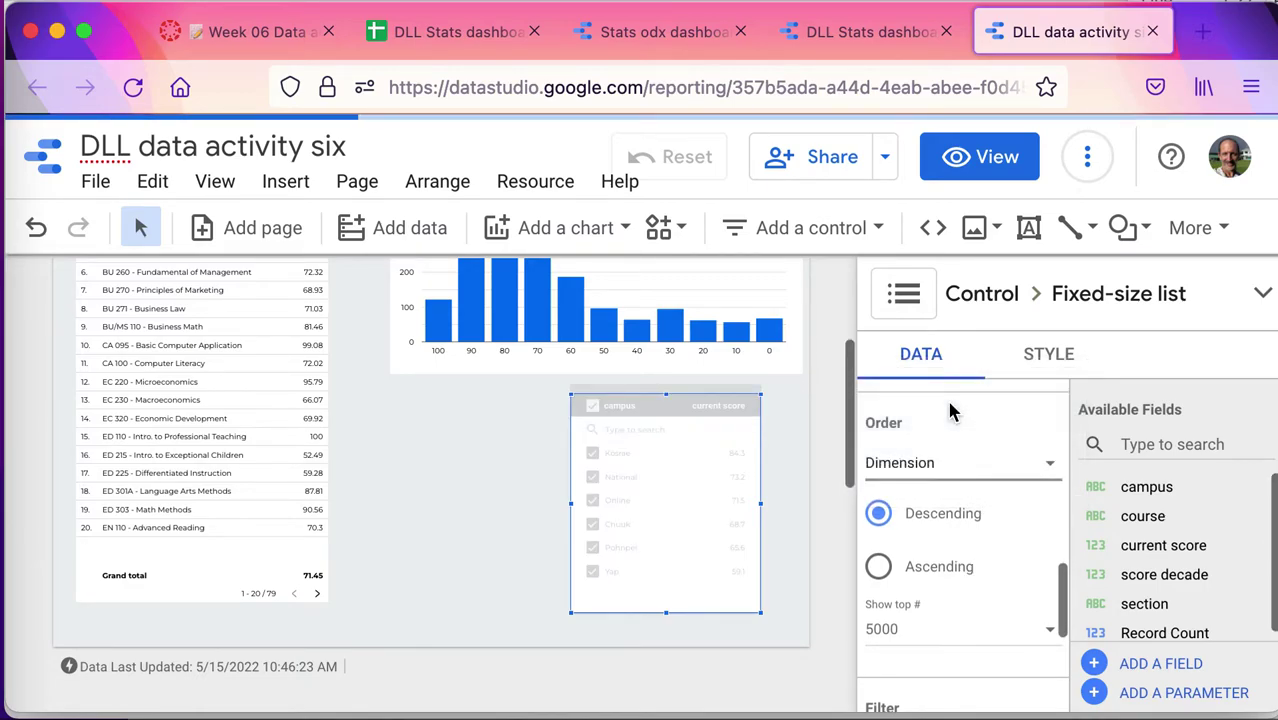
pyautogui.click(940, 567)
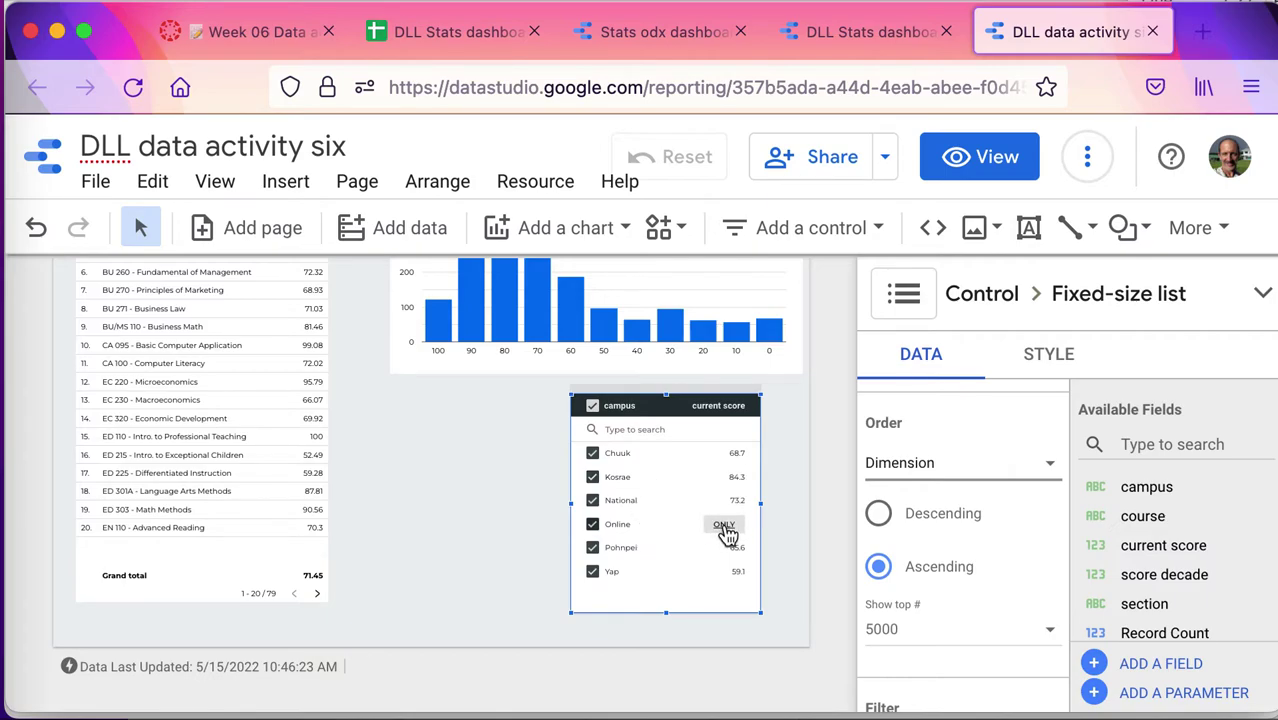
pyautogui.click(724, 527)
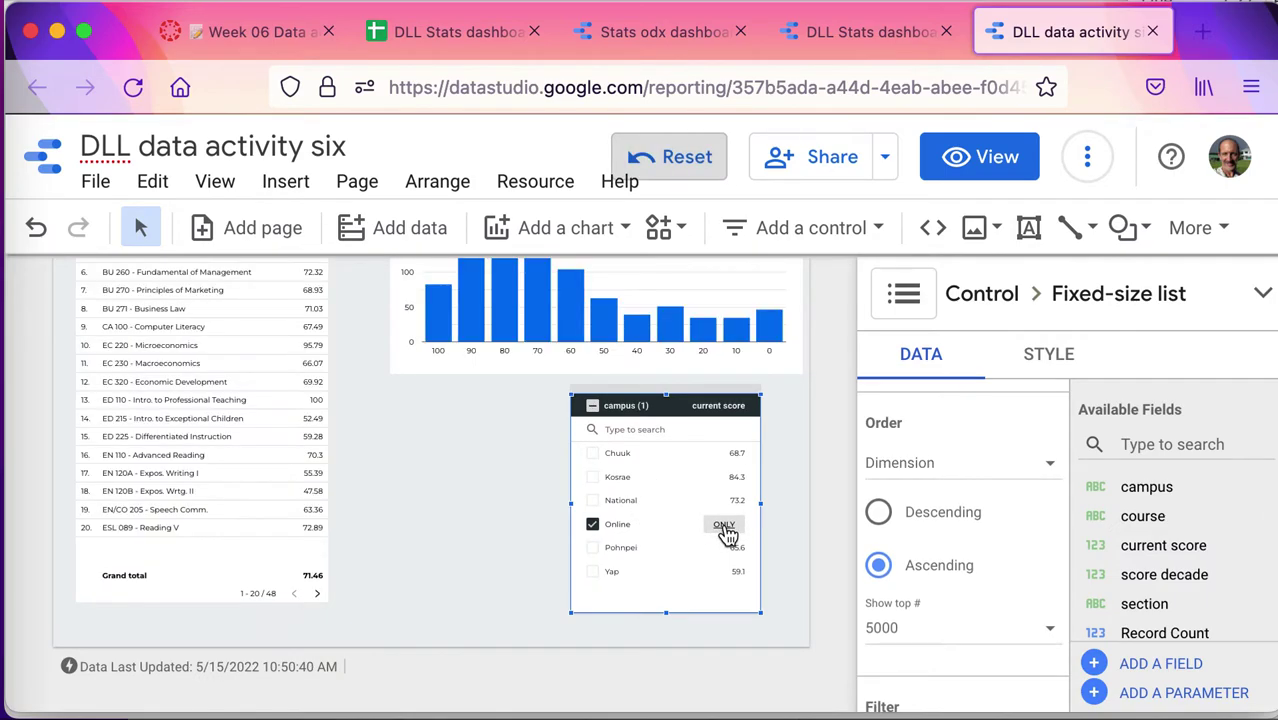
pyautogui.scroll(1, 816, 514)
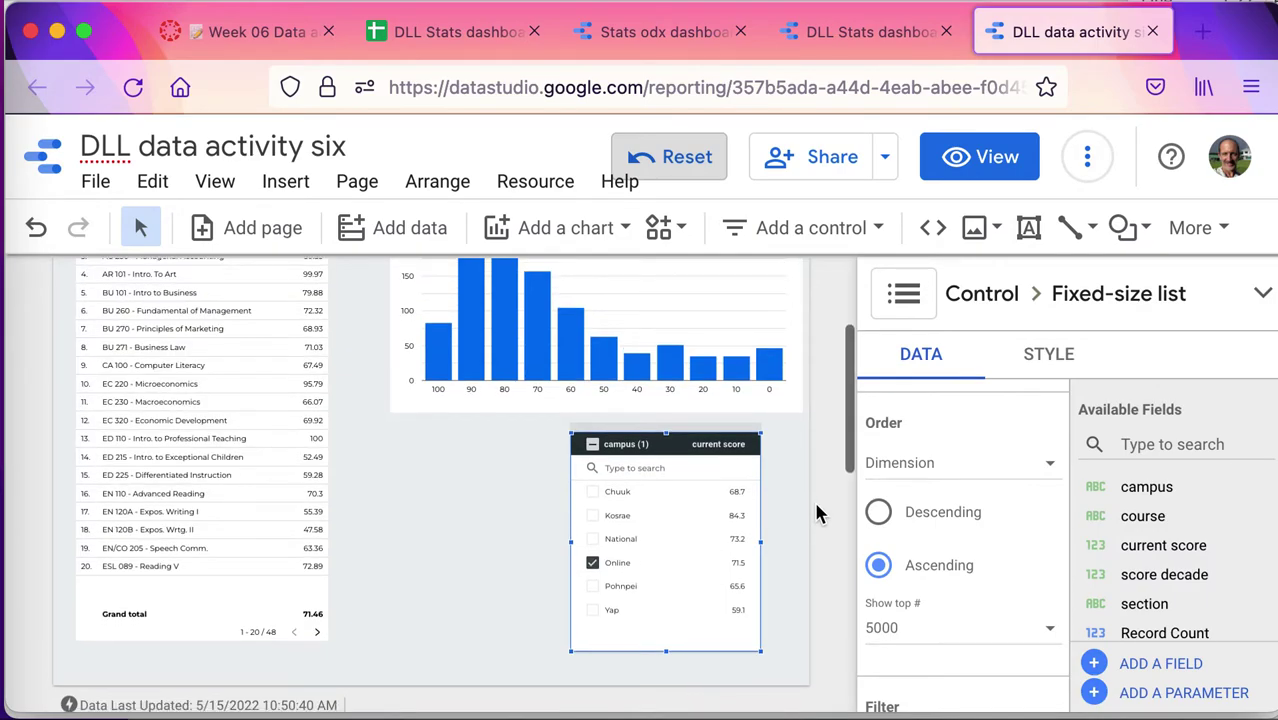
pyautogui.click(594, 447)
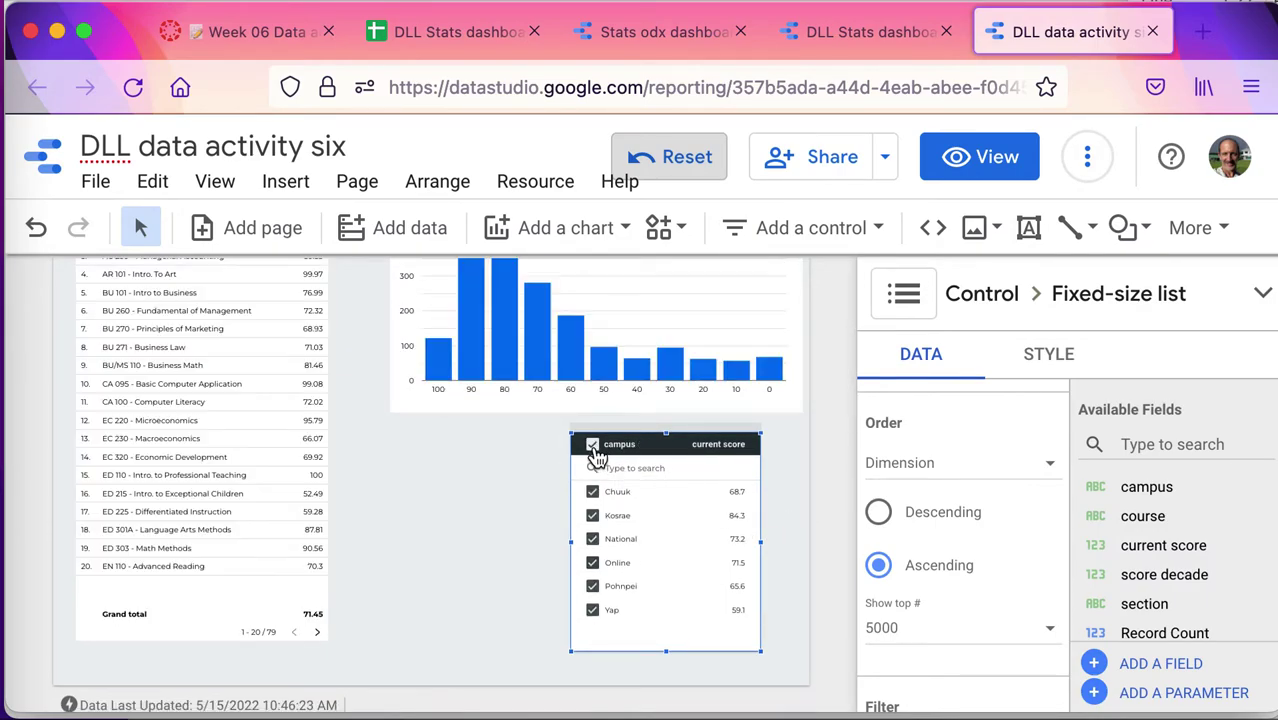
pyautogui.moveTo(712, 592)
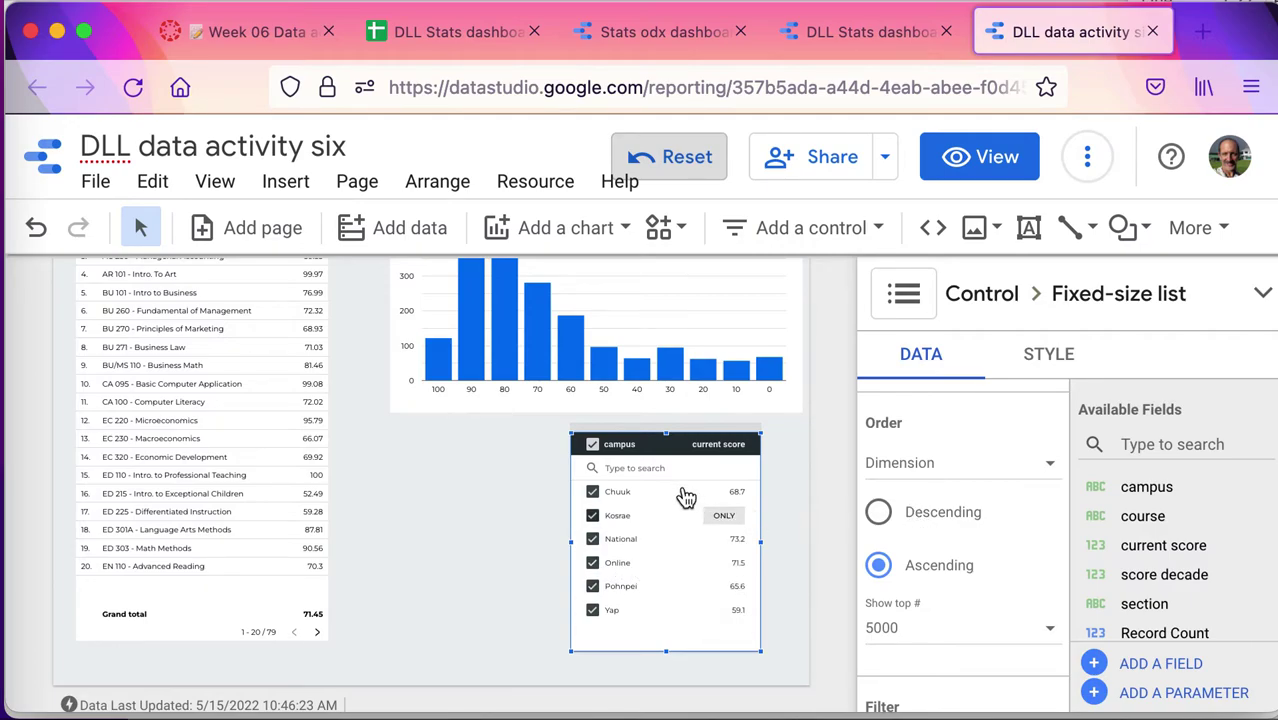
# Step: Insert a scorecard below the score histogram, beside the campus list
pyautogui.click(468, 480)
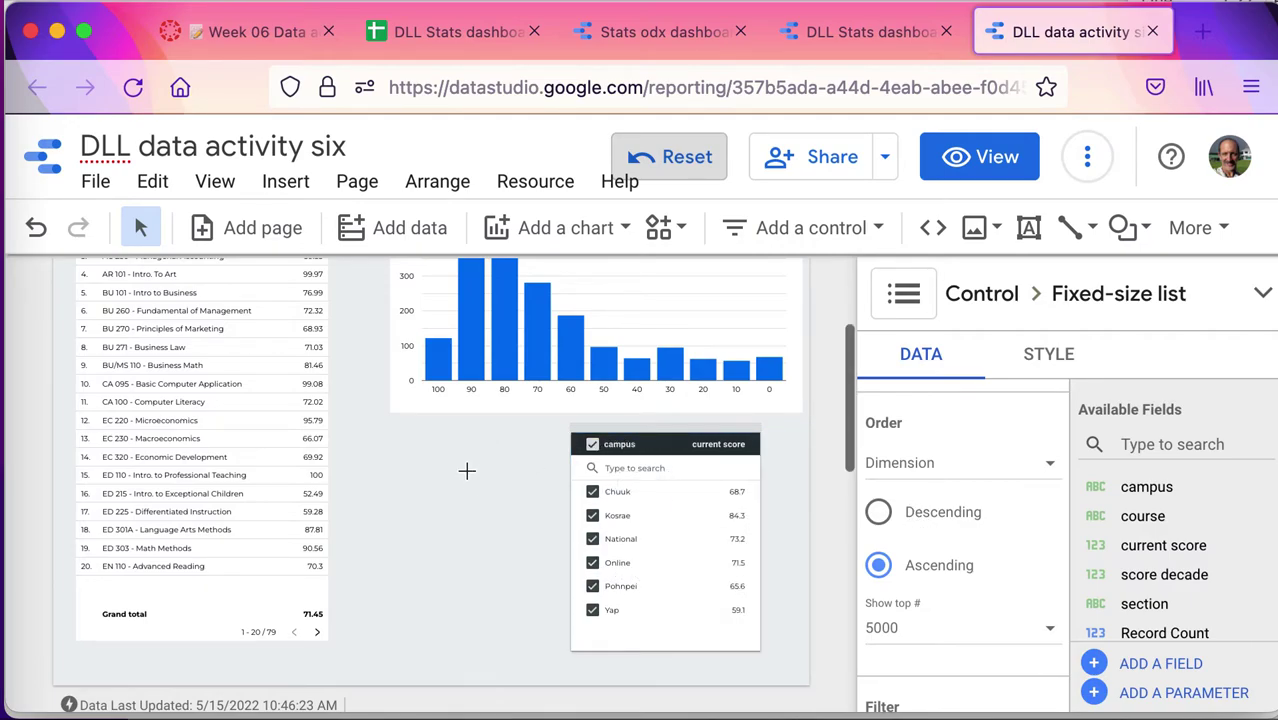
pyautogui.click(545, 228)
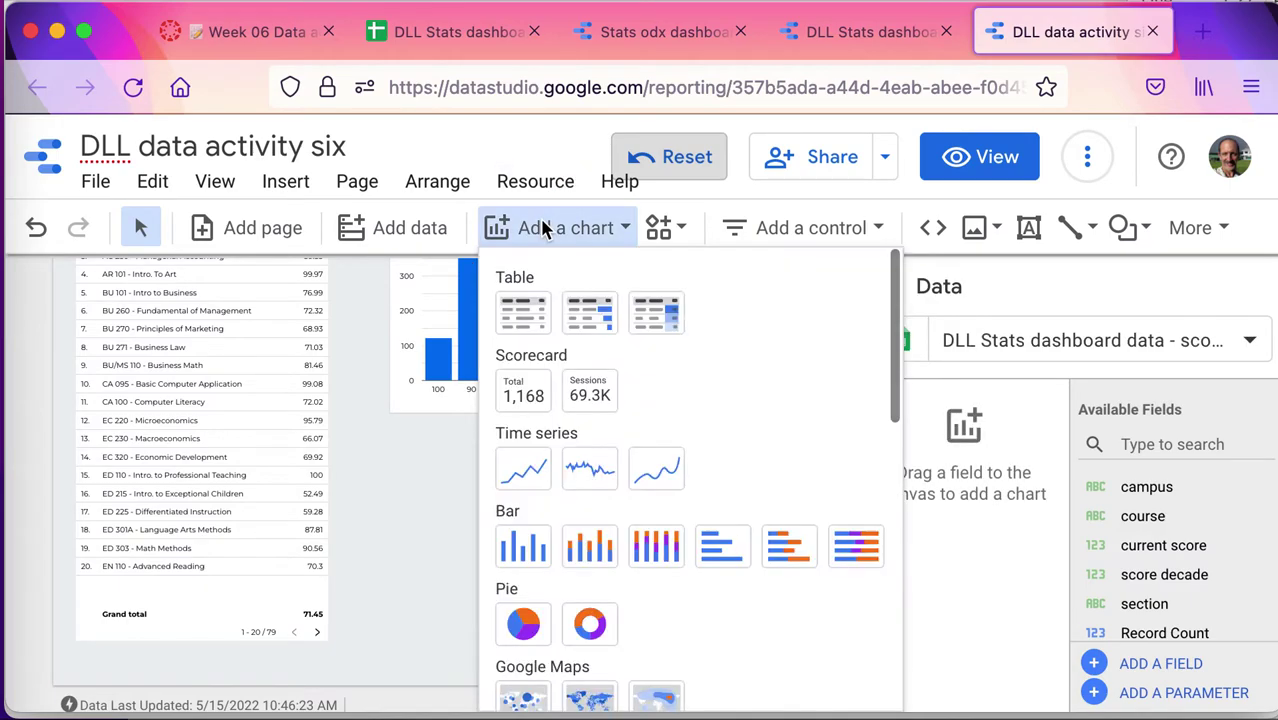
pyautogui.click(532, 372)
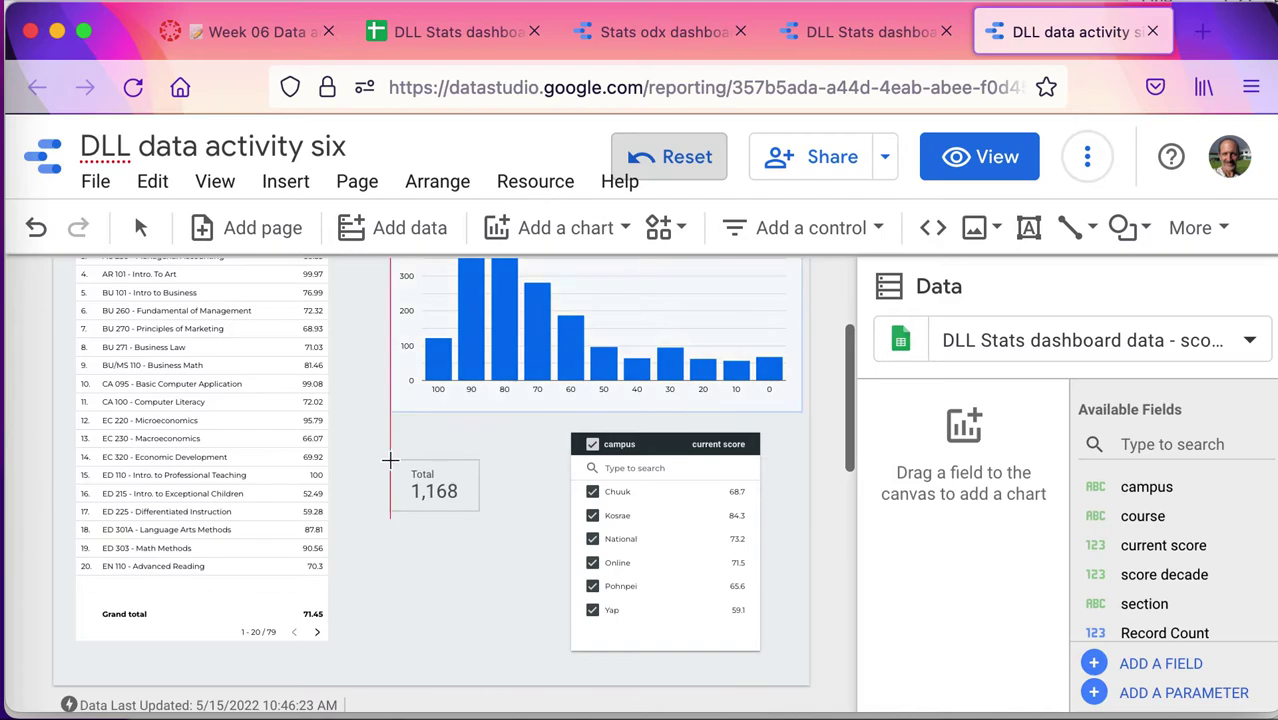
pyautogui.click(390, 460)
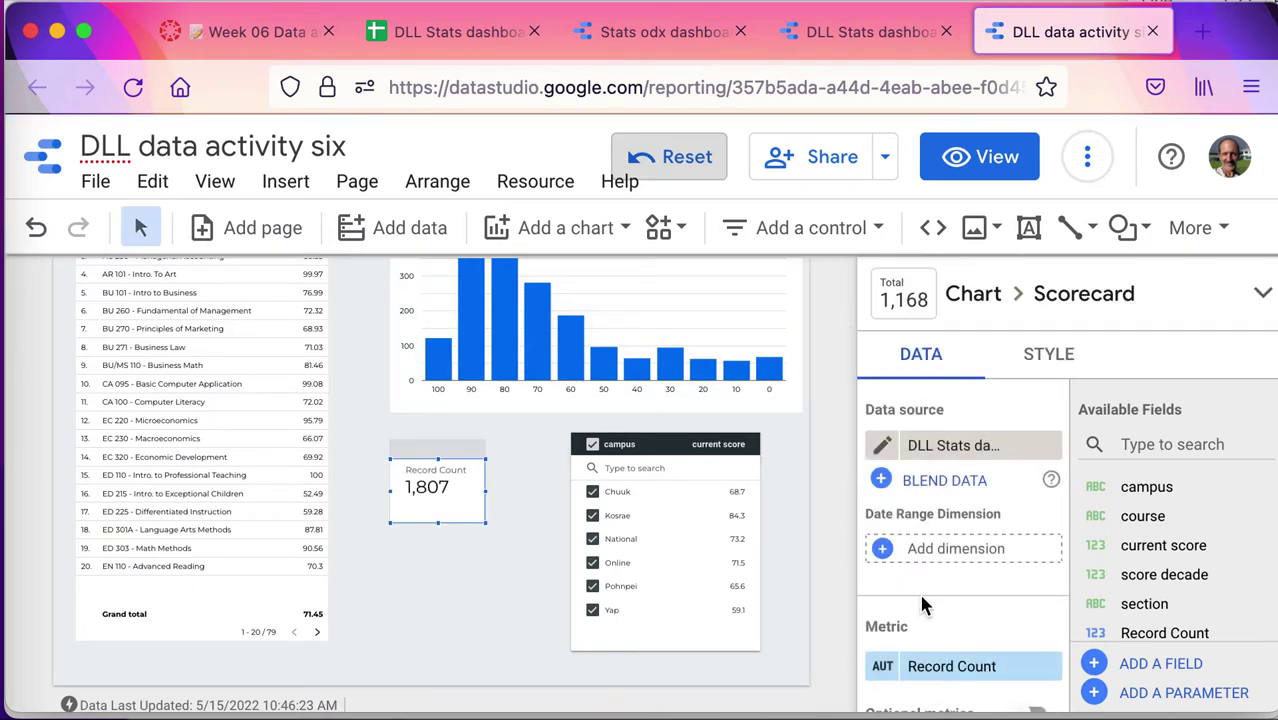
# Step: Deselect the new scorecard and scroll to check it shows Record Count 1,807
pyautogui.scroll(-1, 945, 672)
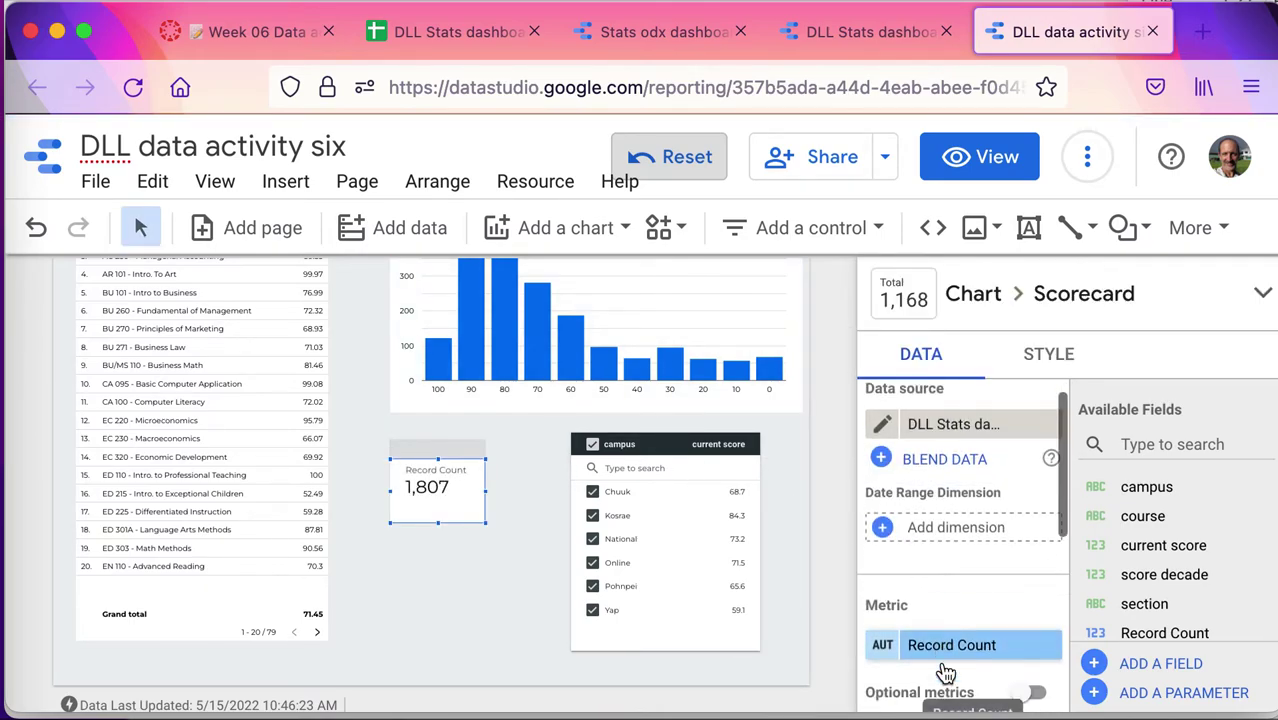
pyautogui.scroll(-2, 948, 600)
pyautogui.scroll(-3, 952, 590)
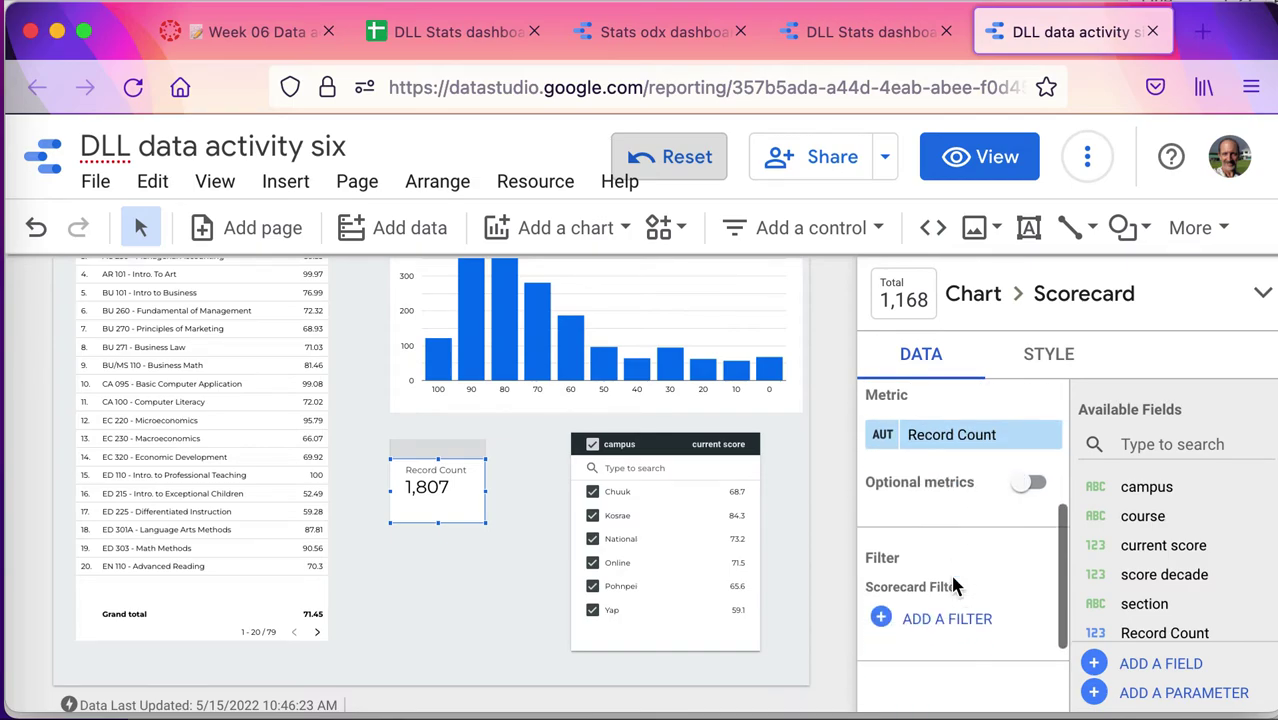
pyautogui.scroll(-1, 952, 584)
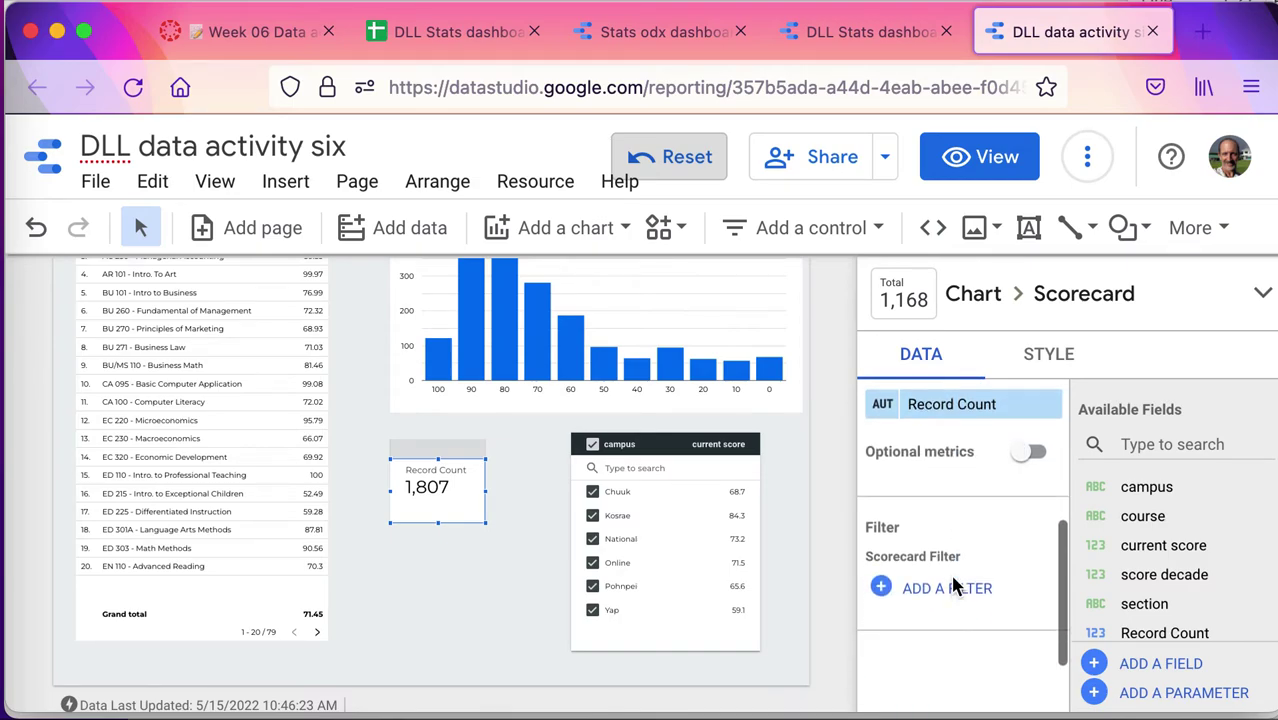
pyautogui.click(438, 550)
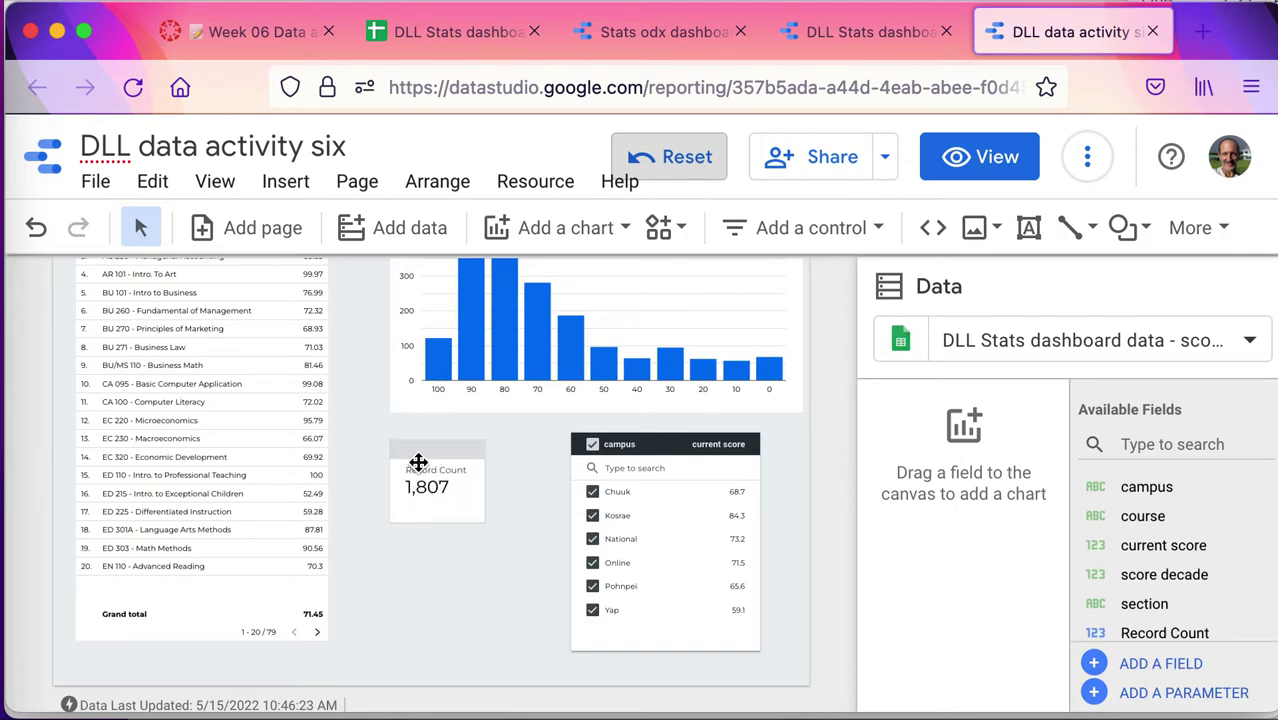
pyautogui.scroll(-1, 447, 590)
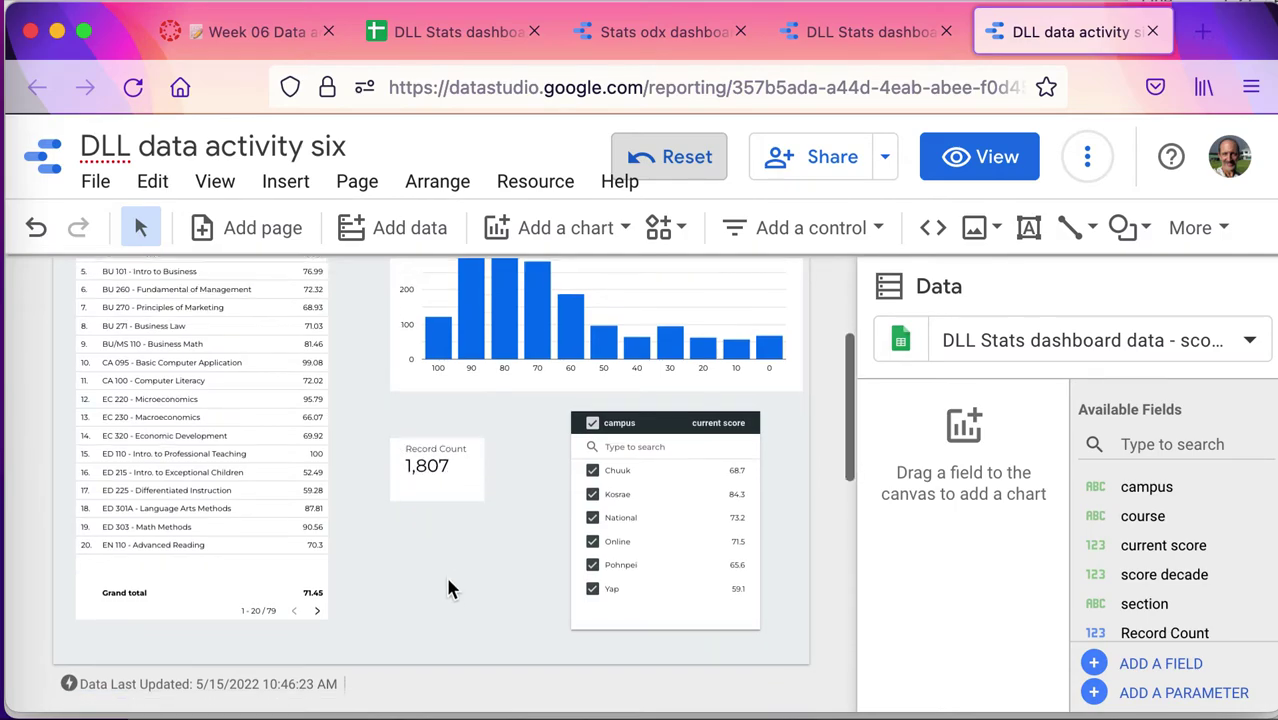
pyautogui.scroll(1, 447, 590)
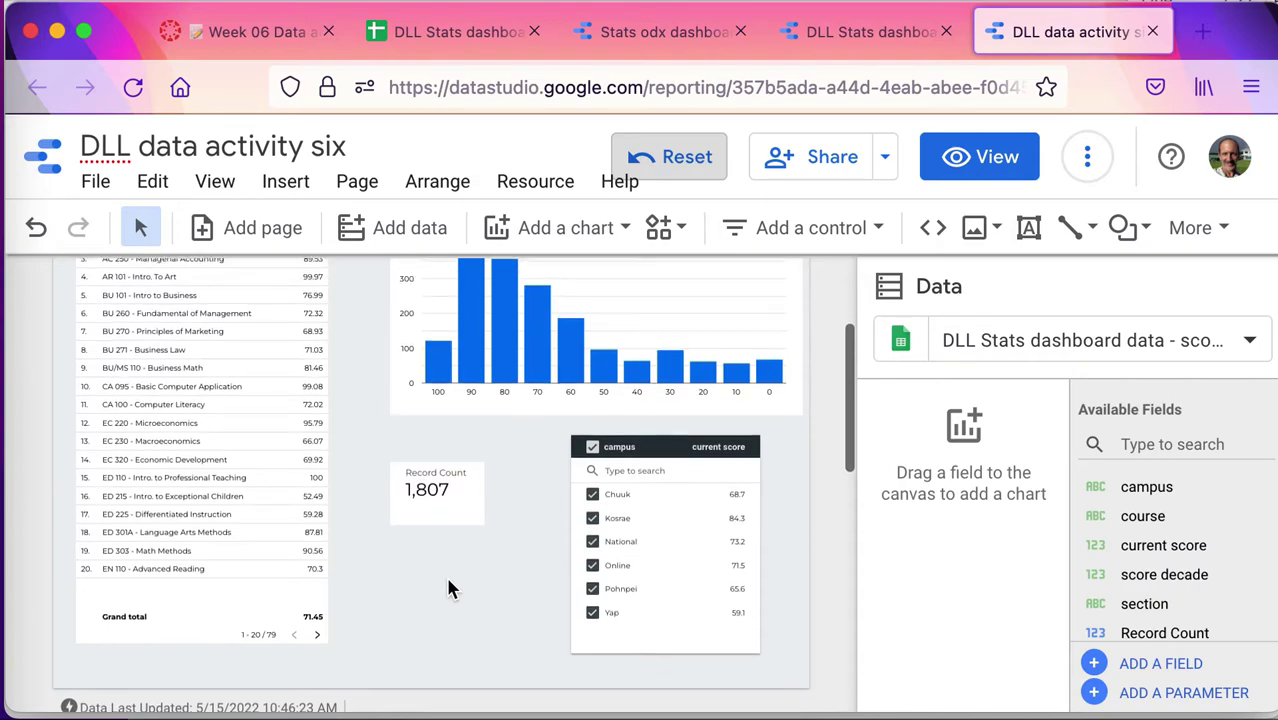
pyautogui.scroll(1, 447, 590)
pyautogui.scroll(2, 447, 590)
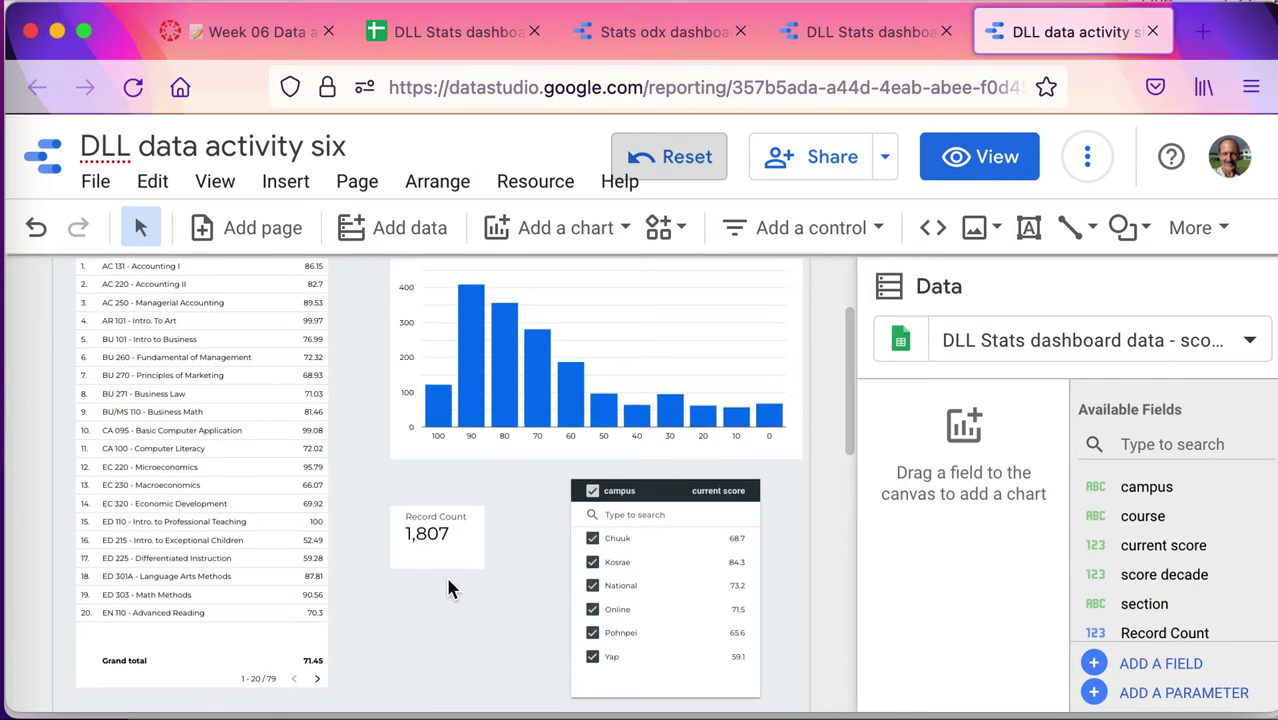
pyautogui.scroll(1, 447, 585)
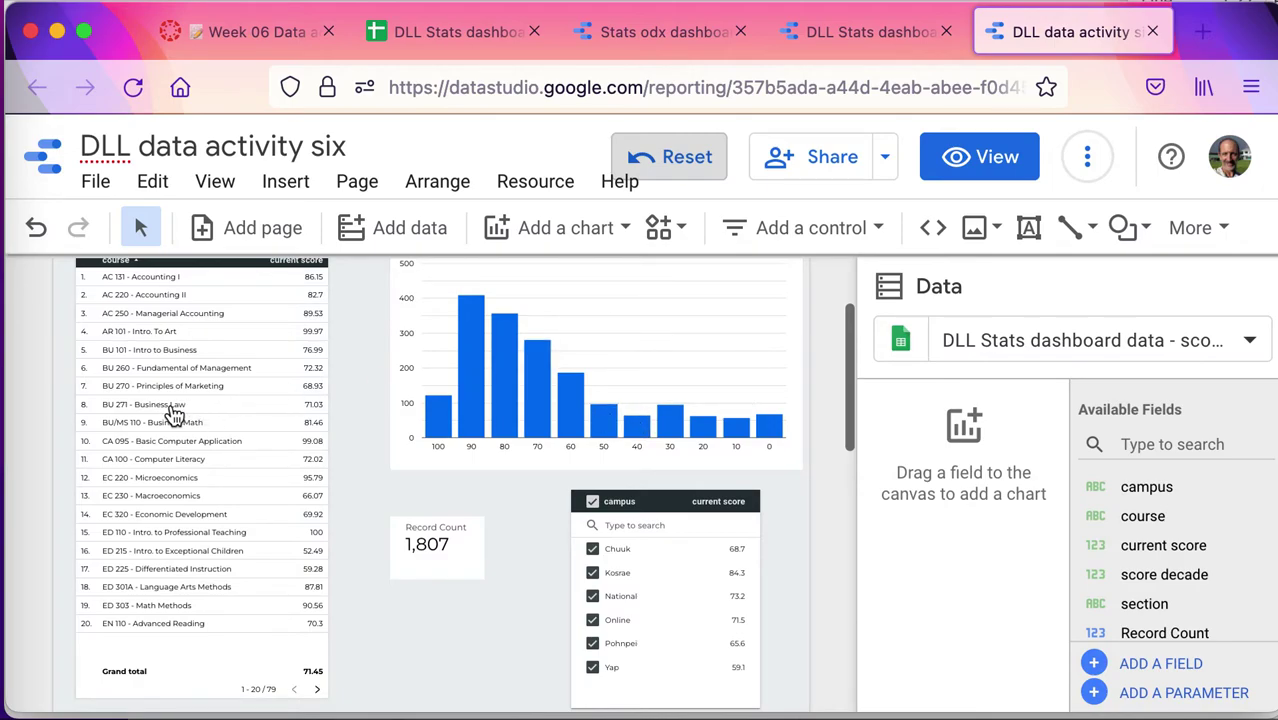
# Step: Cross-filter the report via the course table, ending on EC 320 - Economic Development (21 records)
pyautogui.click(314, 413)
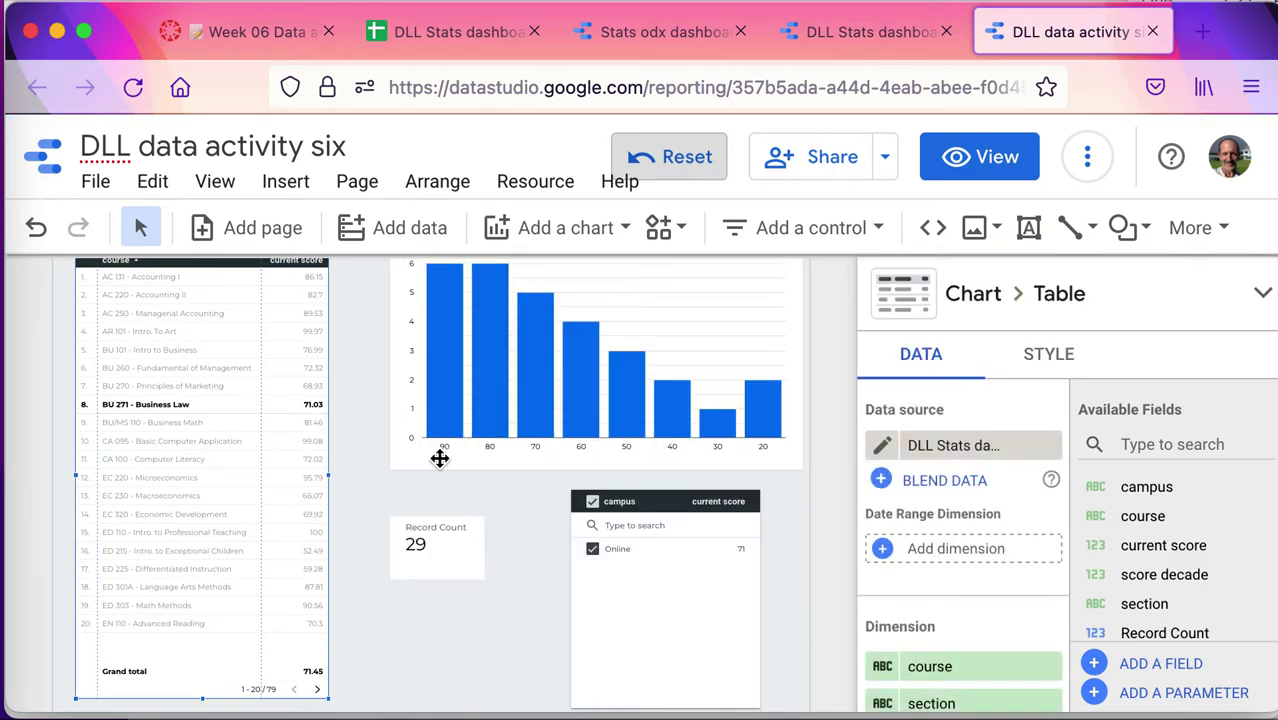
pyautogui.click(165, 516)
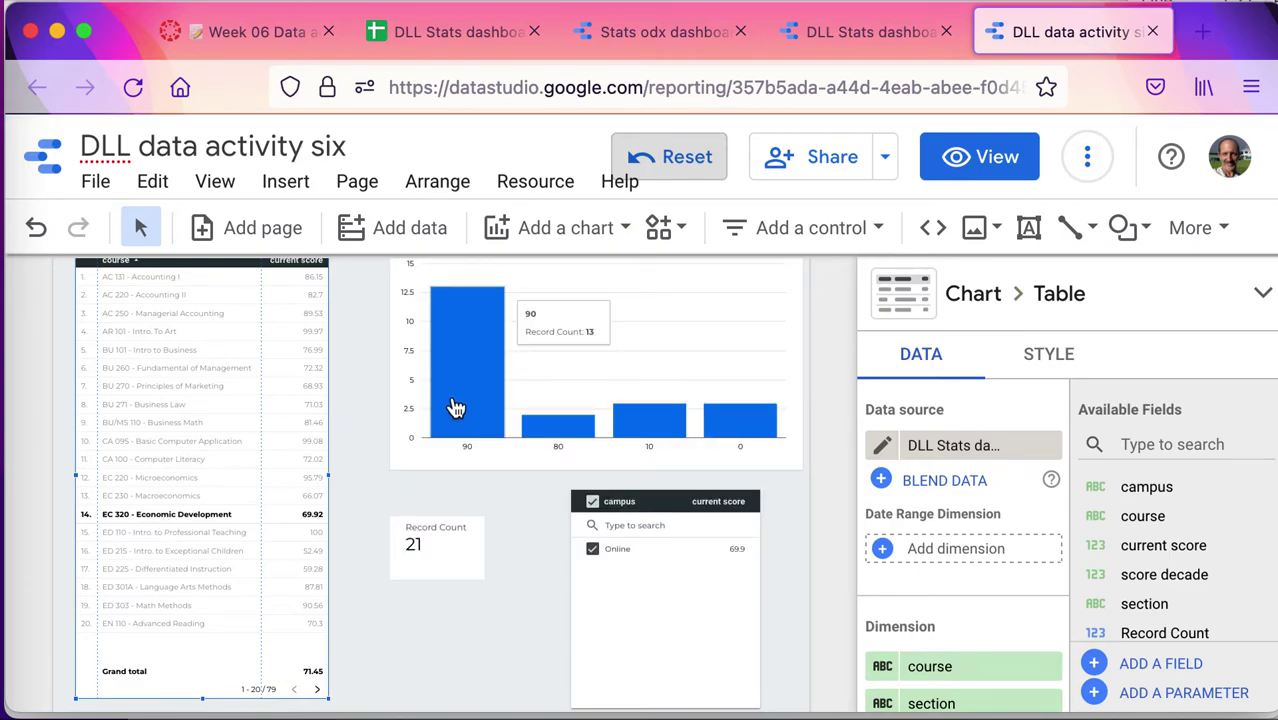
pyautogui.moveTo(477, 426)
pyautogui.scroll(2, 265, 440)
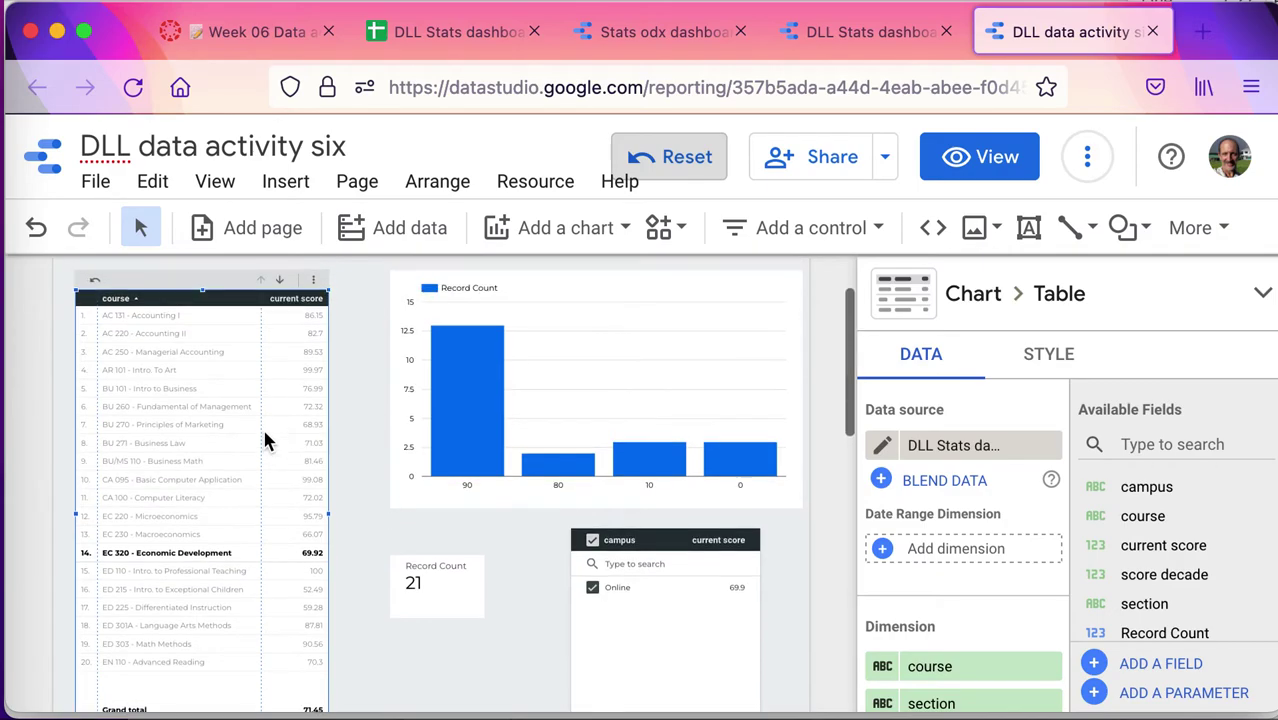
pyautogui.scroll(-3, 265, 440)
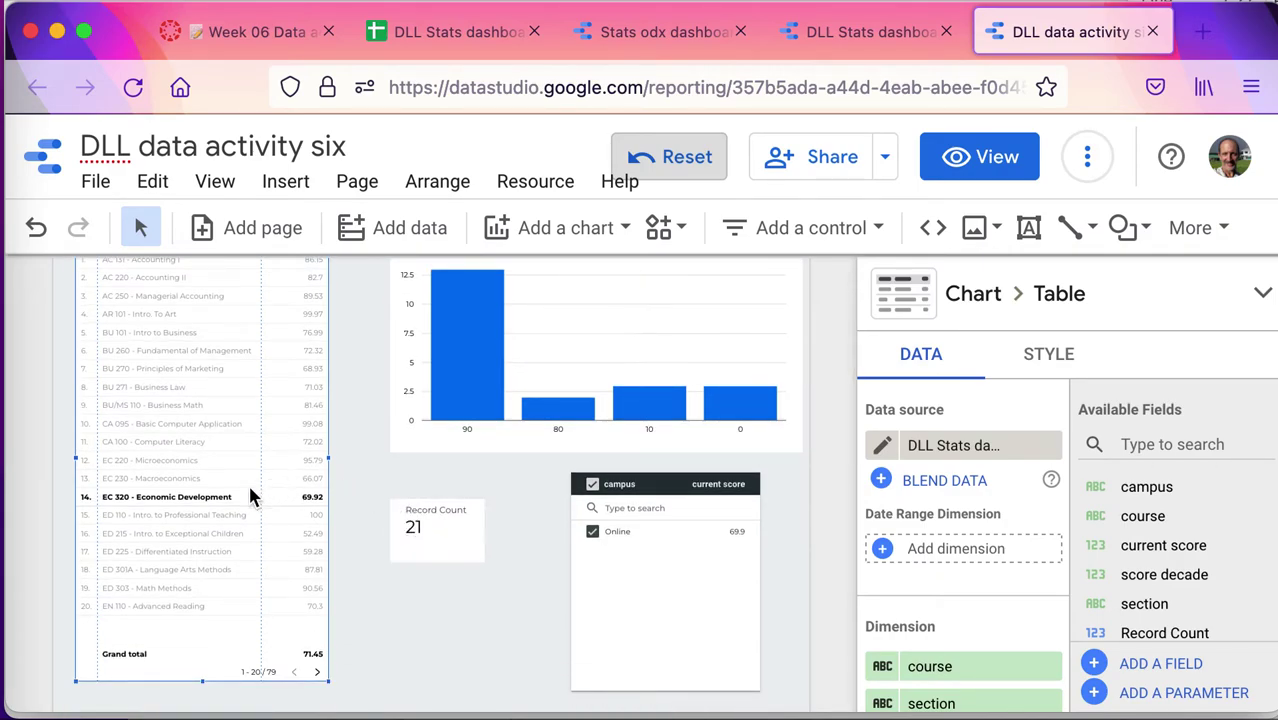
pyautogui.click(504, 497)
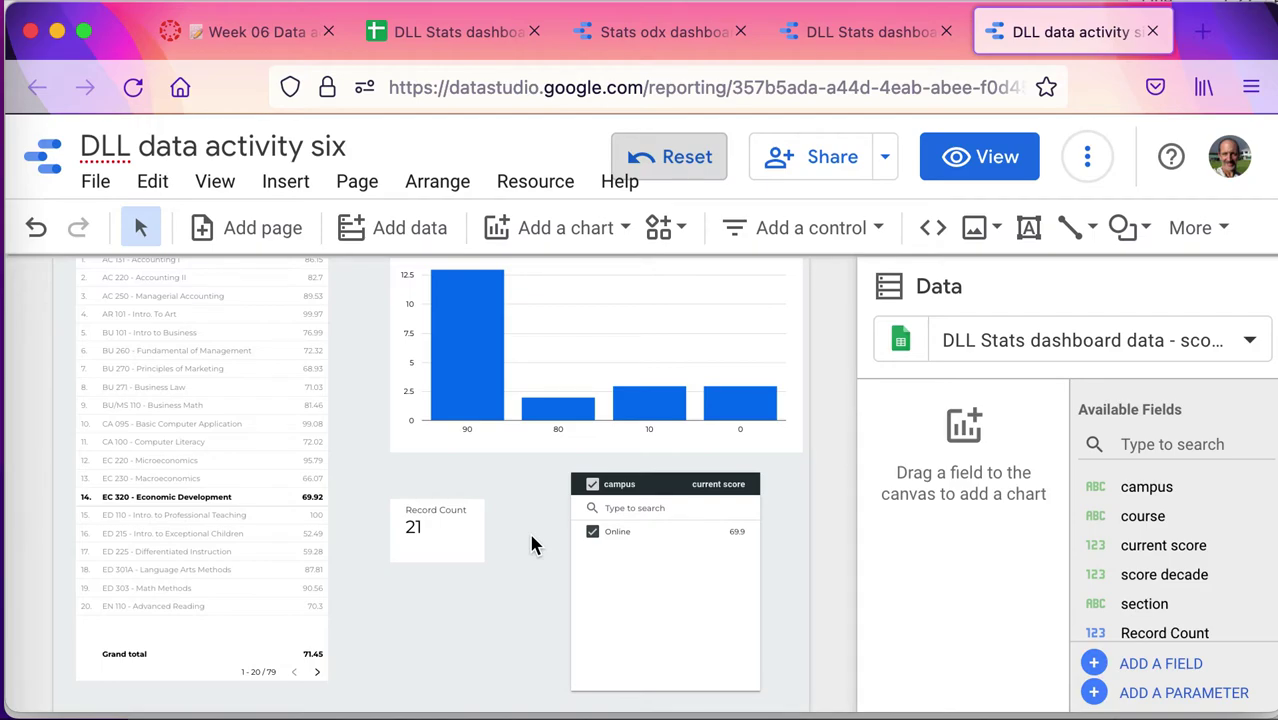
# Step: Scroll through the EC 320-filtered report to review its 21 Online-campus records
pyautogui.scroll(3, 531, 545)
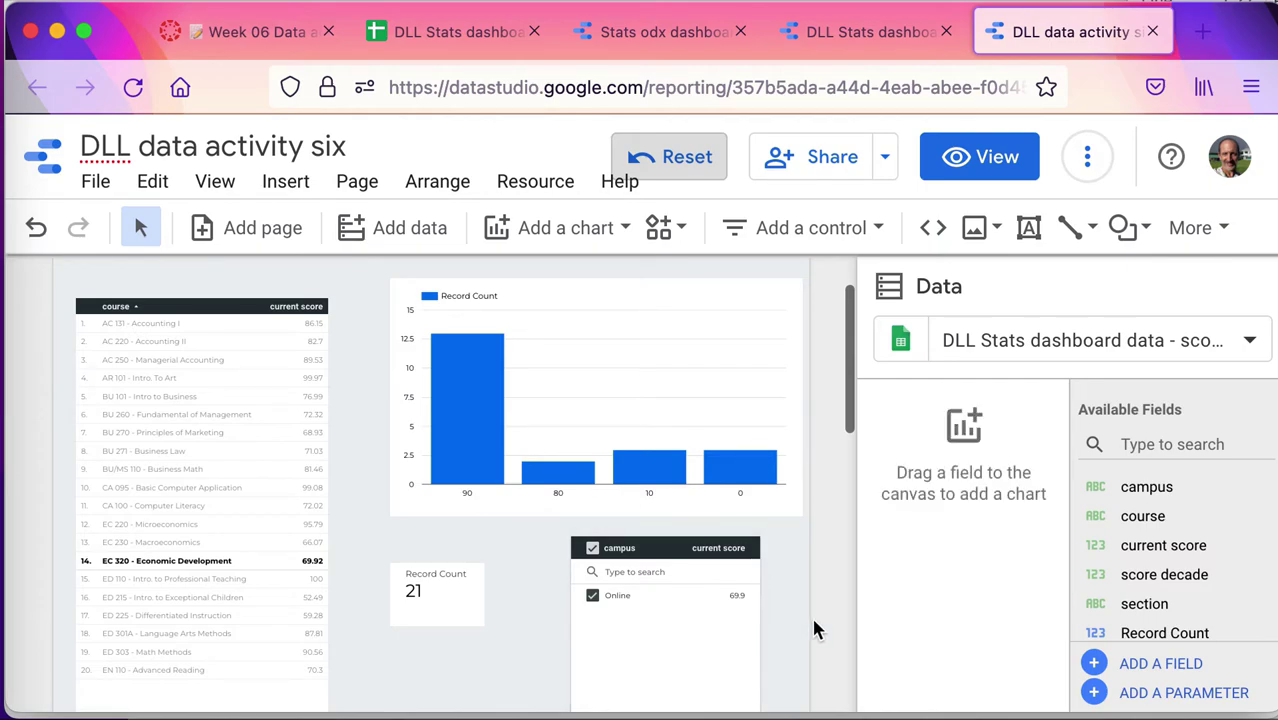
pyautogui.scroll(-2, 787, 675)
pyautogui.scroll(-2, 787, 680)
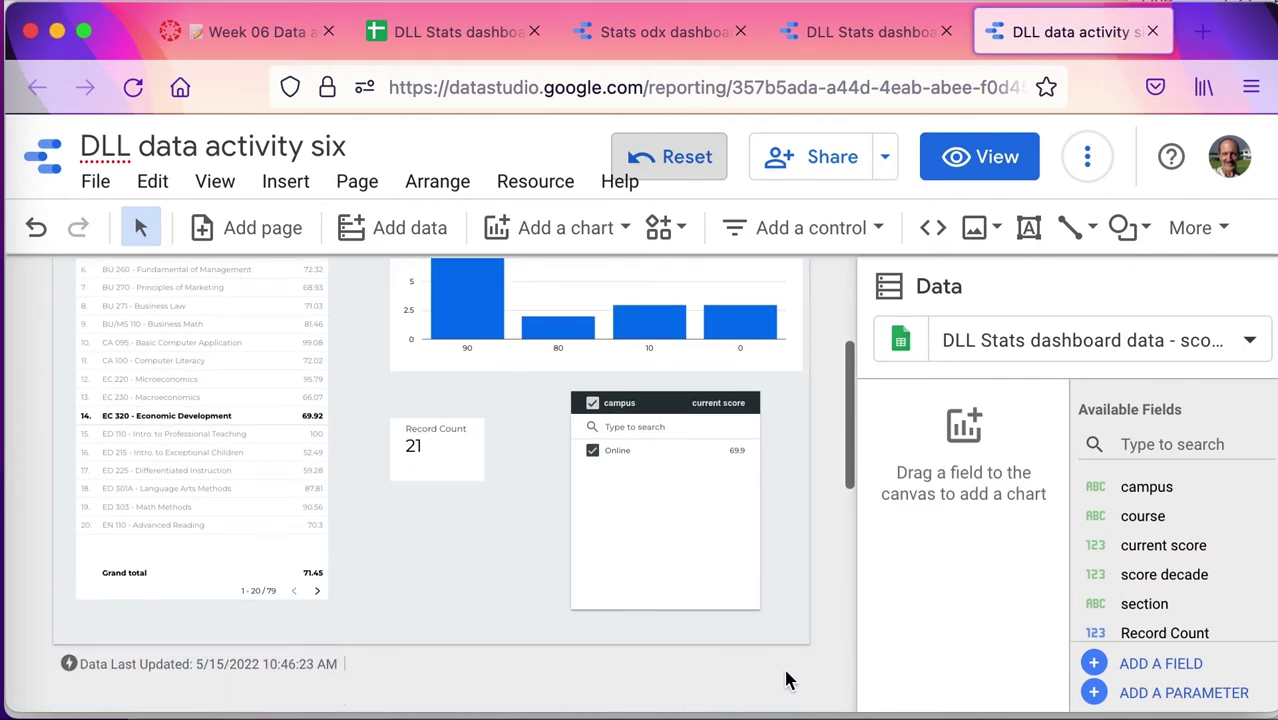
pyautogui.scroll(5, 787, 680)
pyautogui.scroll(-1, 770, 660)
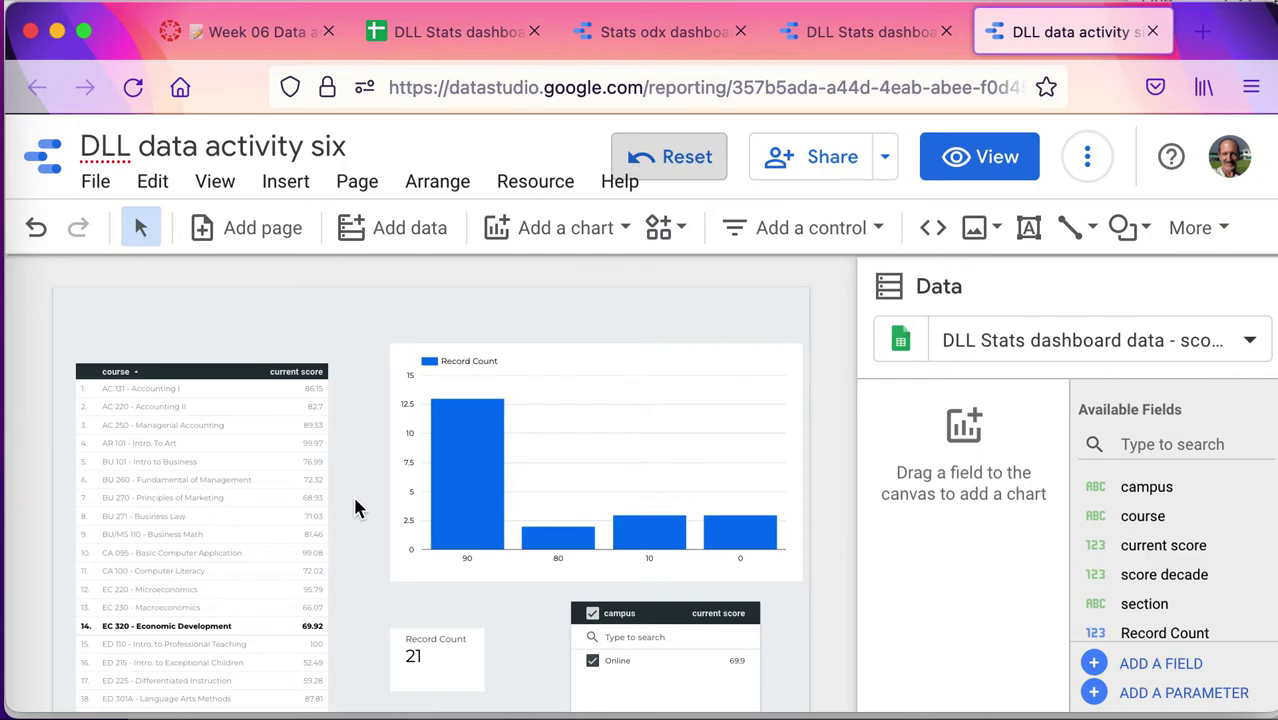
pyautogui.scroll(-2, 356, 507)
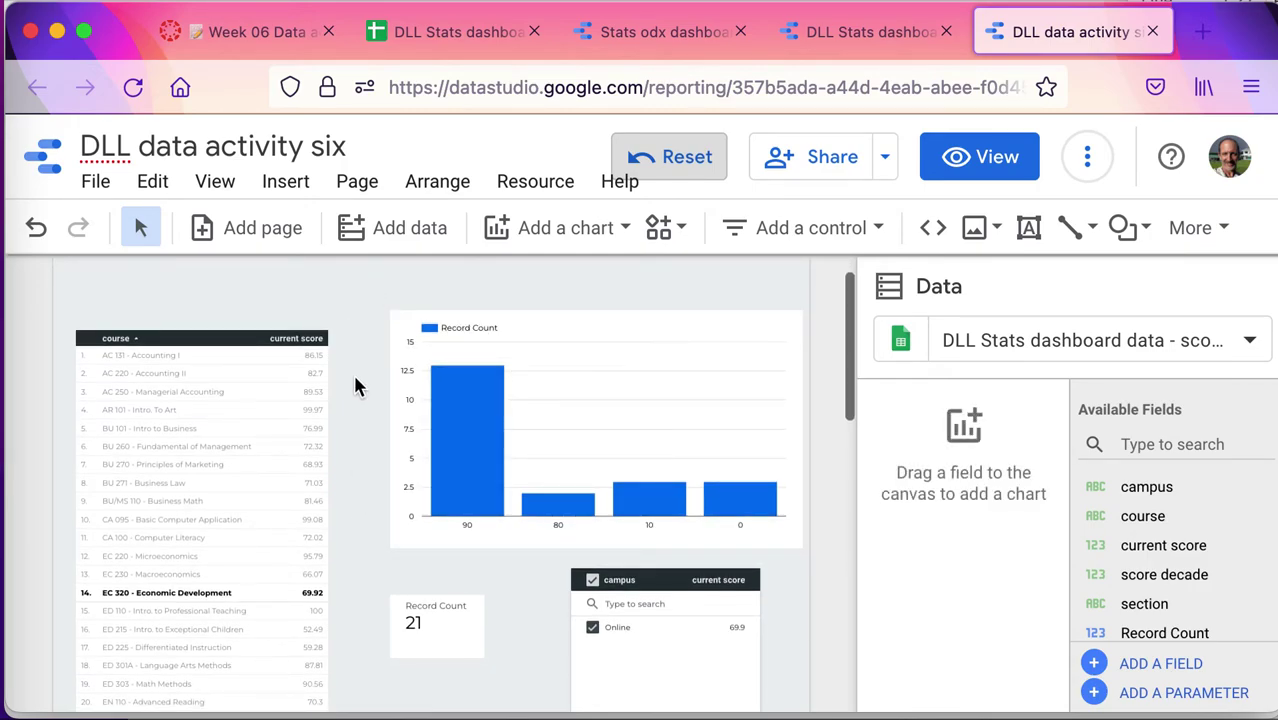
pyautogui.scroll(-3, 360, 377)
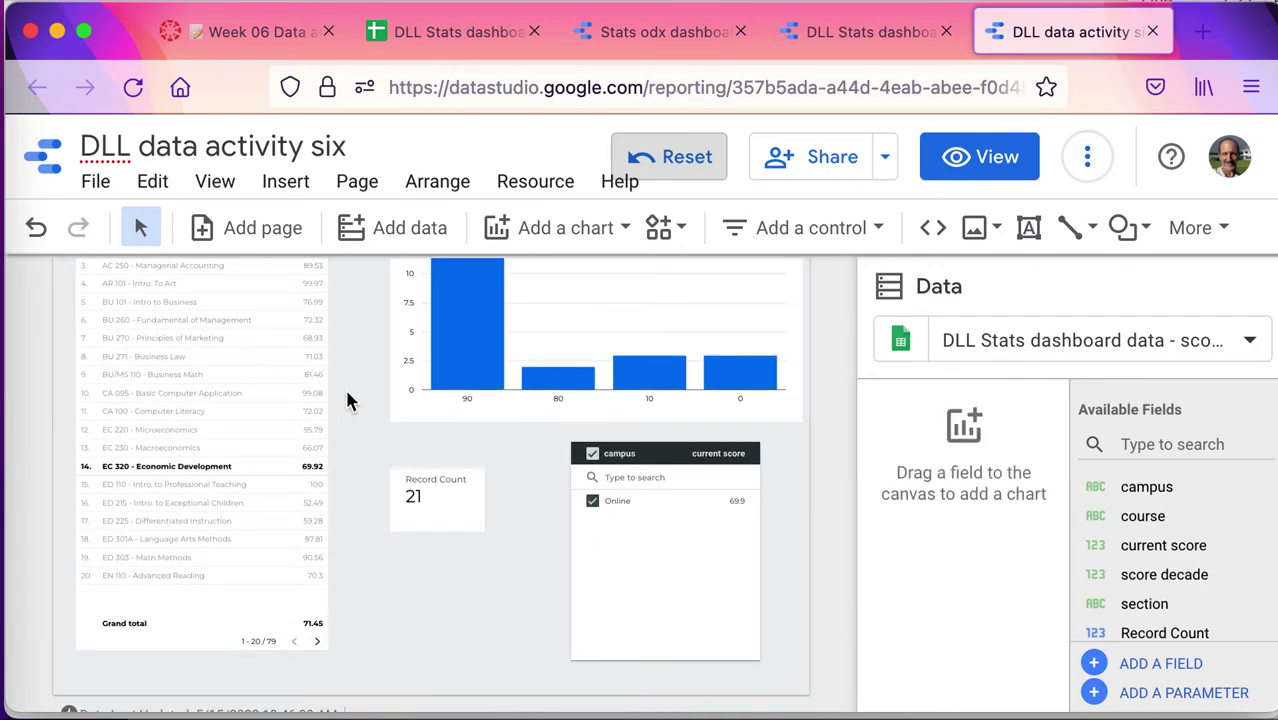
pyautogui.scroll(4, 348, 401)
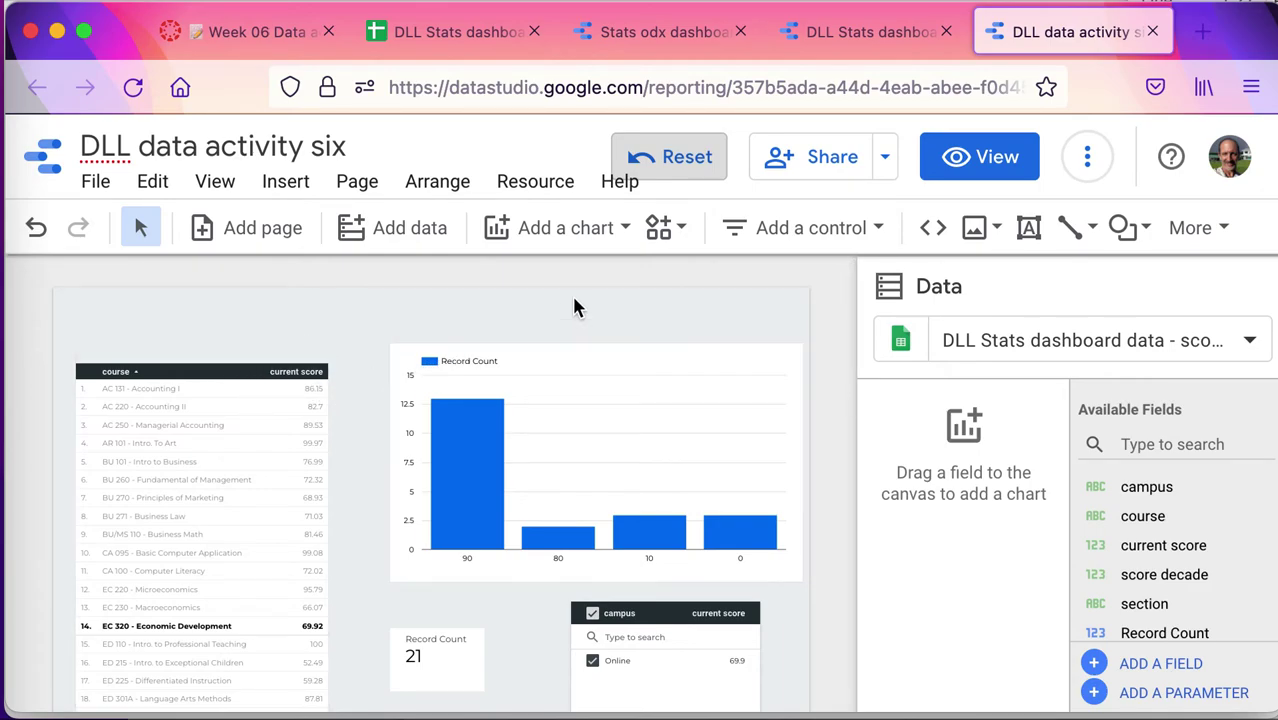
# Step: Reset the report's filters so all 1,807 records and six campuses show again
pyautogui.click(665, 155)
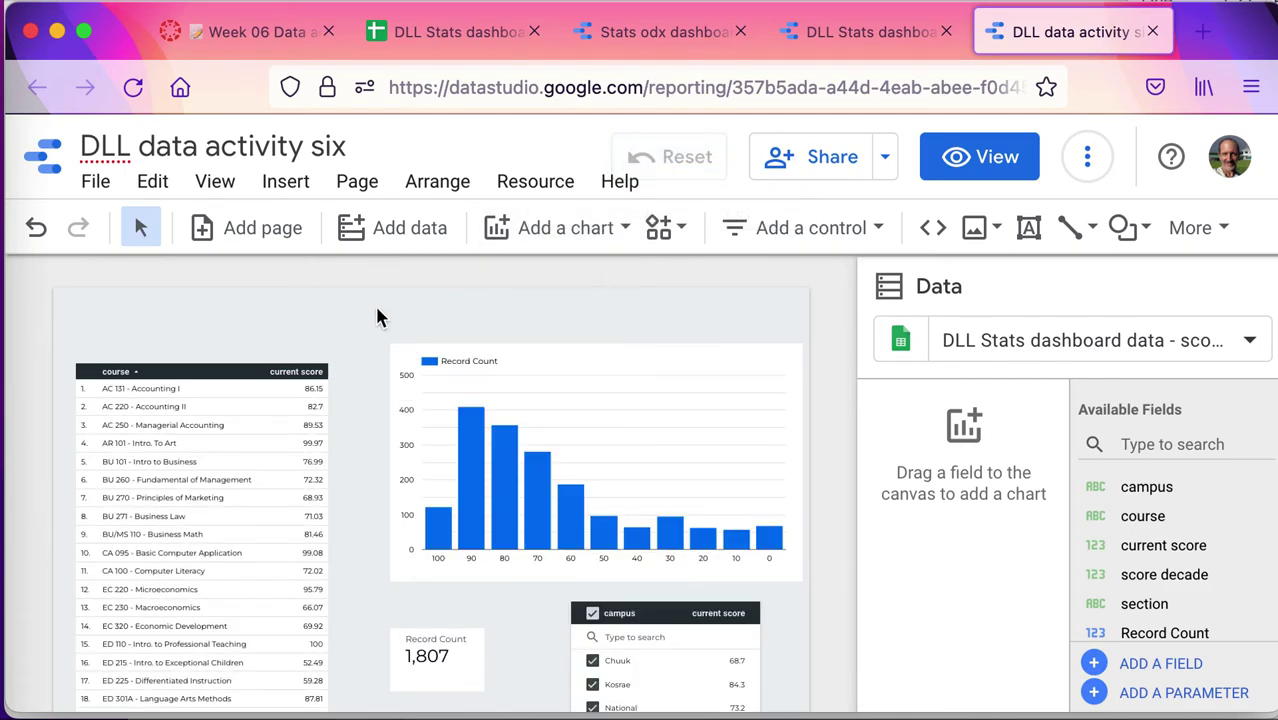
pyautogui.scroll(-2, 350, 348)
pyautogui.scroll(-2, 350, 348)
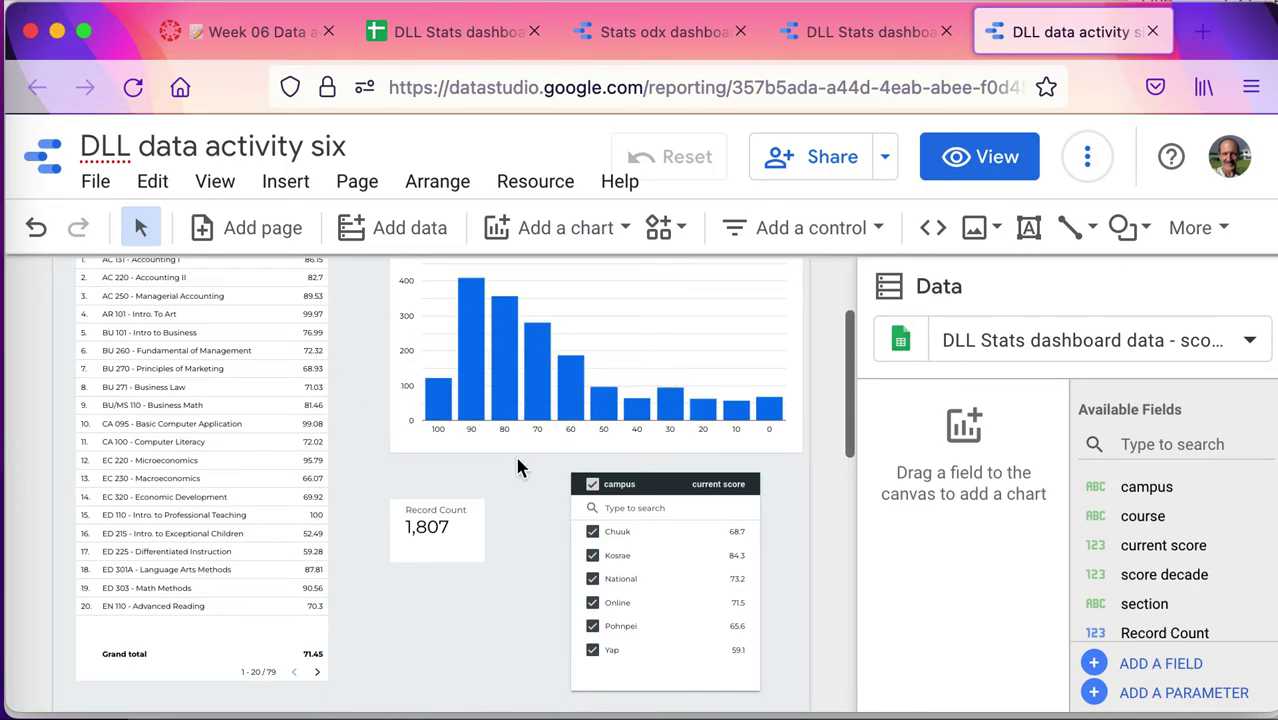
pyautogui.scroll(2, 527, 515)
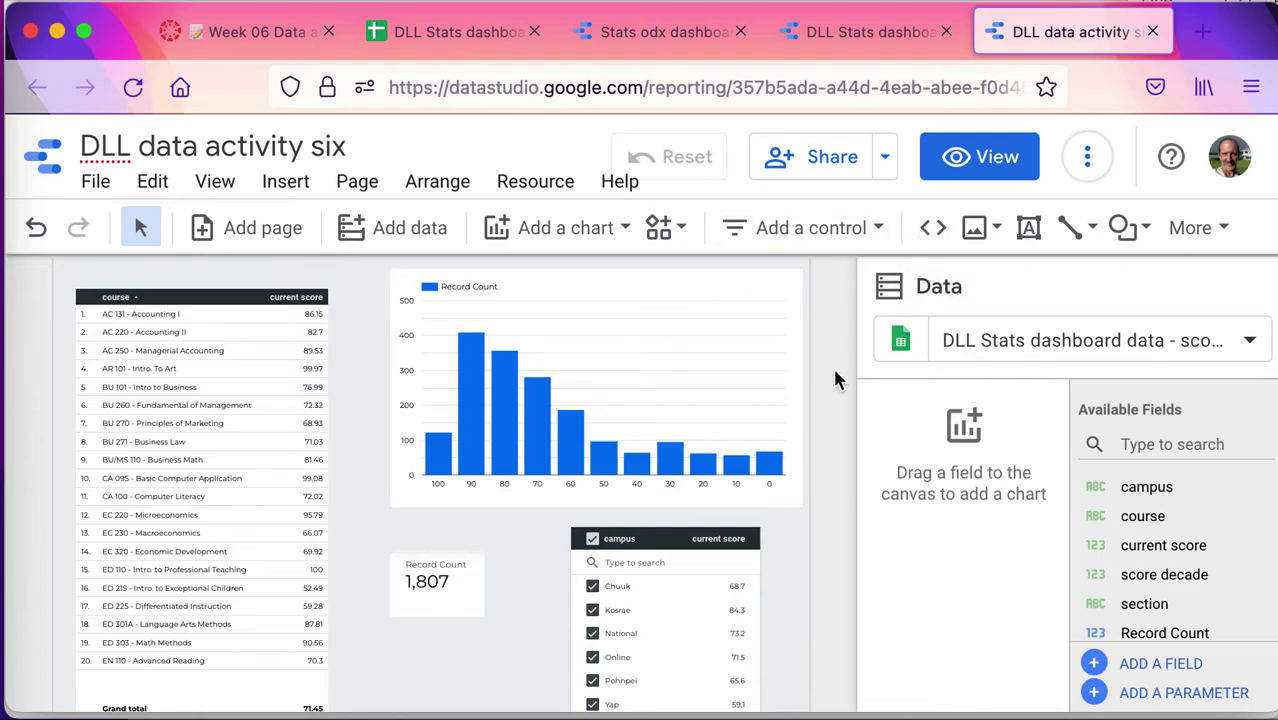
pyautogui.scroll(-2, 838, 380)
pyautogui.scroll(1, 838, 378)
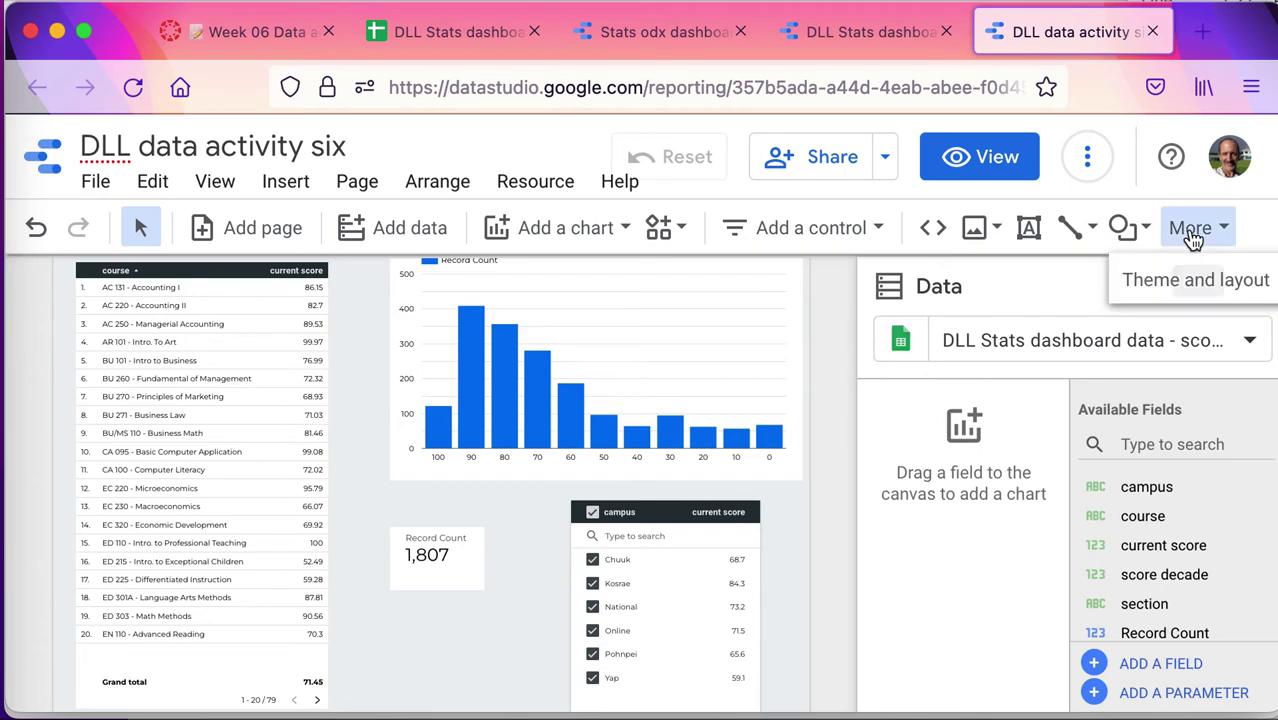
# Step: Give the score histogram a light cyan background fill
pyautogui.click(1187, 284)
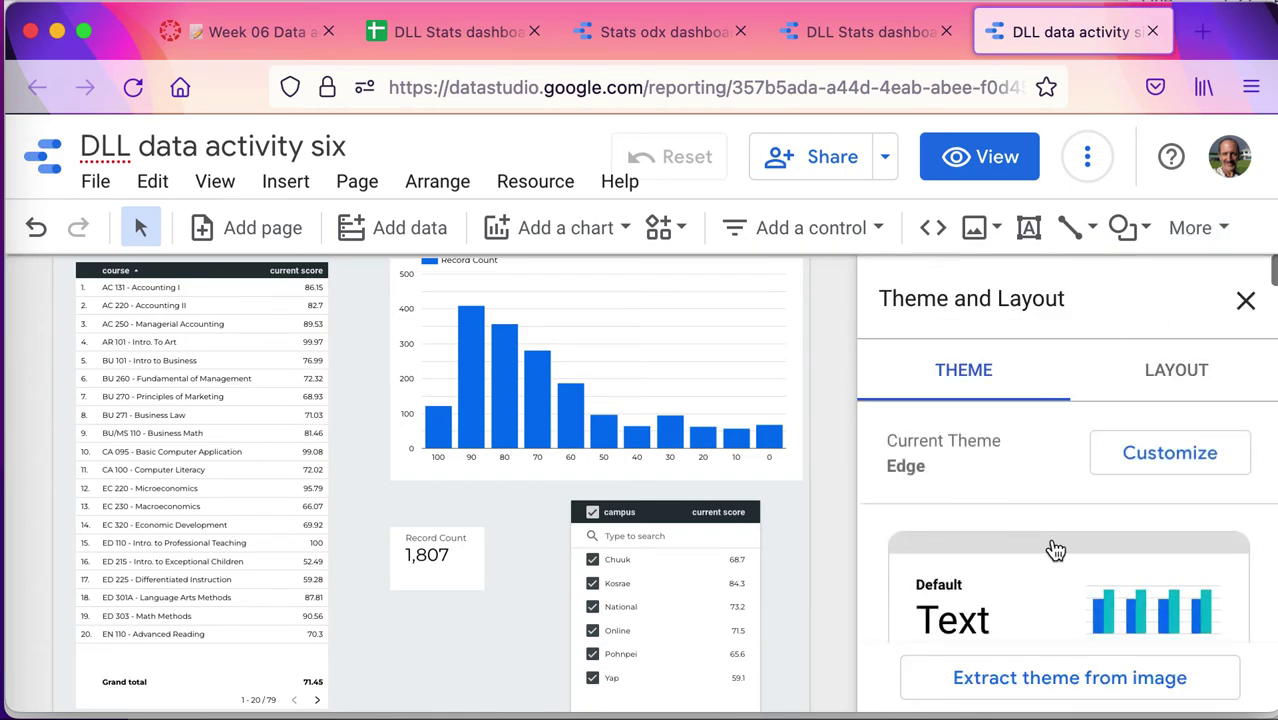
pyautogui.click(740, 356)
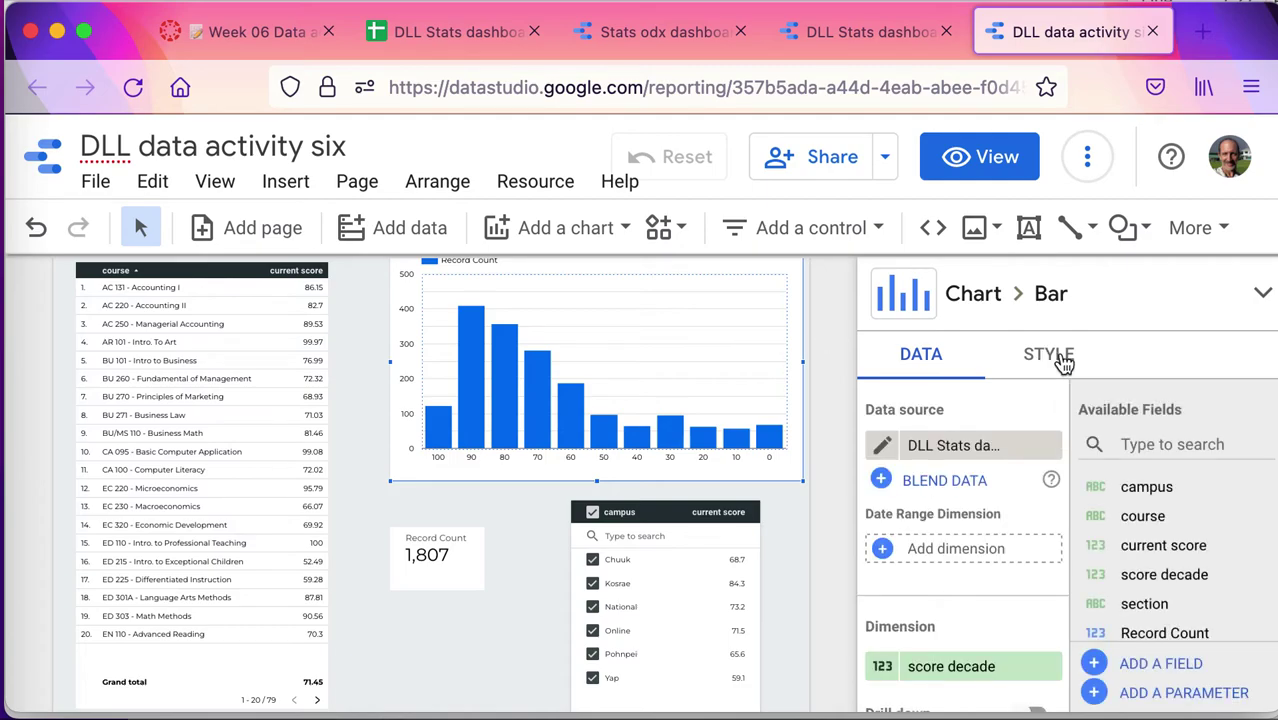
pyautogui.click(1063, 360)
pyautogui.scroll(-5, 1123, 508)
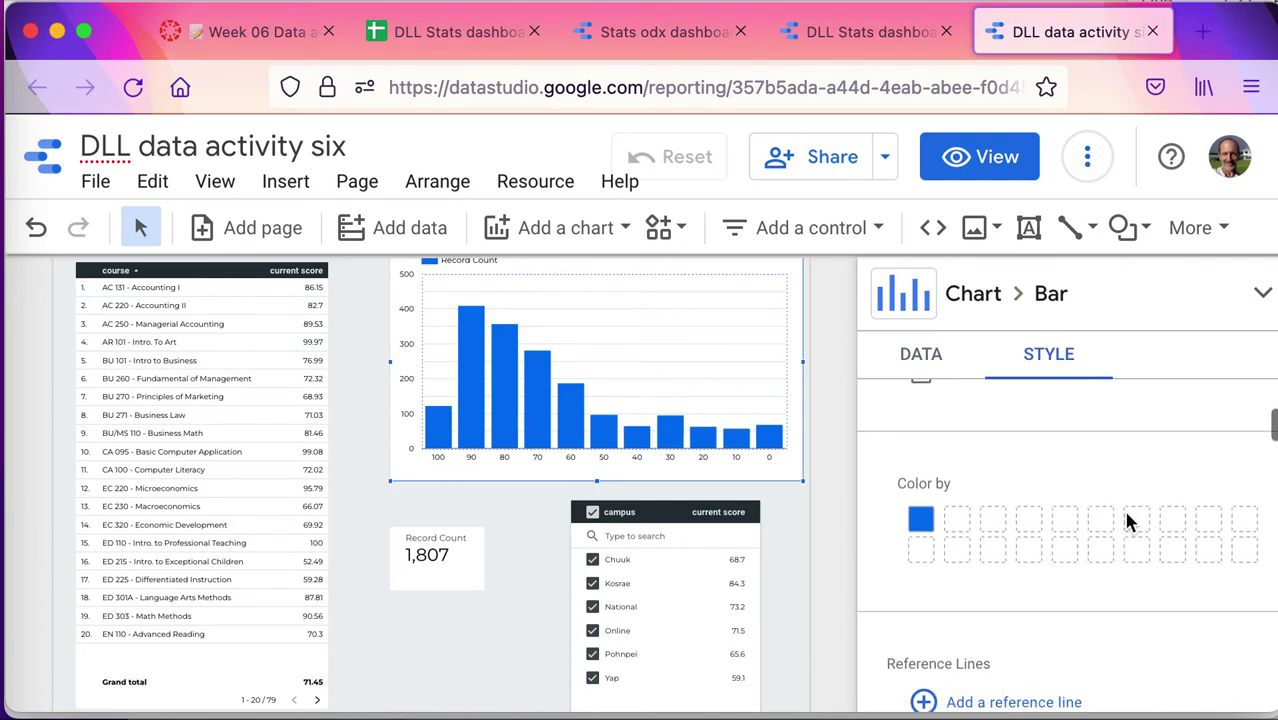
pyautogui.scroll(-6, 1126, 520)
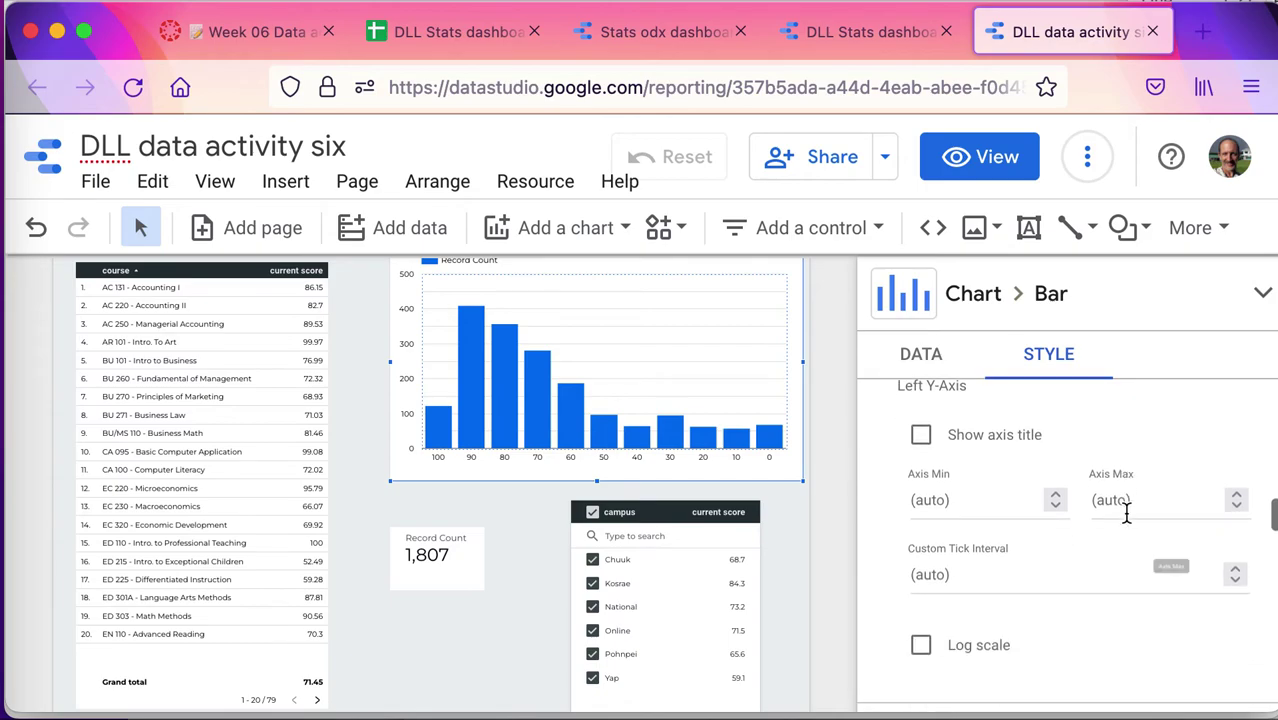
pyautogui.scroll(-6, 1126, 513)
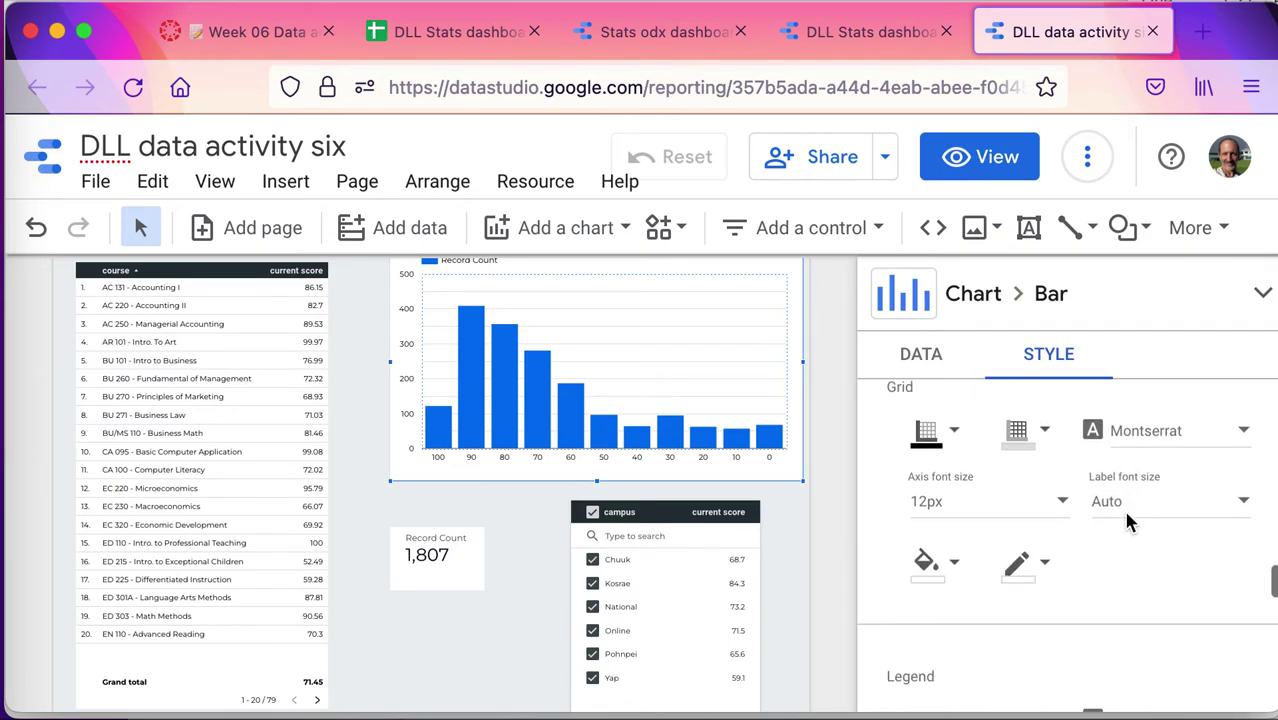
pyautogui.scroll(-5, 1127, 518)
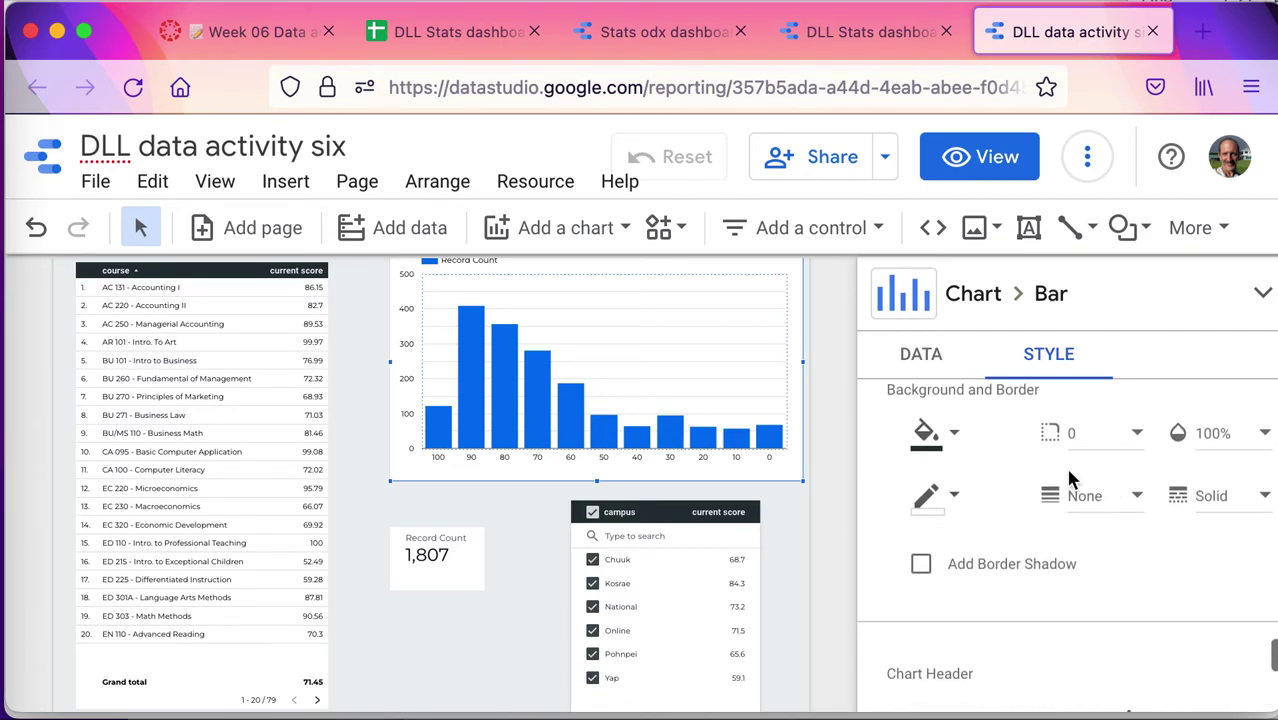
pyautogui.click(956, 436)
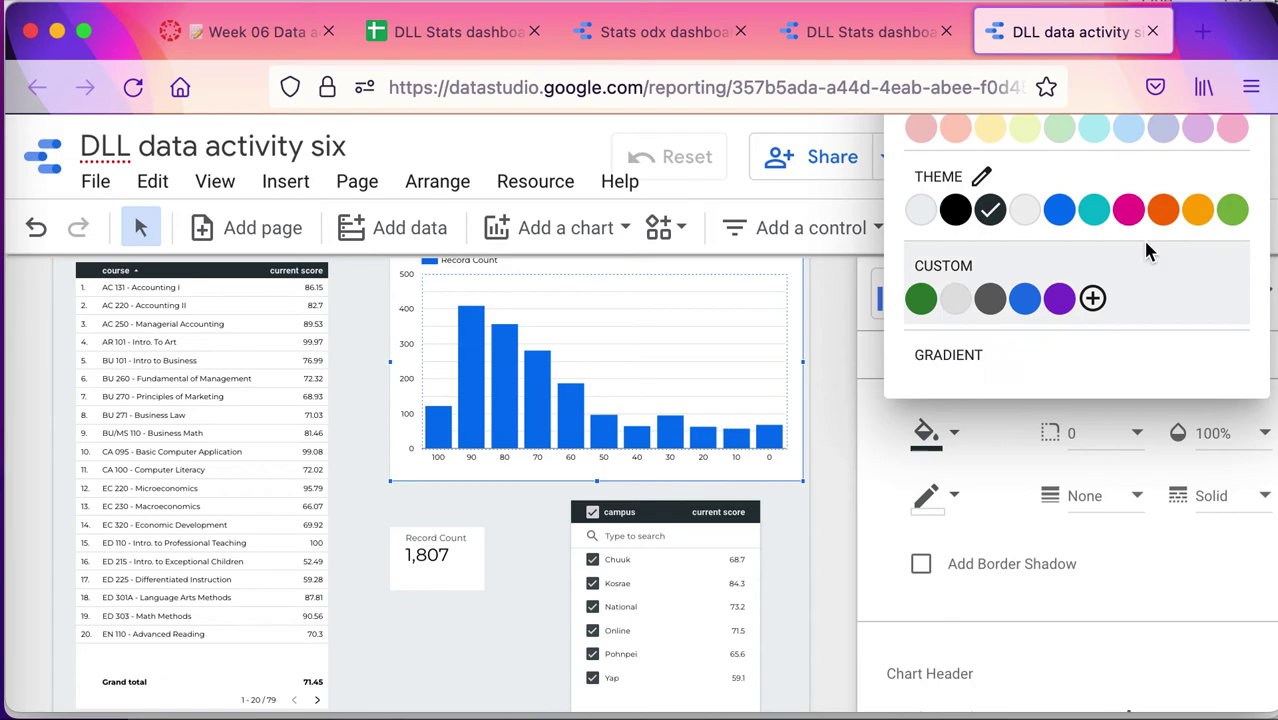
pyautogui.click(1095, 132)
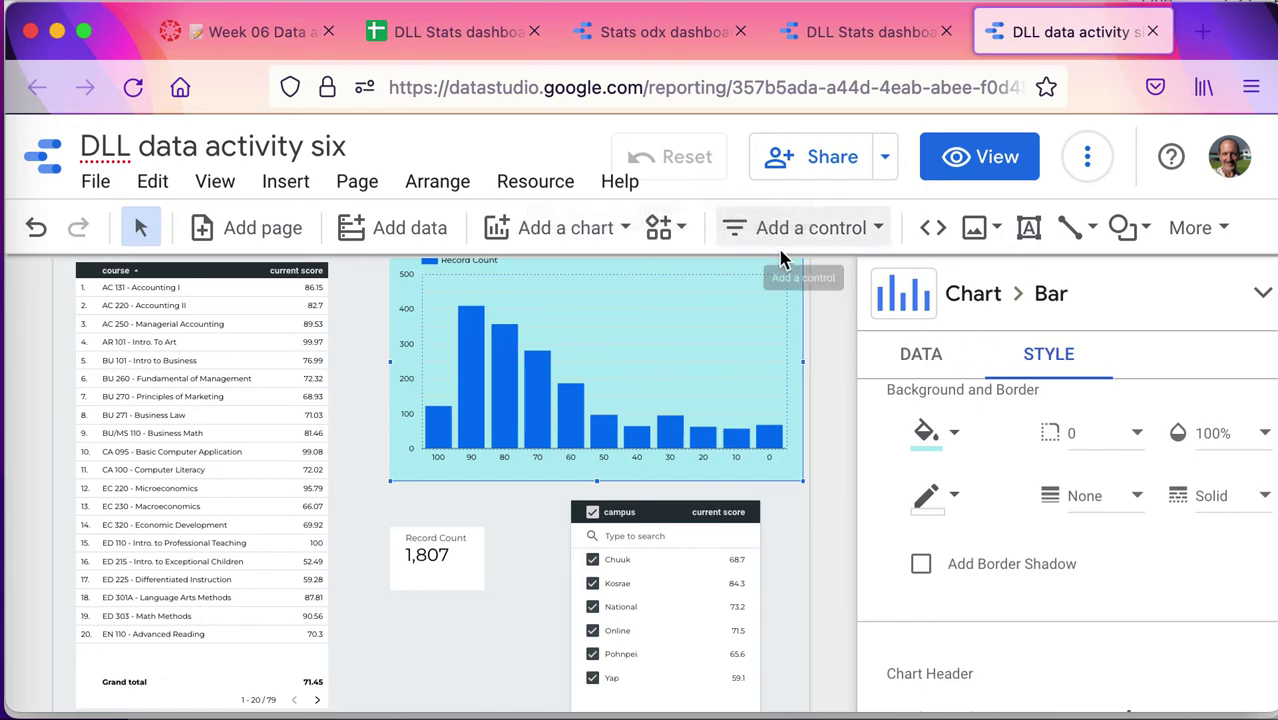
# Step: Revert the histogram background to white and nudge the course table up slightly
pyautogui.click(37, 228)
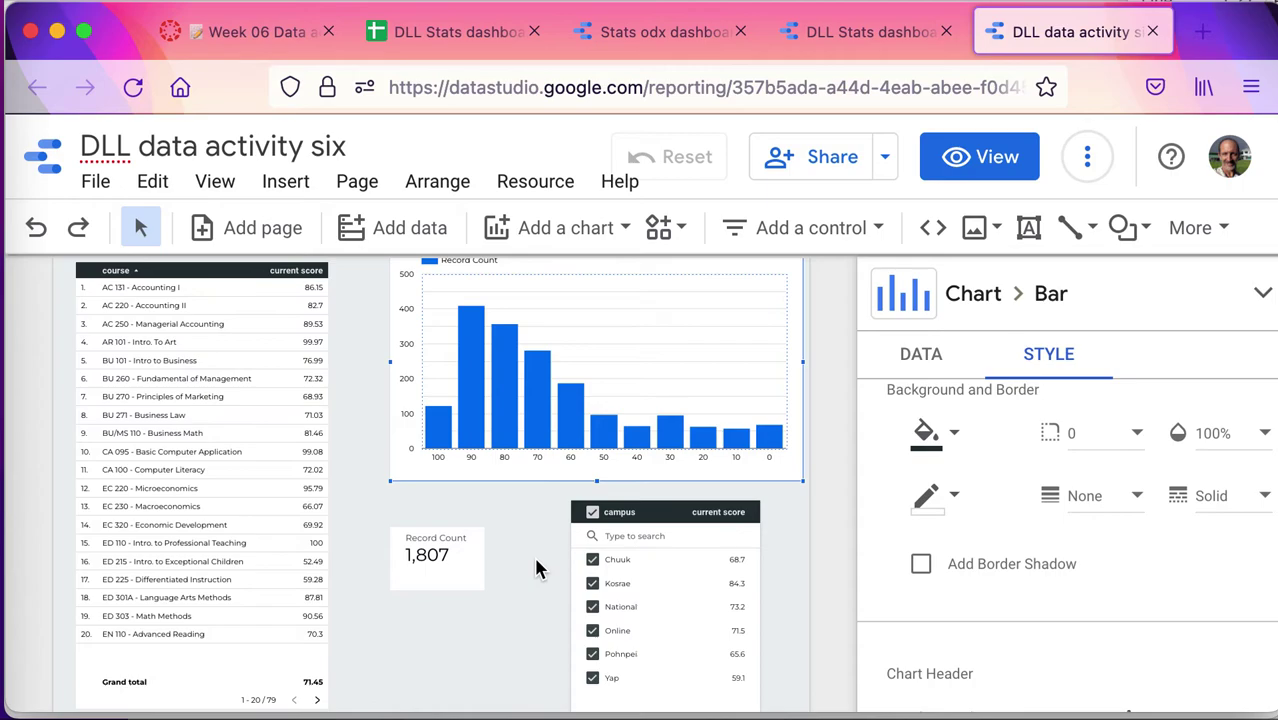
pyautogui.scroll(2, 535, 555)
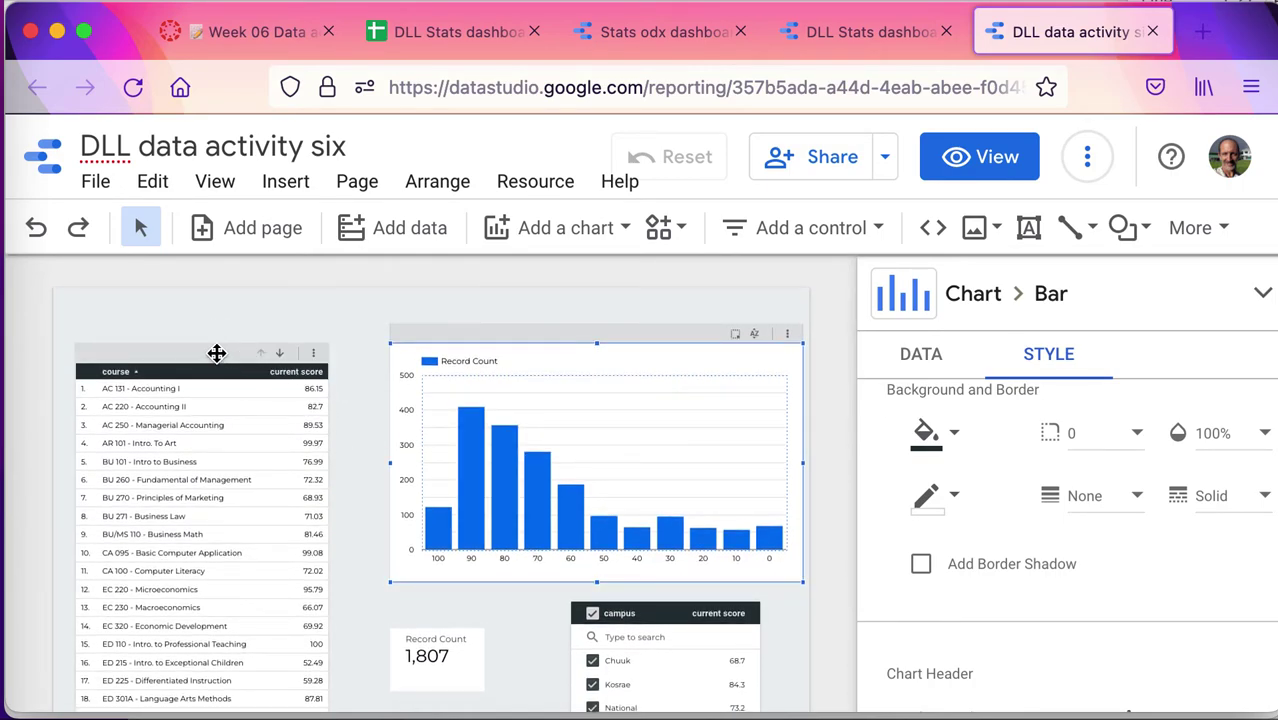
pyautogui.moveTo(216, 352); pyautogui.dragTo(214, 332)
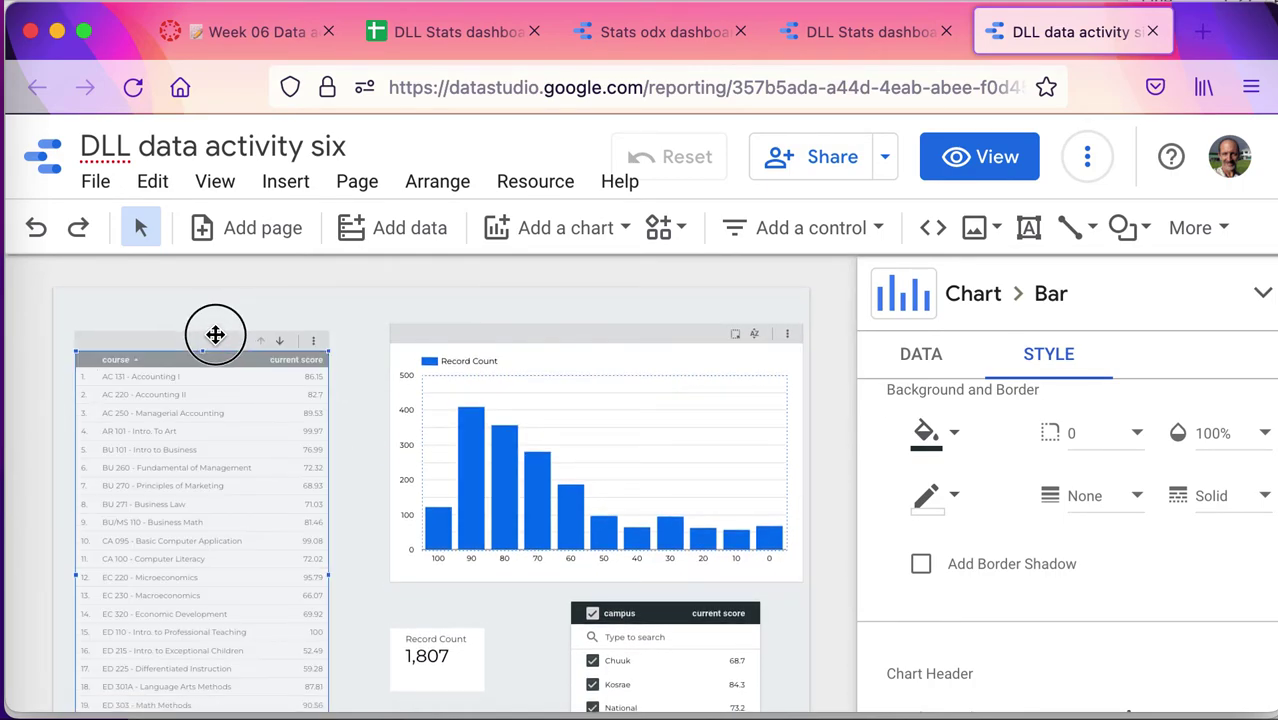
# Step: Preview the finished DLL data activity six report in view mode, scrolling across the whole page
pyautogui.click(352, 453)
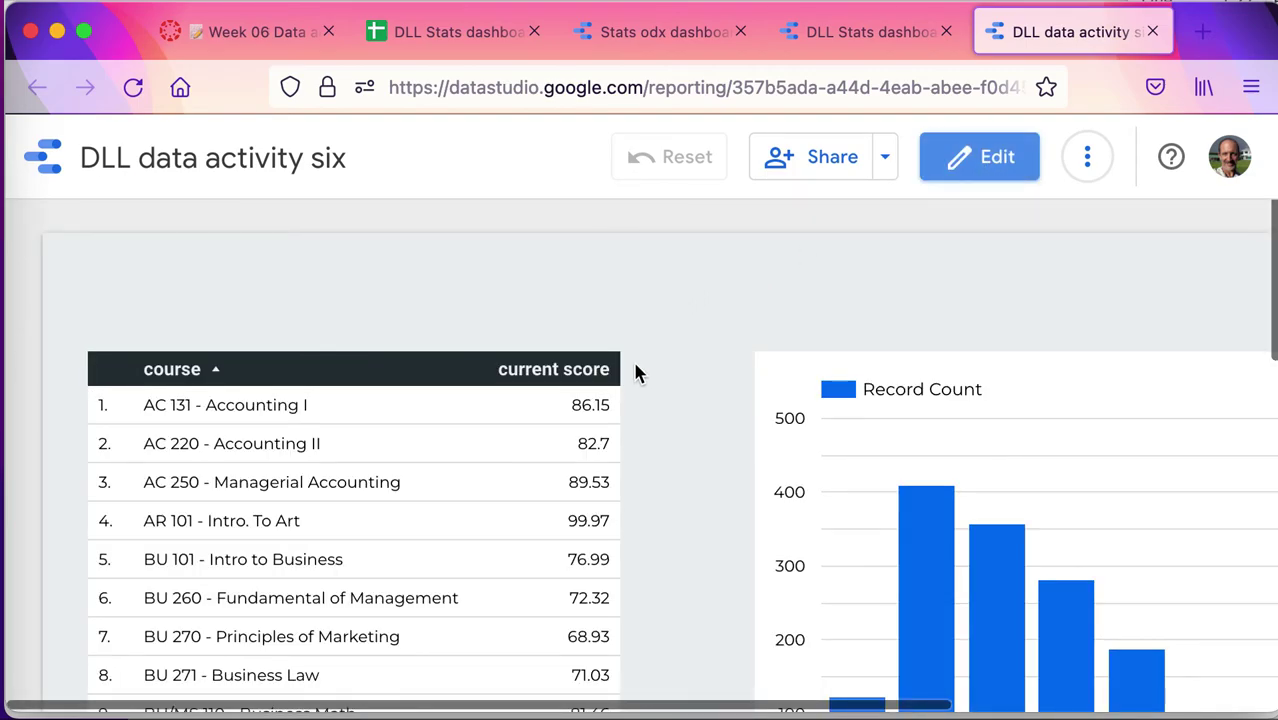
pyautogui.scroll(-4, 637, 373)
pyautogui.hscroll(2, 637, 373)
pyautogui.scroll(-7, 636, 373)
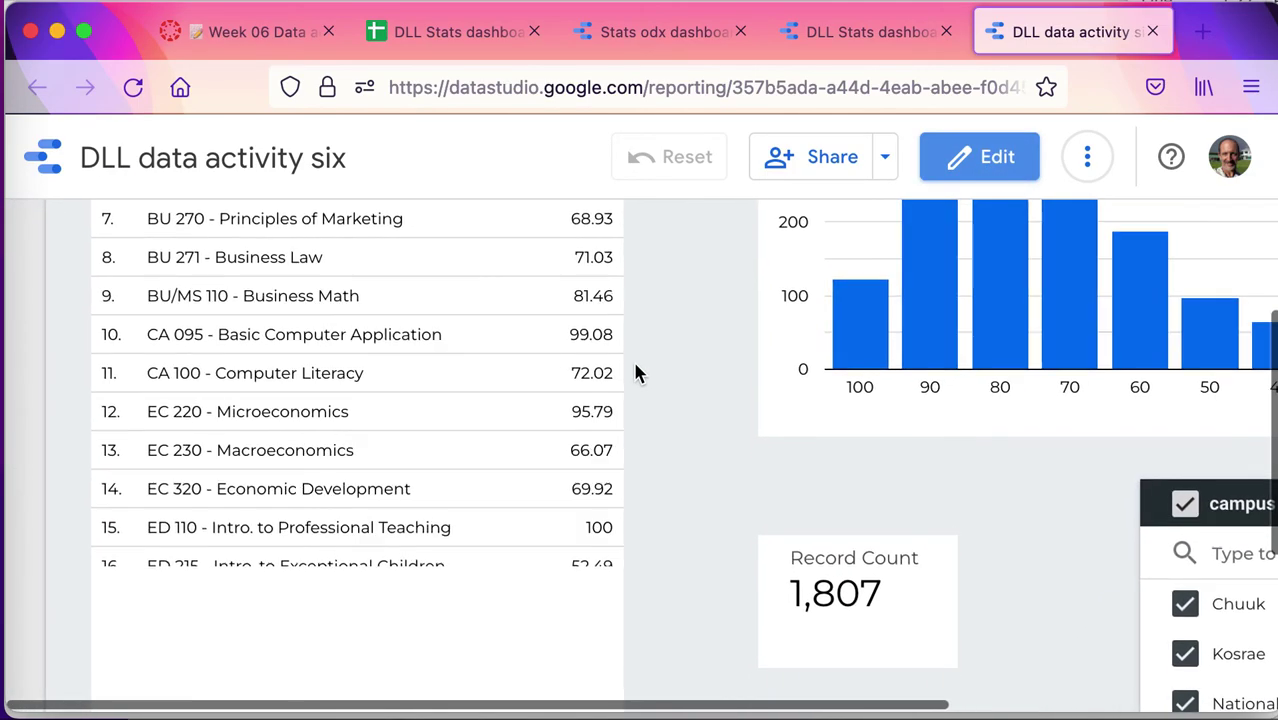
pyautogui.hscroll(-2, 636, 373)
pyautogui.scroll(3, 636, 373)
pyautogui.scroll(-8, 636, 373)
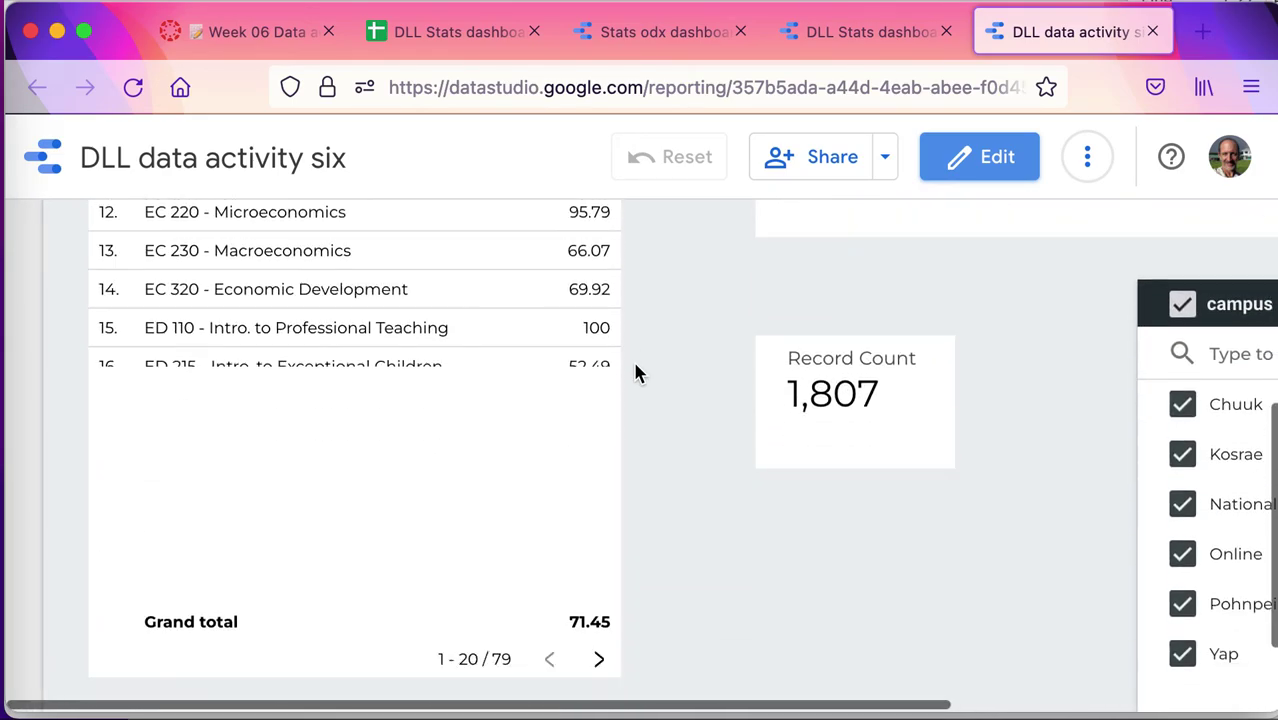
pyautogui.scroll(4, 636, 373)
pyautogui.scroll(12, 636, 373)
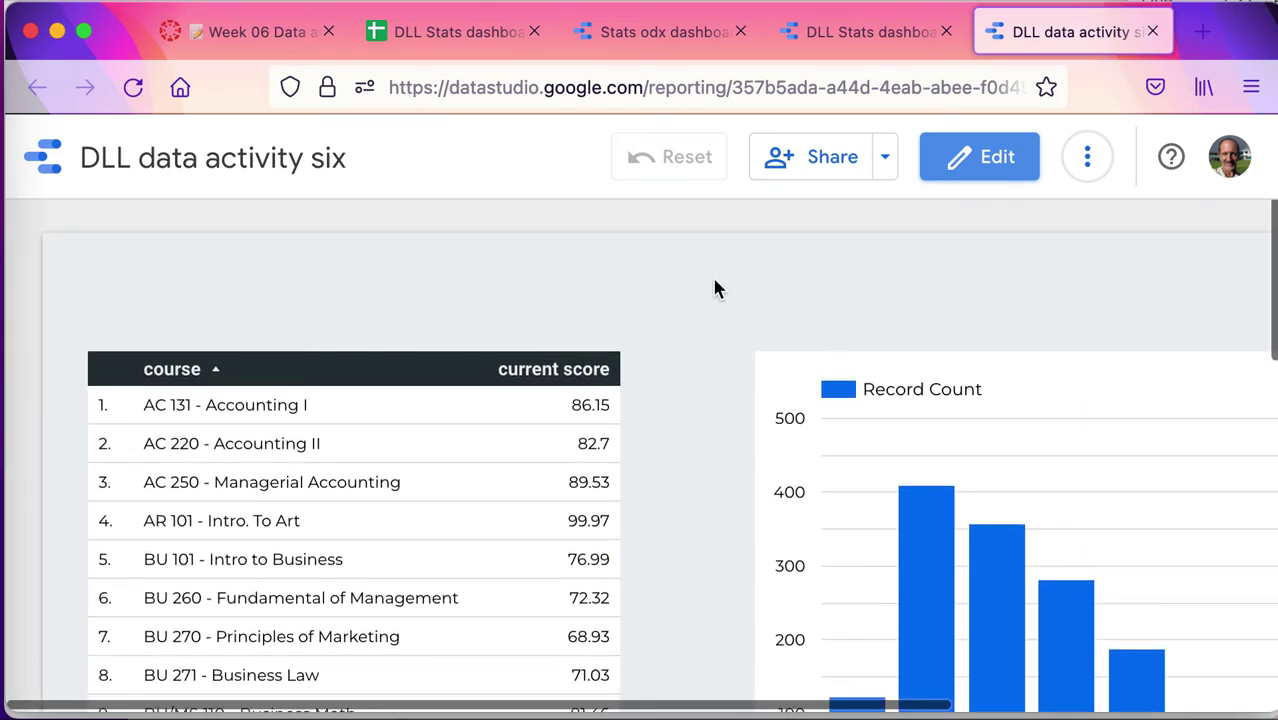
# Step: Check the sharing settings: link sharing off, new people set to Can view
pyautogui.click(838, 166)
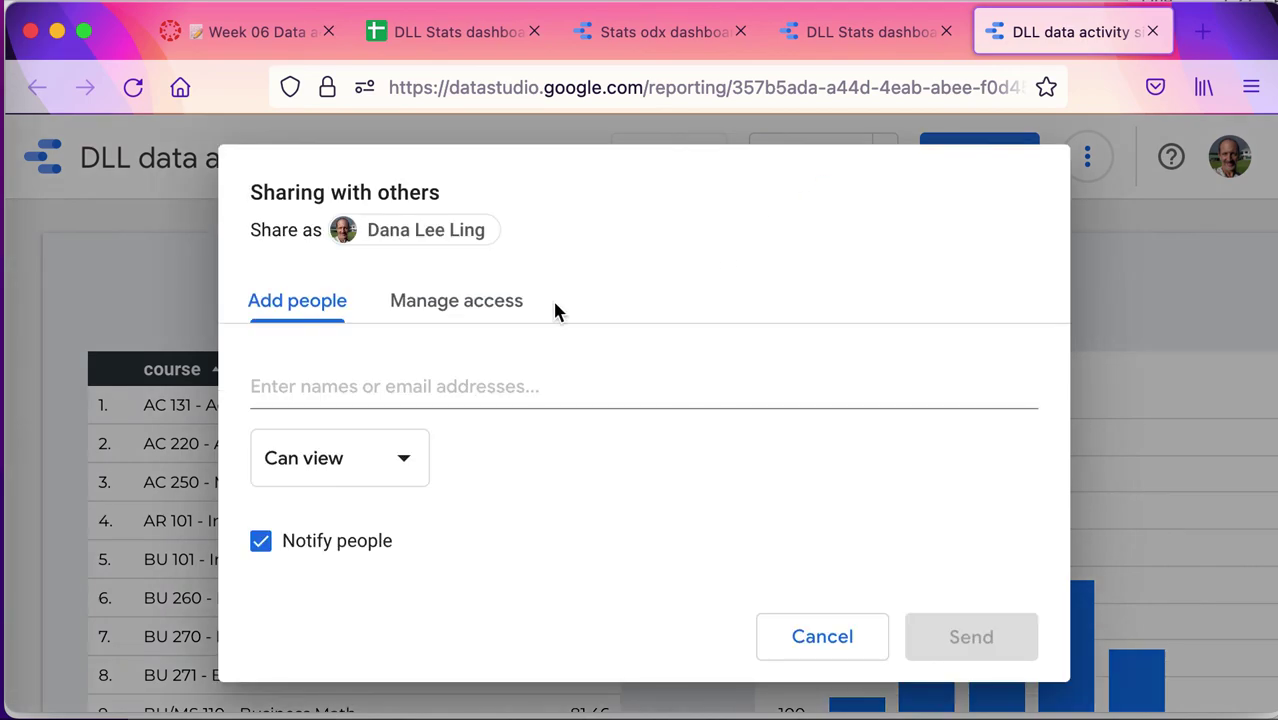
pyautogui.click(478, 306)
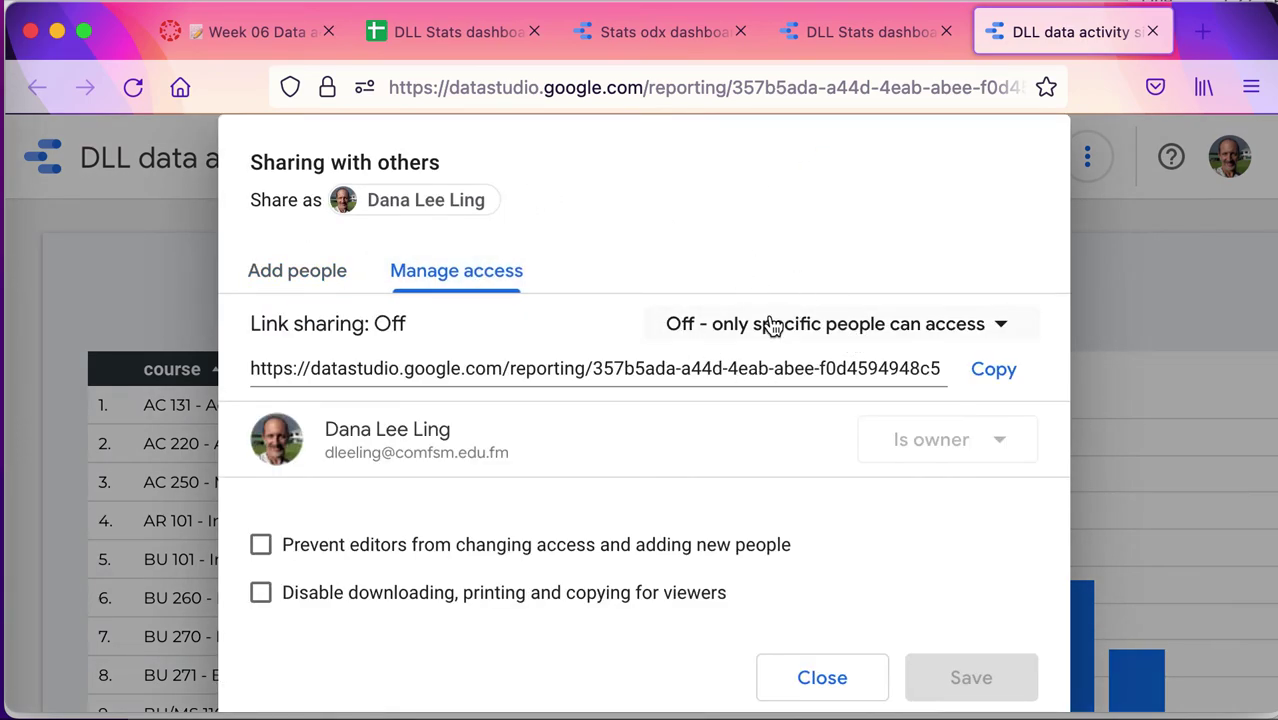
pyautogui.click(336, 280)
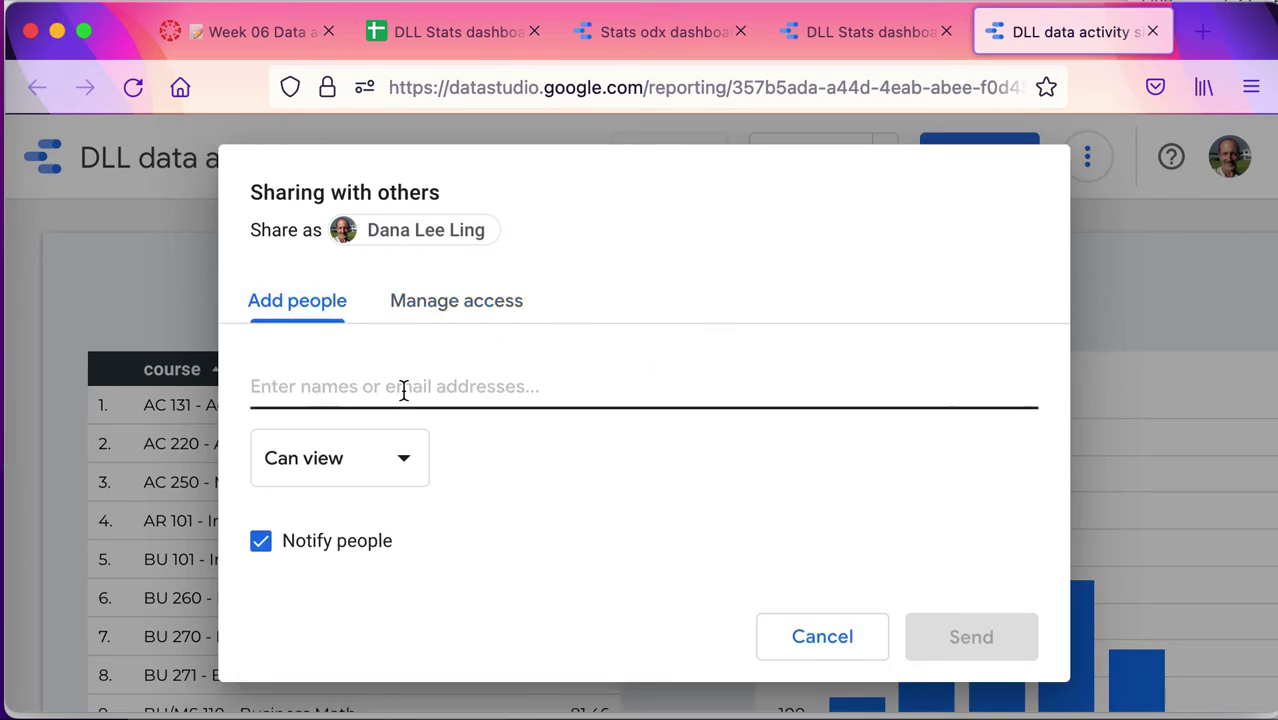
pyautogui.click(410, 462)
pyautogui.click(410, 462)
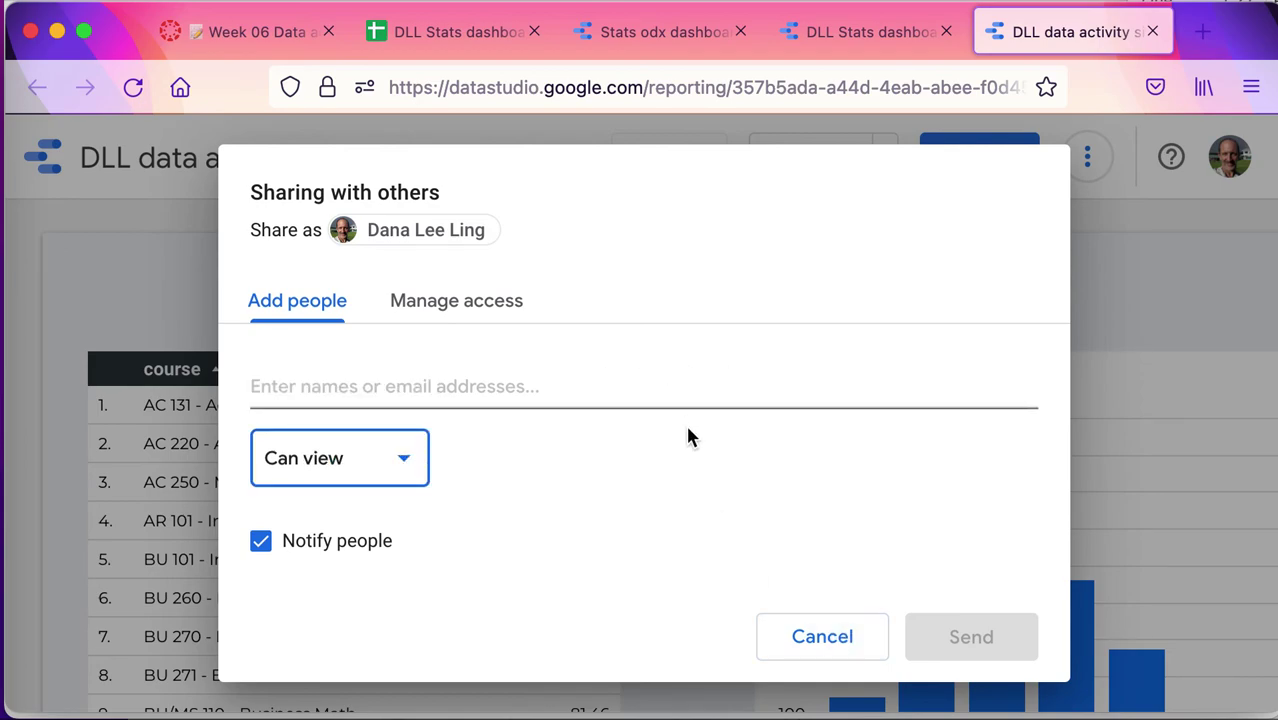
pyautogui.click(472, 302)
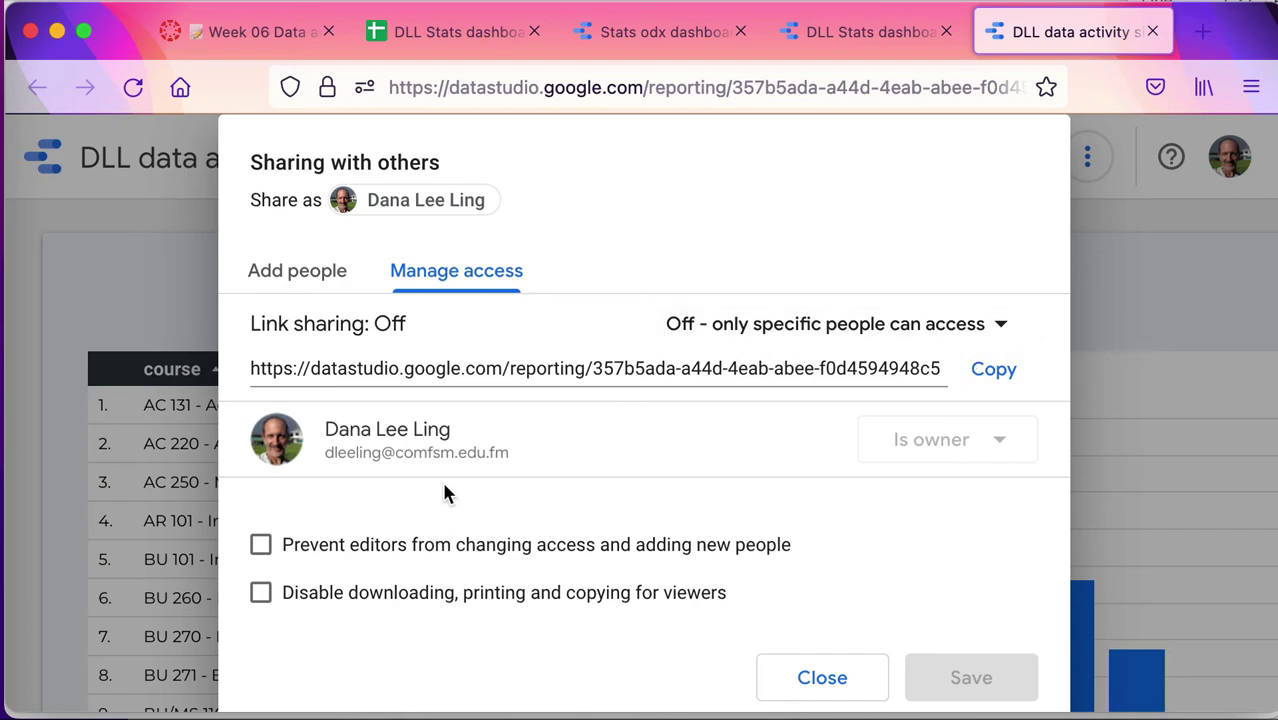
pyautogui.click(320, 282)
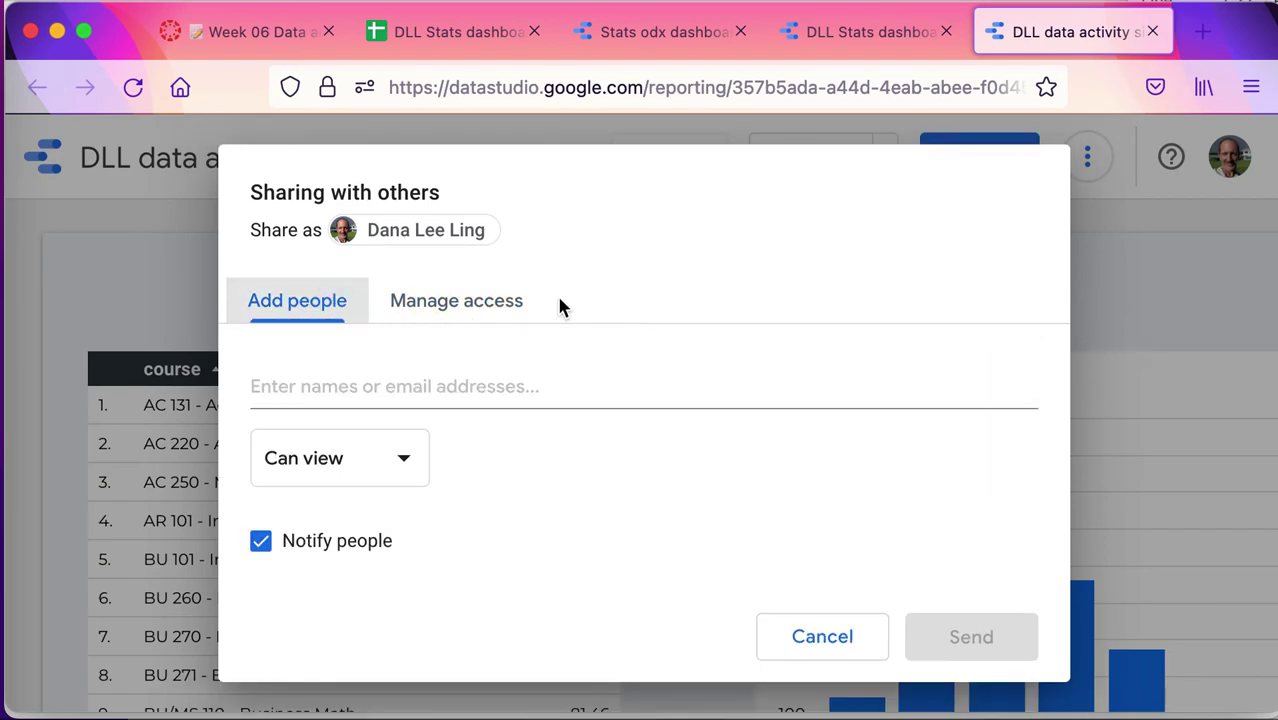
pyautogui.click(507, 310)
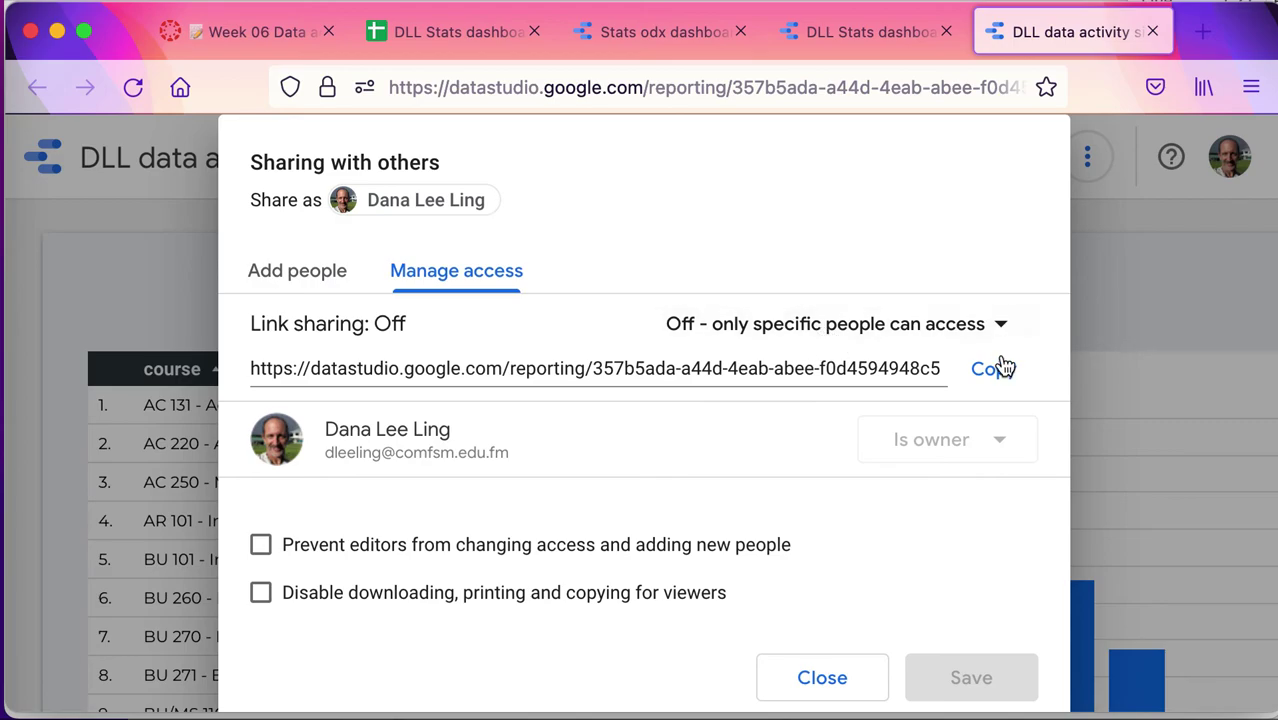
# Step: Close the sharing dialog and page the course table to courses 41–60 of 79
pyautogui.click(834, 680)
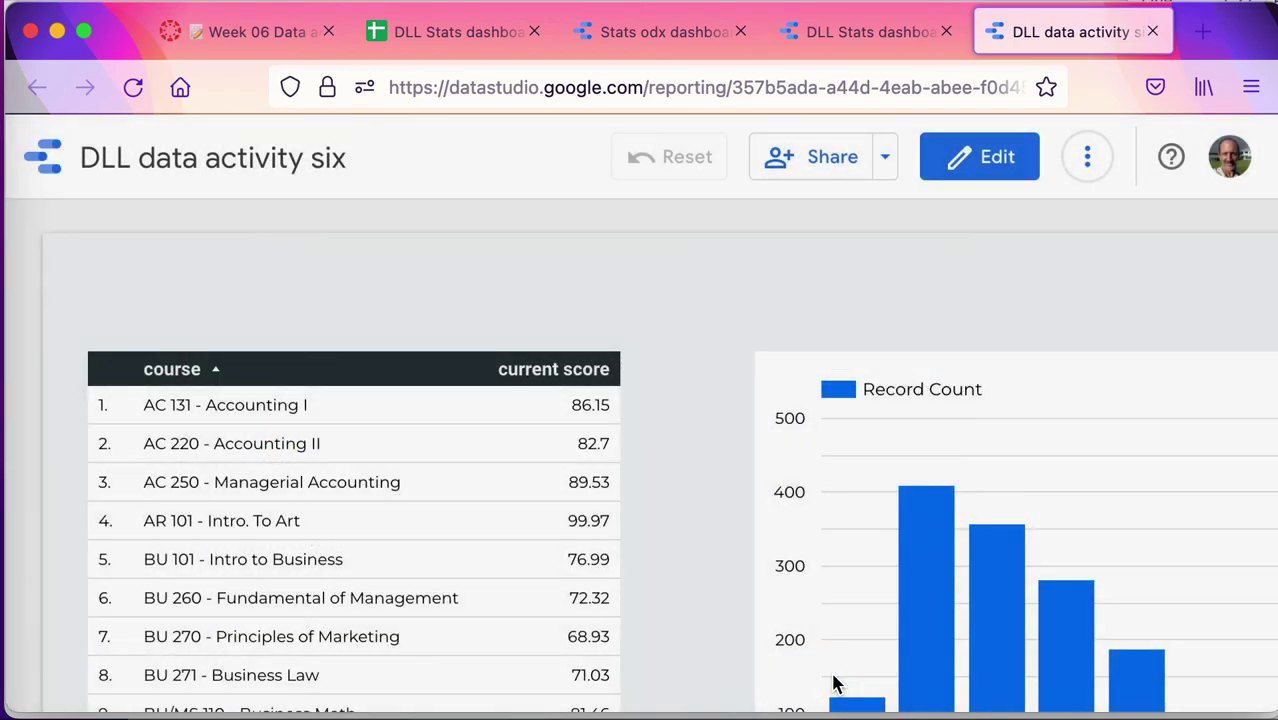
pyautogui.scroll(-3, 676, 548)
pyautogui.scroll(-5, 678, 552)
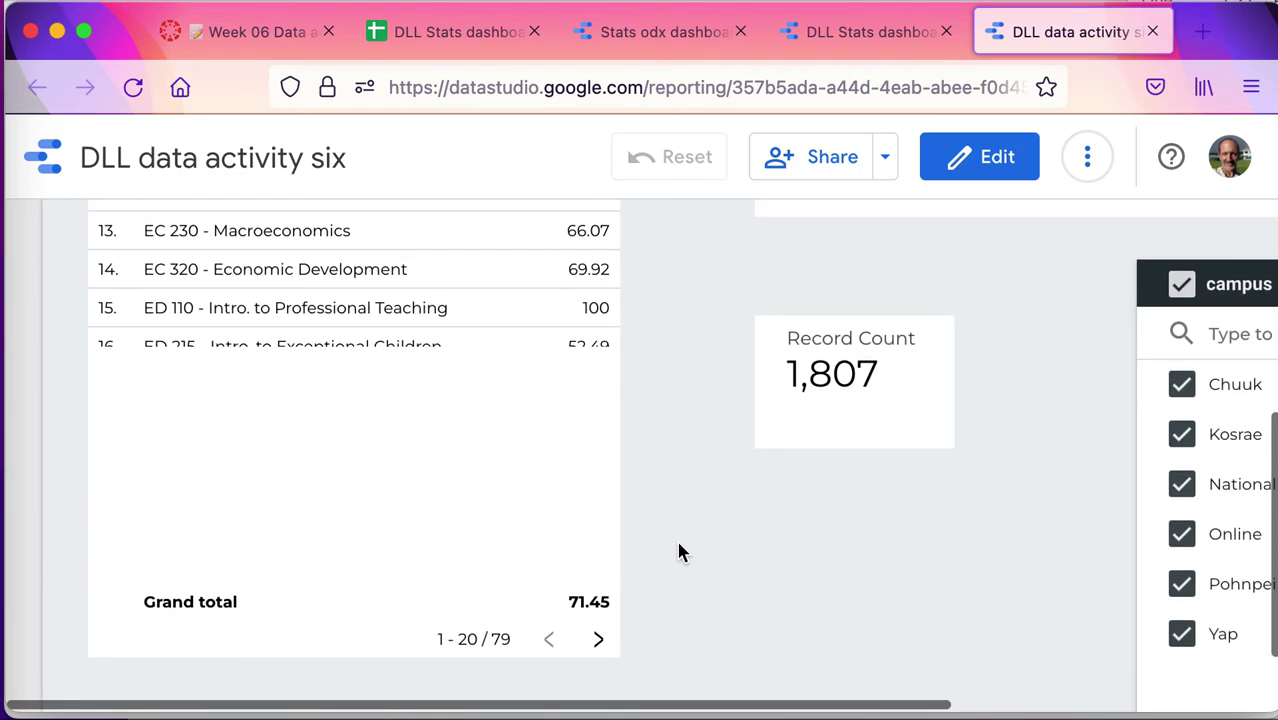
pyautogui.scroll(3, 678, 552)
pyautogui.scroll(-2, 502, 415)
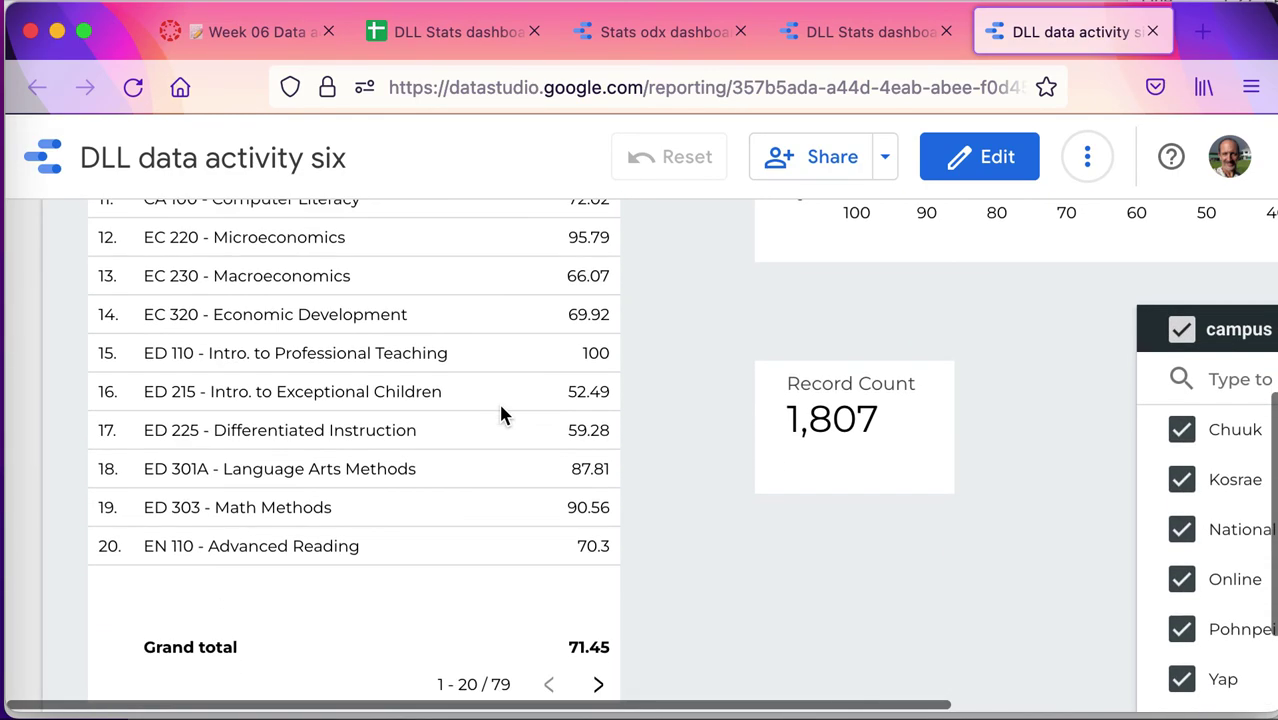
pyautogui.click(599, 670)
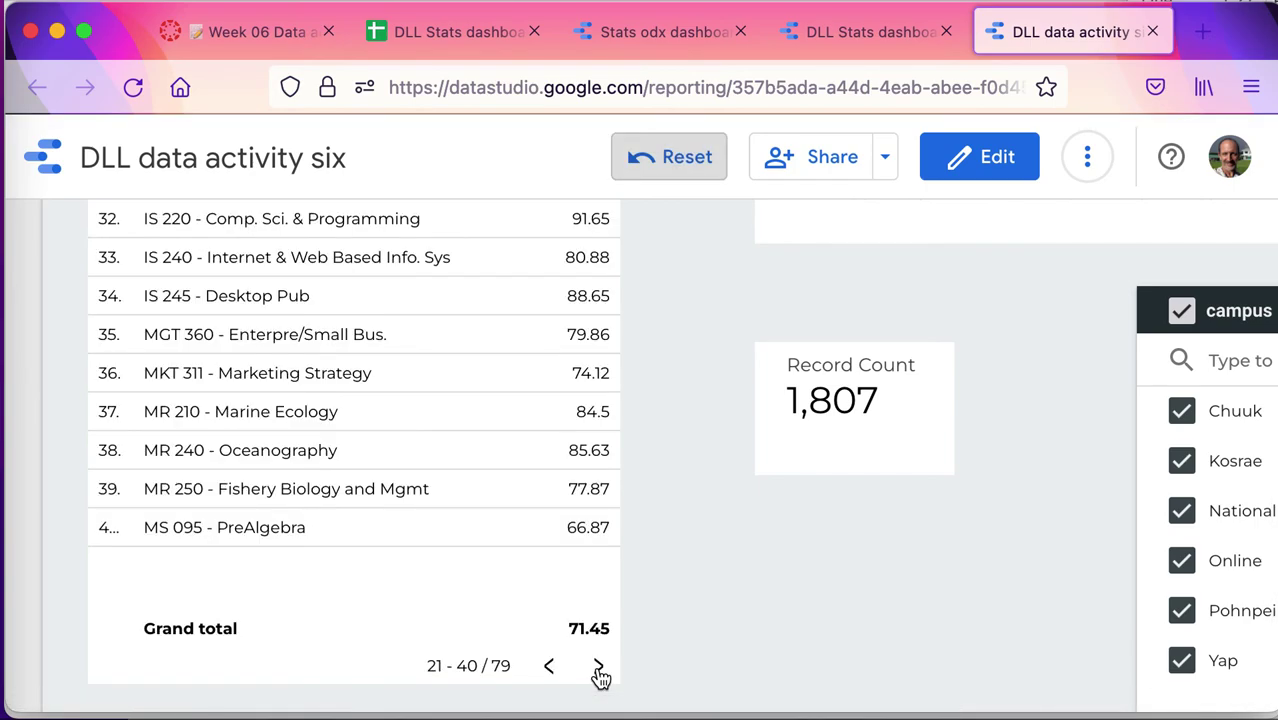
pyautogui.click(598, 670)
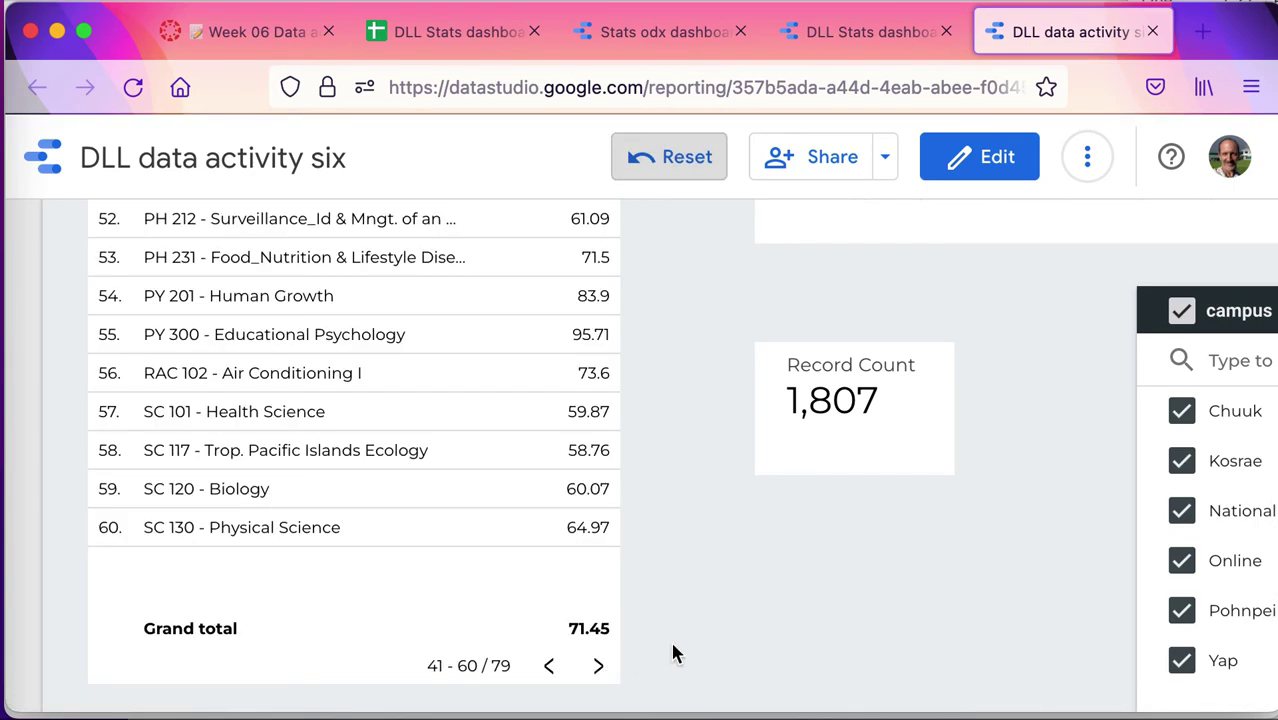
pyautogui.scroll(10, 672, 653)
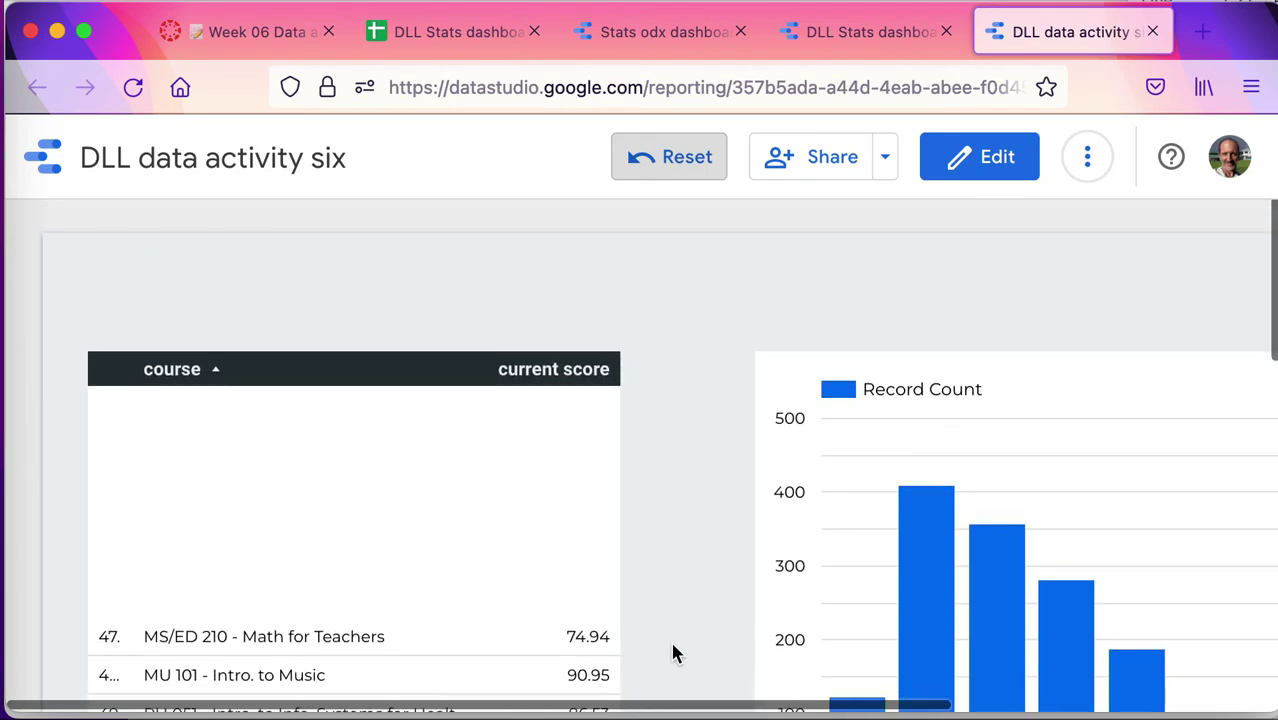
pyautogui.scroll(-10, 672, 653)
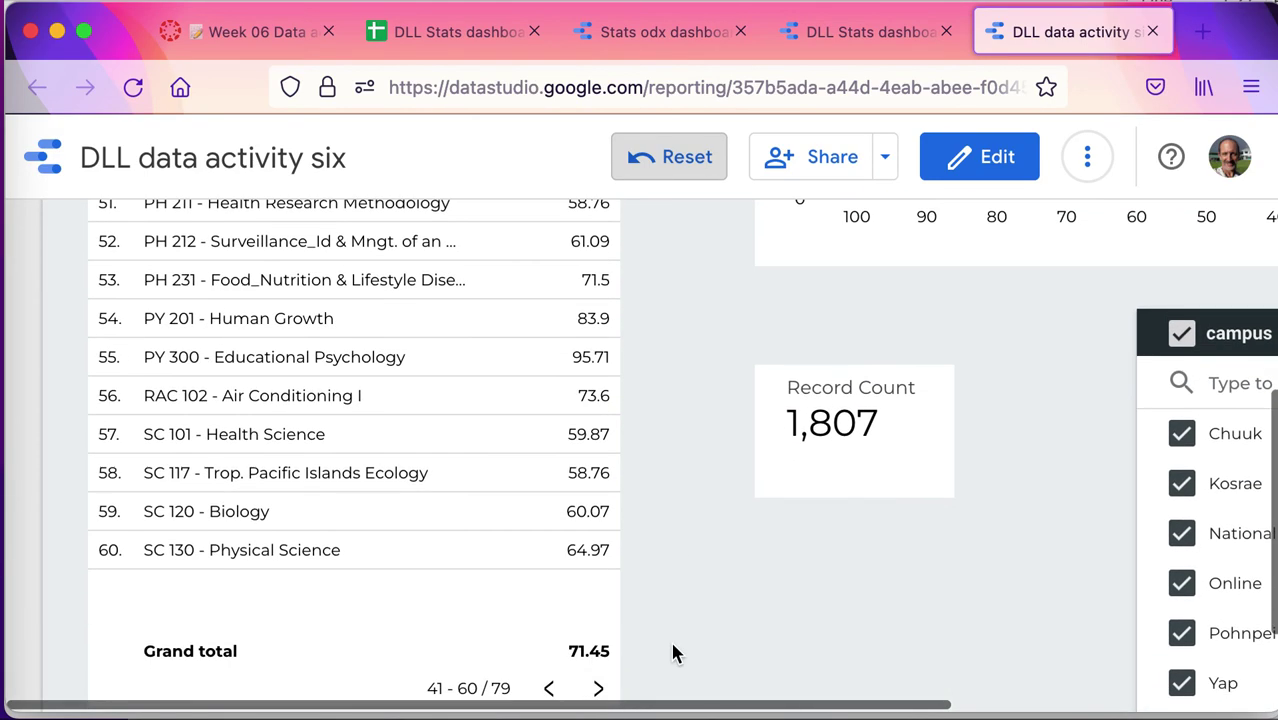
pyautogui.scroll(-2, 672, 653)
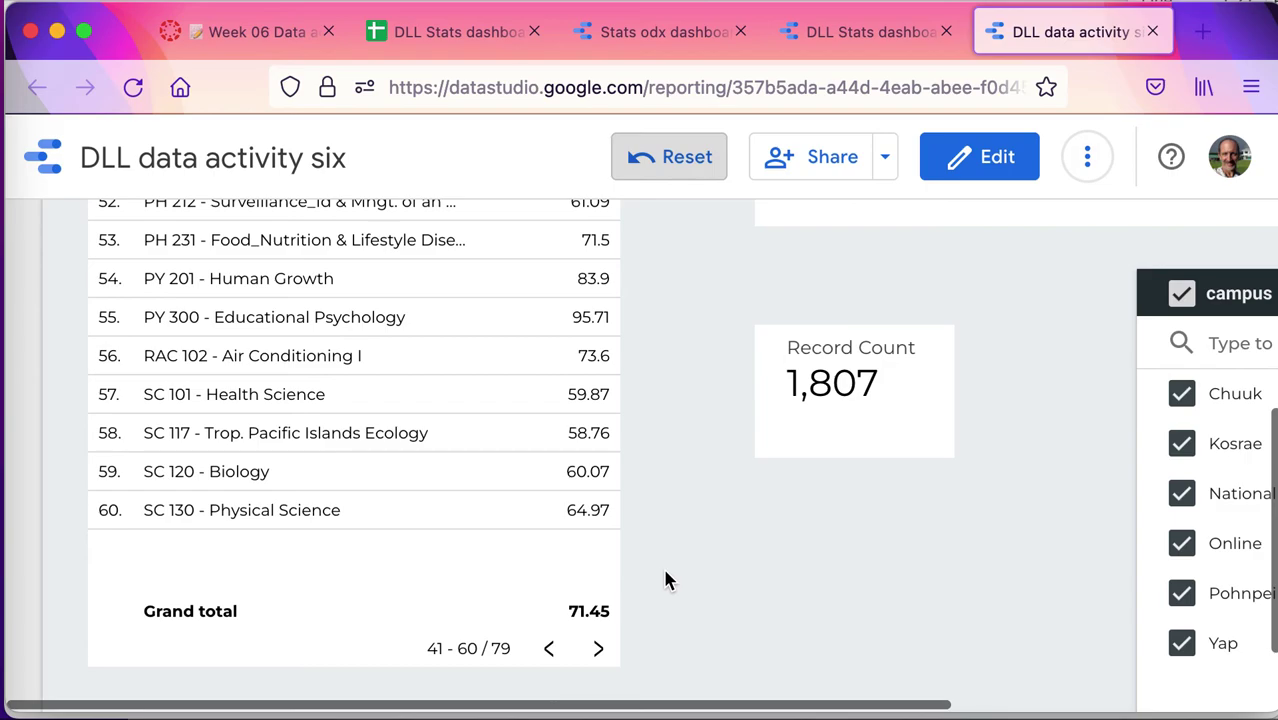
pyautogui.scroll(-1, 666, 573)
pyautogui.hscroll(5, 666, 573)
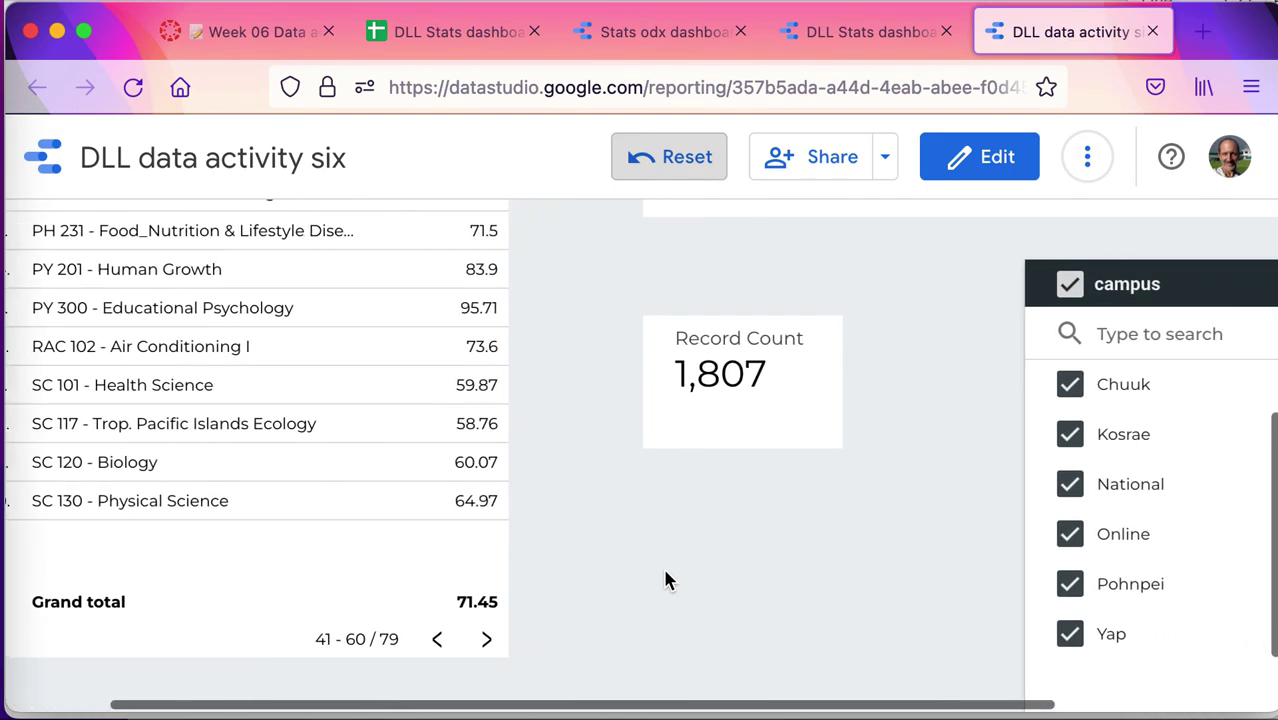
pyautogui.hscroll(5, 666, 575)
pyautogui.hscroll(-8, 666, 575)
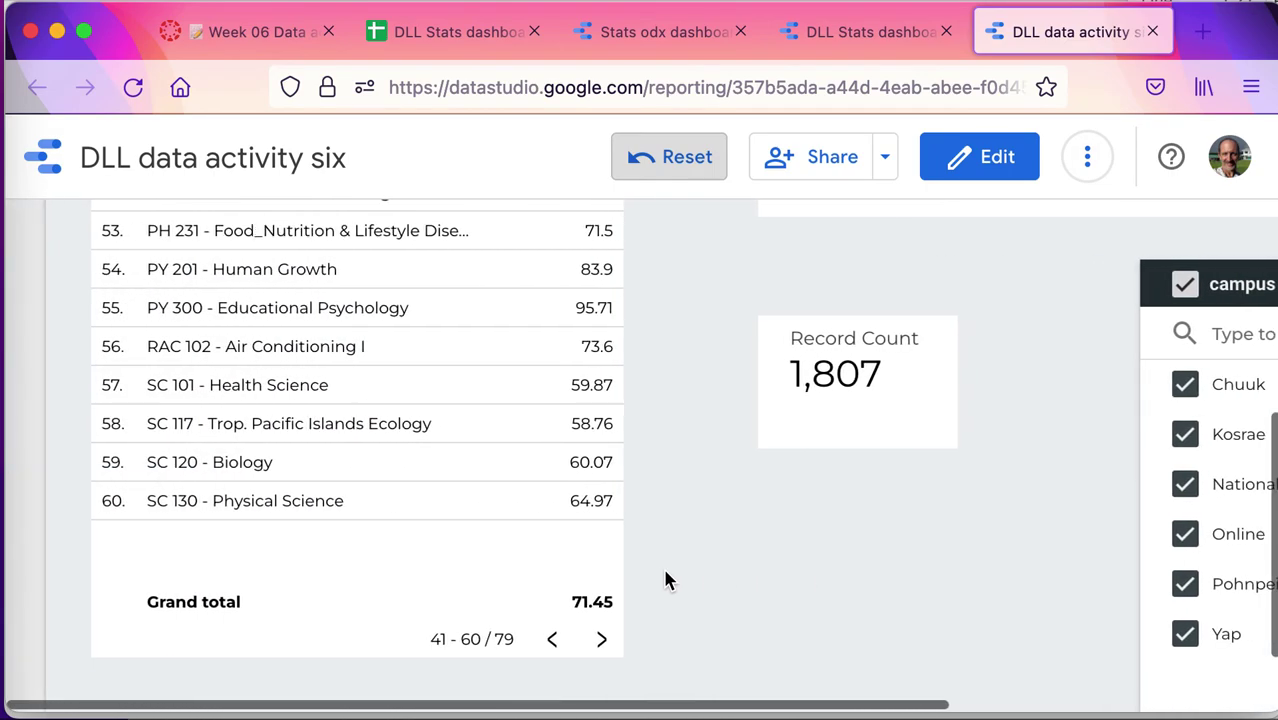
pyautogui.scroll(5, 667, 580)
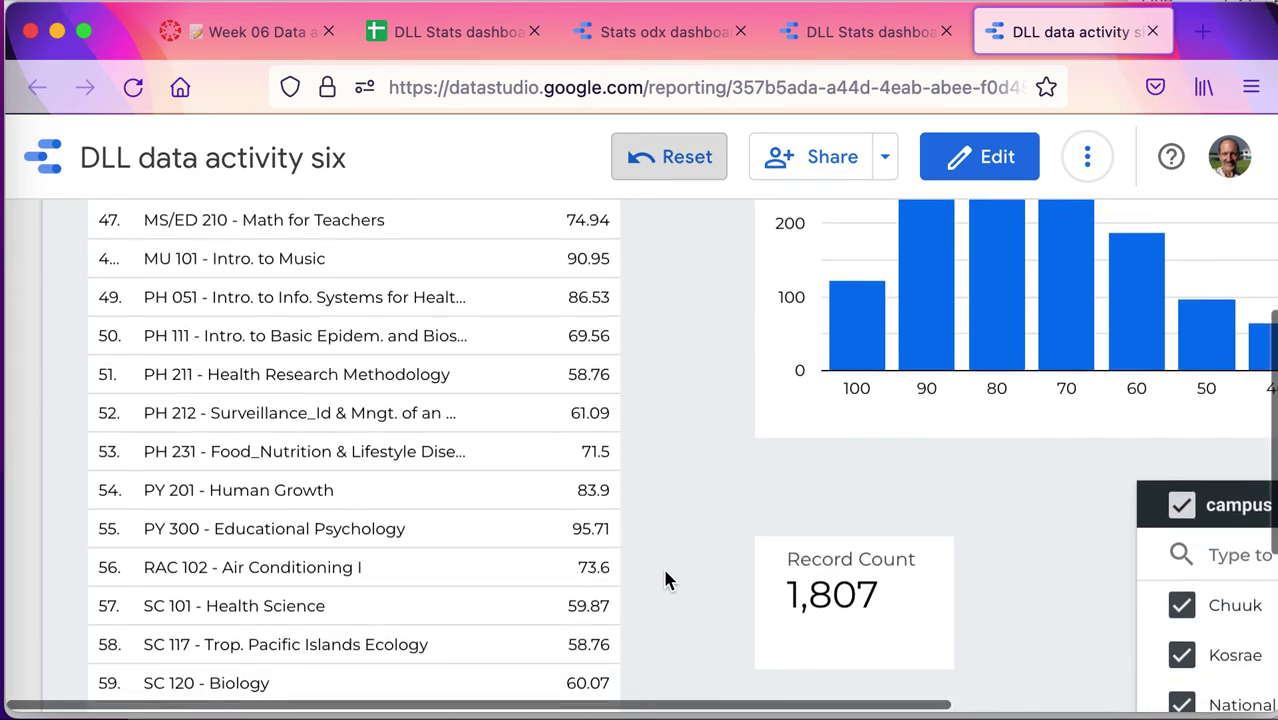
pyautogui.scroll(-6, 667, 578)
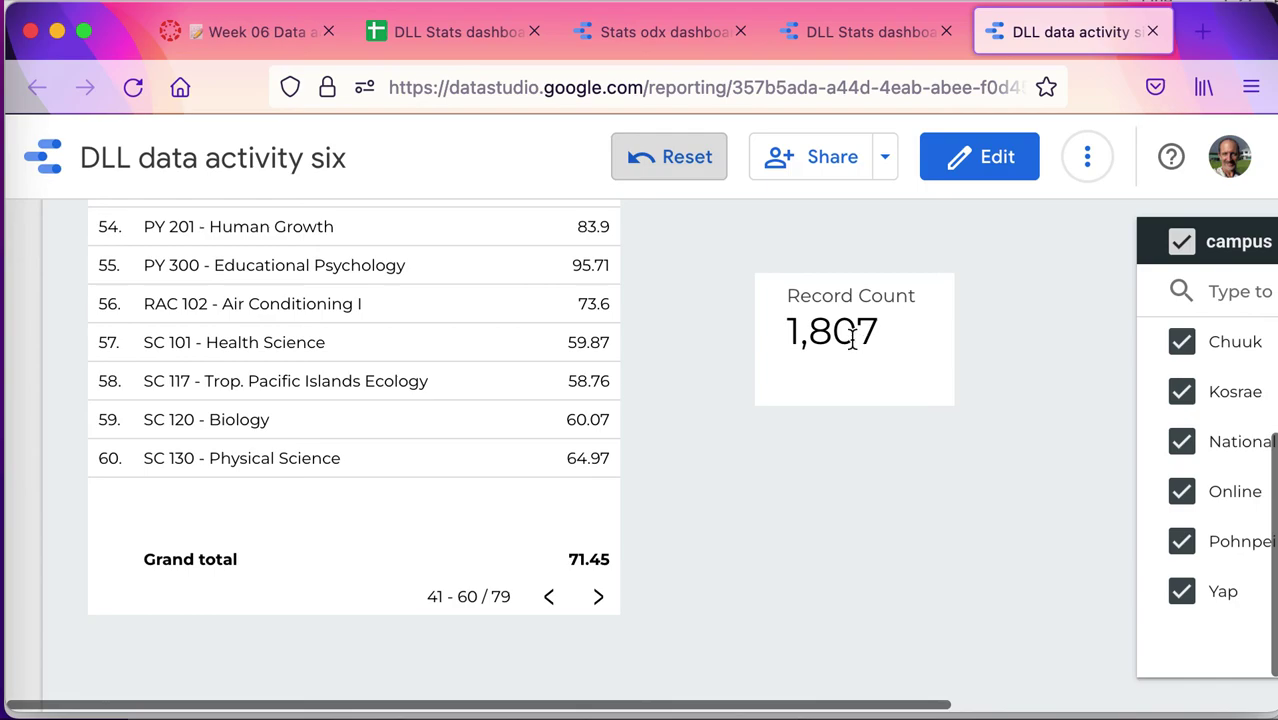
pyautogui.scroll(2, 845, 485)
pyautogui.hscroll(3, 845, 485)
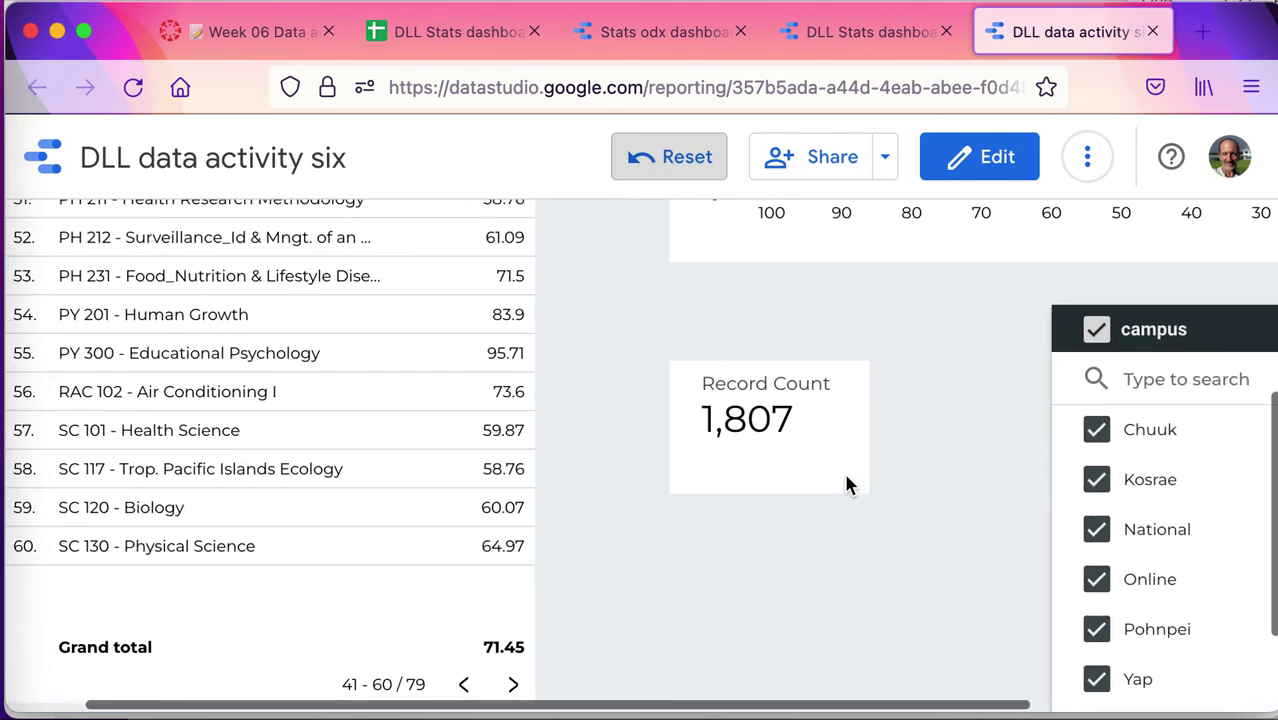
pyautogui.hscroll(2, 845, 485)
pyautogui.scroll(-1, 845, 485)
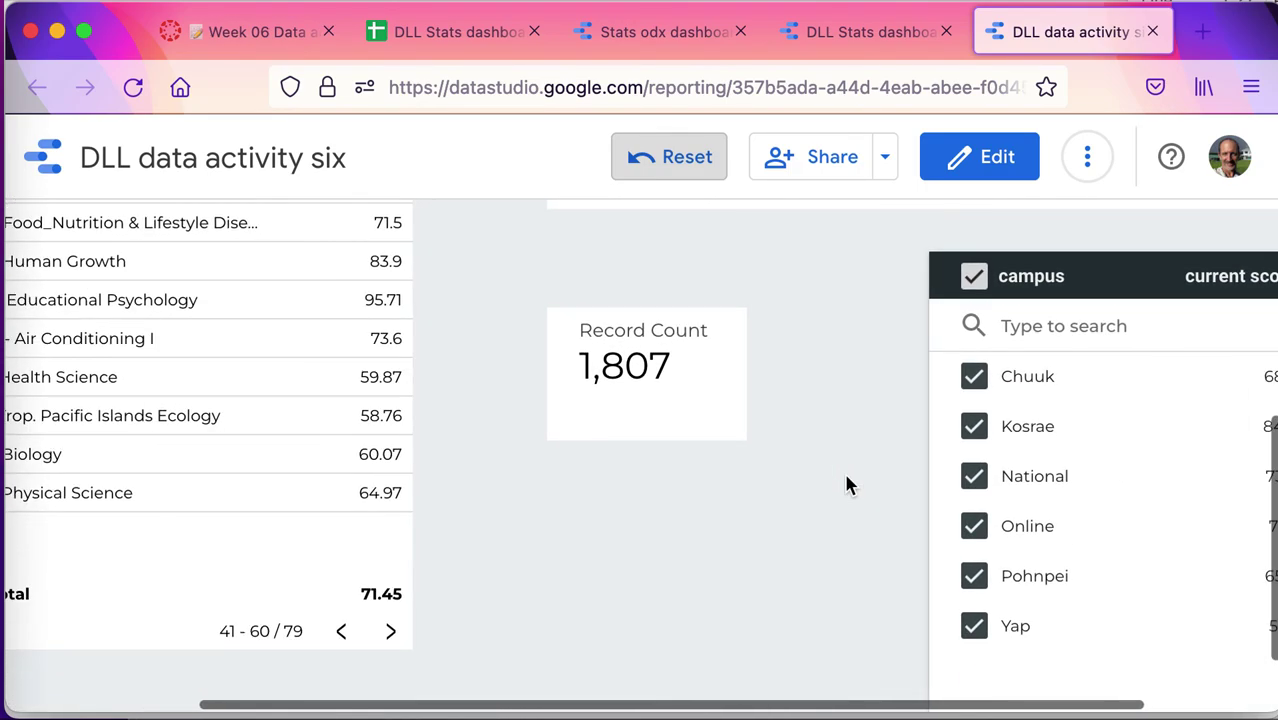
pyautogui.scroll(4, 845, 485)
pyautogui.scroll(9, 845, 485)
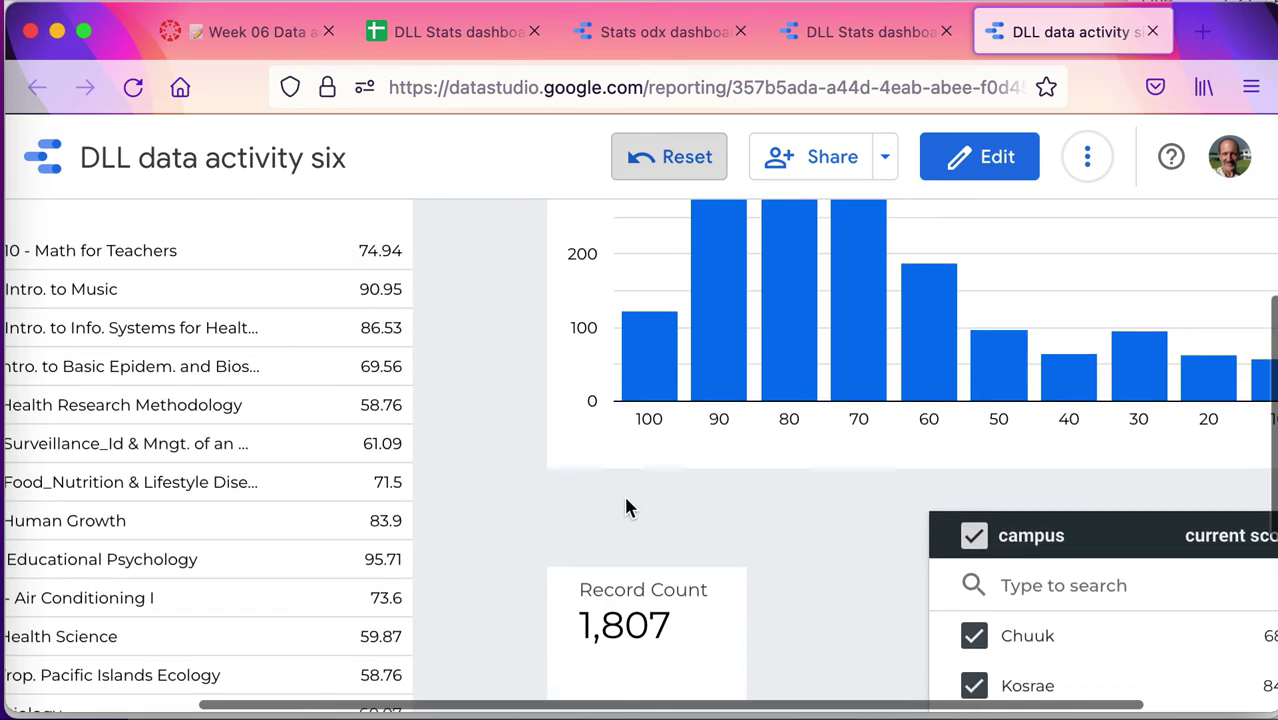
pyautogui.hscroll(1, 628, 505)
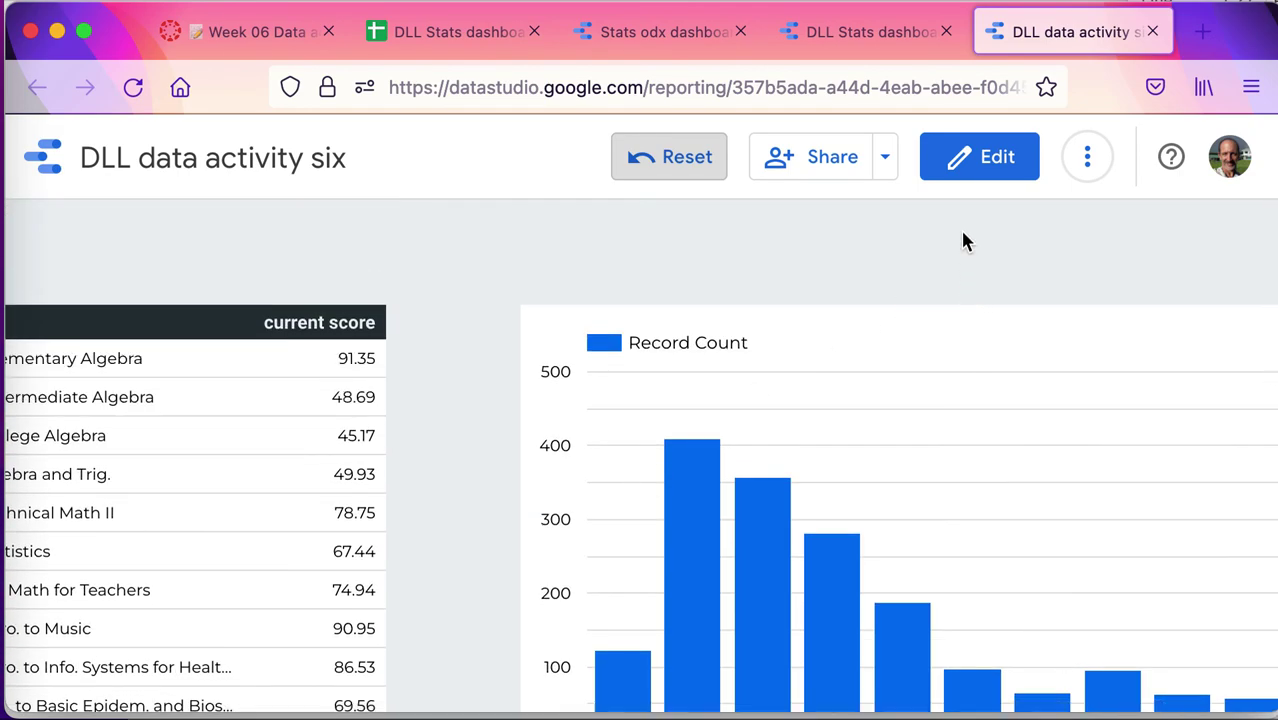
pyautogui.scroll(-1, 965, 241)
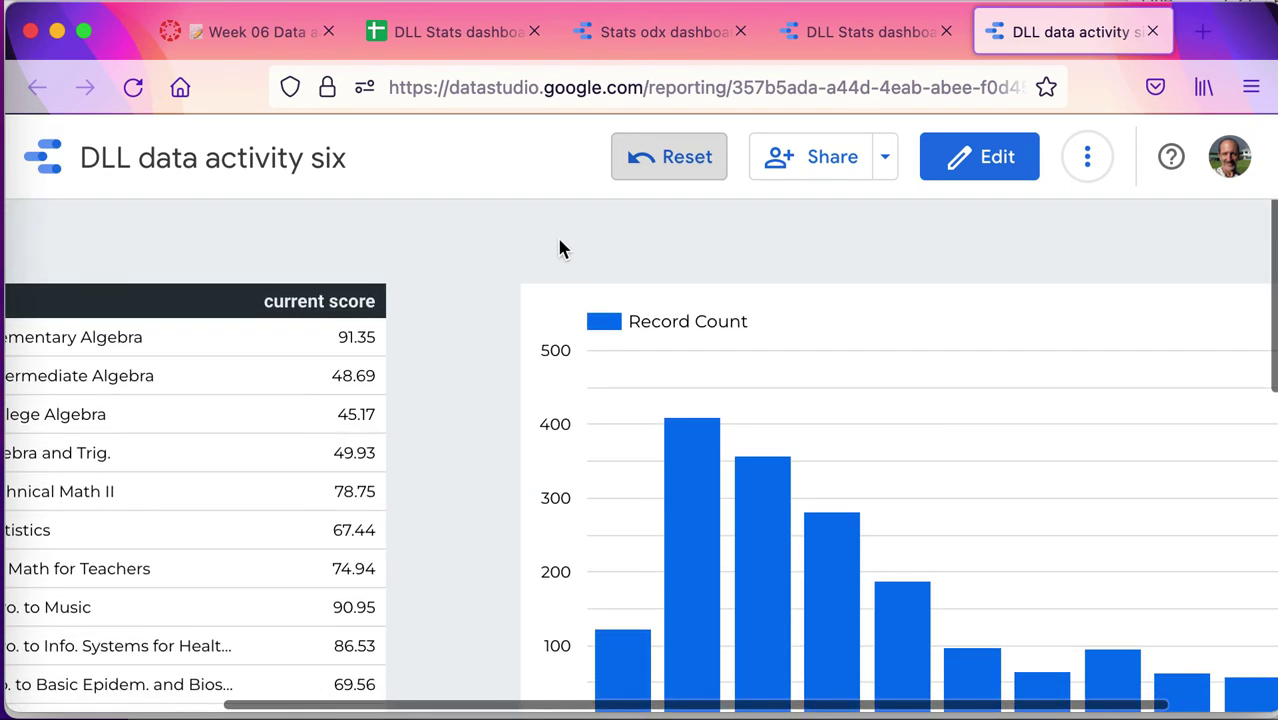
pyautogui.scroll(-8, 453, 424)
pyautogui.hscroll(-3, 453, 424)
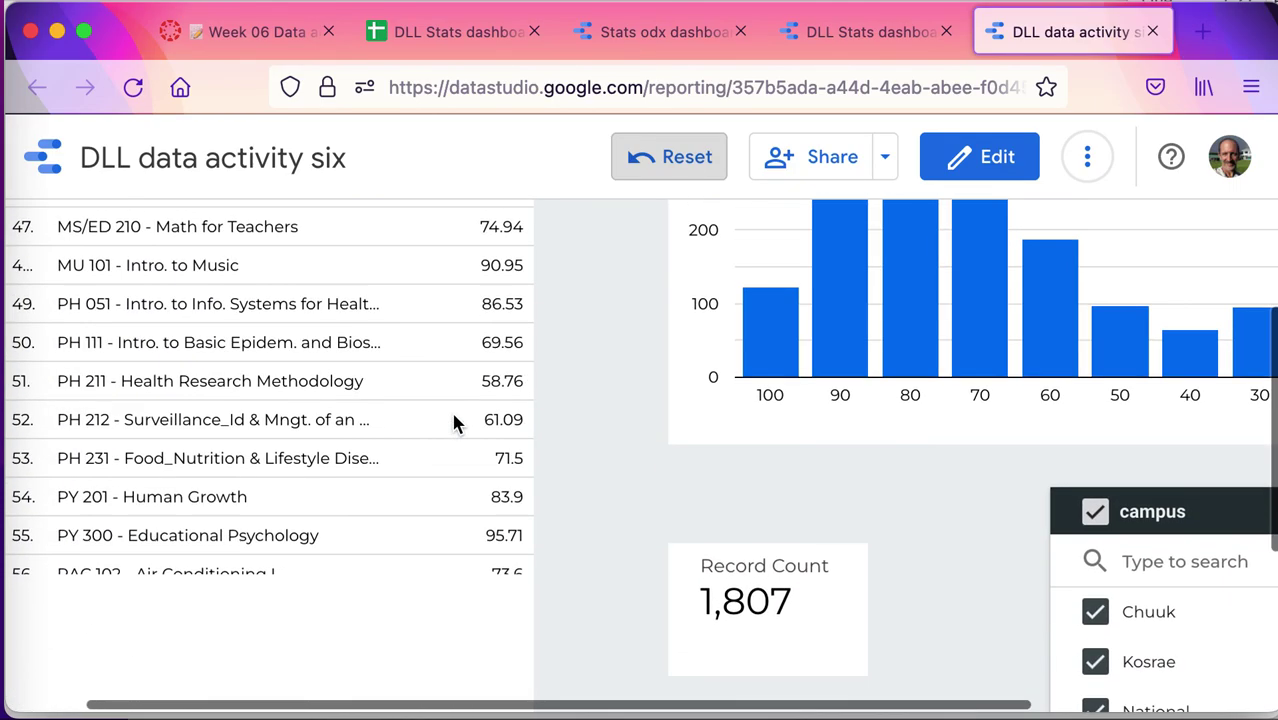
pyautogui.scroll(-5, 608, 457)
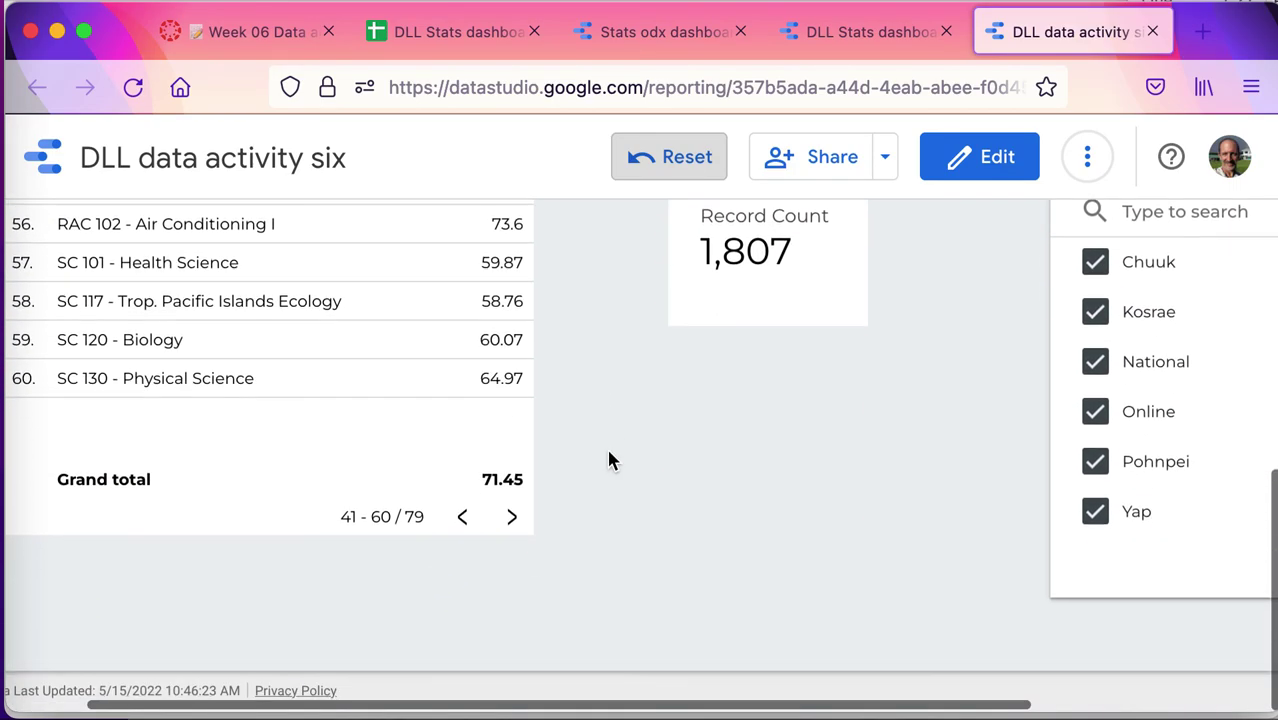
pyautogui.scroll(14, 610, 458)
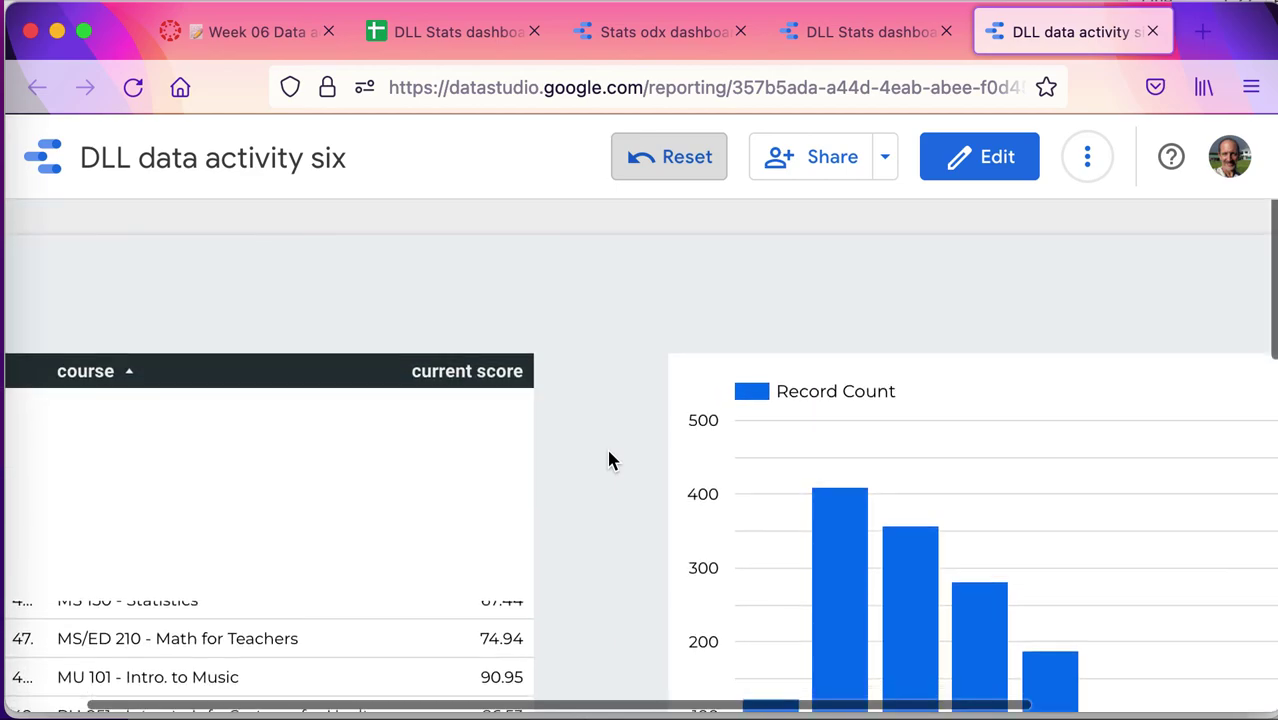
pyautogui.scroll(-8, 608, 460)
pyautogui.hscroll(2, 608, 460)
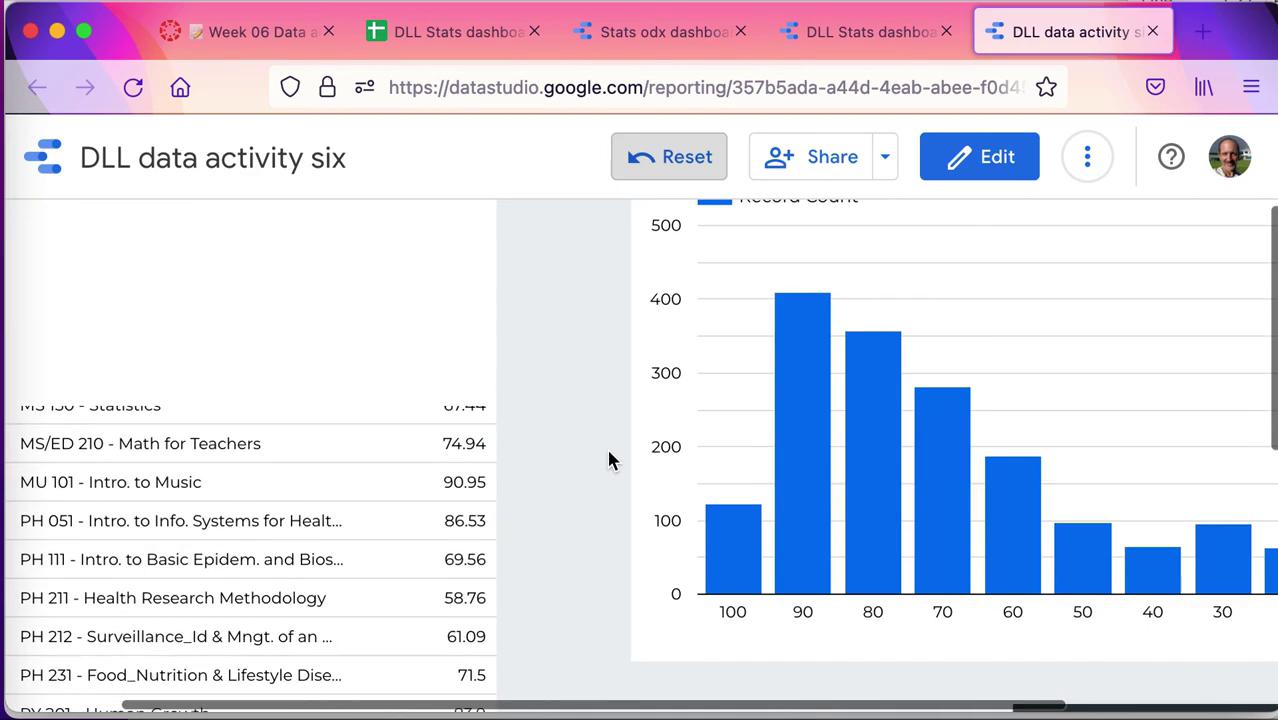
pyautogui.scroll(-1, 612, 460)
pyautogui.scroll(-1, 544, 616)
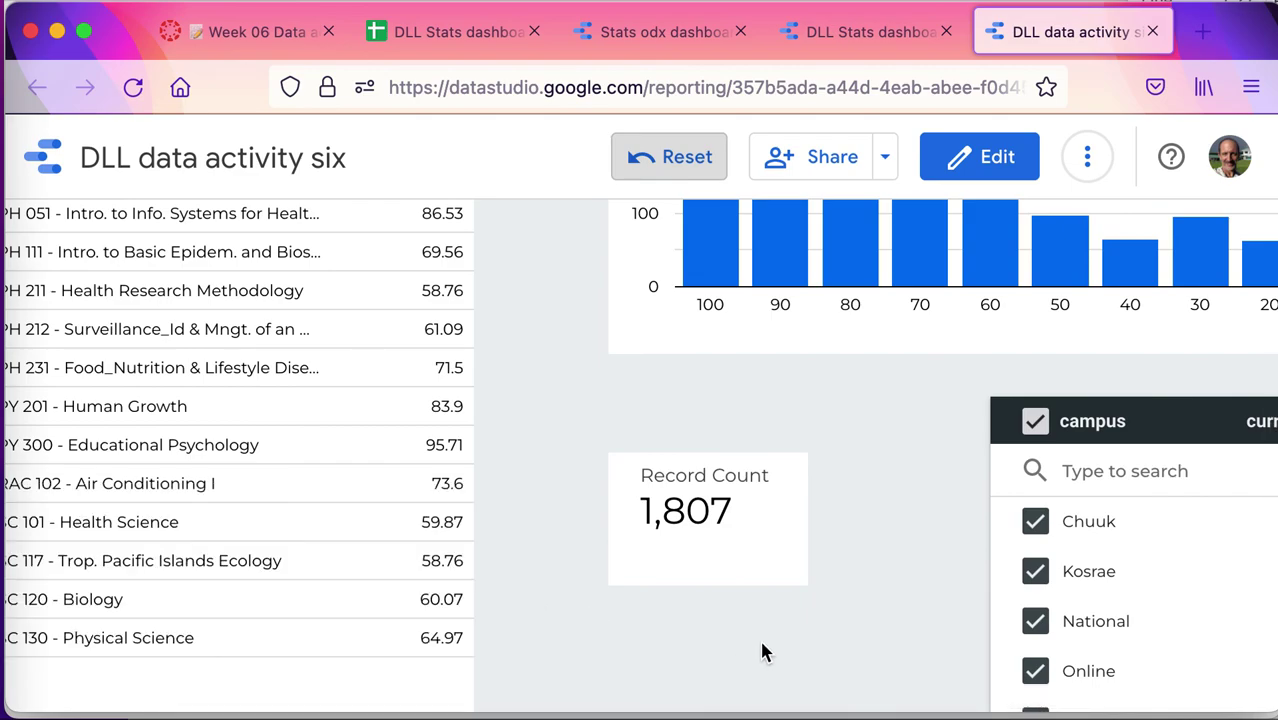
pyautogui.scroll(-3, 761, 652)
pyautogui.hscroll(4, 761, 652)
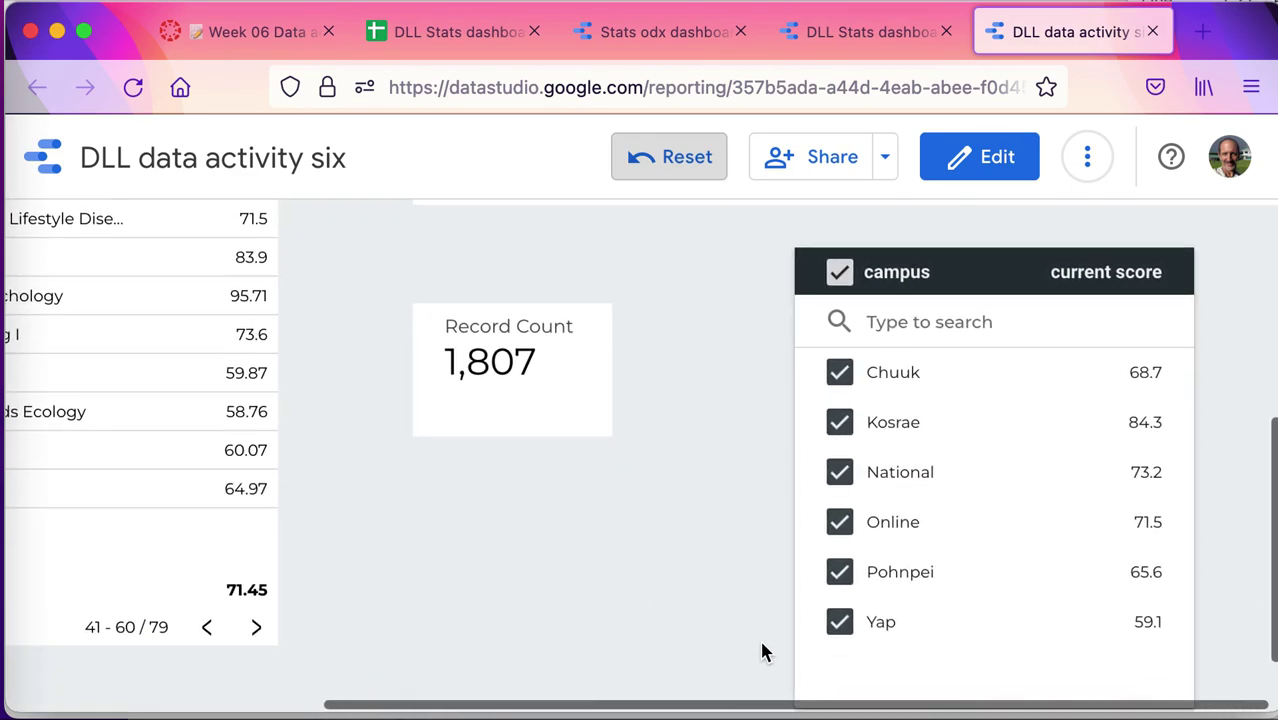
pyautogui.scroll(4, 761, 652)
pyautogui.hscroll(-1, 761, 652)
pyautogui.scroll(8, 761, 652)
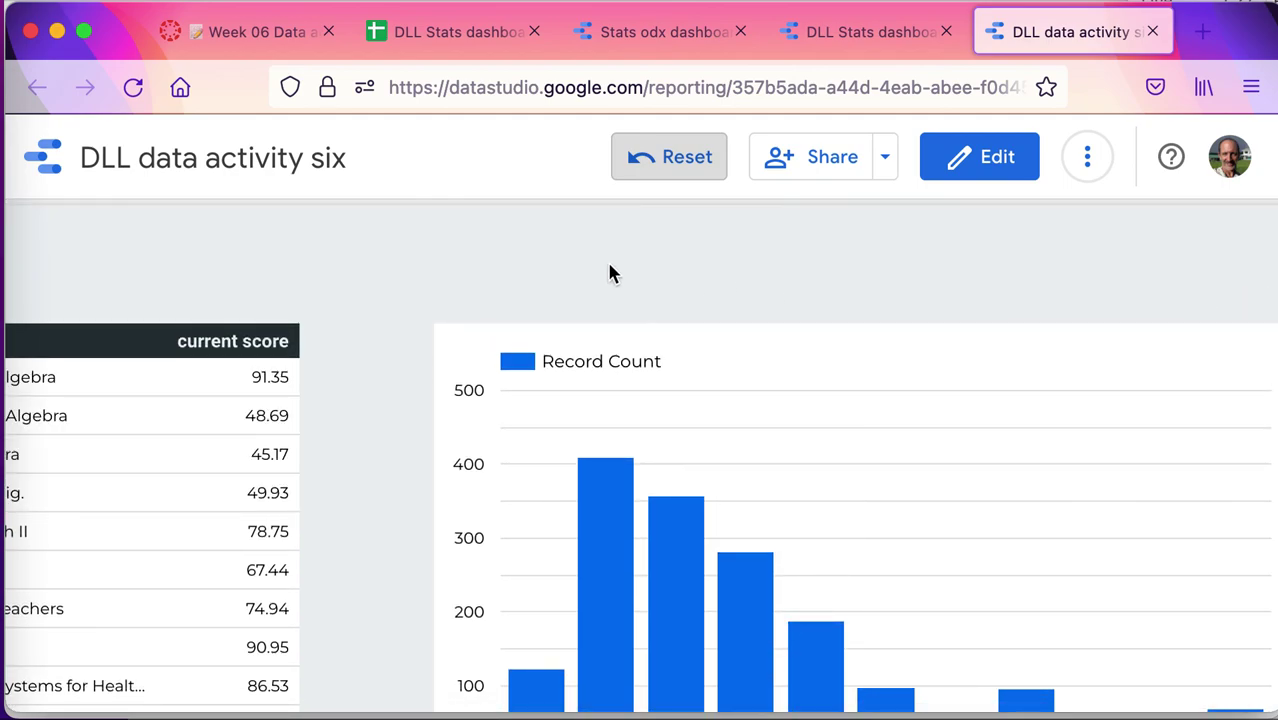
pyautogui.hscroll(-3, 610, 272)
pyautogui.scroll(-2, 610, 272)
pyautogui.hscroll(-3, 610, 272)
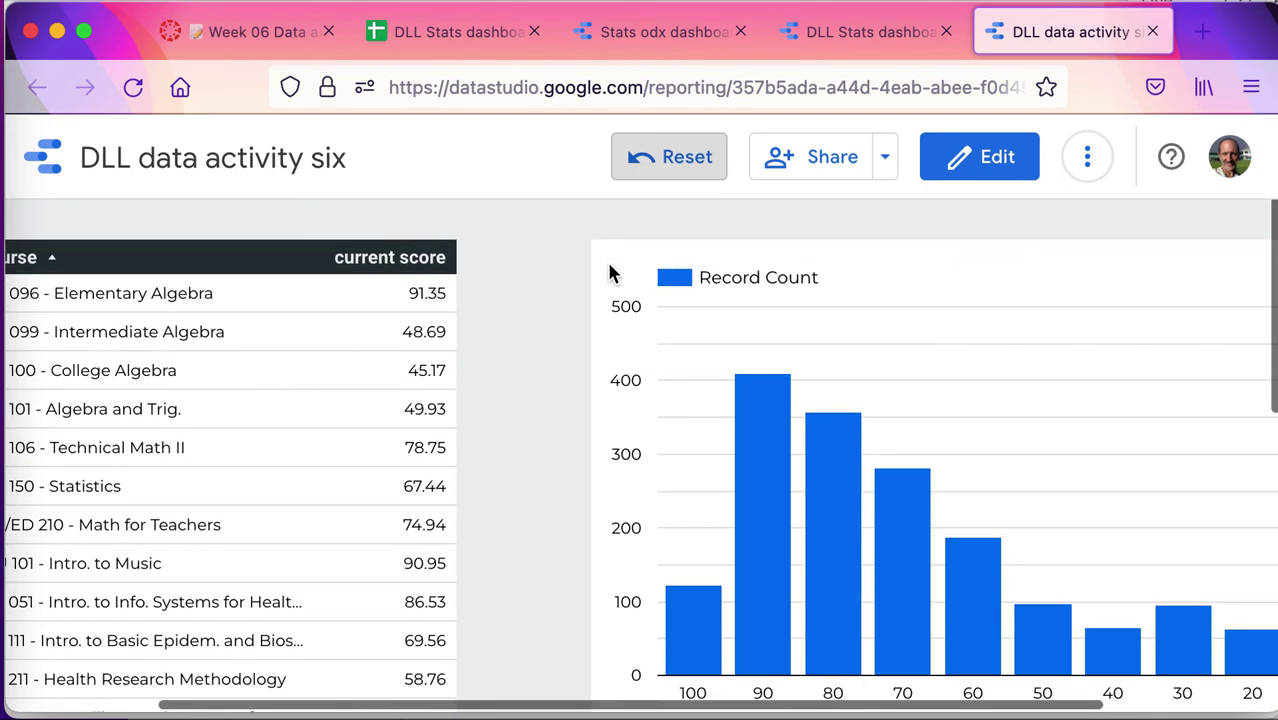
pyautogui.scroll(-15, 541, 423)
pyautogui.hscroll(-3, 541, 423)
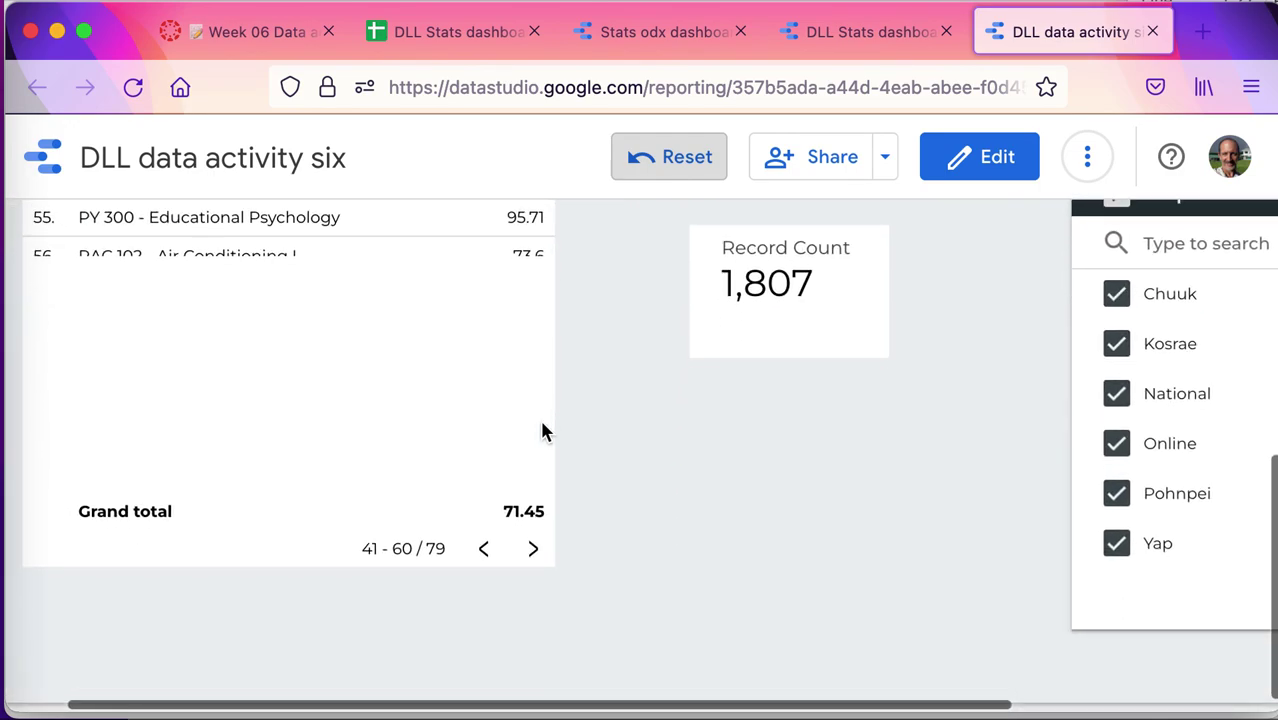
pyautogui.scroll(5, 816, 512)
pyautogui.hscroll(4, 816, 512)
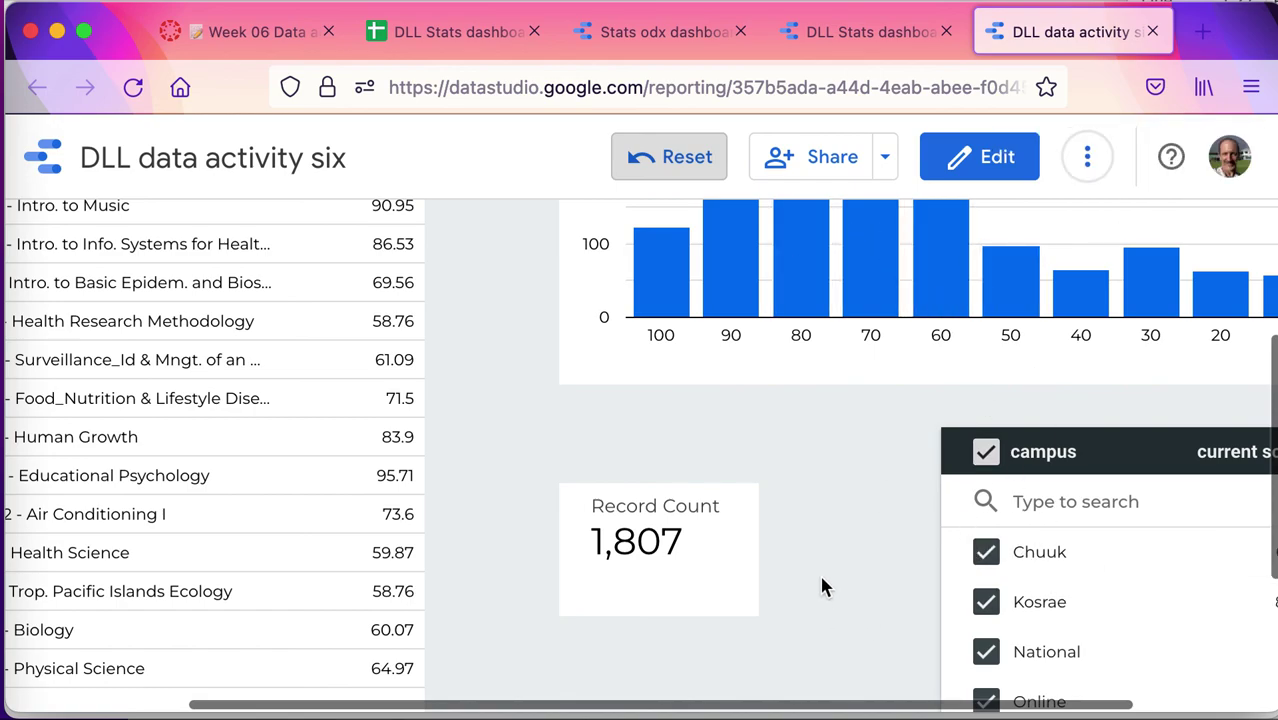
pyautogui.scroll(5, 820, 587)
pyautogui.hscroll(3, 820, 587)
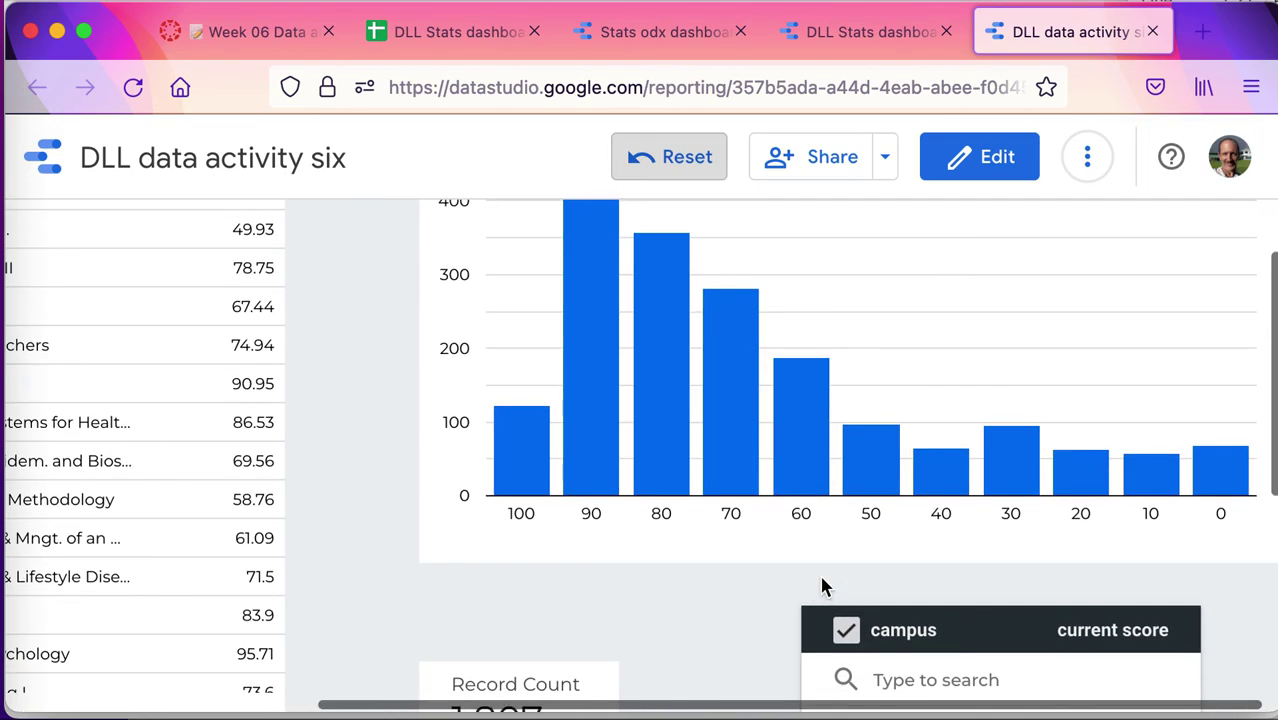
pyautogui.scroll(2, 820, 587)
pyautogui.hscroll(1, 820, 587)
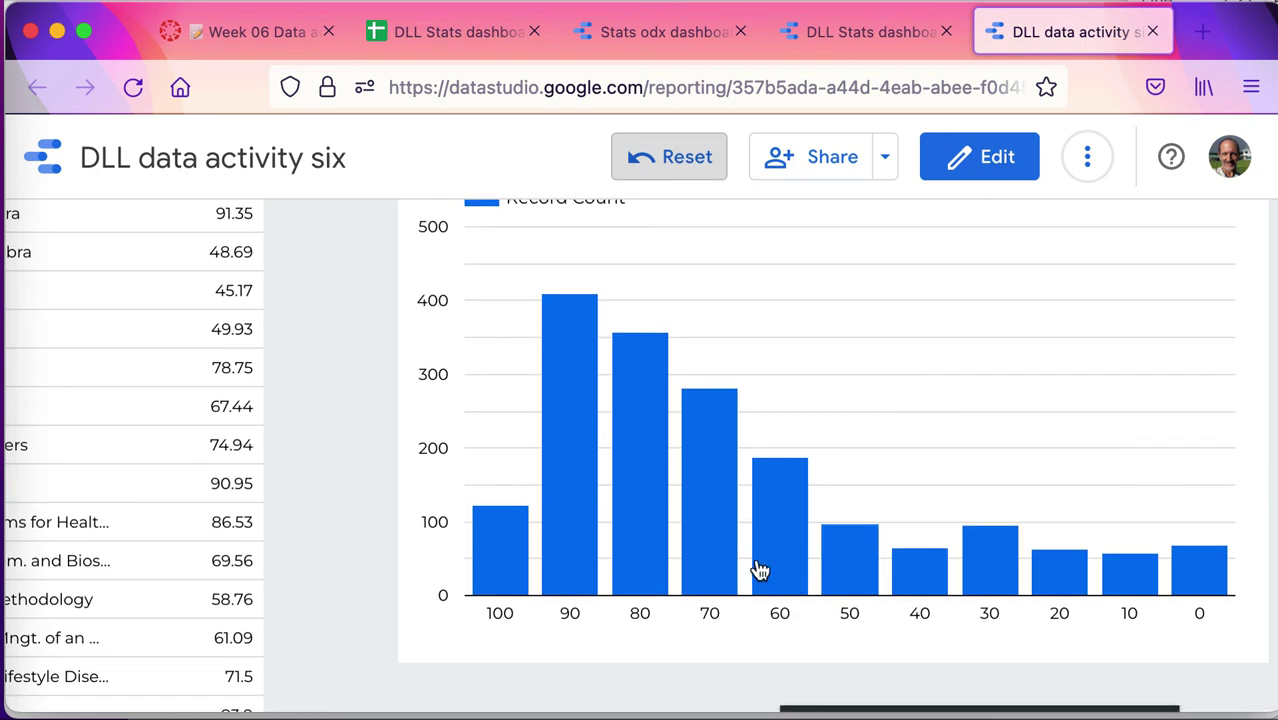
pyautogui.scroll(4, 338, 516)
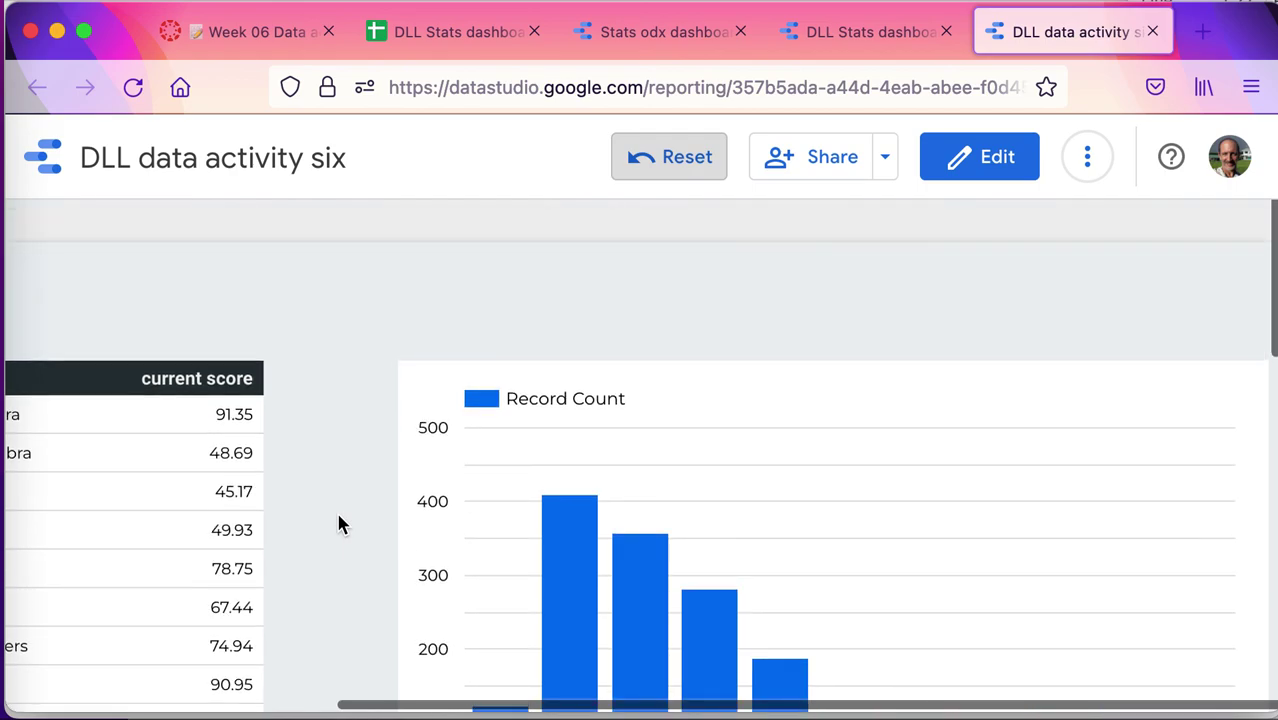
pyautogui.hscroll(-5, 519, 292)
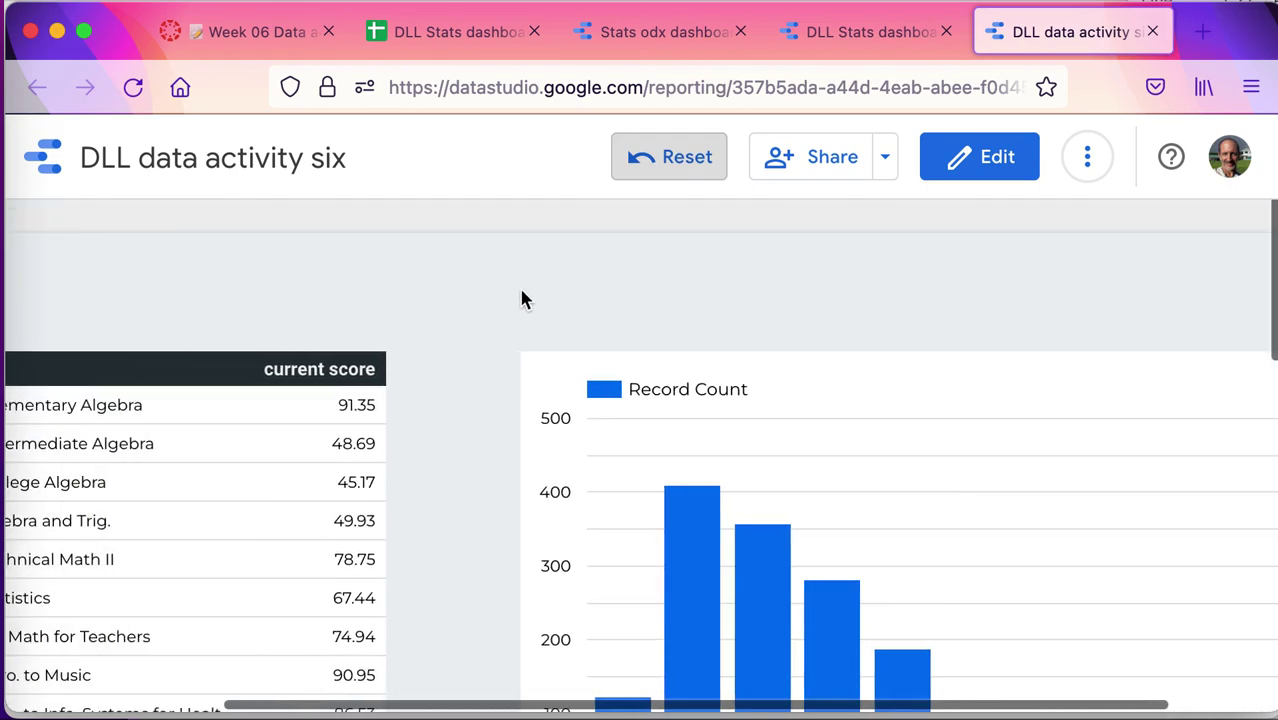
pyautogui.hscroll(-2, 521, 298)
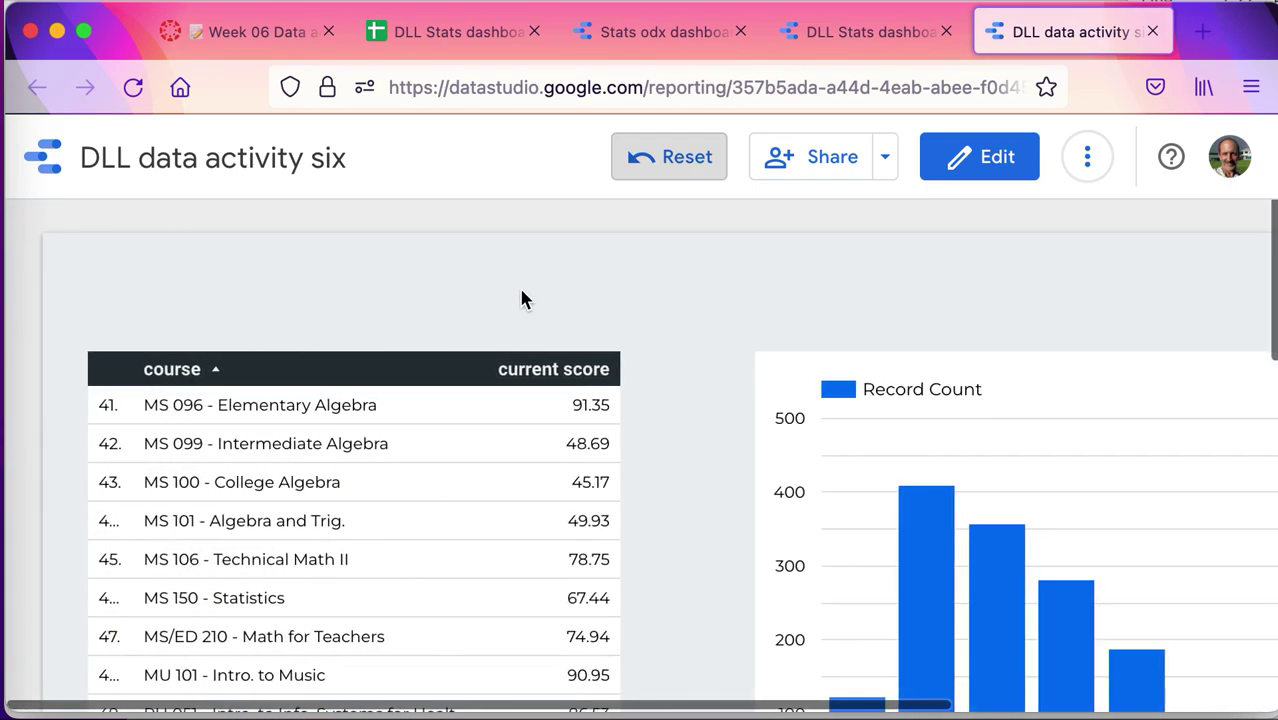
pyautogui.scroll(-2, 521, 298)
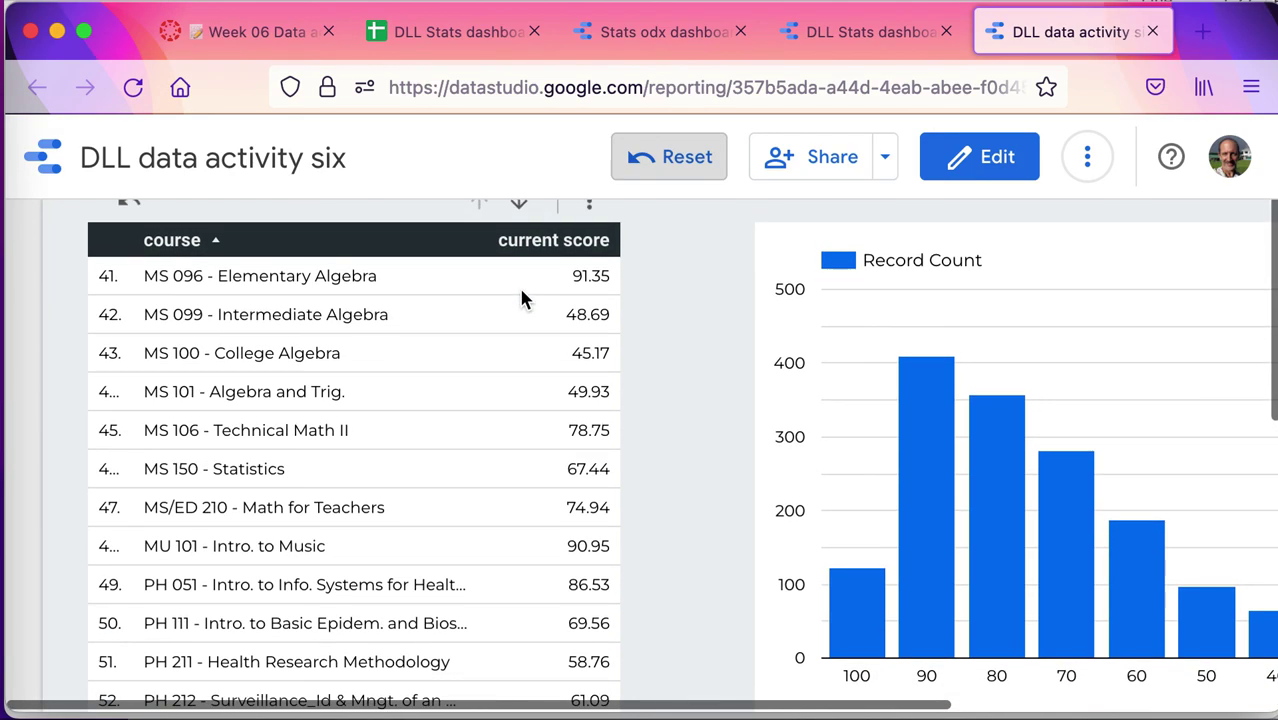
pyautogui.scroll(2, 665, 338)
pyautogui.scroll(-1, 665, 339)
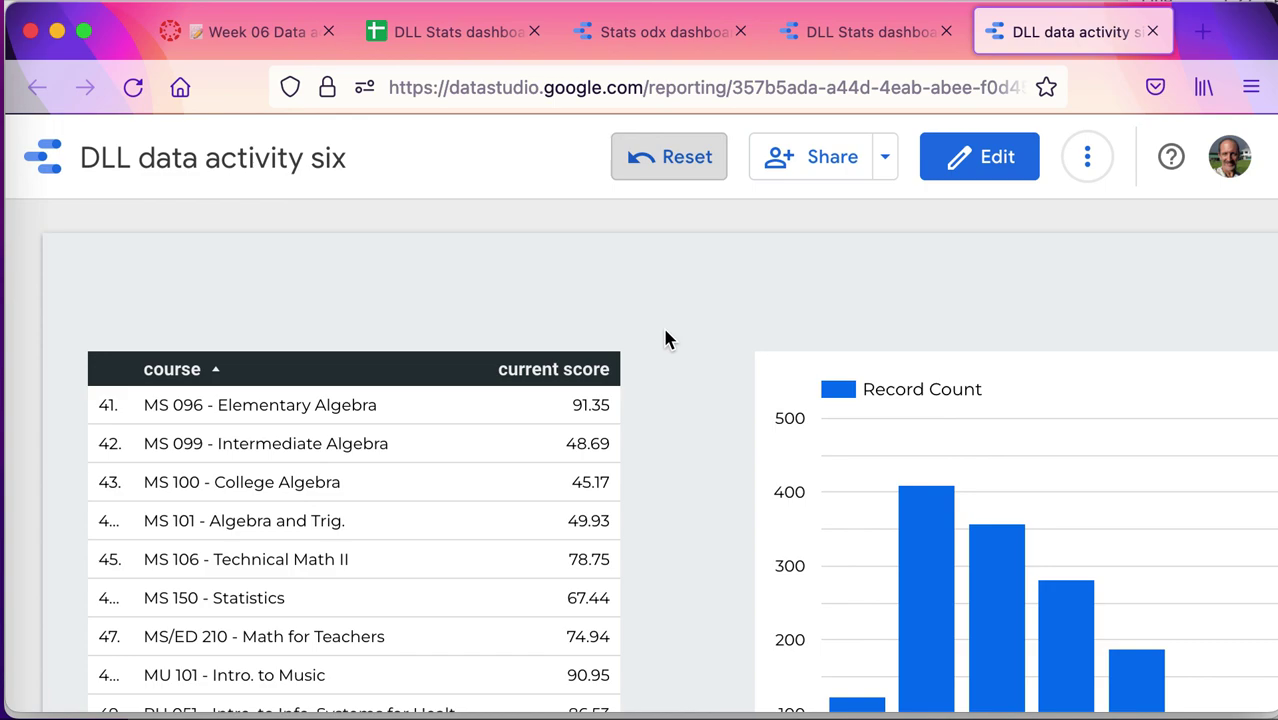
pyautogui.scroll(-1, 665, 340)
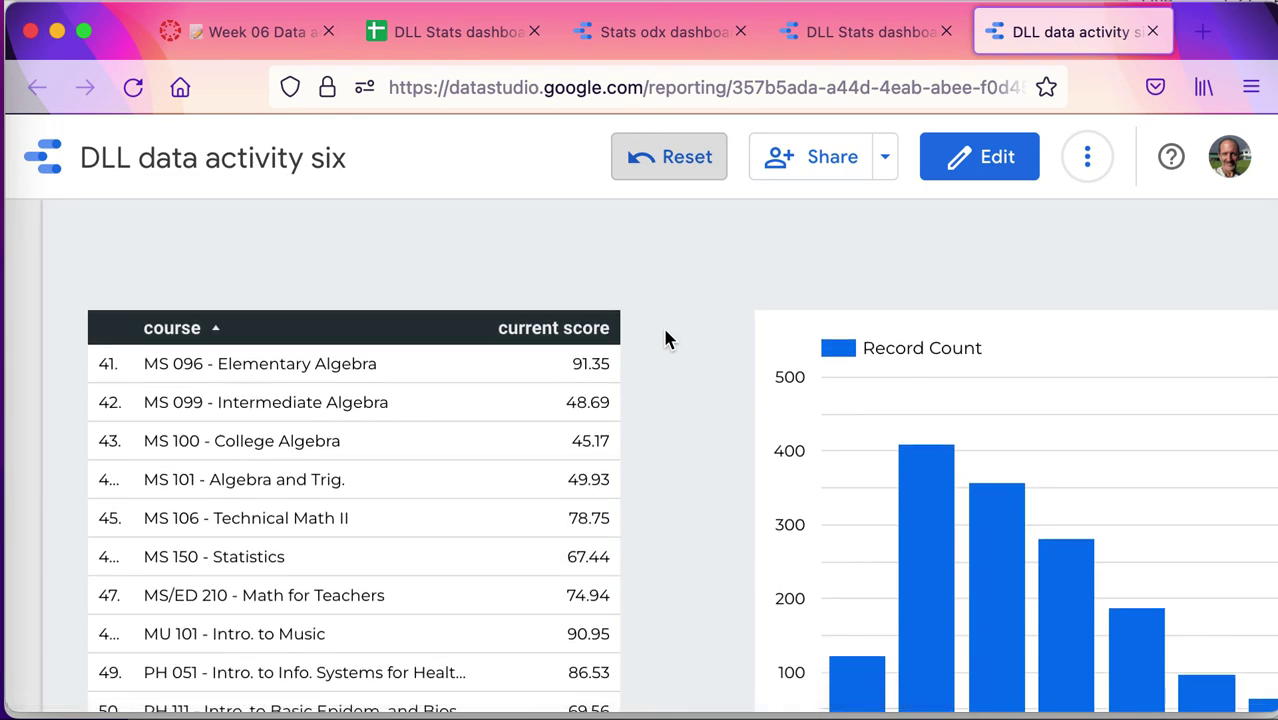